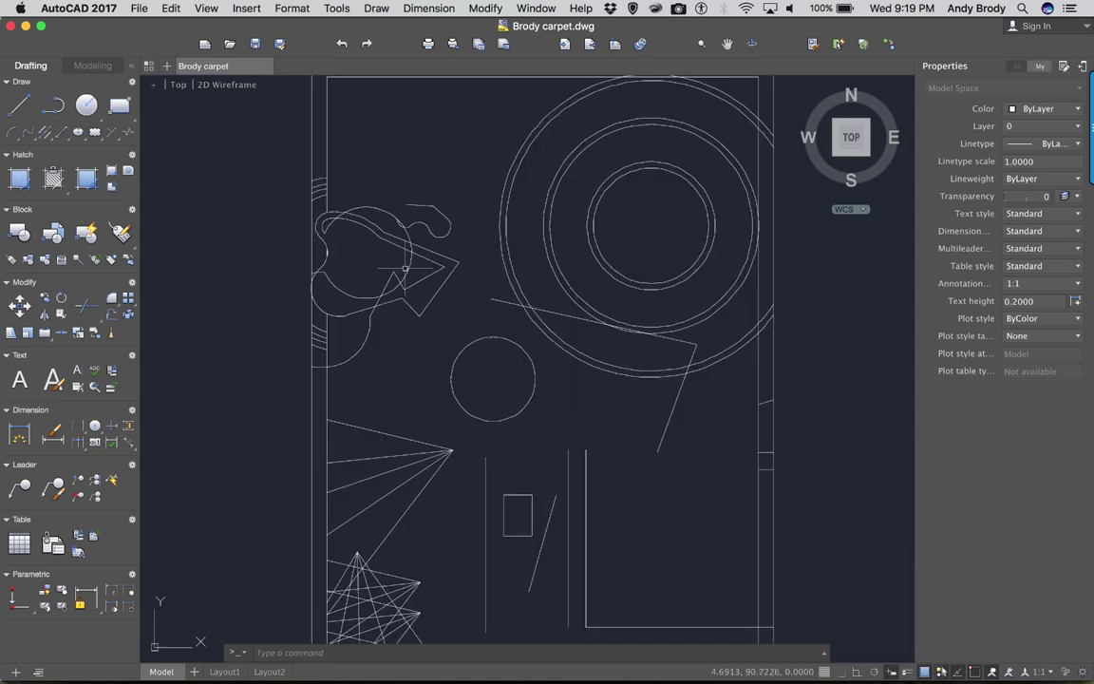
- Draw an open wavy spline through nine fit points in the empty area left of the carpet, with waves of decreasing height
scroll(404, 268, "up", 2)
scroll(423, 297, "down", 2)
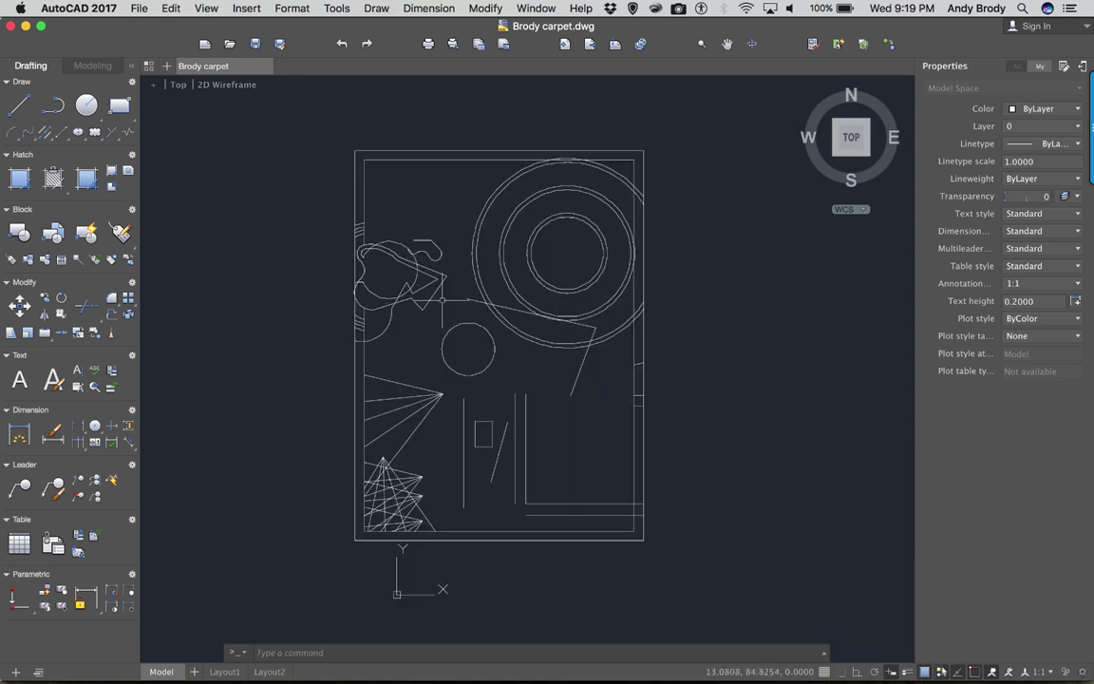
middle_click_drag(311, 276, 406, 280)
scroll(399, 261, "down", 2)
scroll(389, 284, "up", 2)
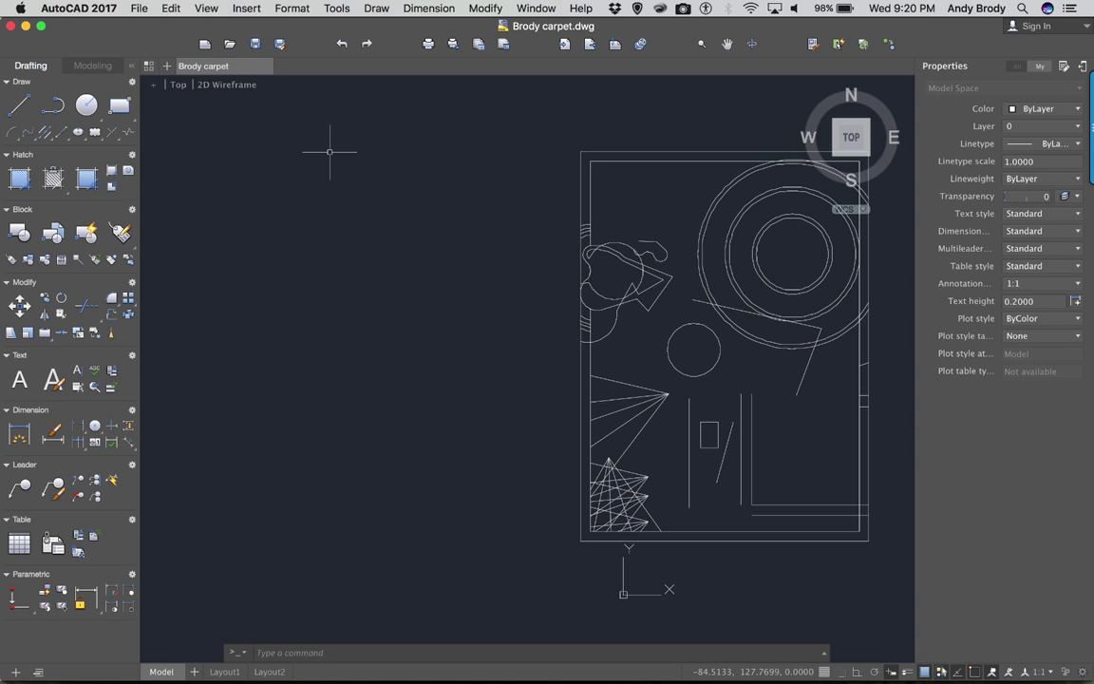
type("spl")
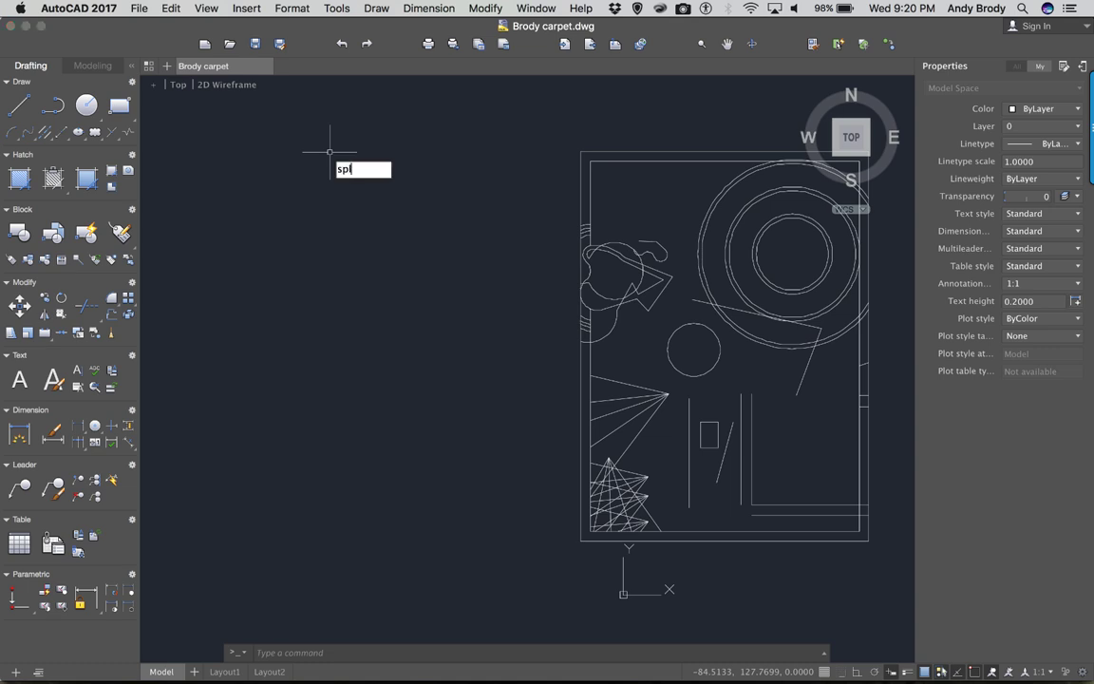
type("ine")
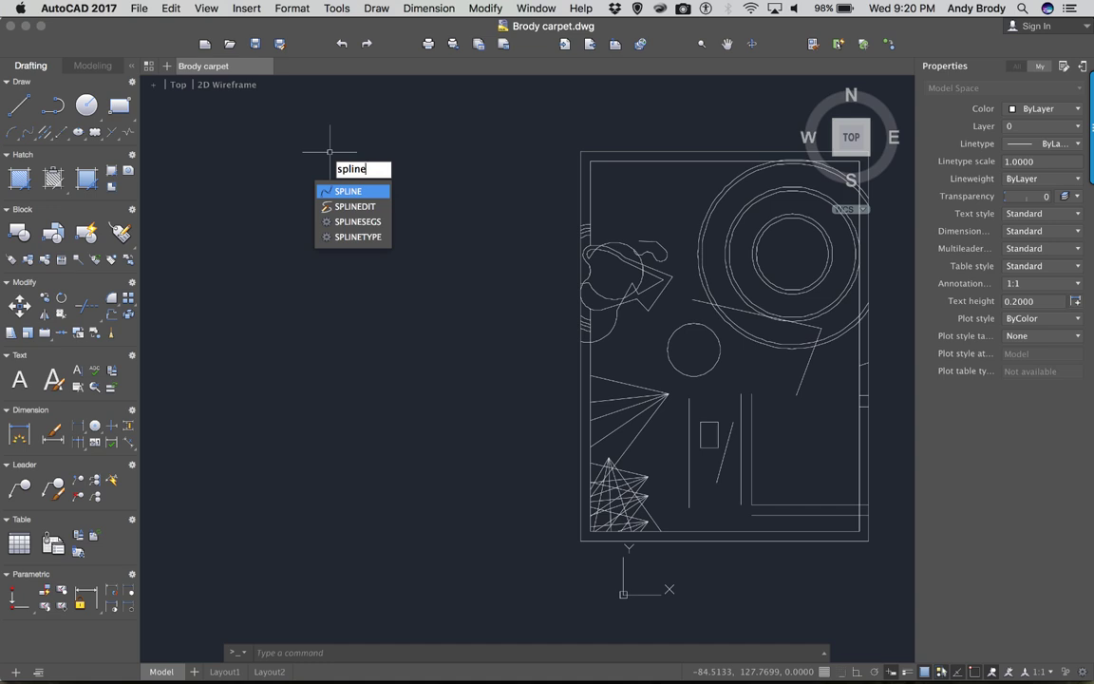
key("Return")
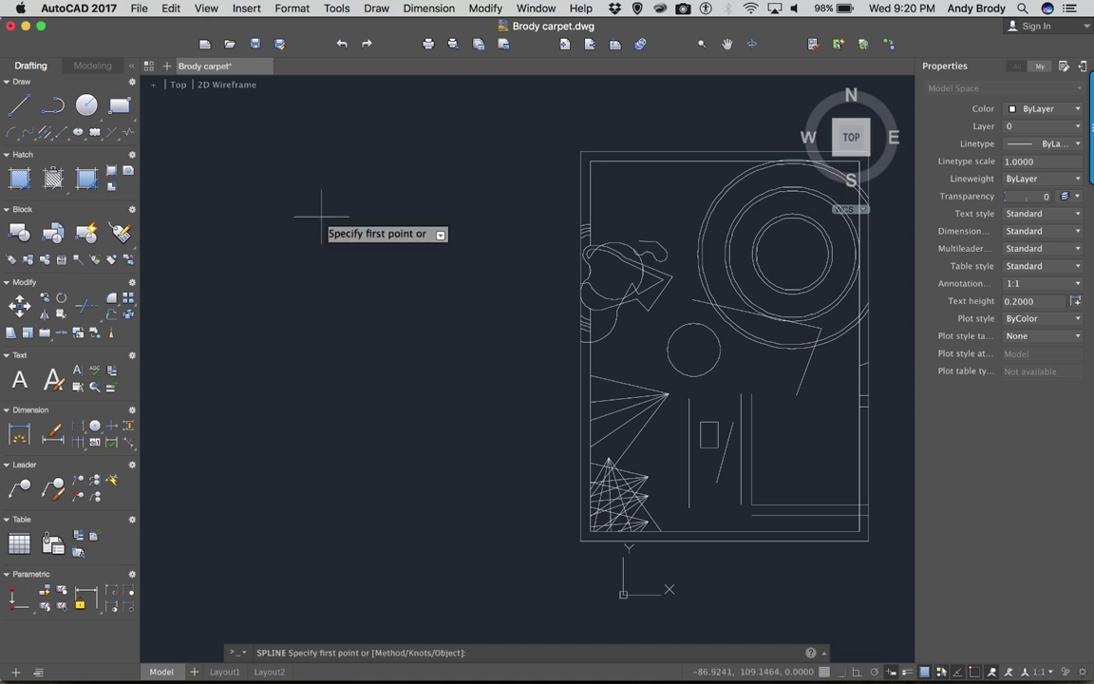
left_click(287, 323)
left_click(313, 266)
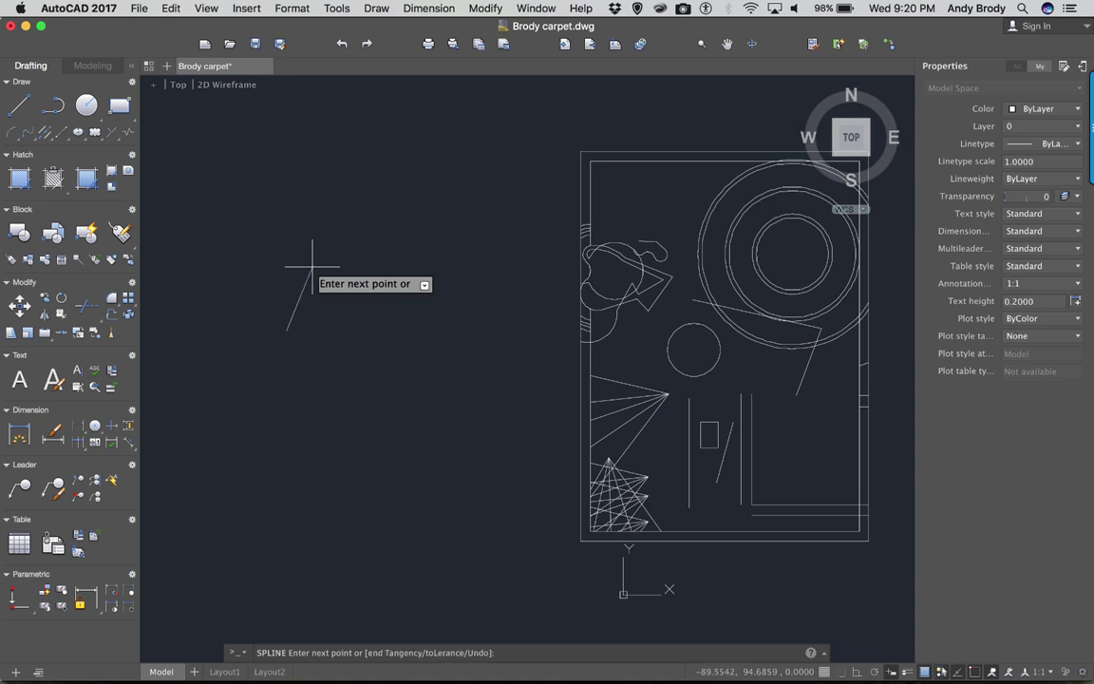
left_click(348, 337)
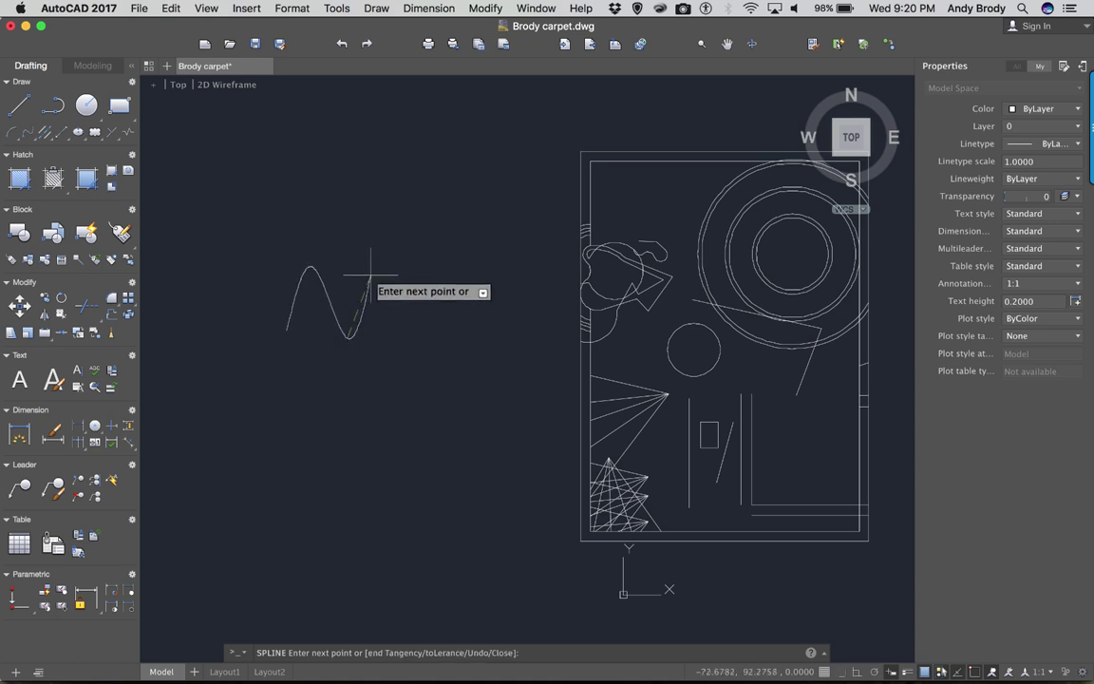
left_click(371, 271)
left_click(395, 311)
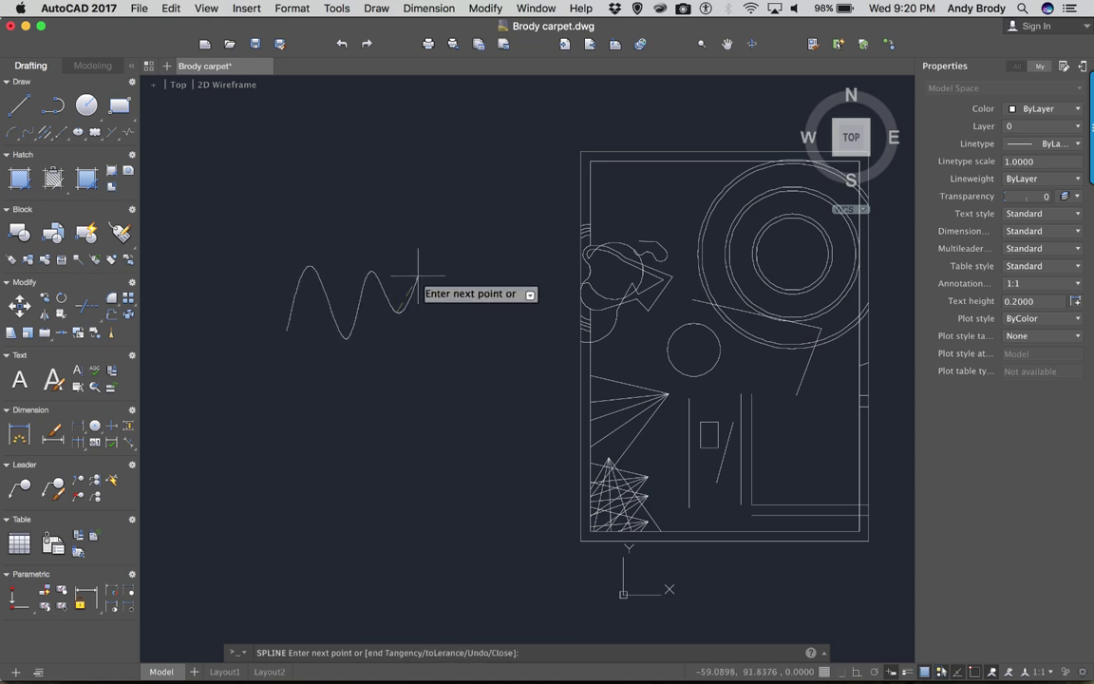
left_click(418, 276)
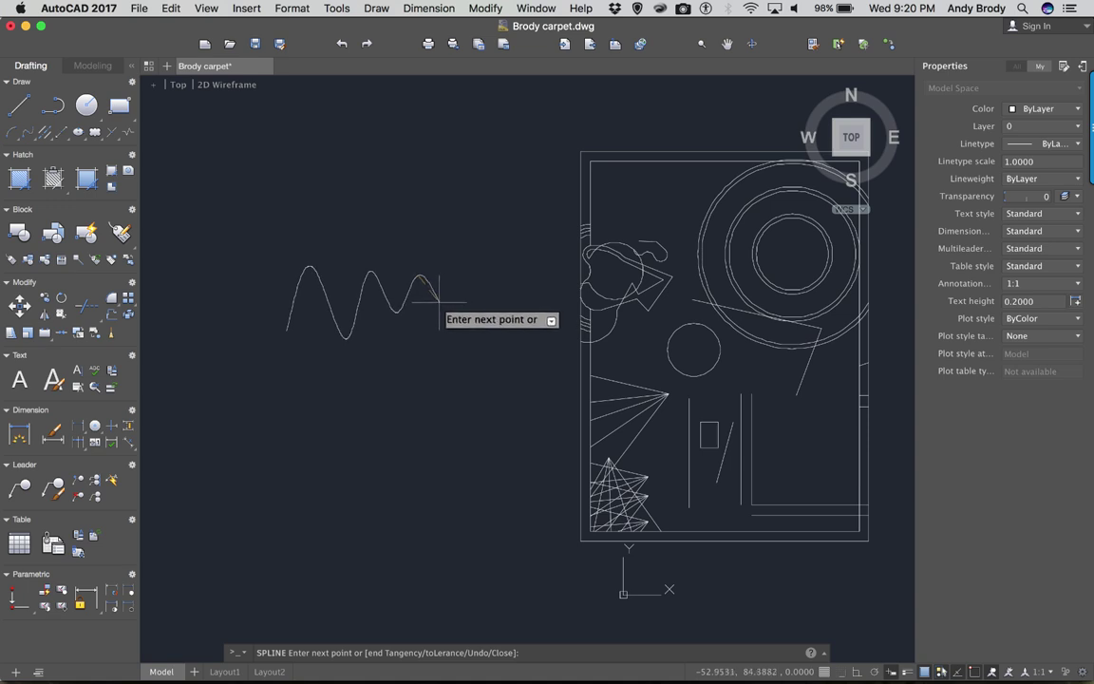
left_click(437, 302)
left_click(471, 276)
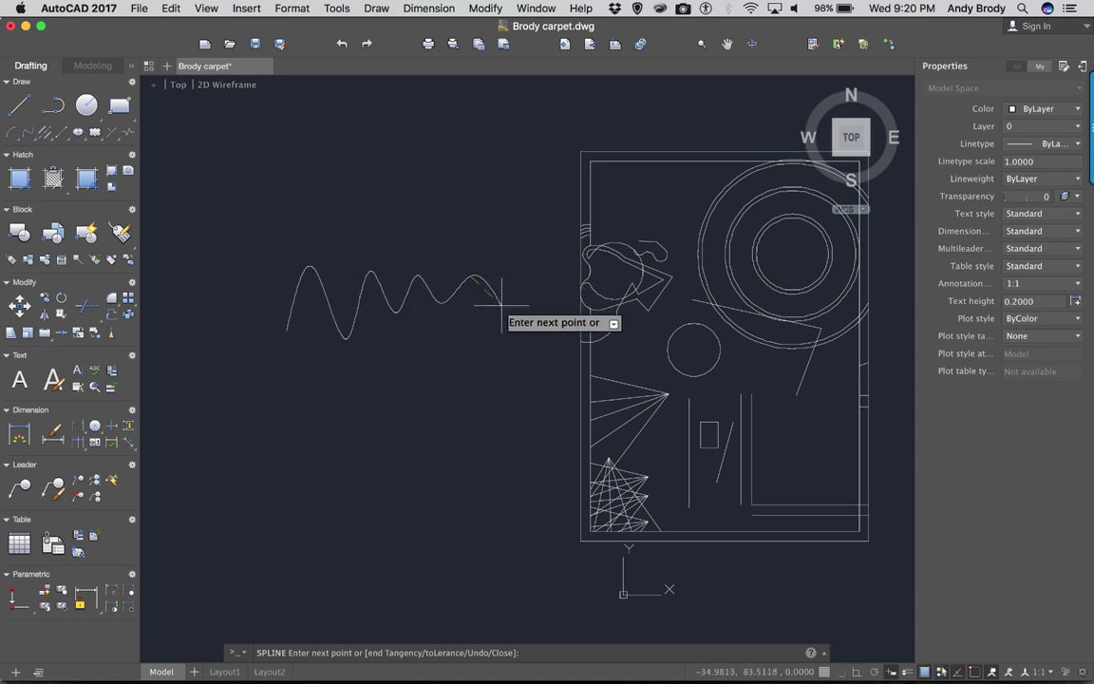
scroll(470, 290, "up", 5)
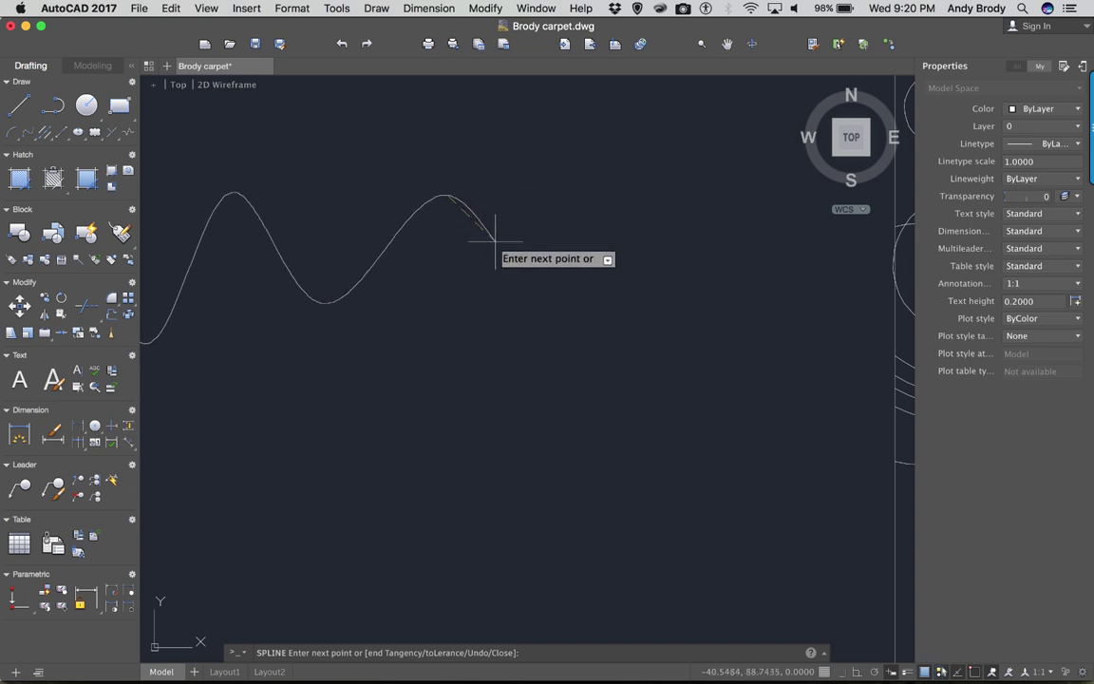
left_click(523, 244)
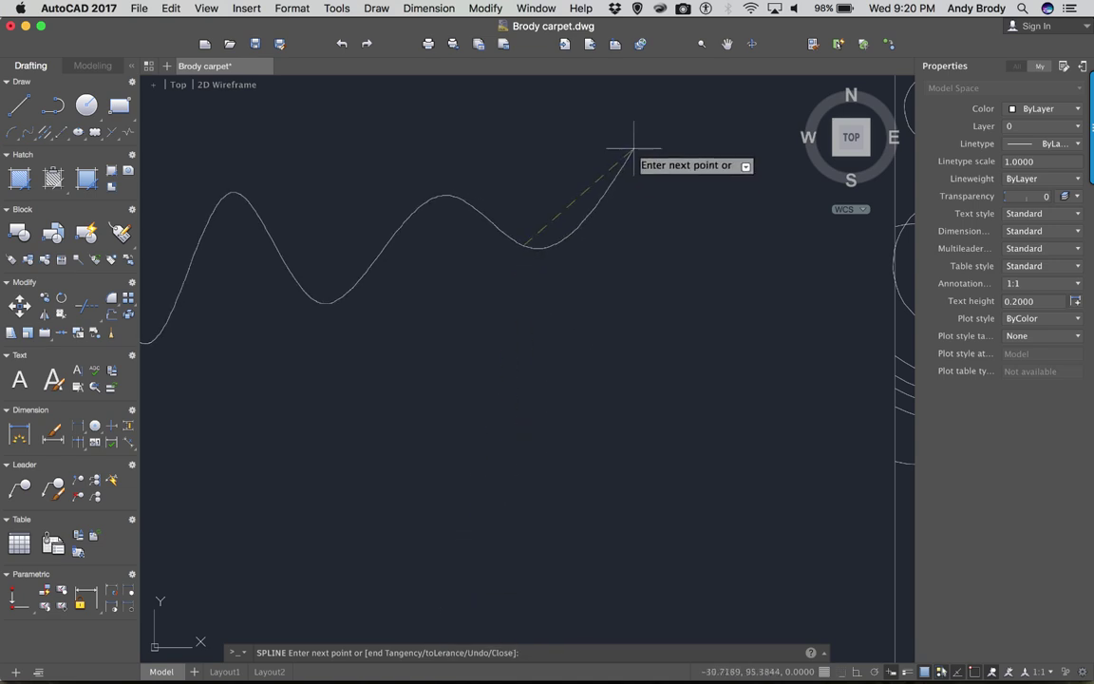
key("Return")
- Reshape the spline by lowering the fit point at its first crest
scroll(559, 286, "down", 3)
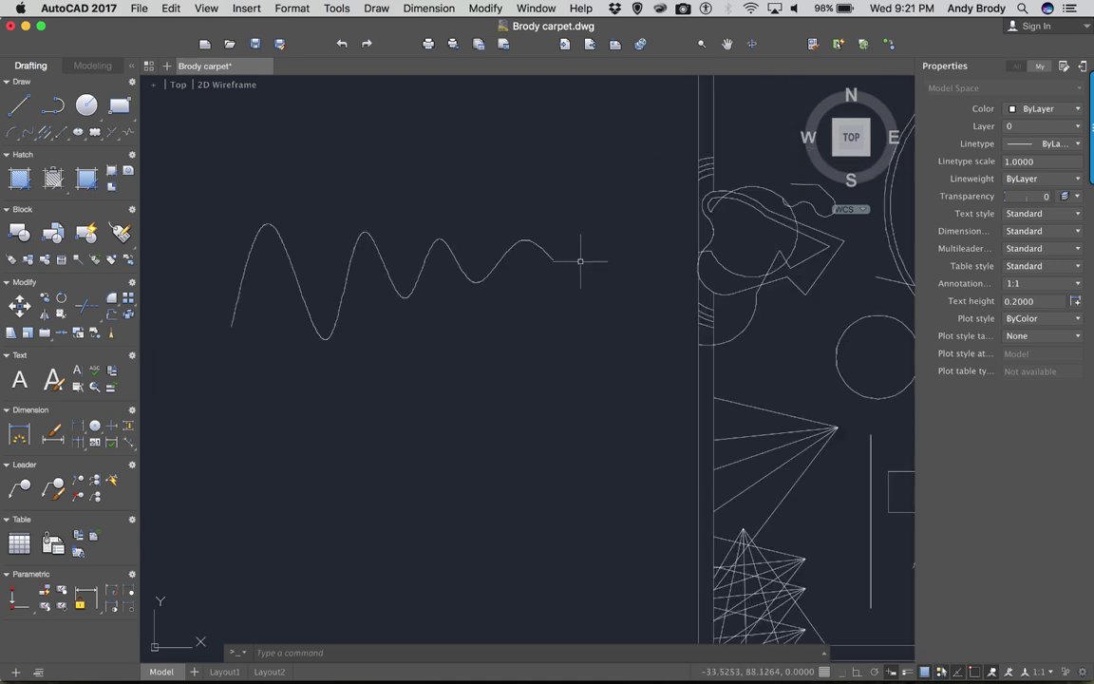
middle_click_drag(581, 260, 644, 257)
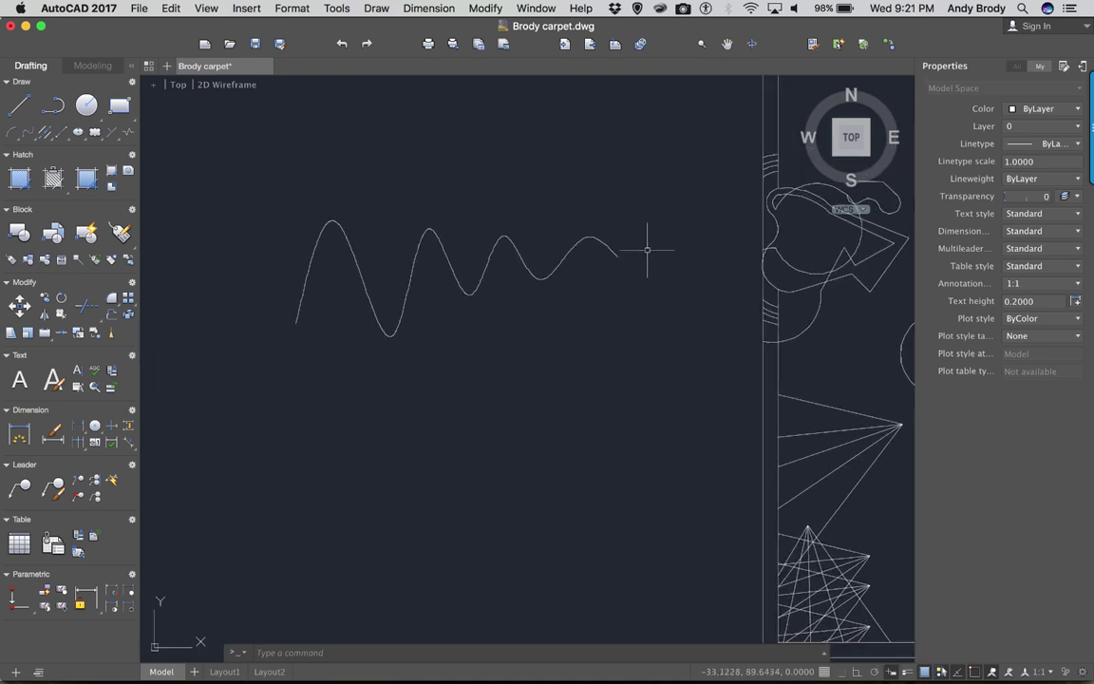
left_click(353, 258)
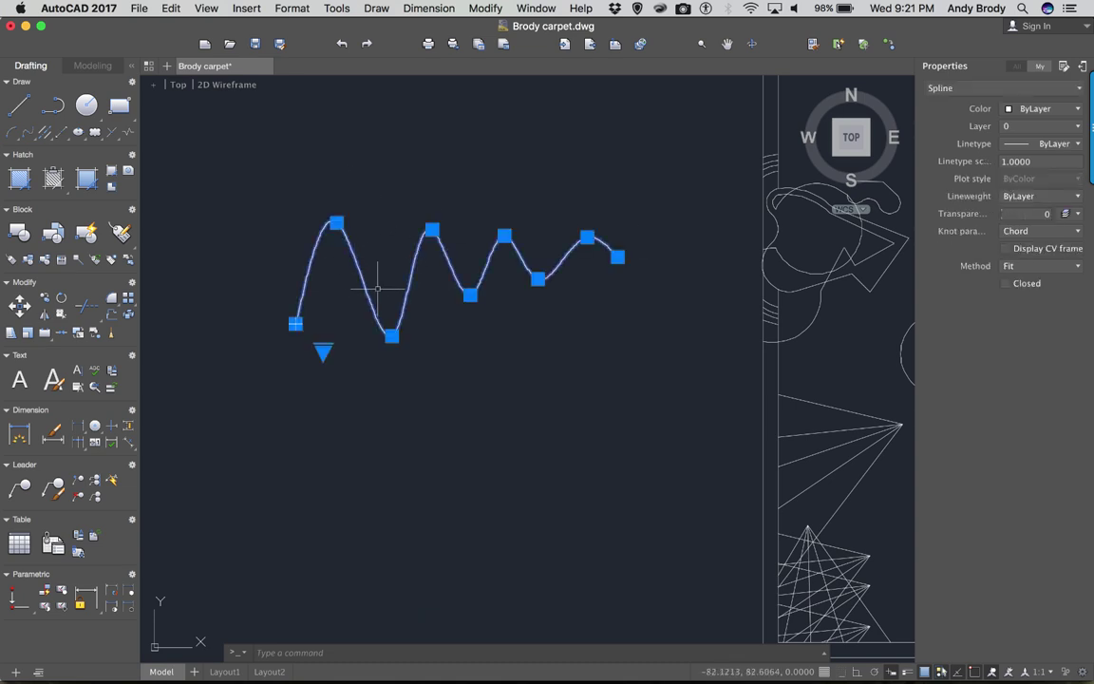
left_click(335, 224)
left_click(329, 257)
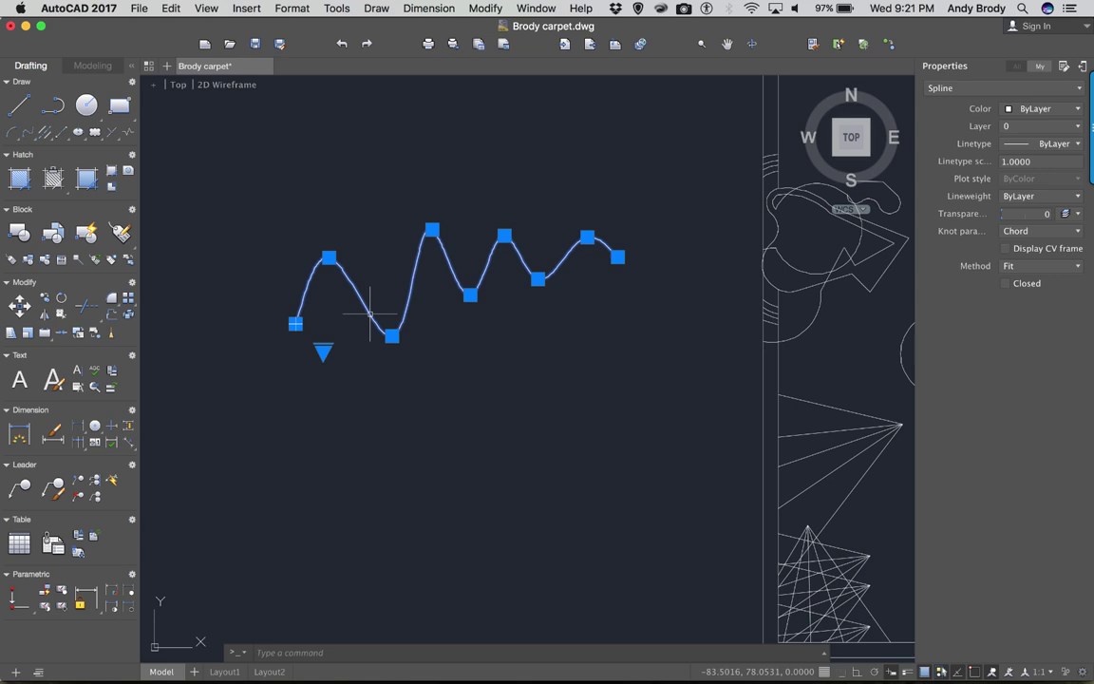
- Nudge the second crest's fit point slightly and move the third crest's fit point upward so that it is the highest crest
left_click(432, 229)
left_click(434, 232)
left_click(504, 235)
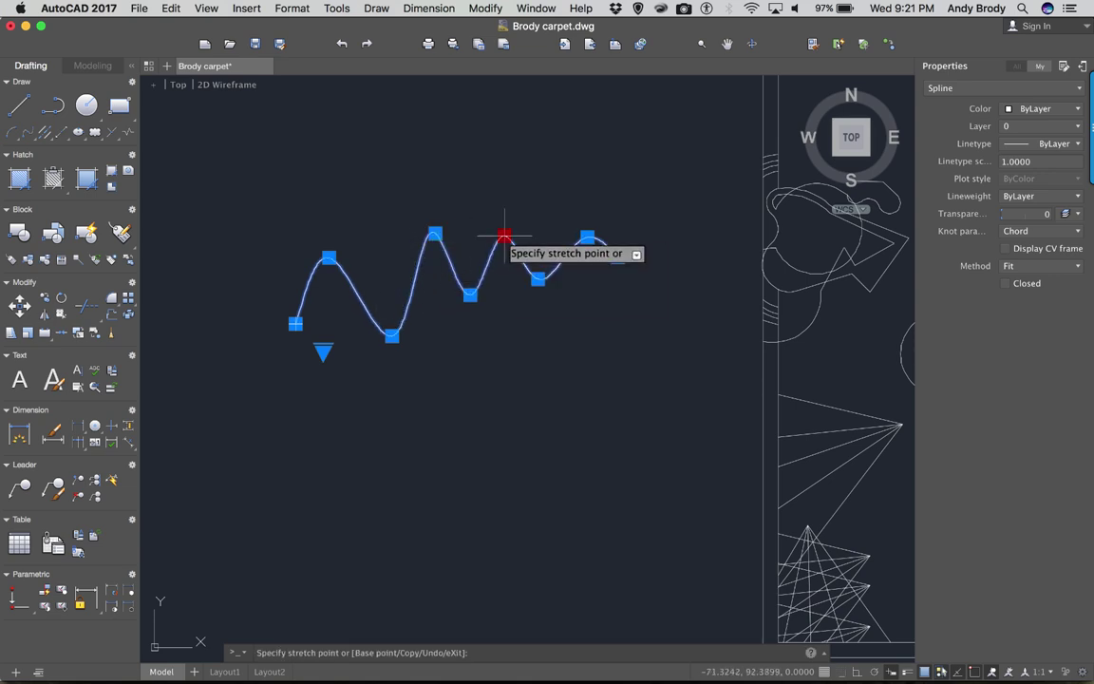
left_click(525, 247)
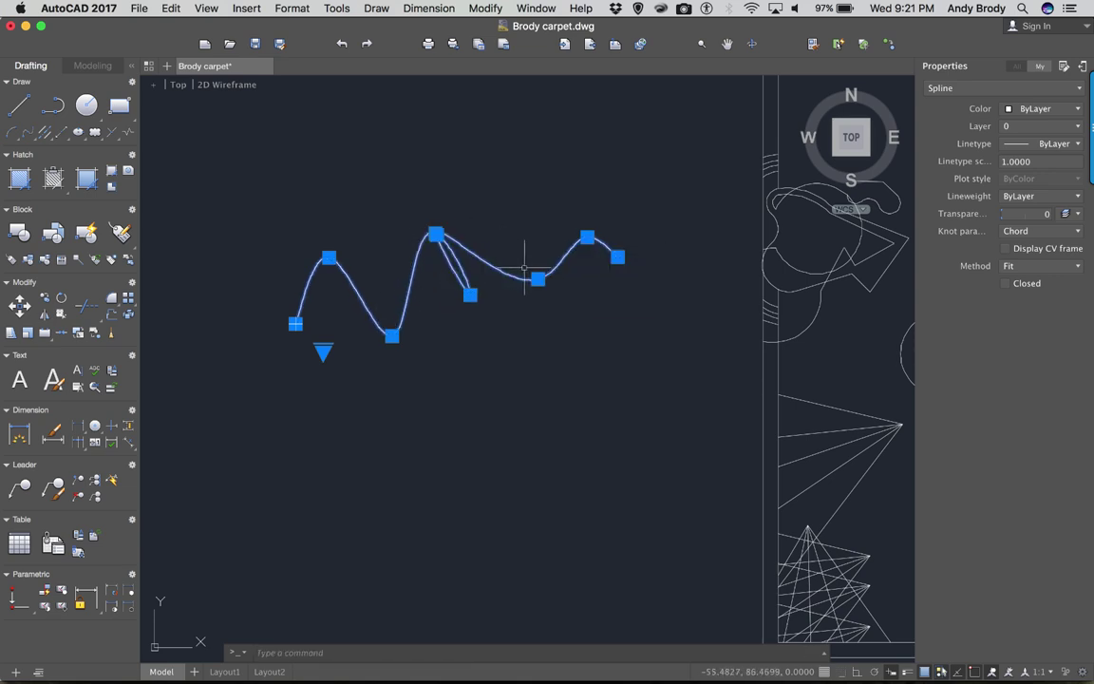
left_click(435, 234)
left_click(482, 216)
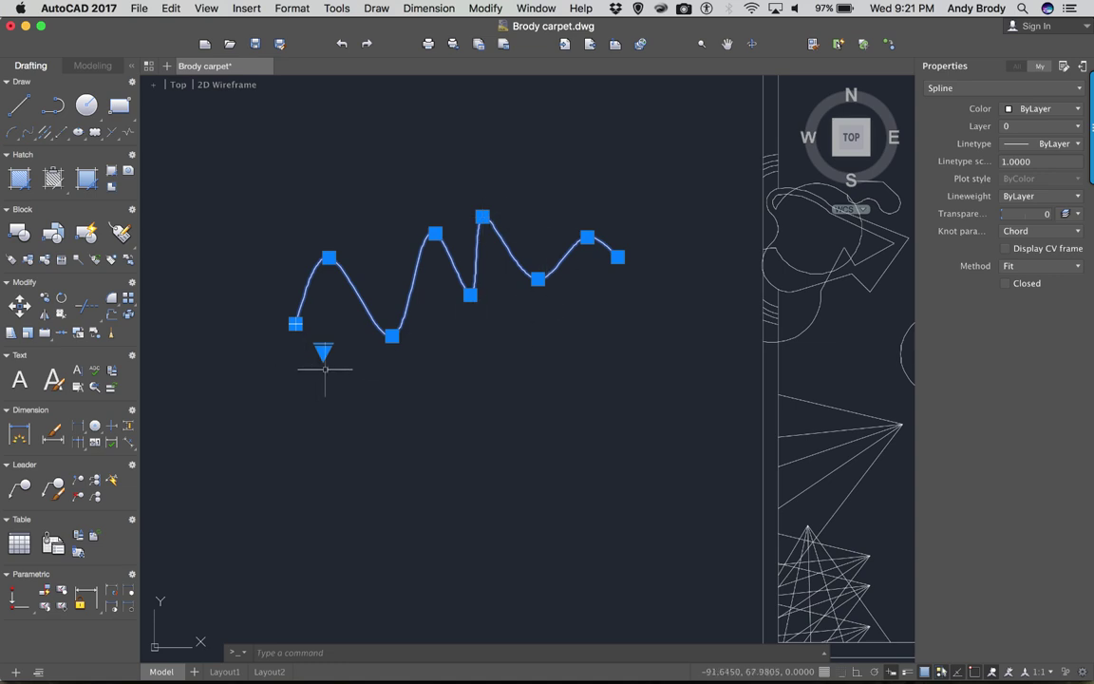
mouse_move(320, 363)
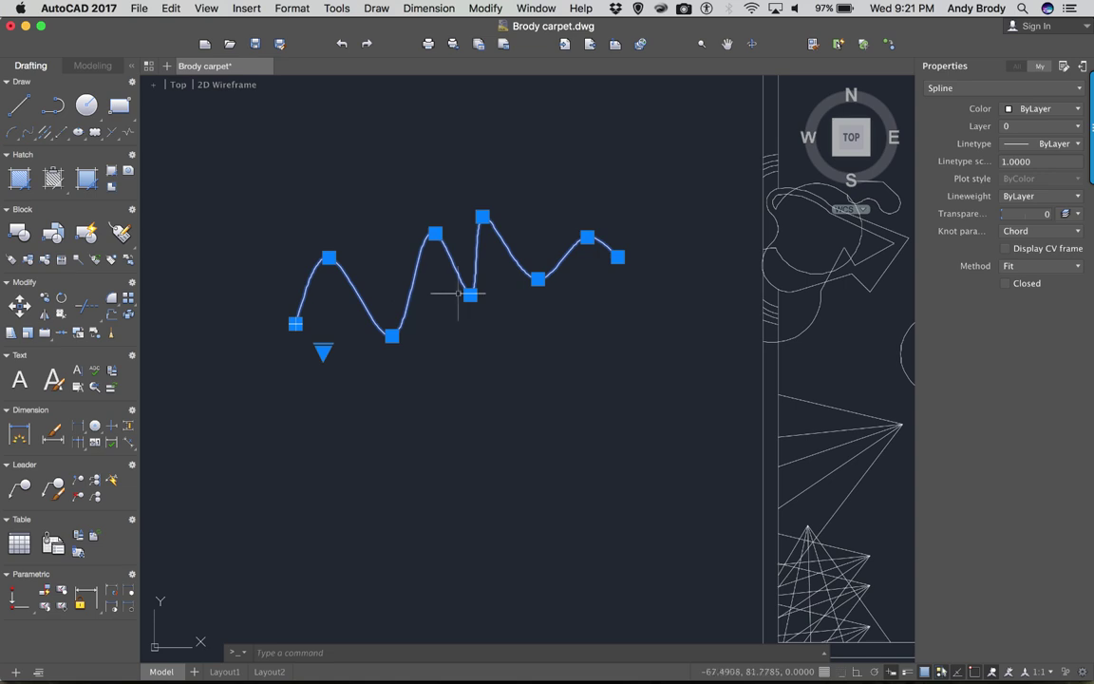
key("Escape")
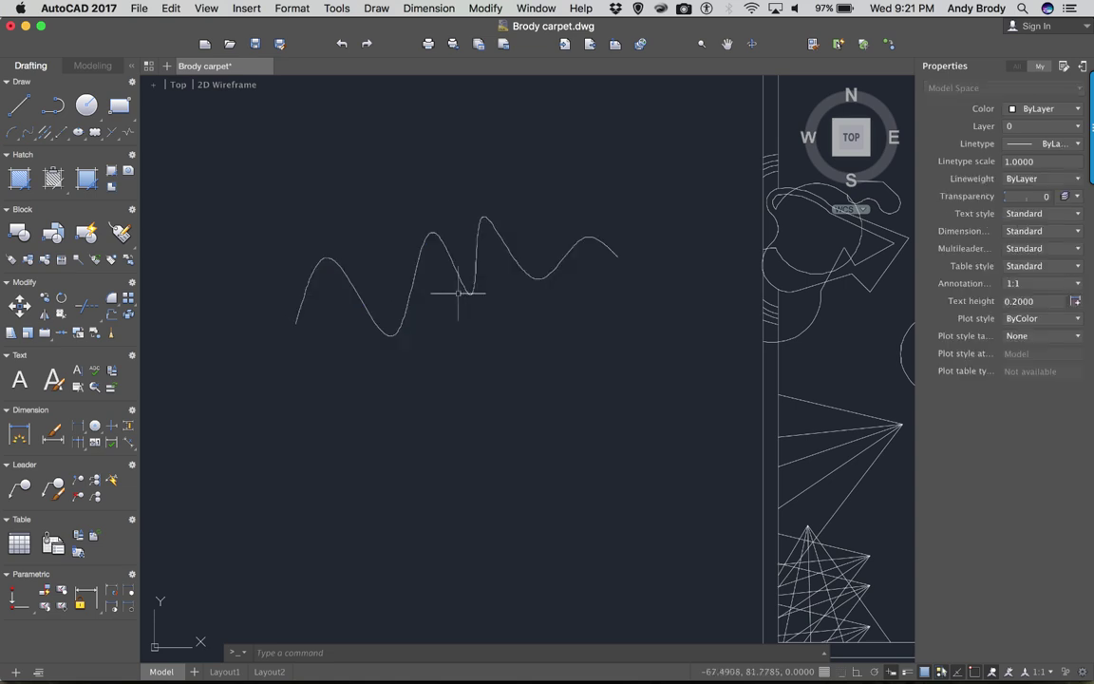
- Draw a small circle in the empty area below the spline's starting end
scroll(458, 292, "down", 5)
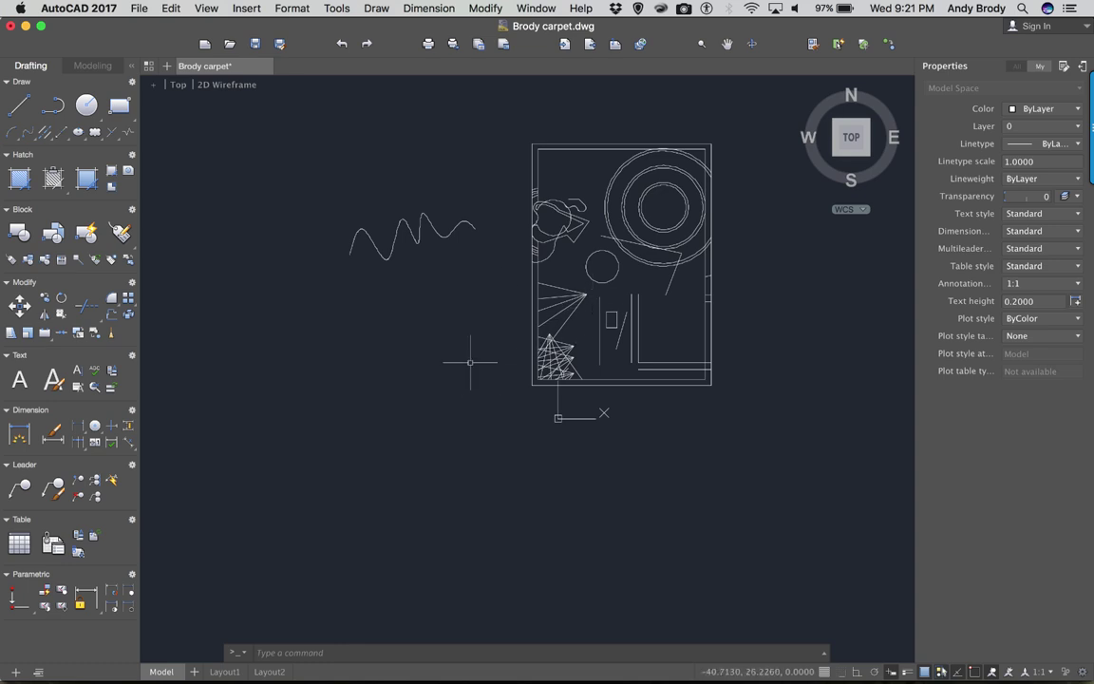
middle_click_drag(469, 361, 560, 359)
type("CI")
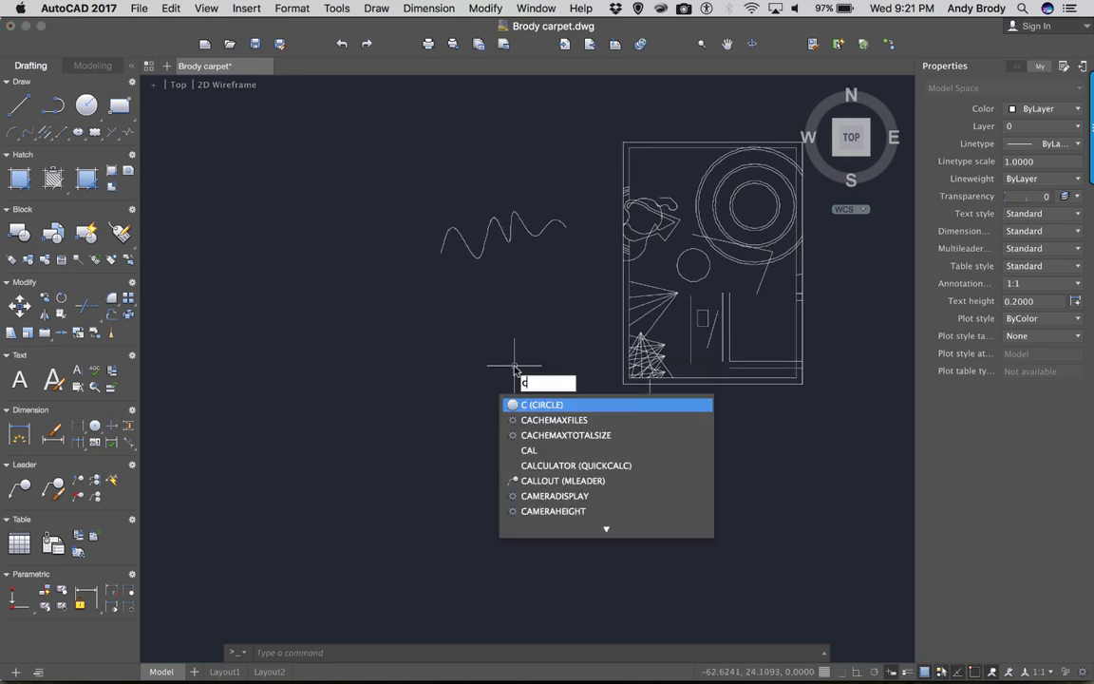
key("Return")
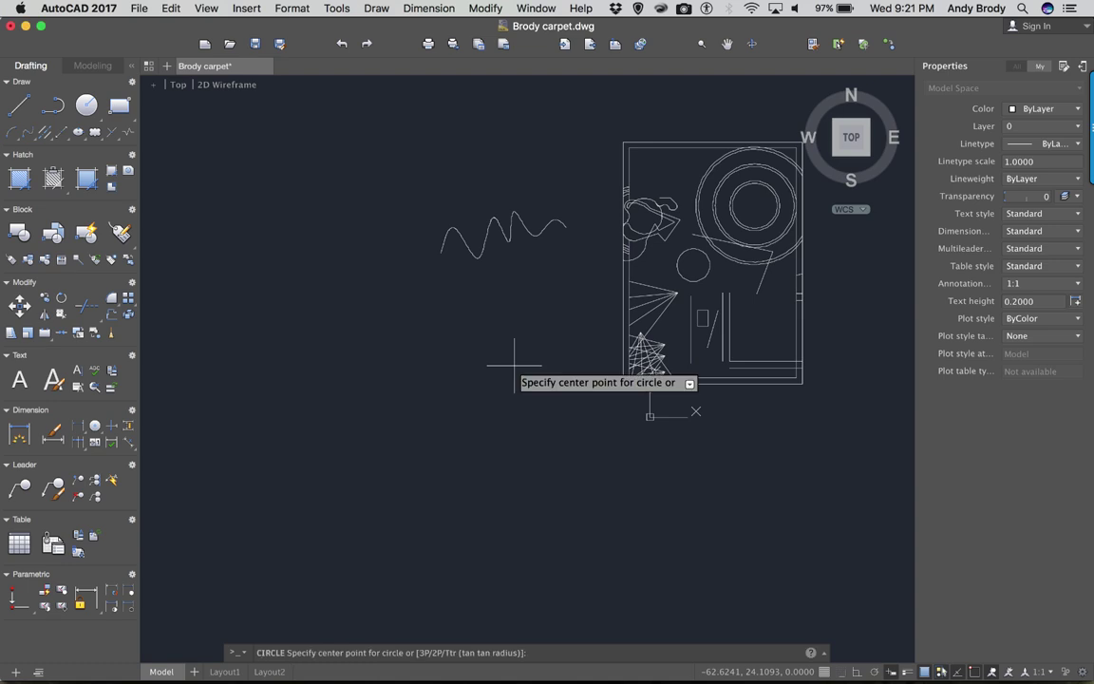
left_click(443, 384)
left_click(457, 384)
- Copy the small circle to five nearby spots around it and undo the copies
scroll(492, 377, "up", 4)
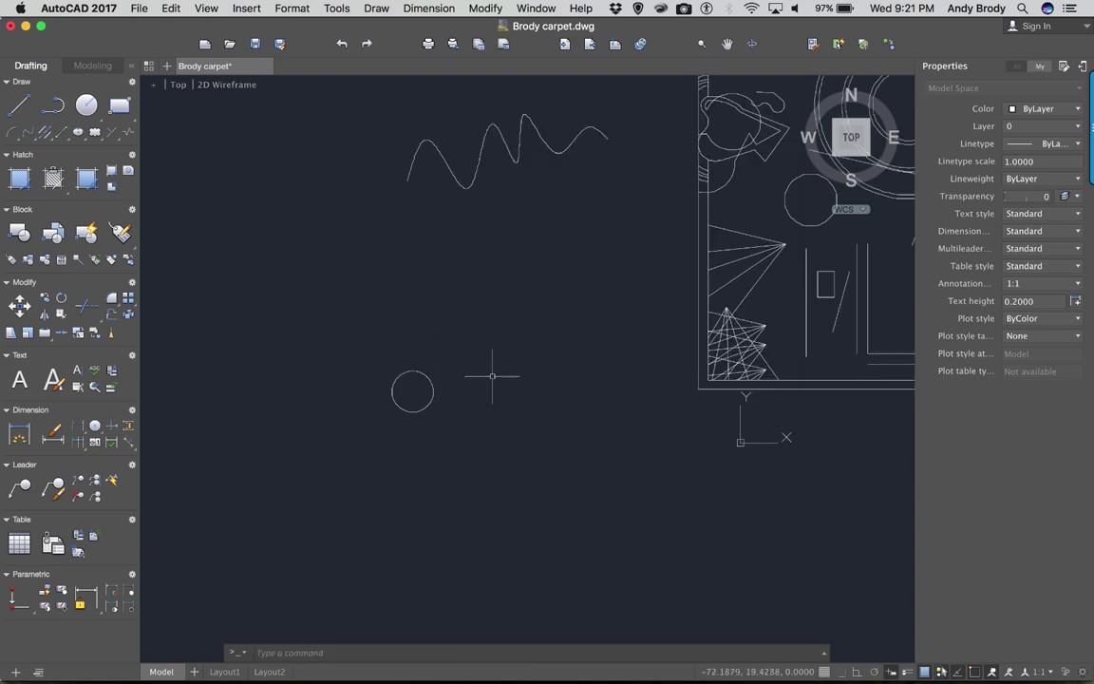
middle_click_drag(493, 374, 568, 438)
scroll(570, 439, "up", 2)
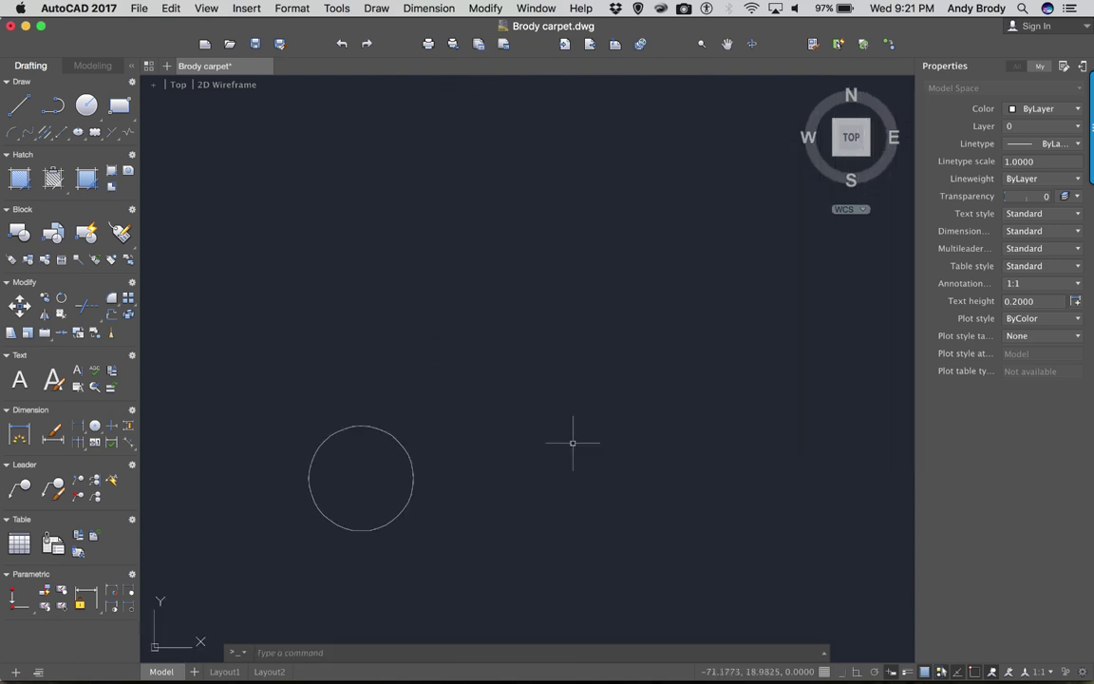
scroll(551, 434, "down", 2)
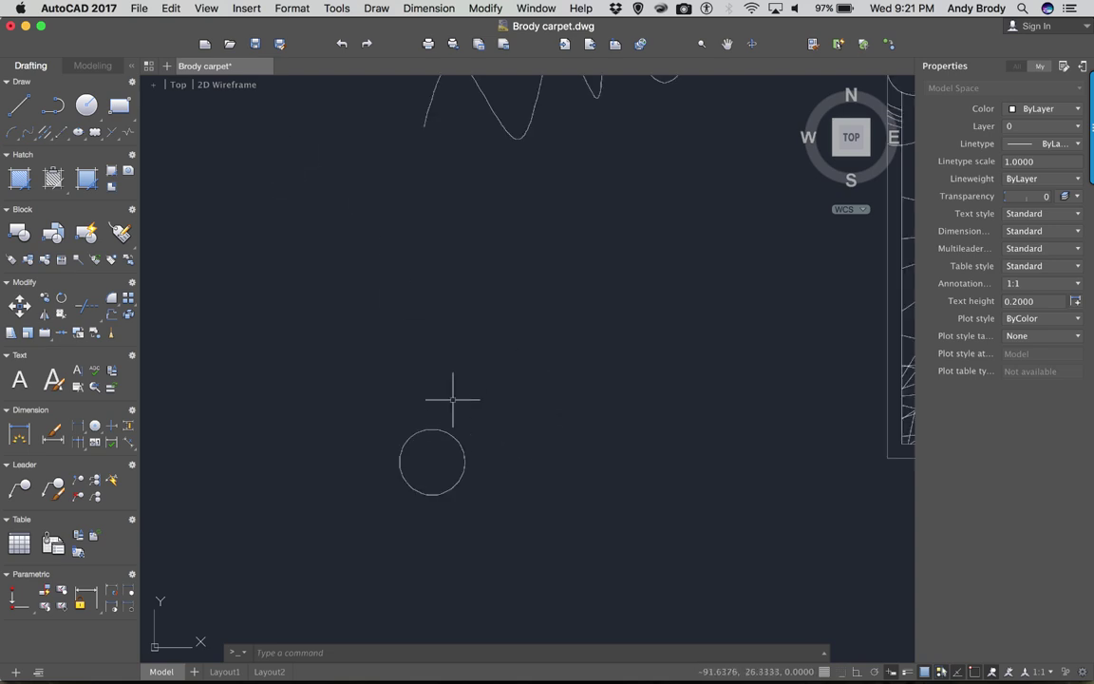
type("copy")
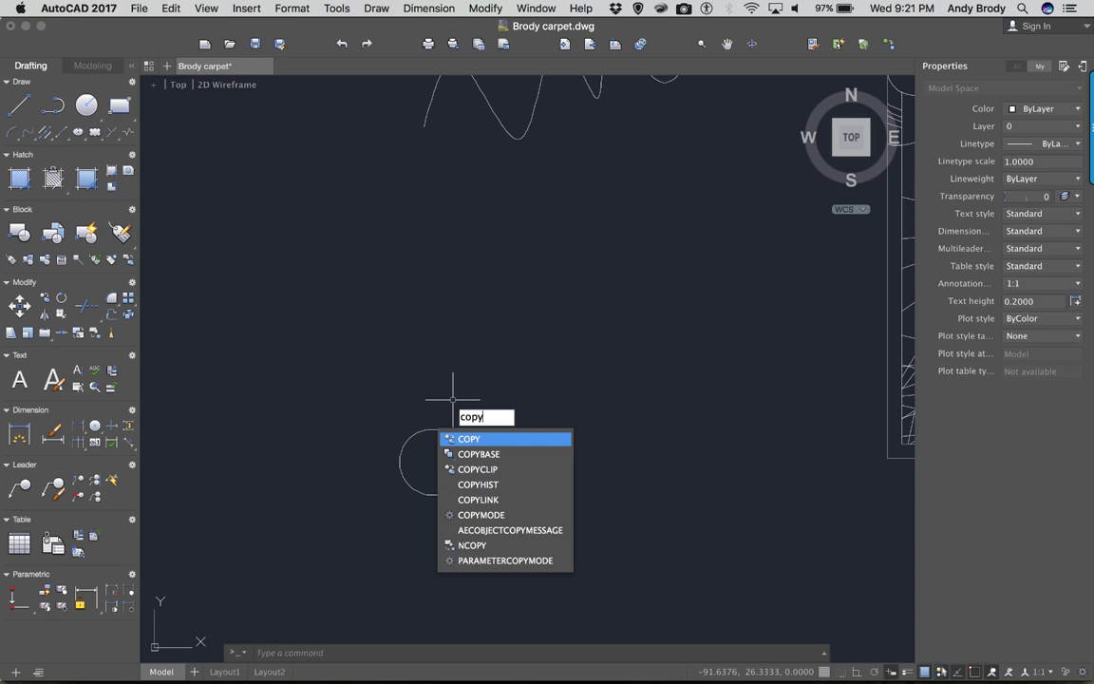
key("Return")
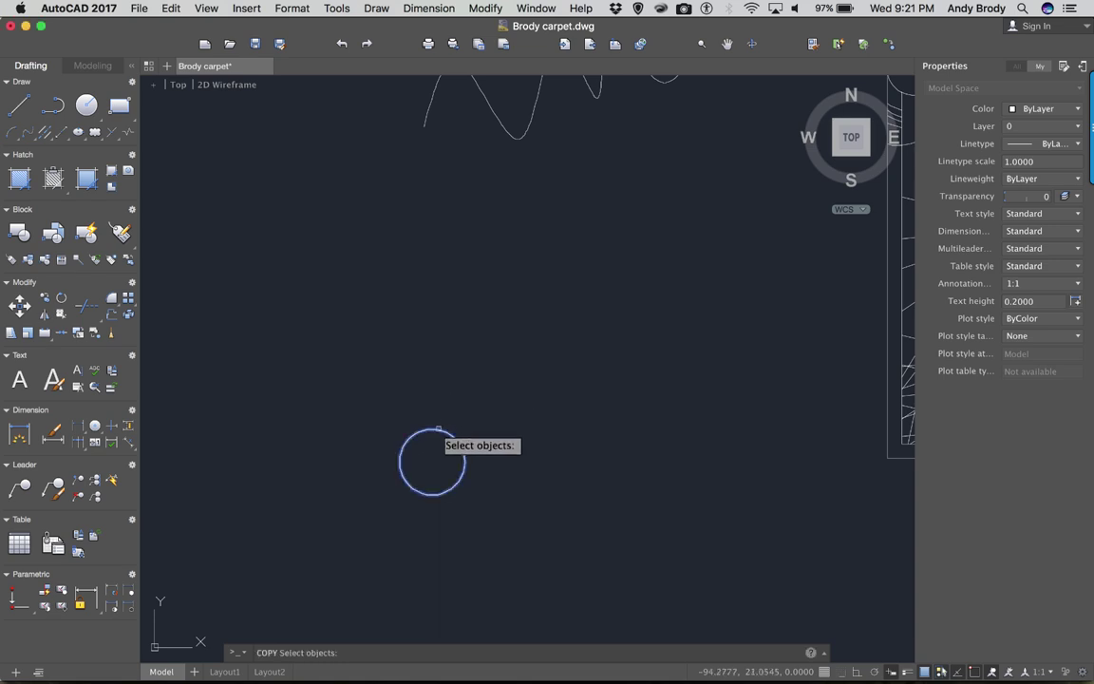
left_click(438, 429)
key("Return")
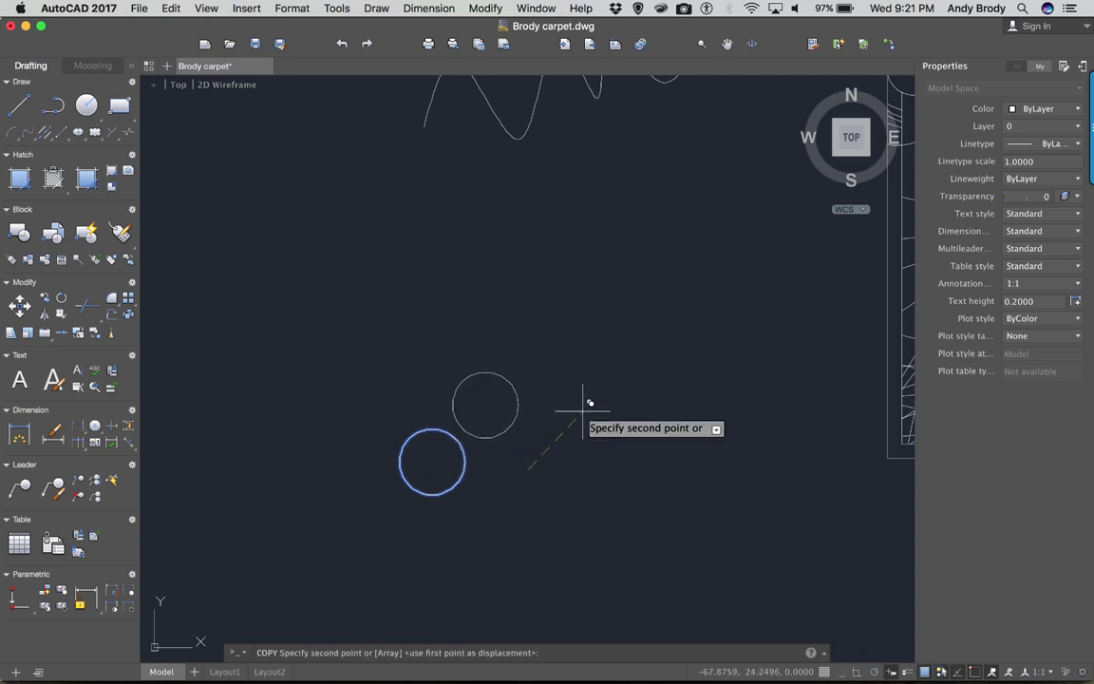
left_click(584, 408)
left_click(570, 377)
left_click(474, 372)
left_click(482, 417)
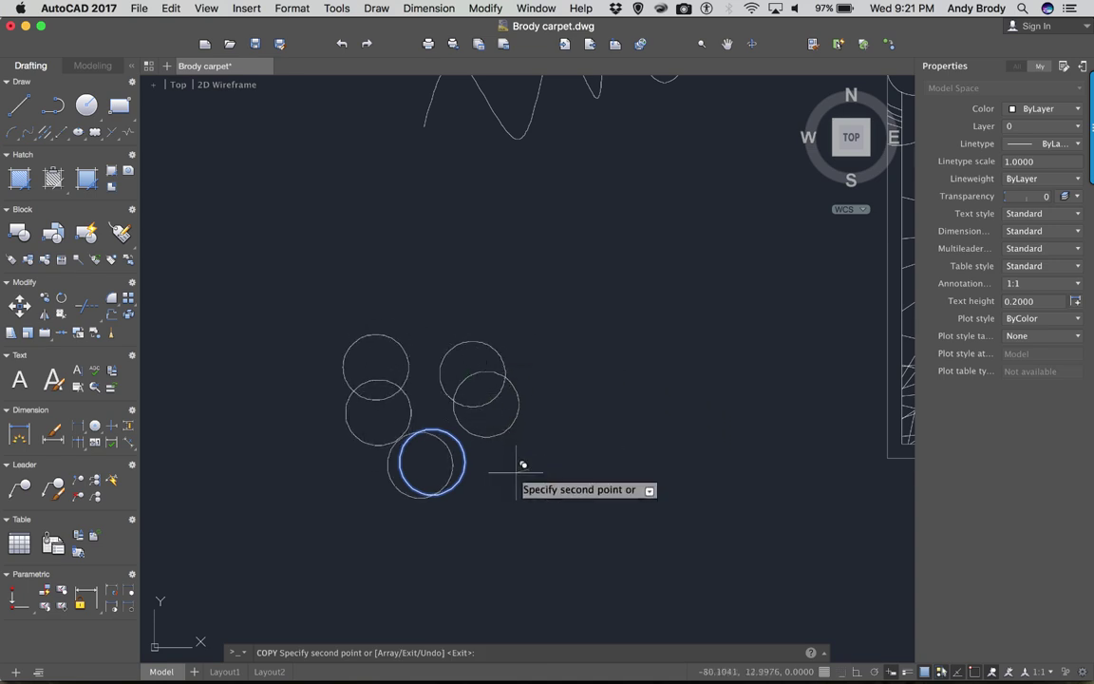
left_click(548, 488)
key("Escape")
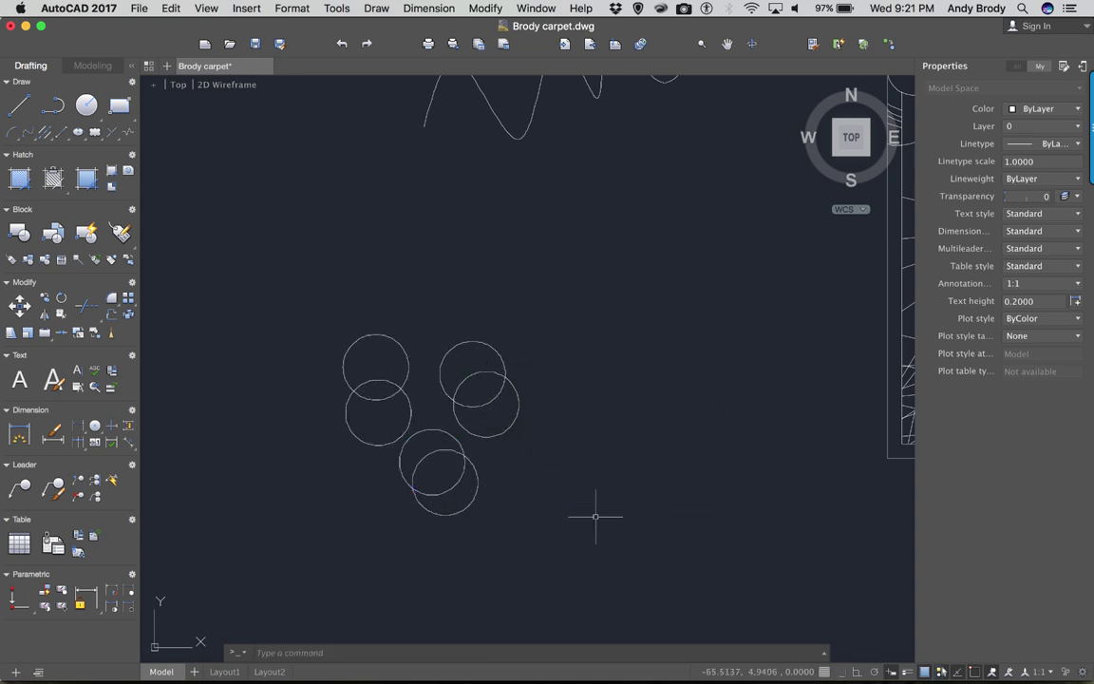
key("super+z")
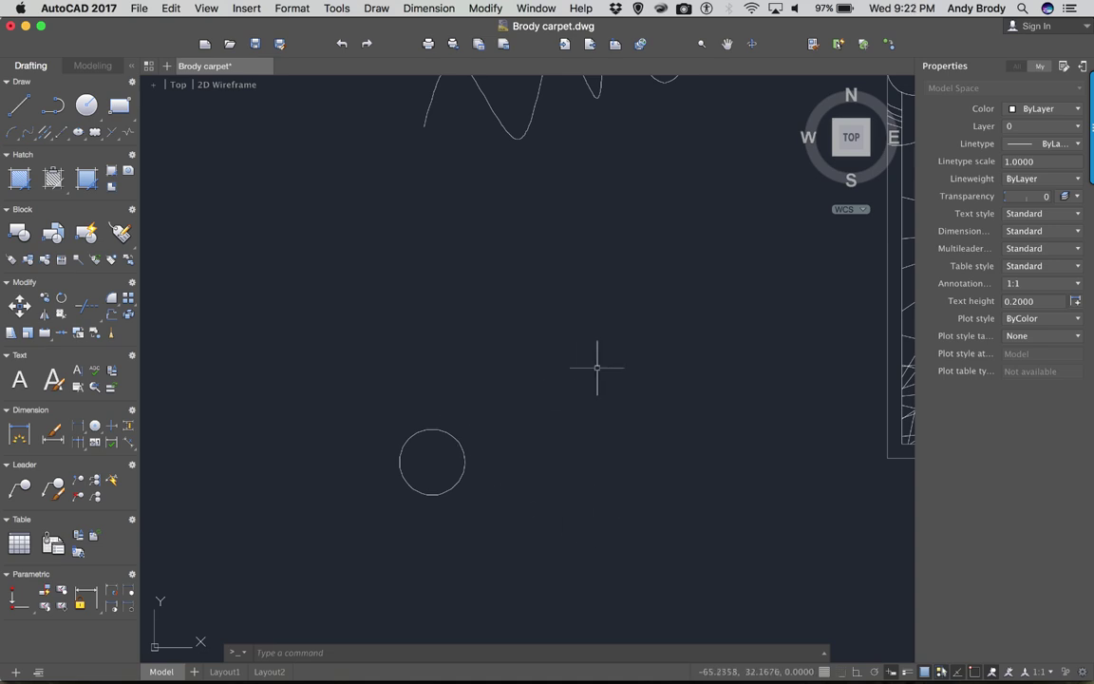
- Create a rectangular array of the small circle below the spline, with 3 rows and 4 columns
type("array")
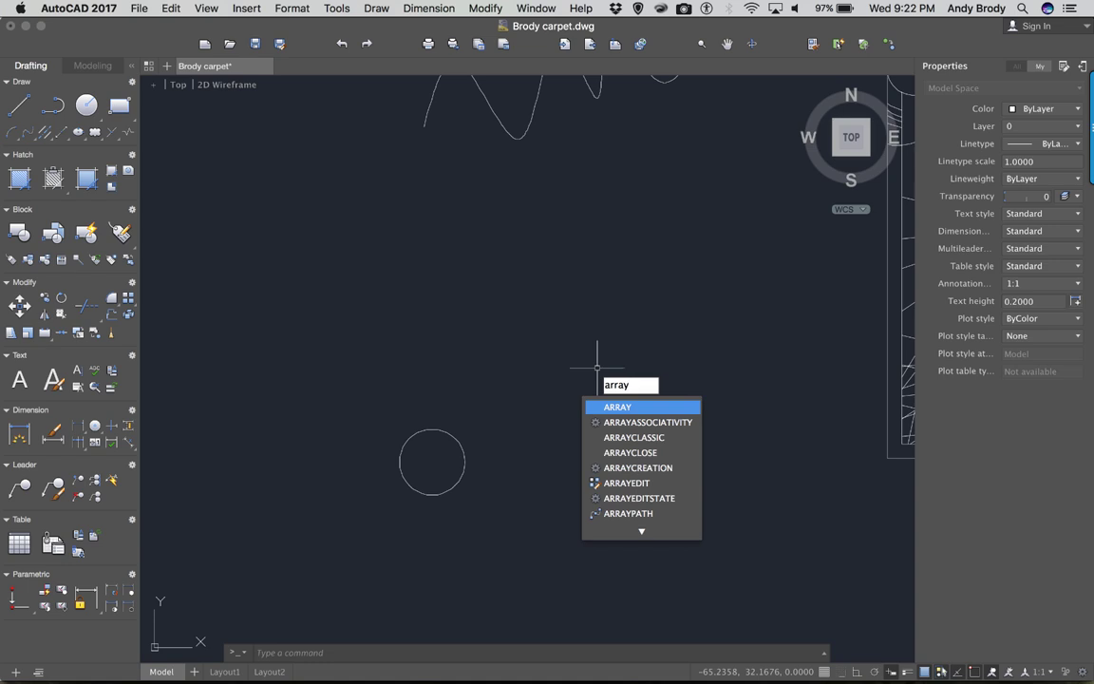
key("Return")
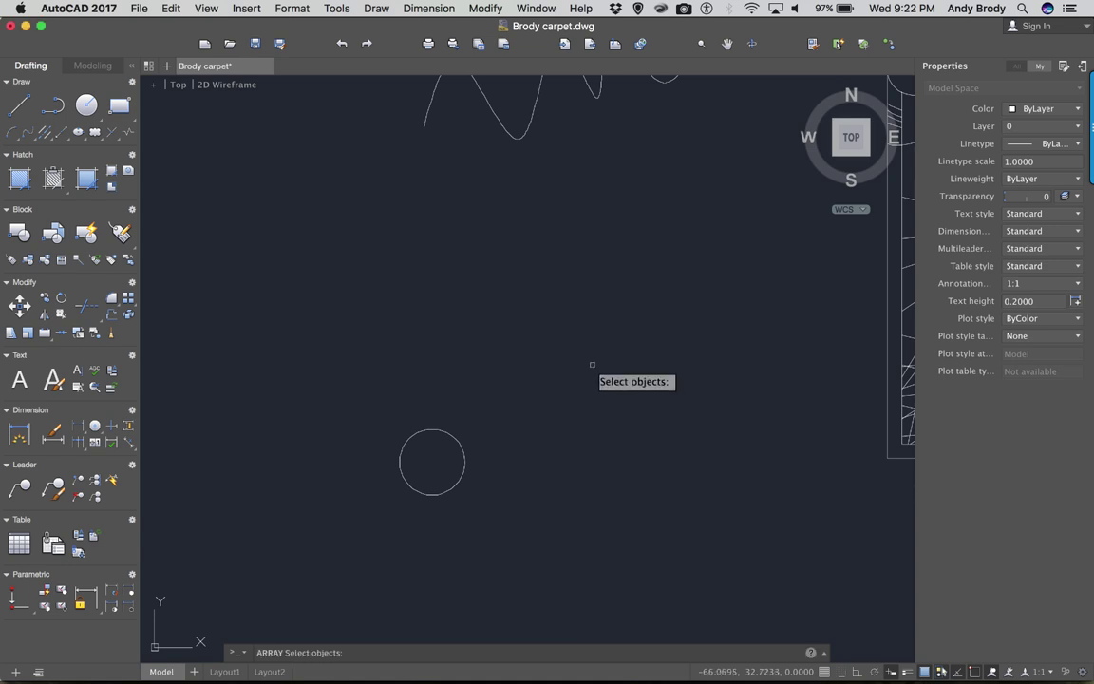
left_click(433, 429)
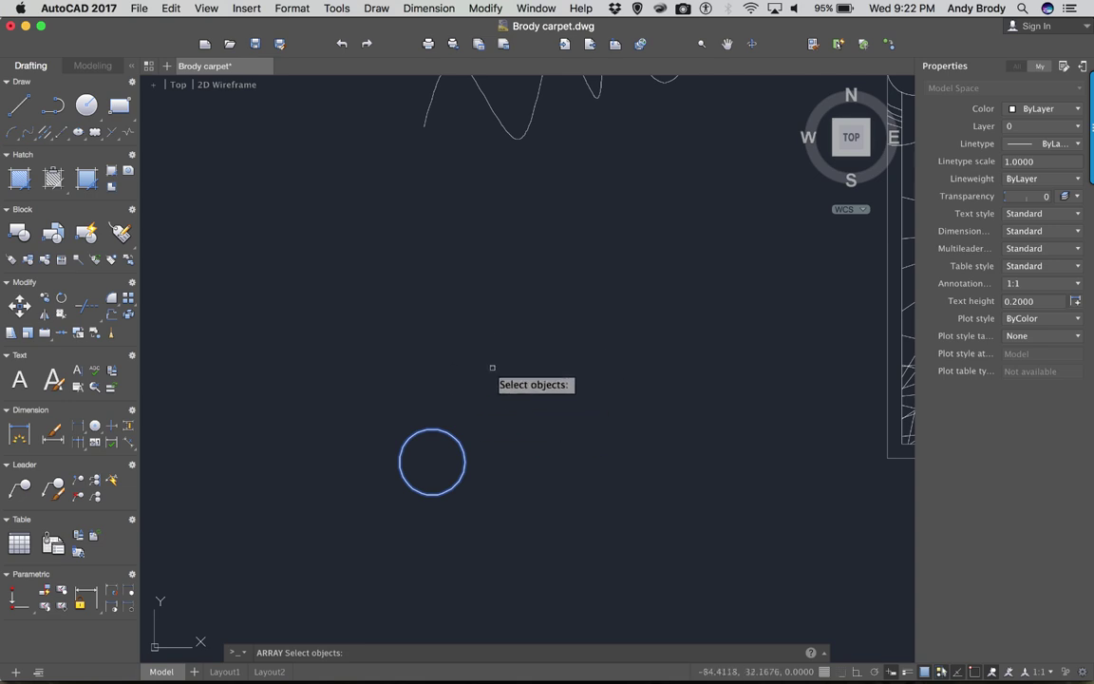
key("Return")
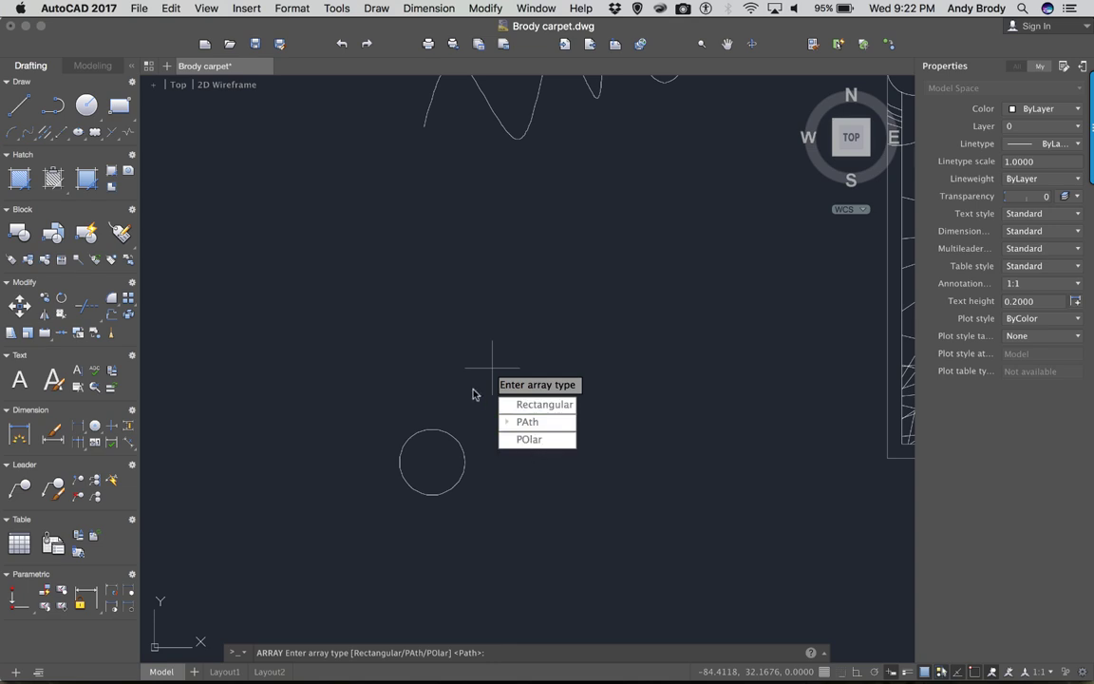
left_click(529, 407)
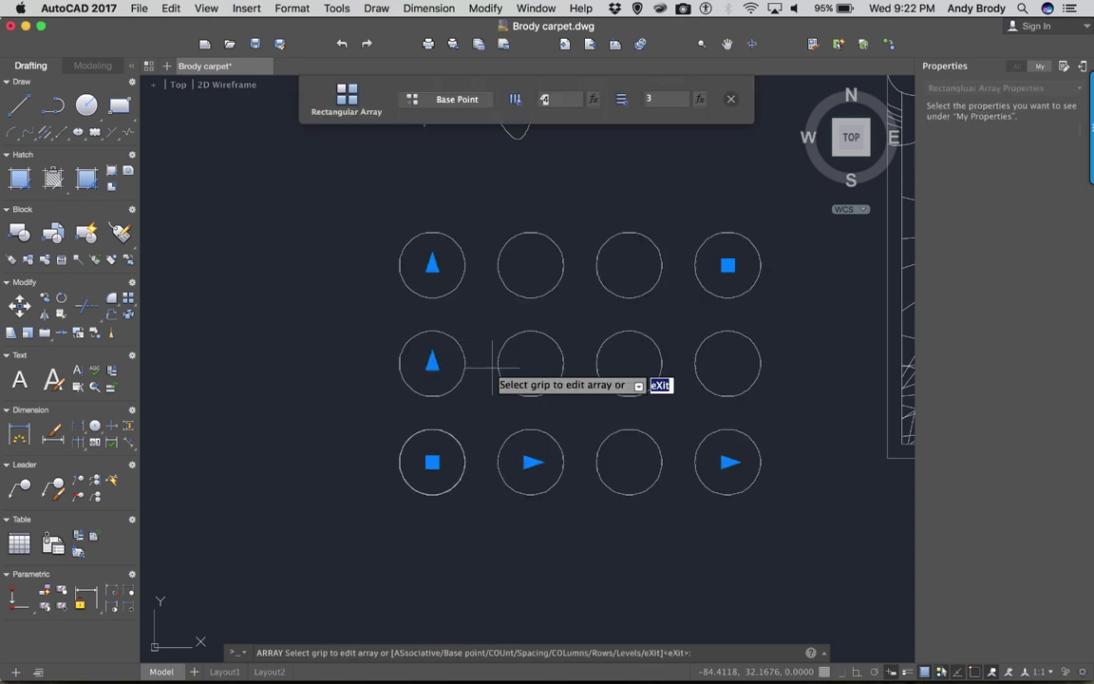
scroll(503, 361, "down", 2)
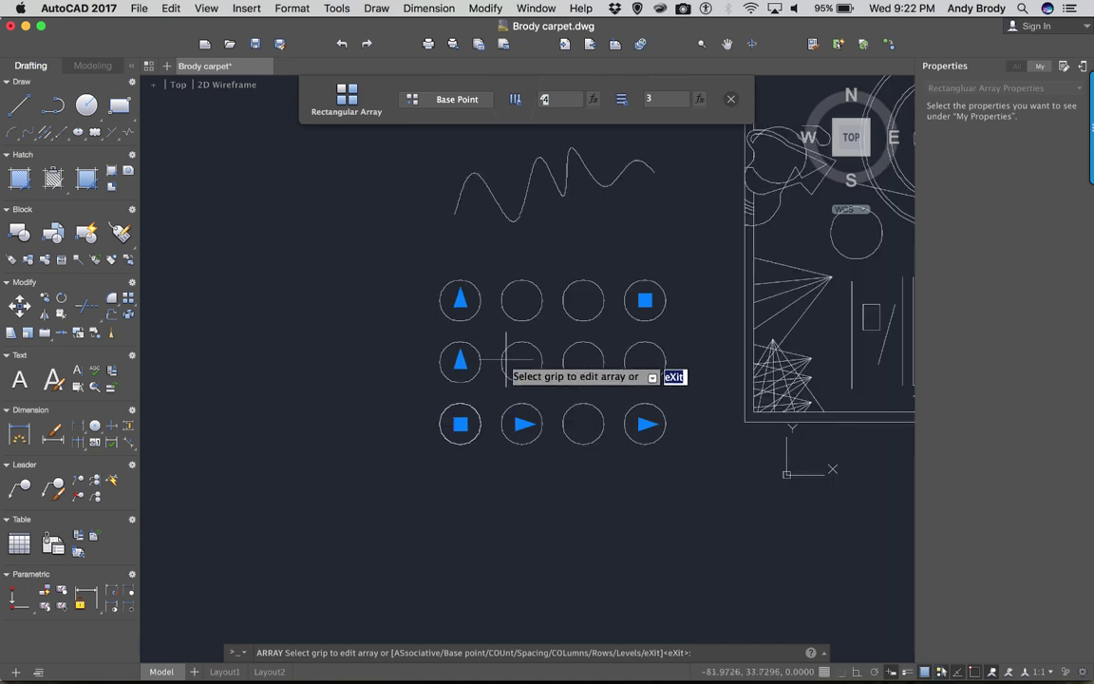
scroll(518, 342, "up", 2)
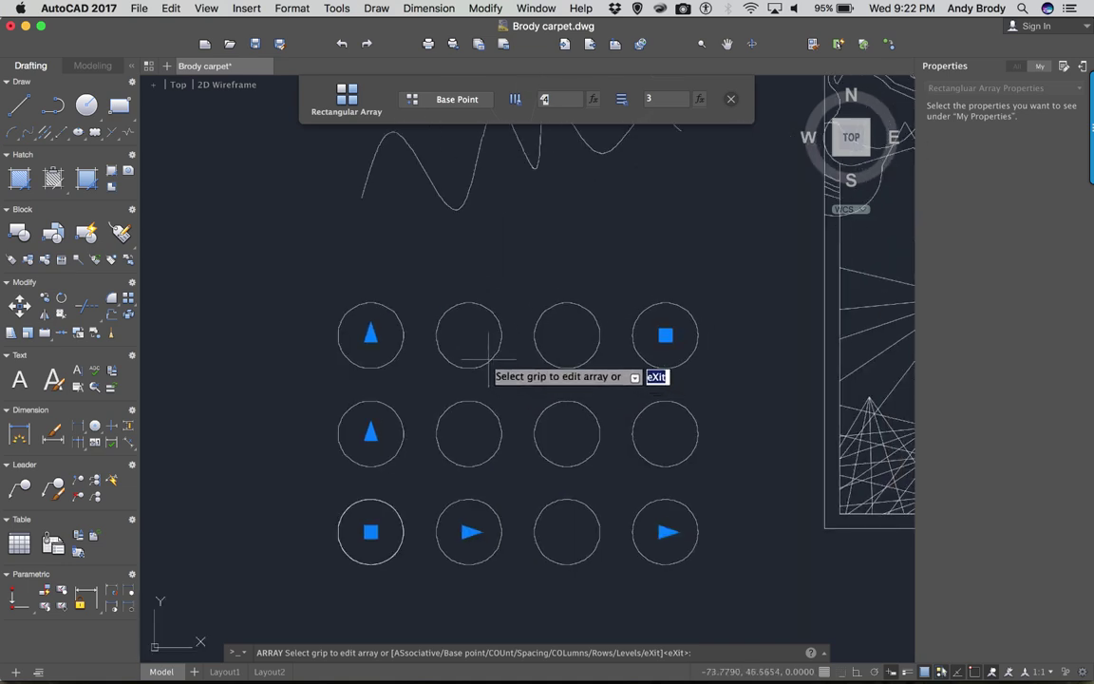
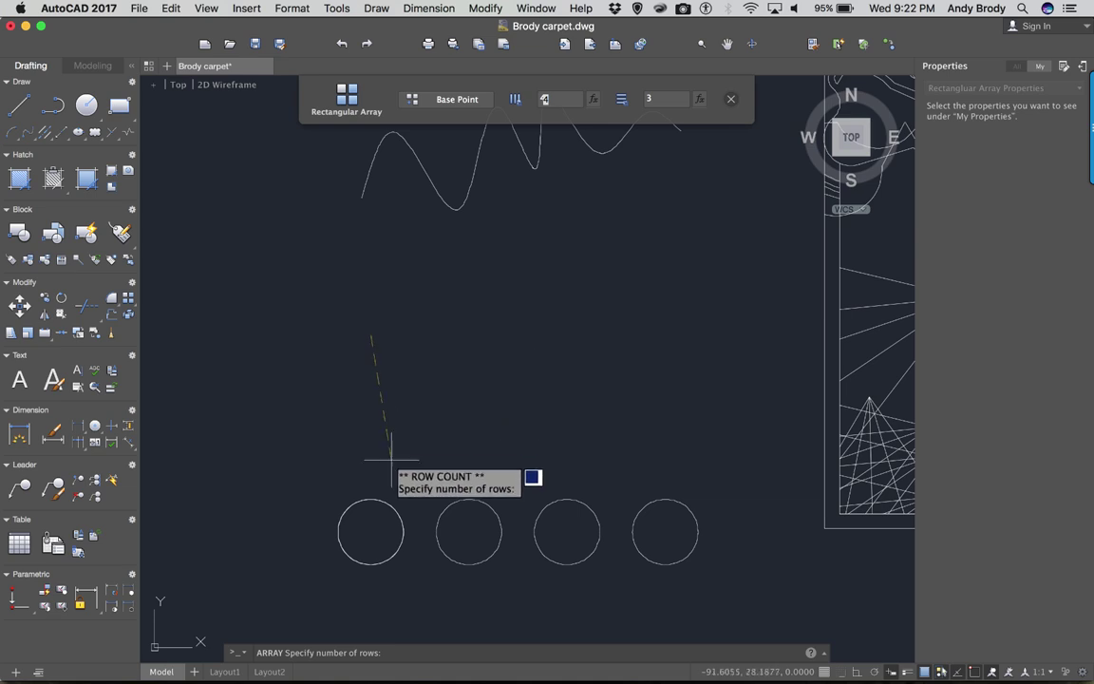
- Extend the rectangular circle array to 4 rows and 5 columns and finish the array command
left_click(372, 221)
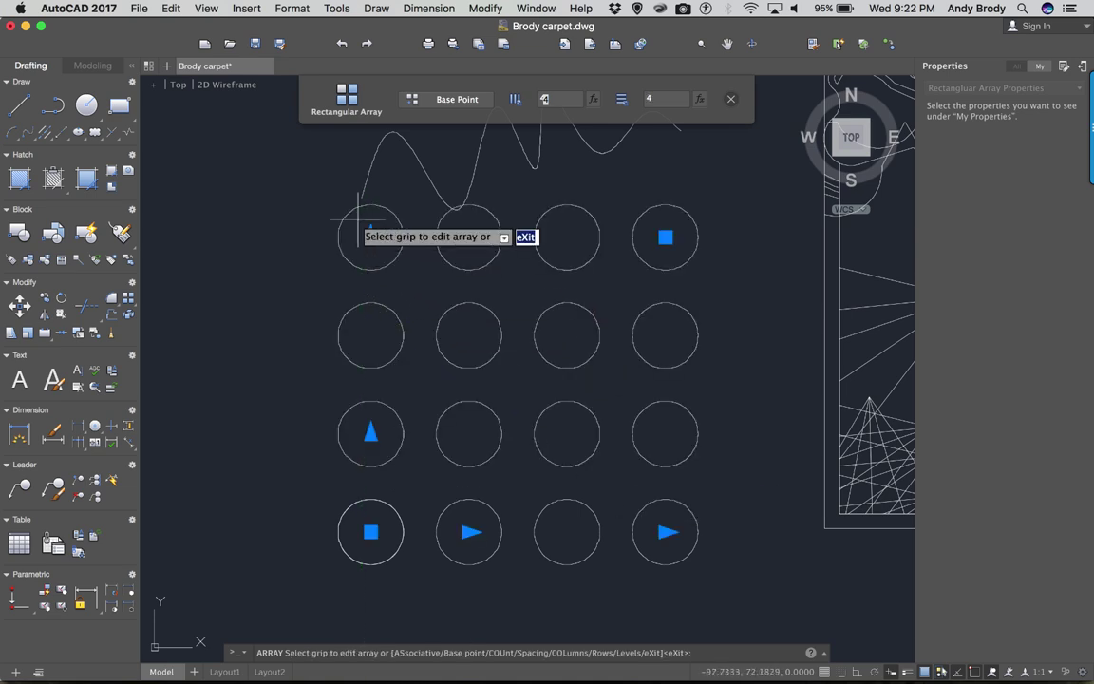
left_click(664, 531)
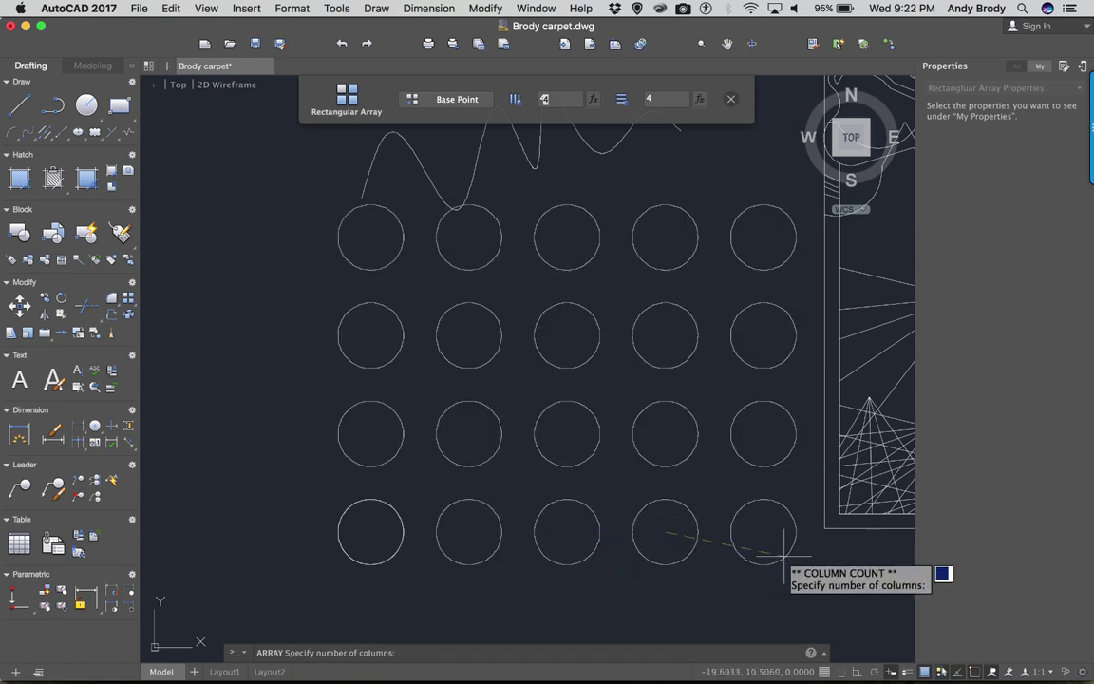
left_click(764, 532)
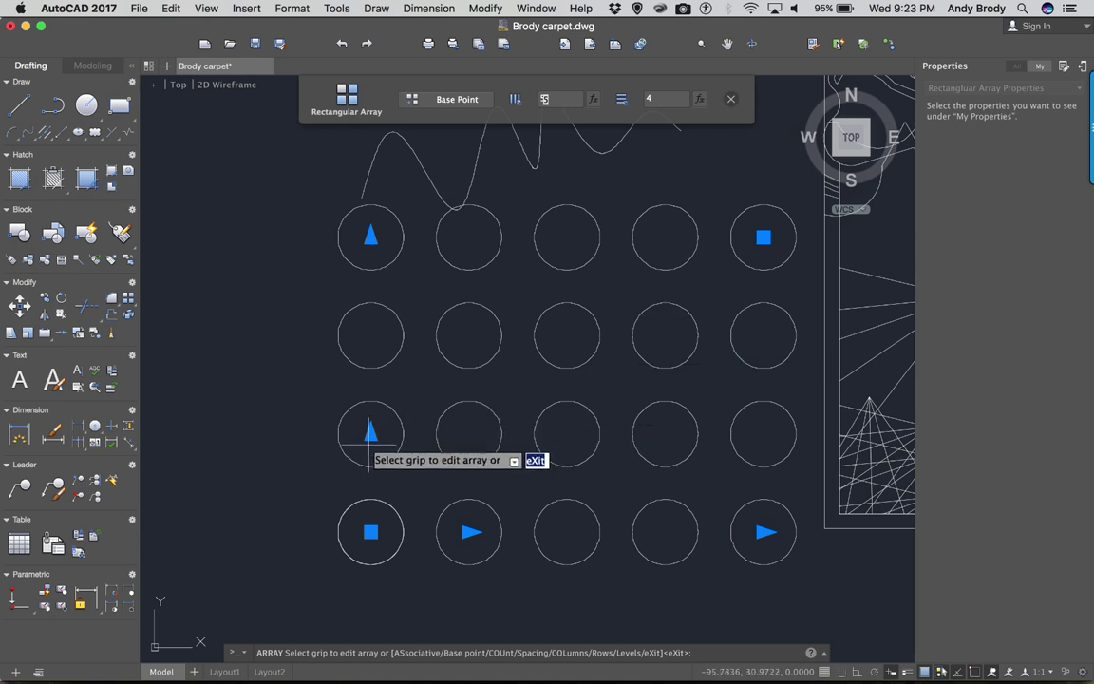
key("Escape")
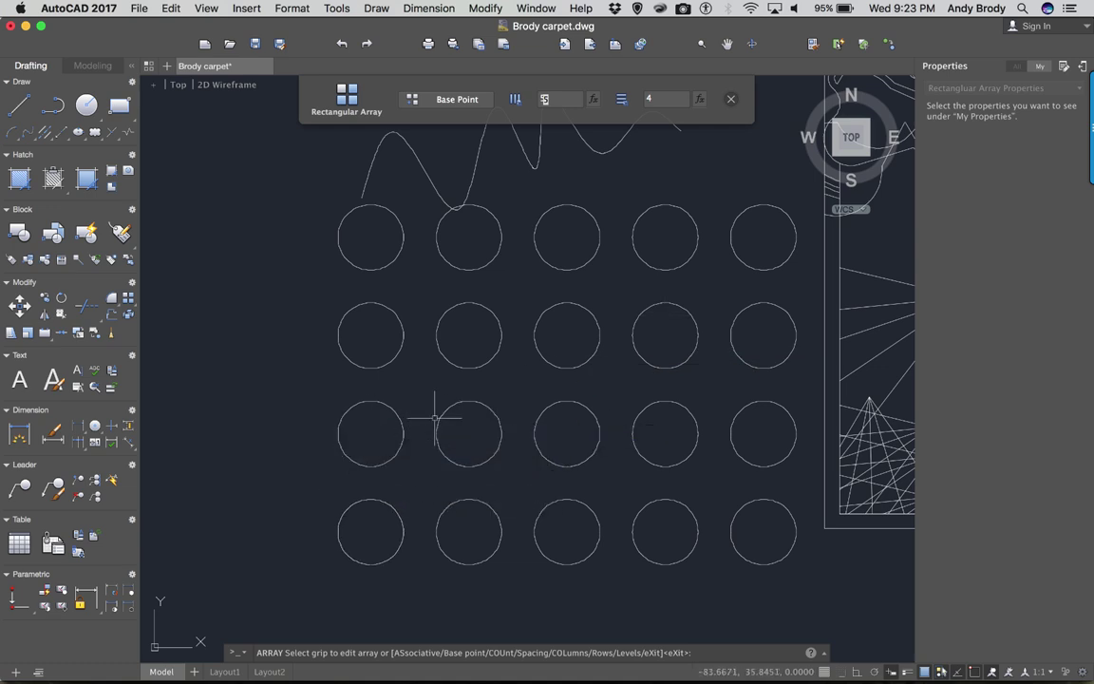
- Reduce the row spacing of the circle array slightly so the rows sit closer together without touching
left_click(397, 424)
left_click(385, 432)
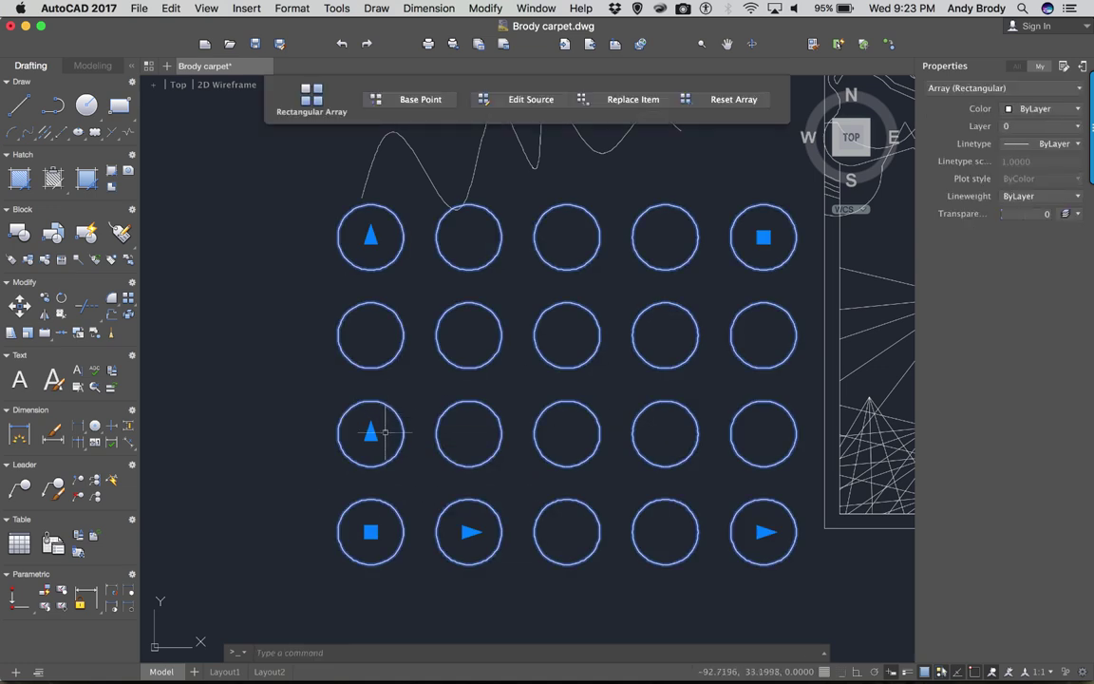
left_click(370, 432)
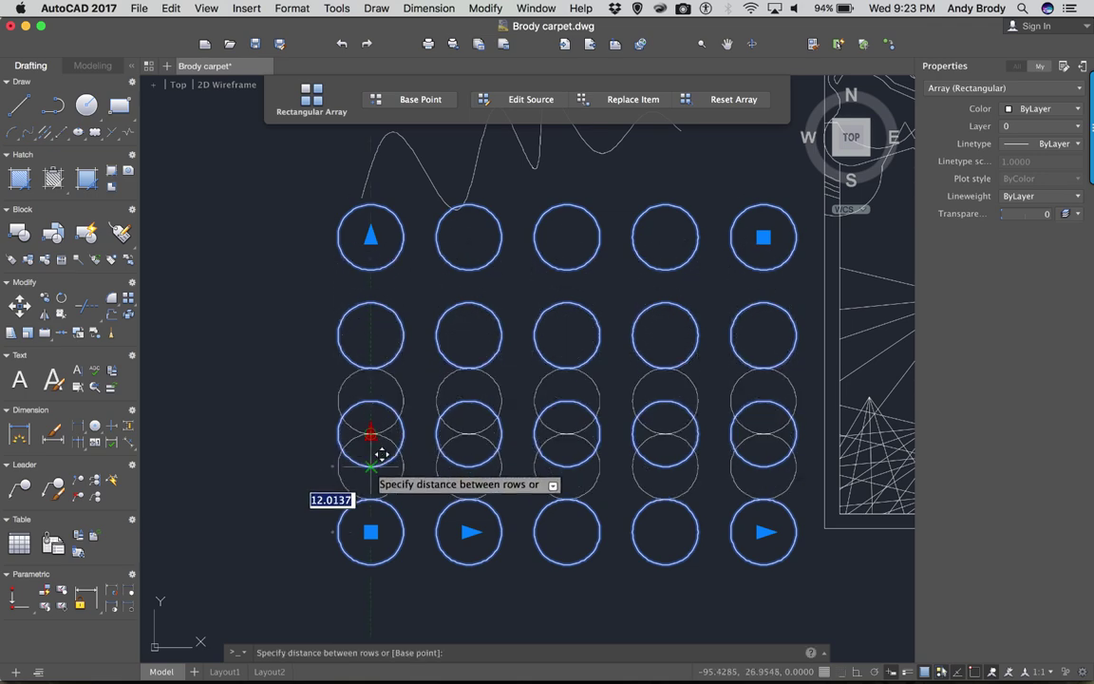
left_click(366, 448)
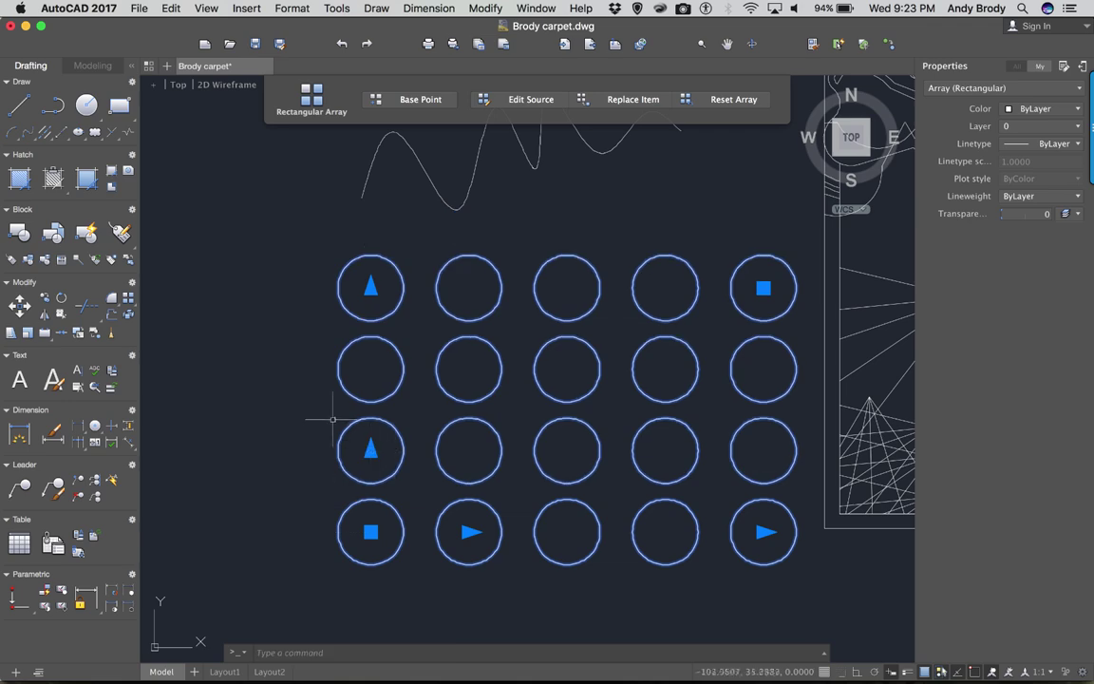
- Reduce the column spacing of the circle array to about 4.94 so the circles in each row overlap
left_click(469, 532)
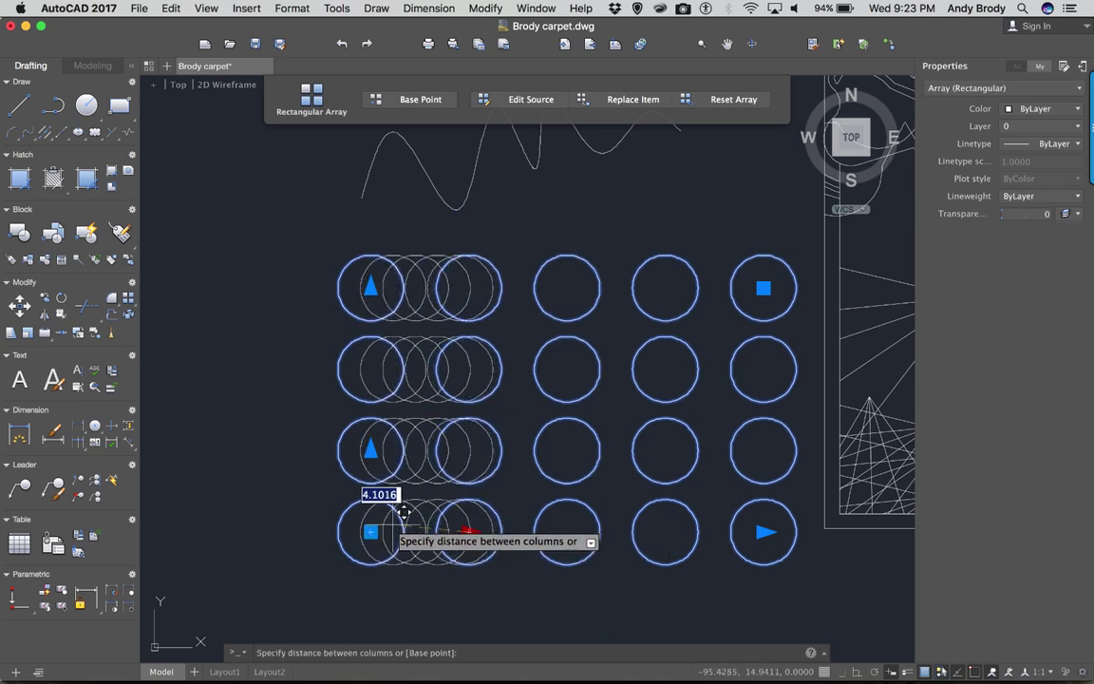
key("Escape")
left_click(469, 531)
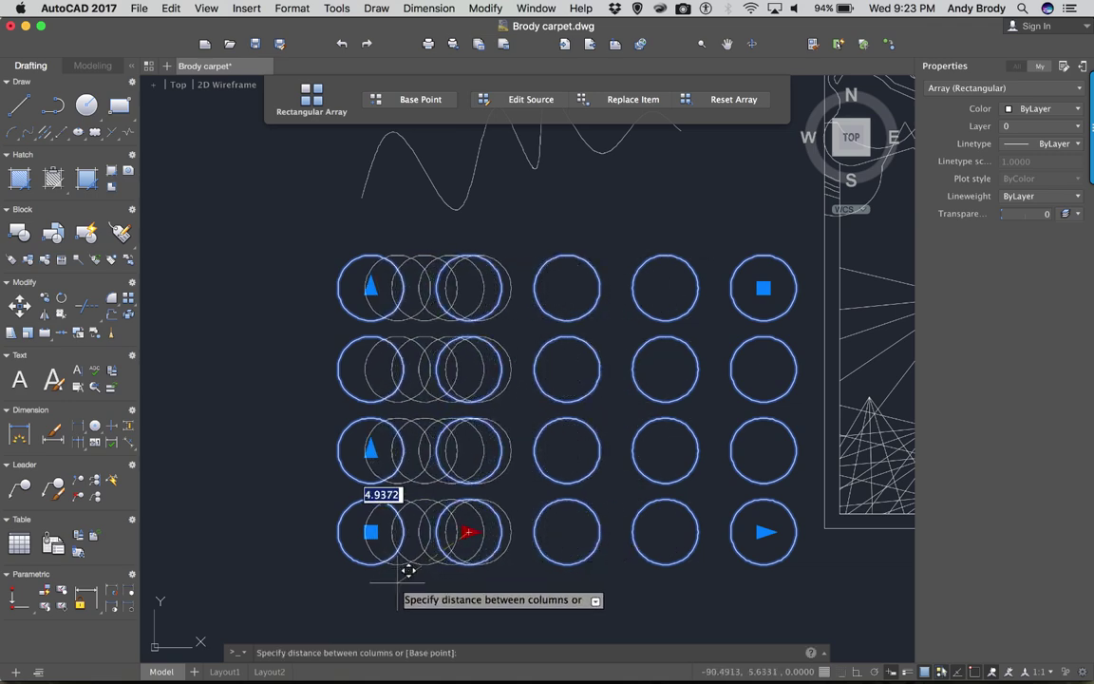
left_click(408, 571)
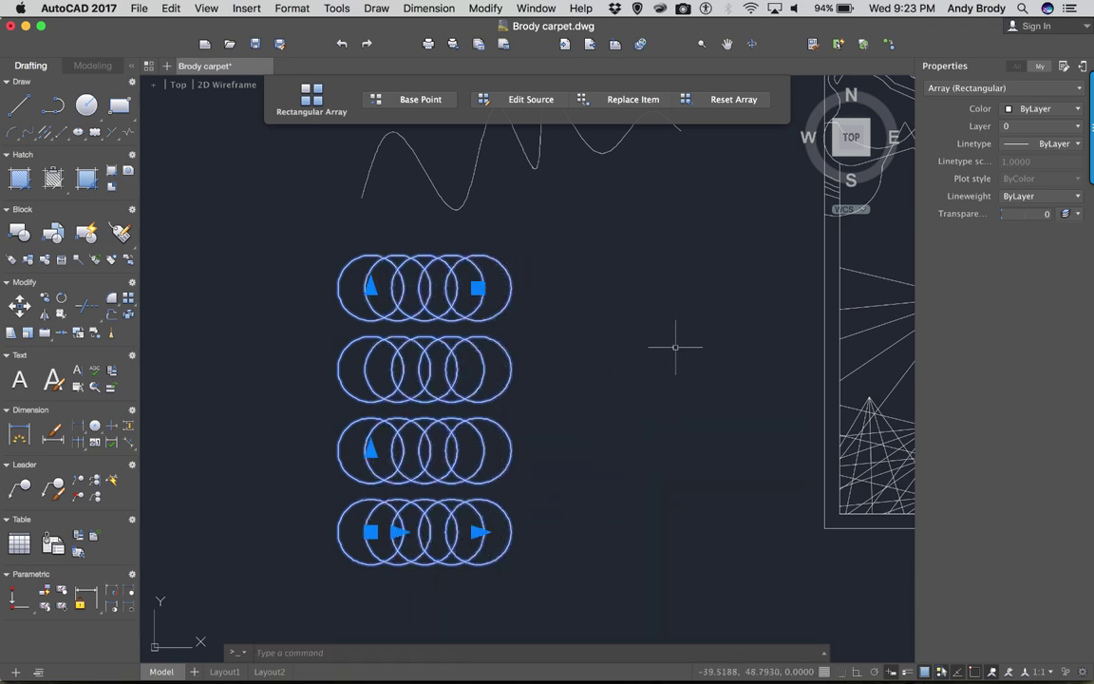
key("Escape")
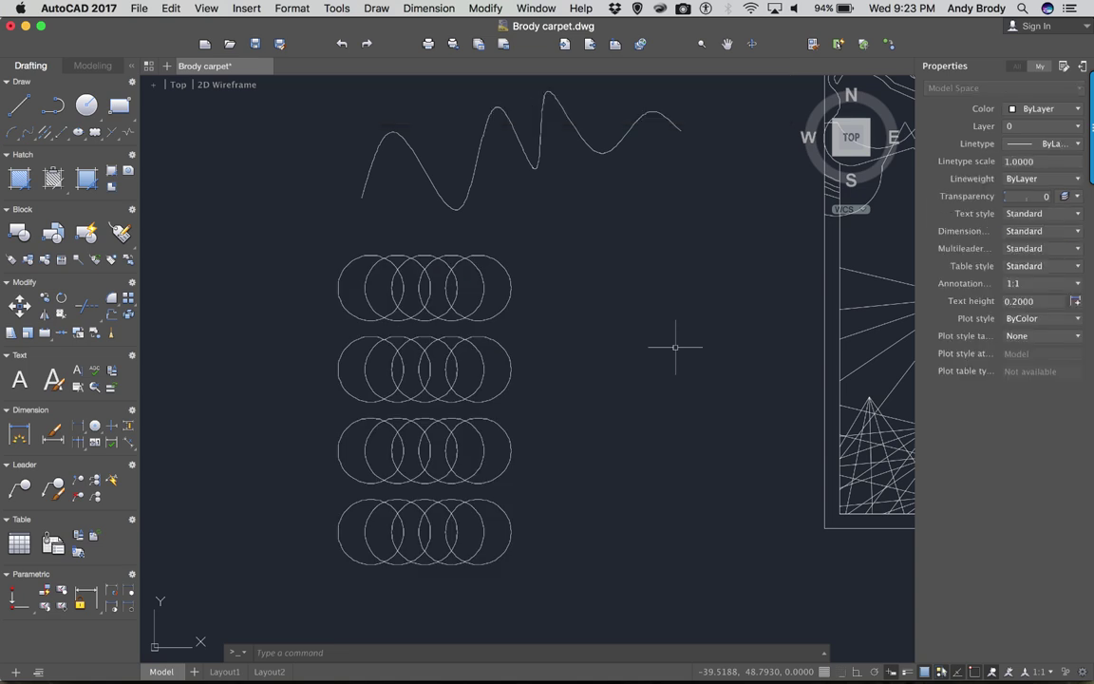
- Extend the overlapping circle array to 11 columns with 4 rows, and widen its column spacing until neighbouring circles only slightly overlap
left_click(513, 307)
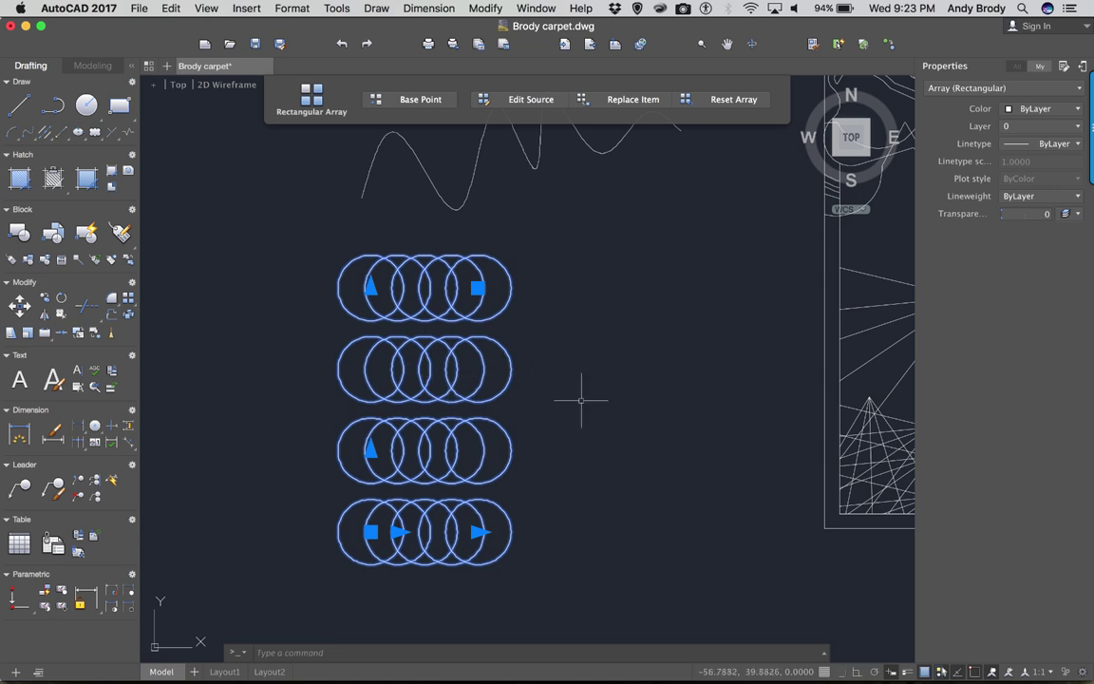
left_click(479, 288)
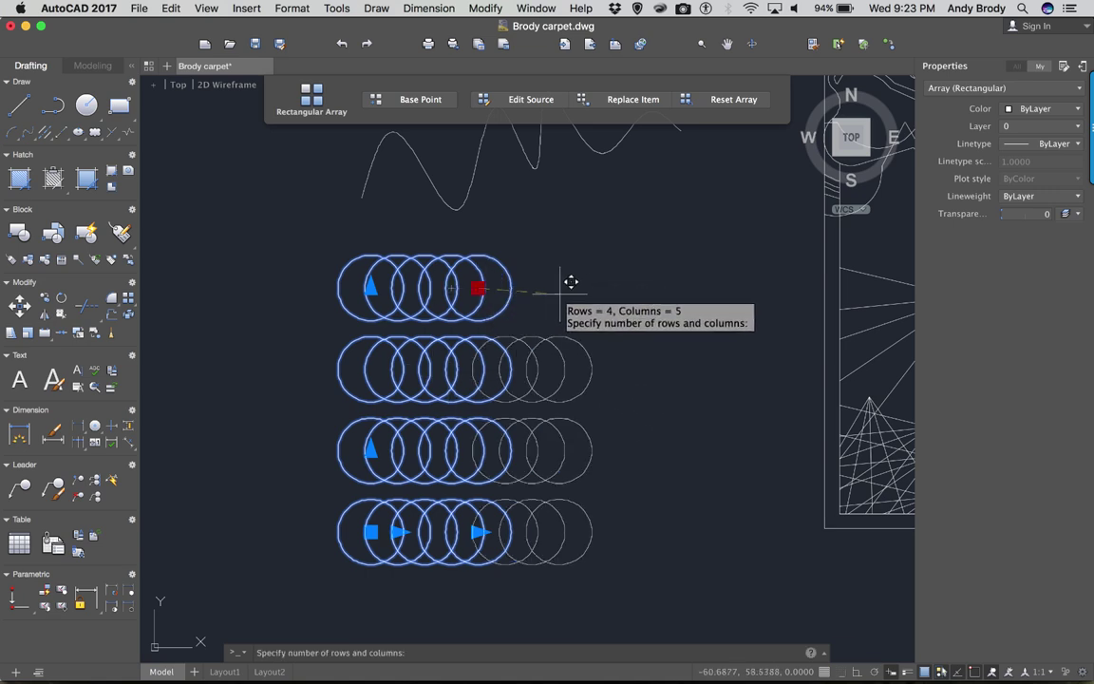
left_click(673, 274)
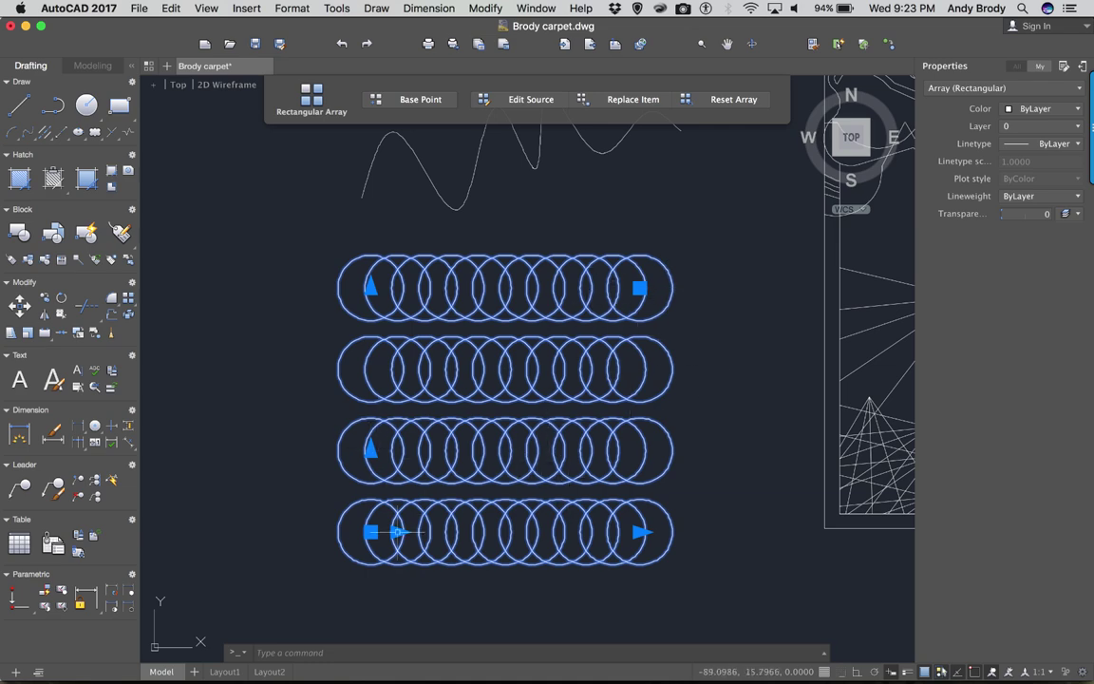
left_click(399, 532)
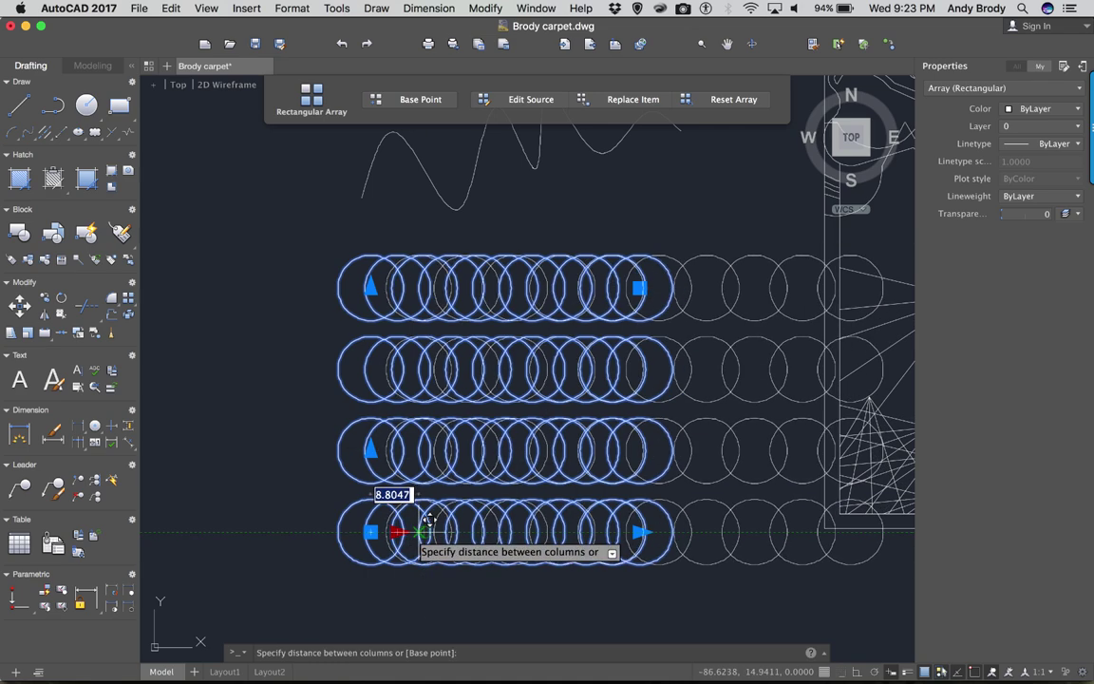
left_click(429, 529)
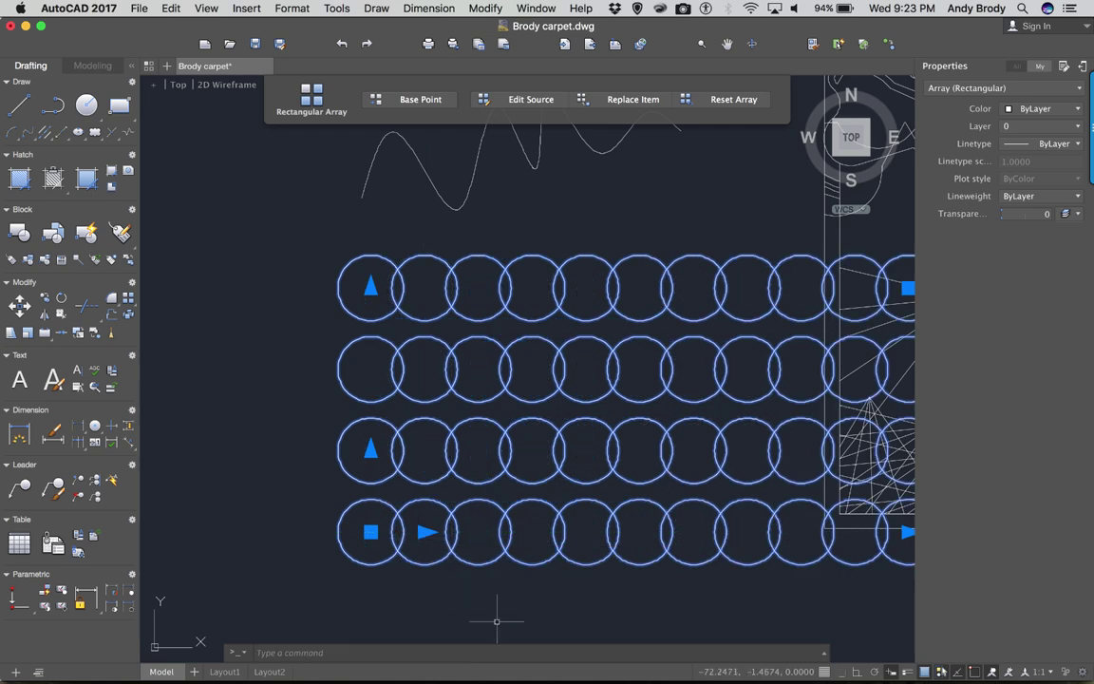
- Undo the array spacing and count edits and the rectangular array itself, back to the single small circle
key("super+z")
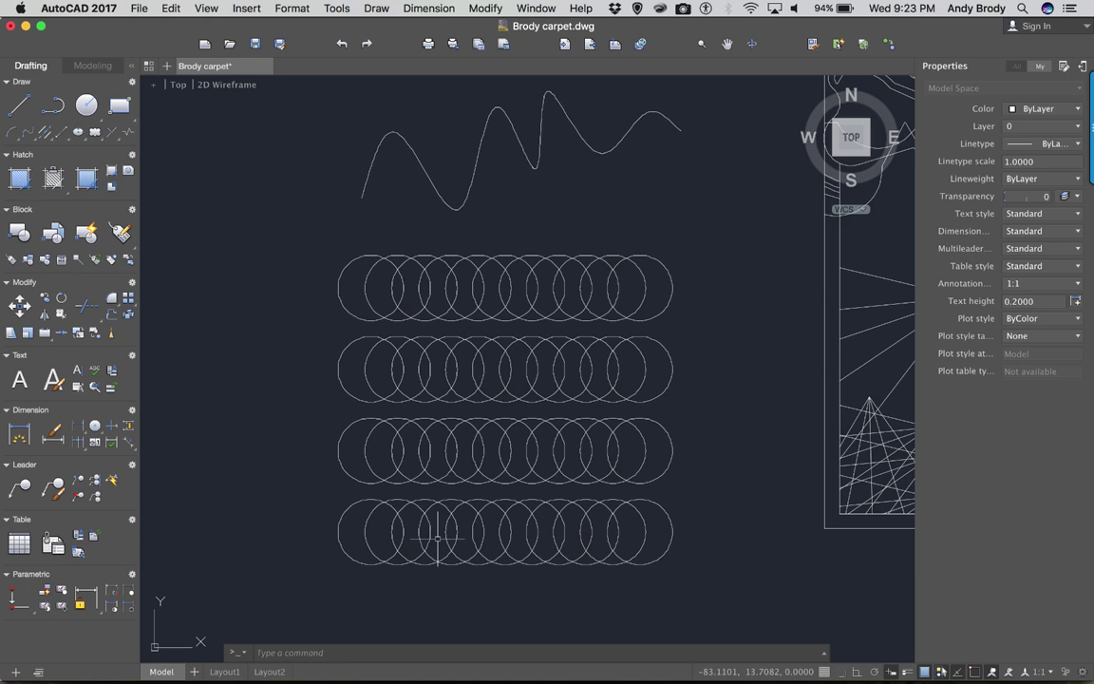
key("super+shift+z")
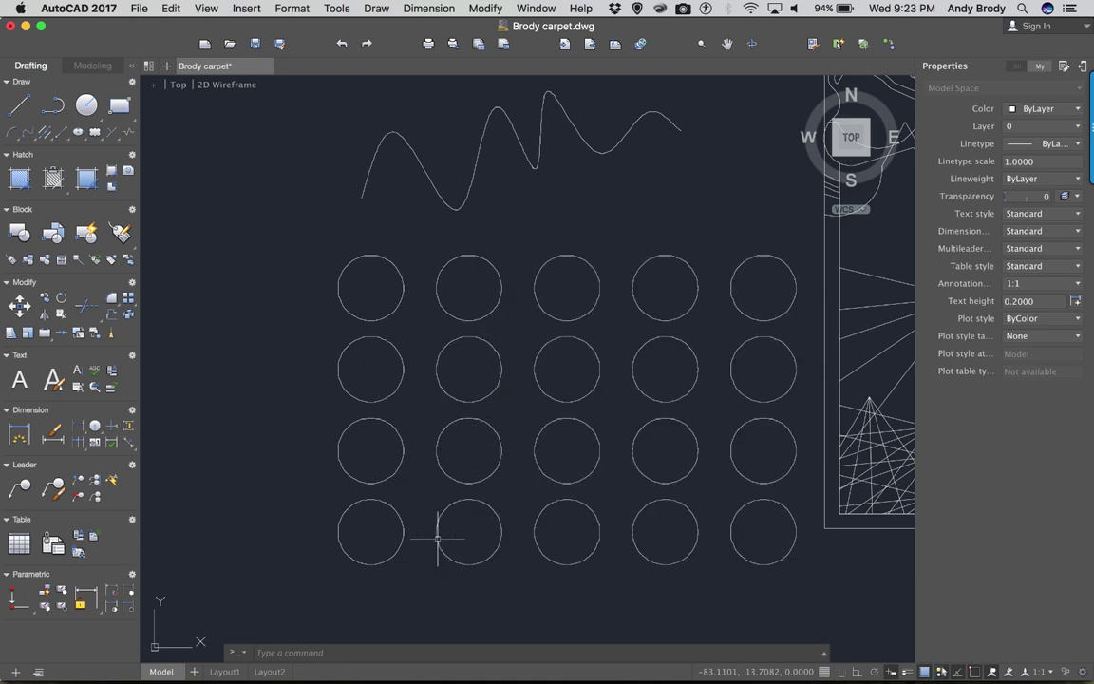
key("super+z")
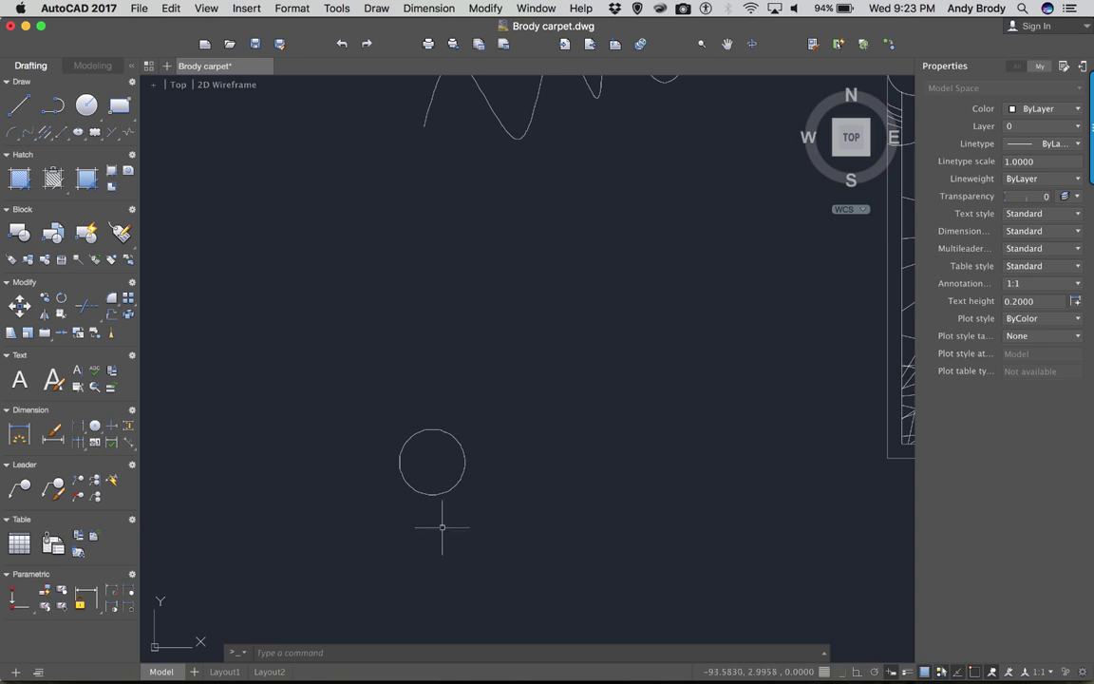
key("super+z")
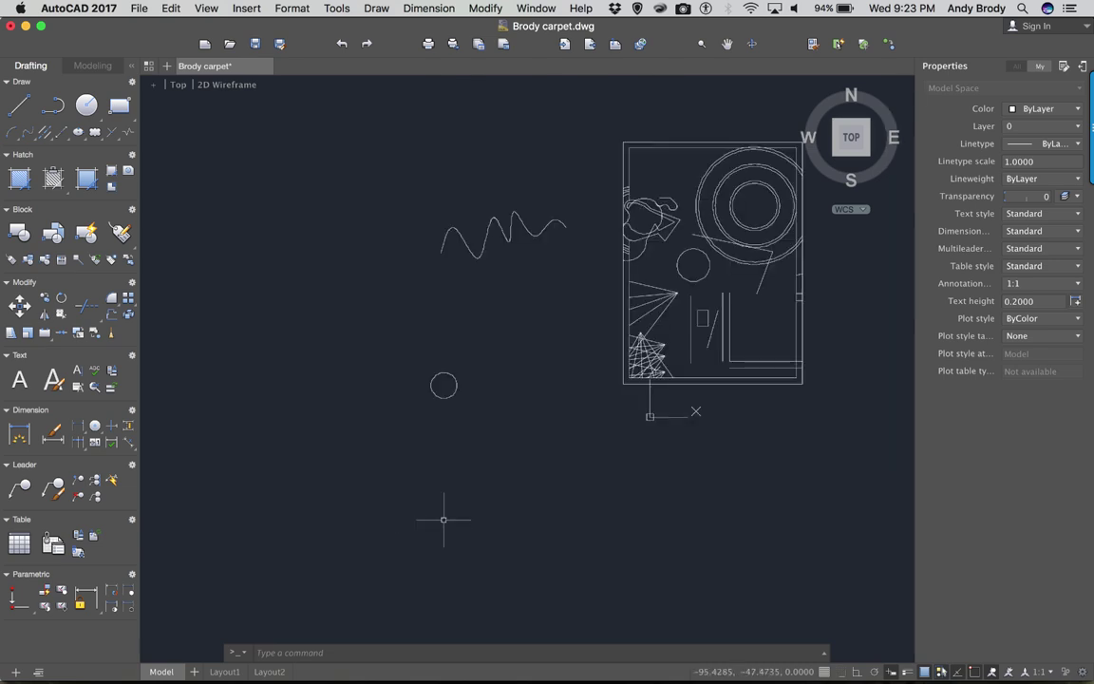
- Create a polar array of the small circle, 6 items over 360 degrees, around a center point to its right and slightly above it
type("array")
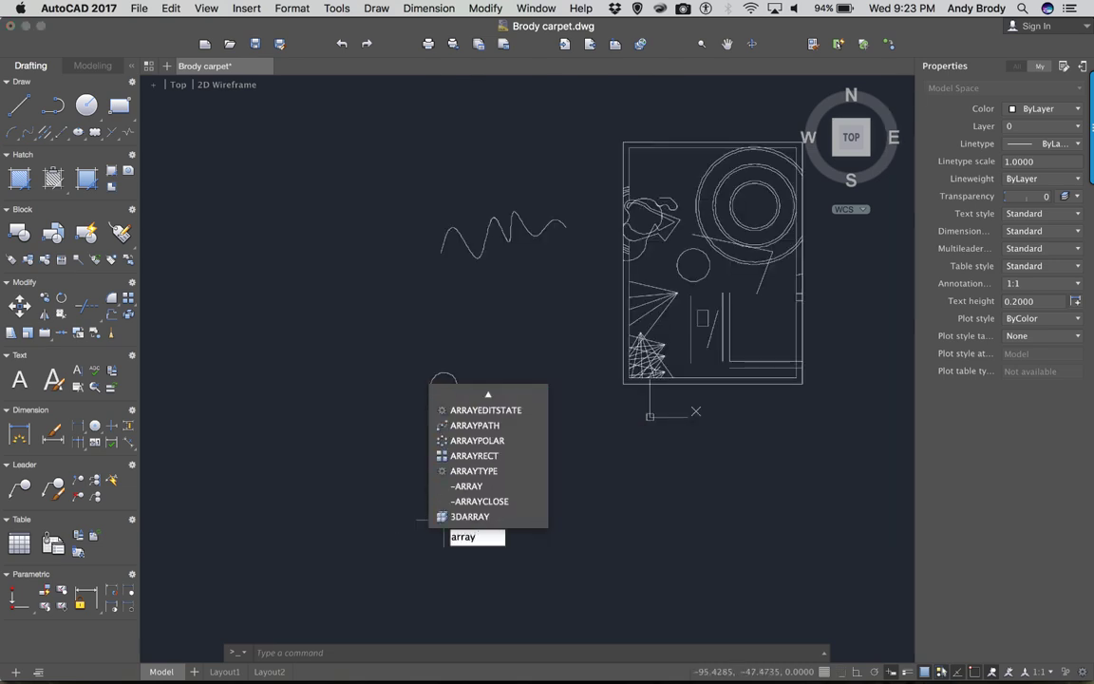
scroll(475, 346, "down", 10)
scroll(495, 413, "up", 2)
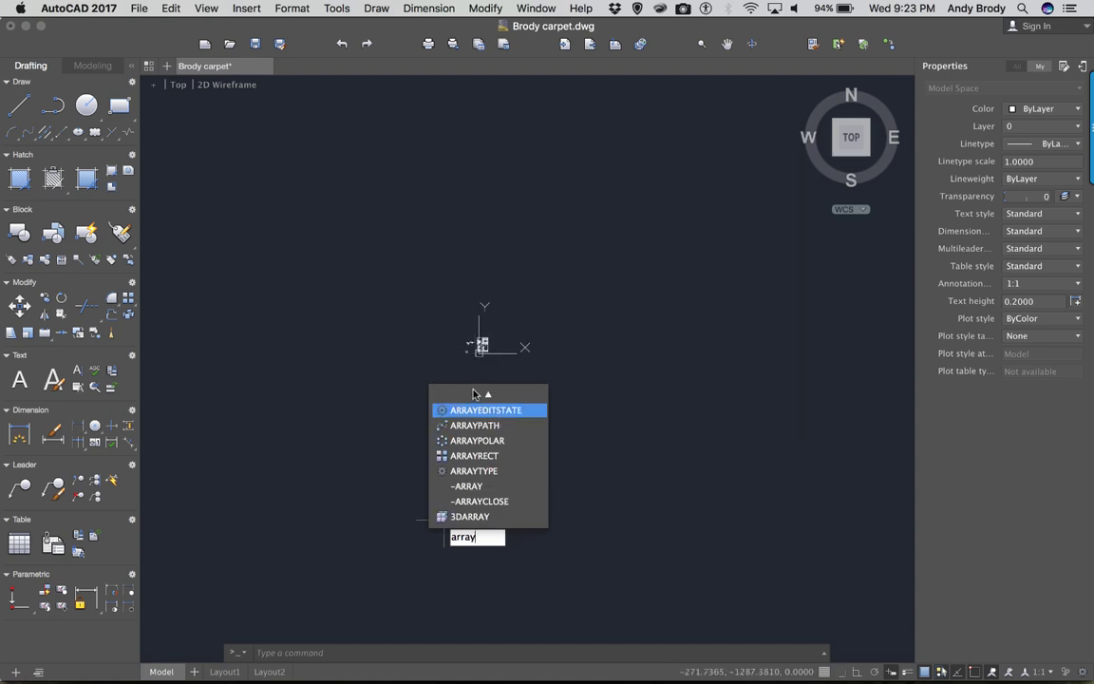
scroll(487, 397, "up", 3)
left_click(487, 395)
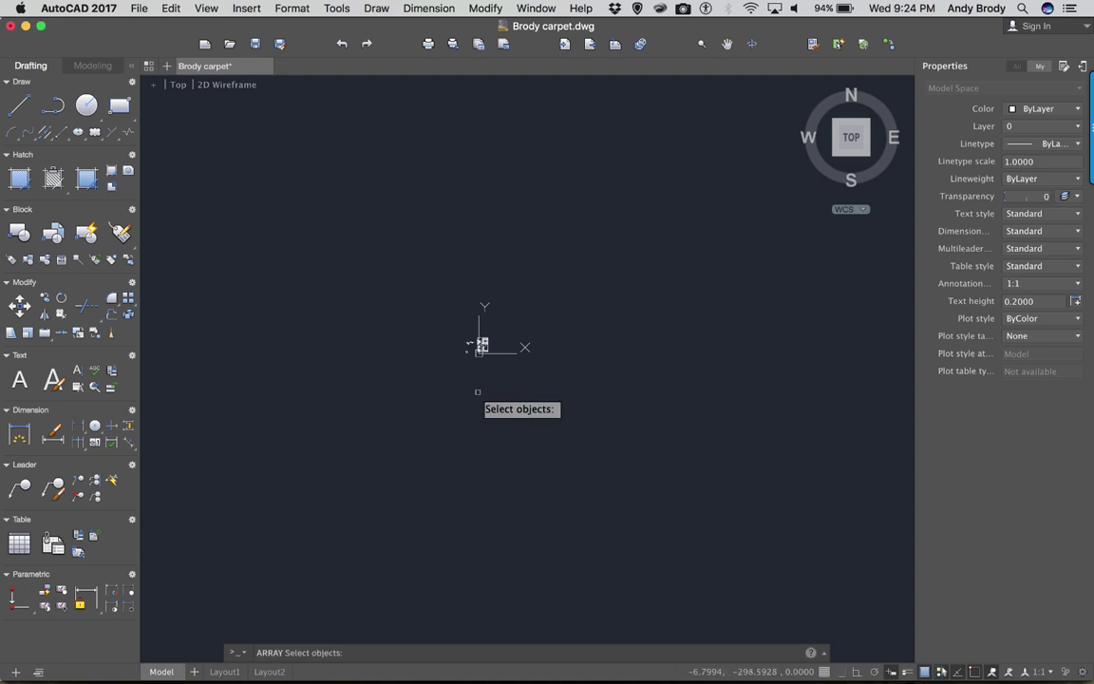
scroll(475, 335, "up", 10)
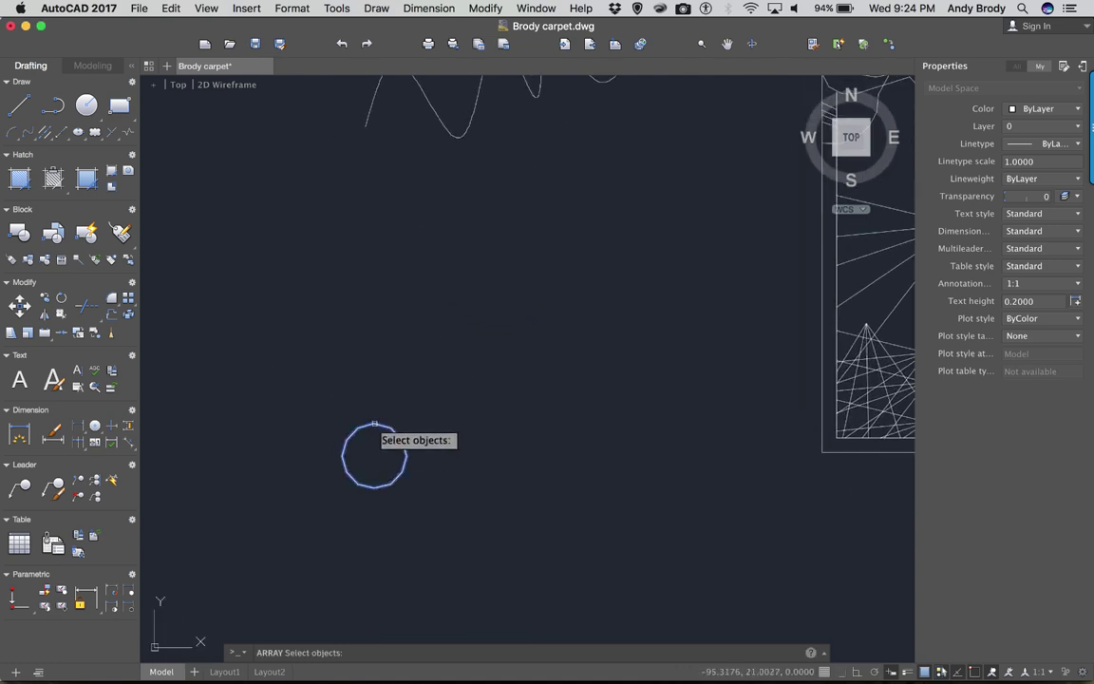
left_click(382, 425)
key("Return")
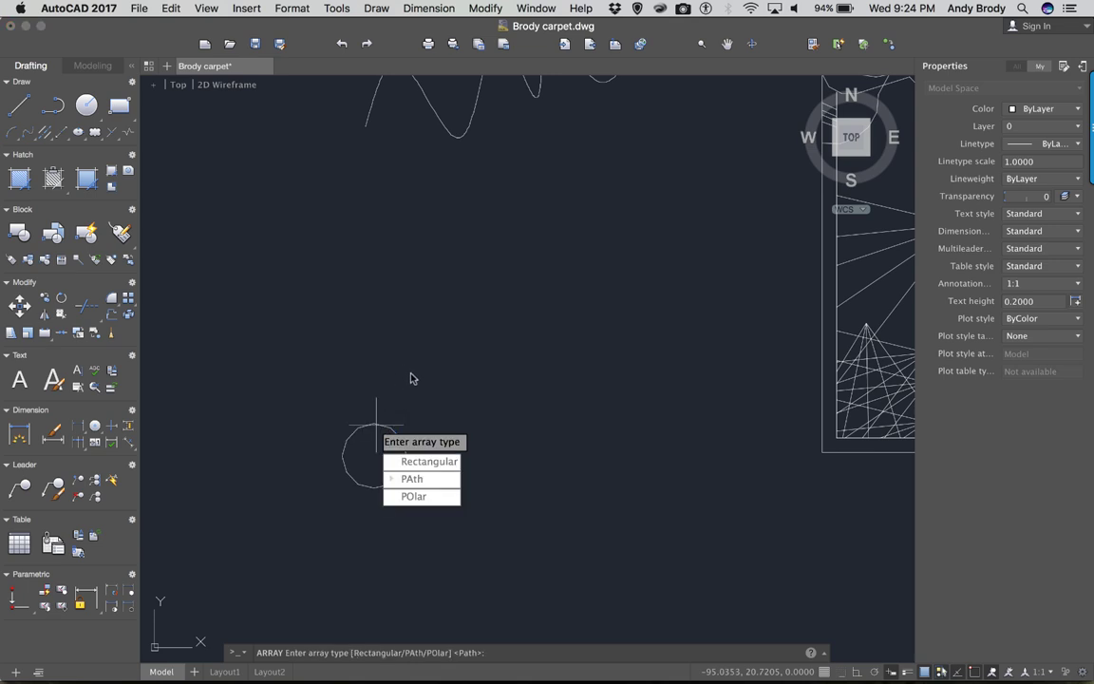
left_click(415, 498)
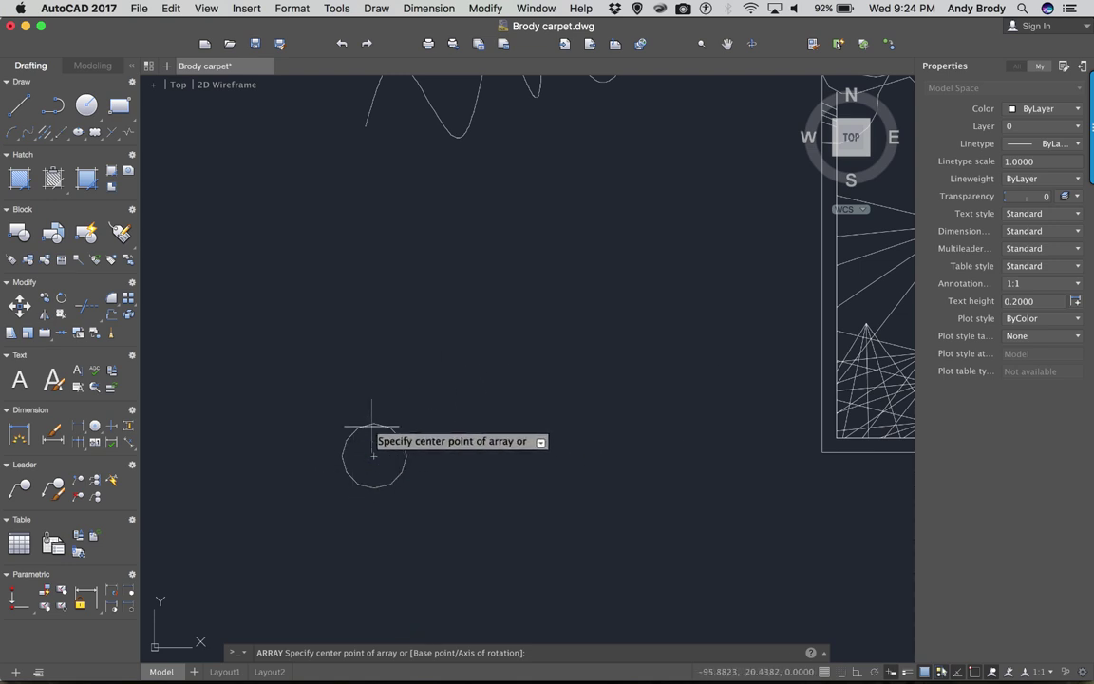
left_click(559, 414)
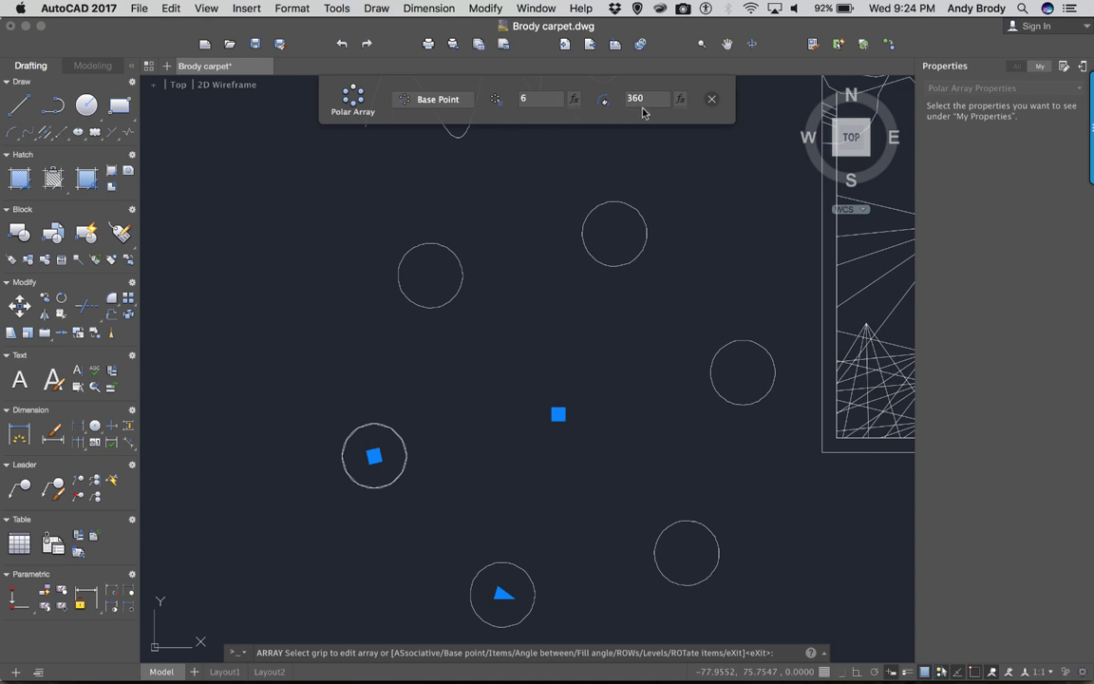
- Tighten the polar array's item angle until its 6 circles fill 72 degrees, and extend the array to 23 items
left_click(501, 594)
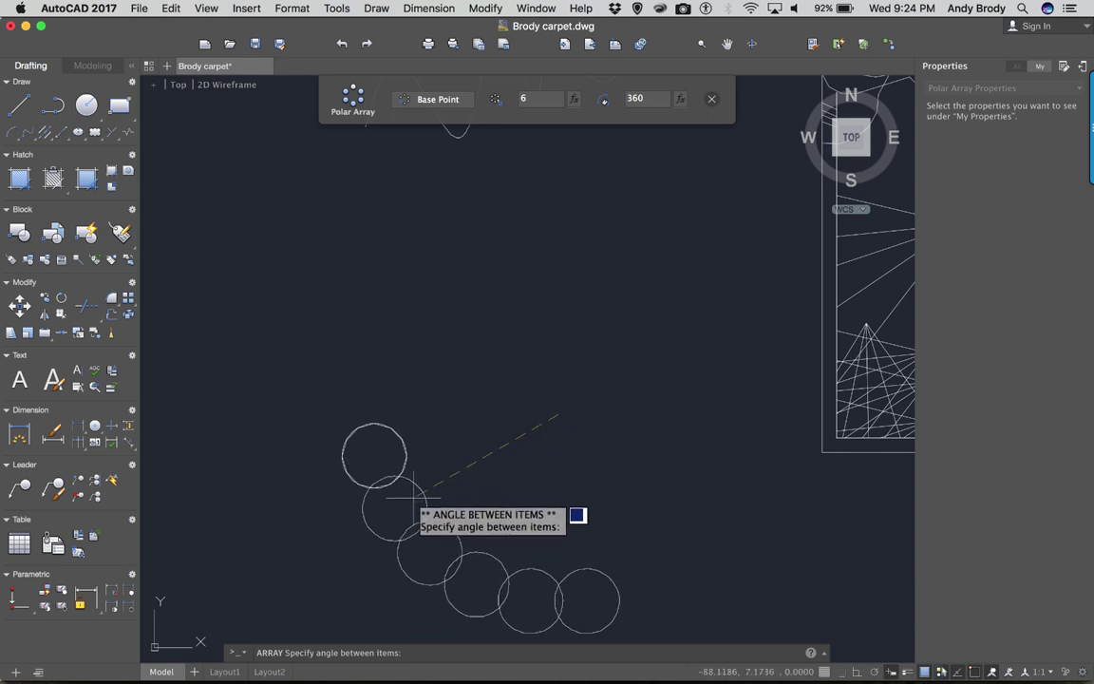
left_click(412, 484)
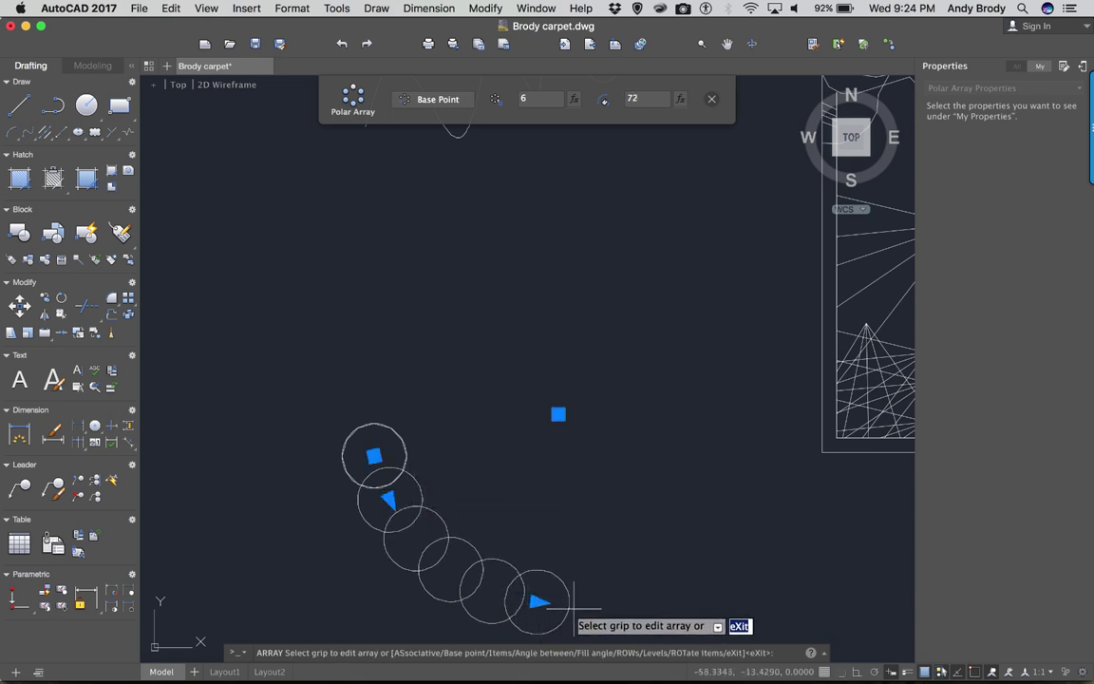
left_click(537, 600)
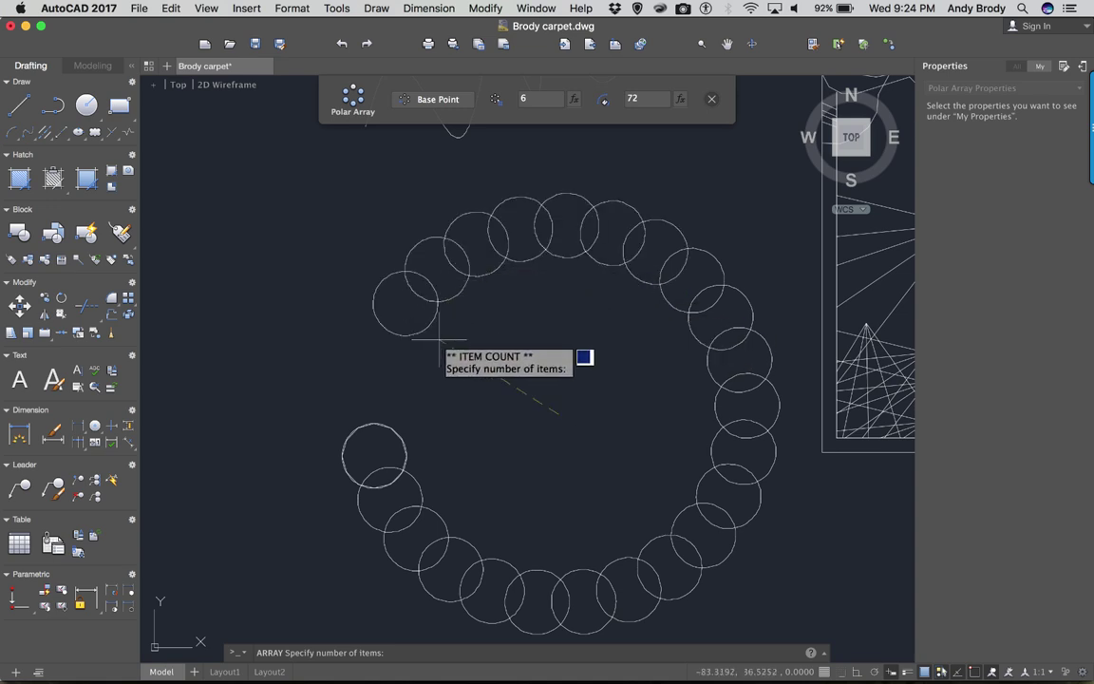
left_click(435, 329)
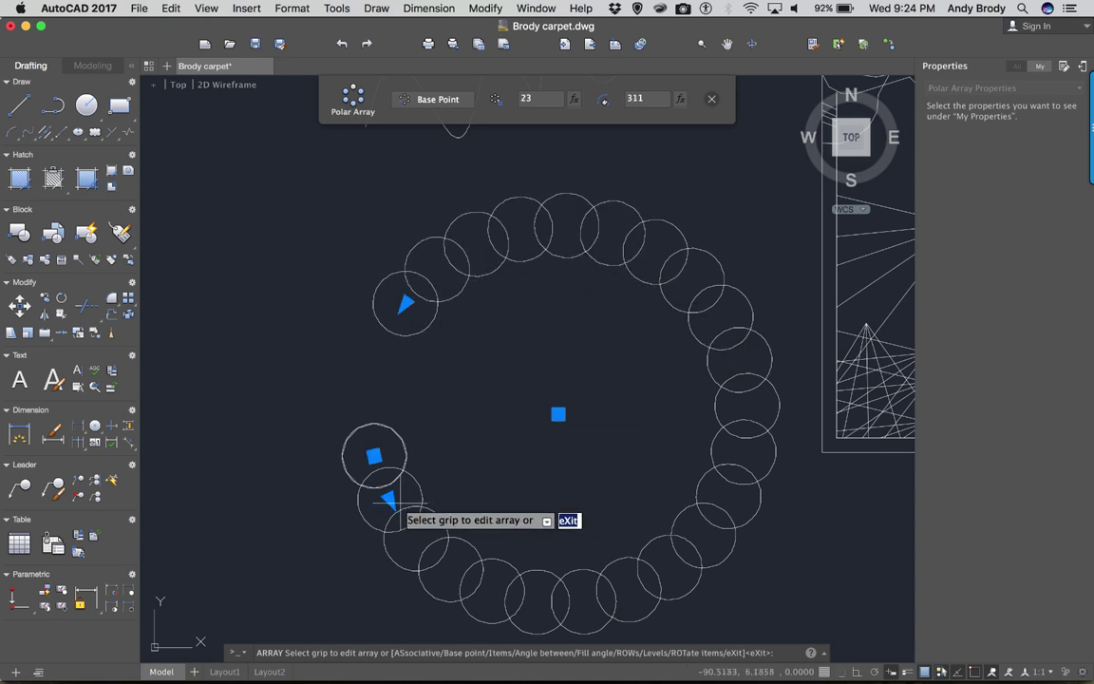
- Narrow the polar array's item angle to a 233-degree fill, and move the array's center point up and to the left
left_click(389, 498)
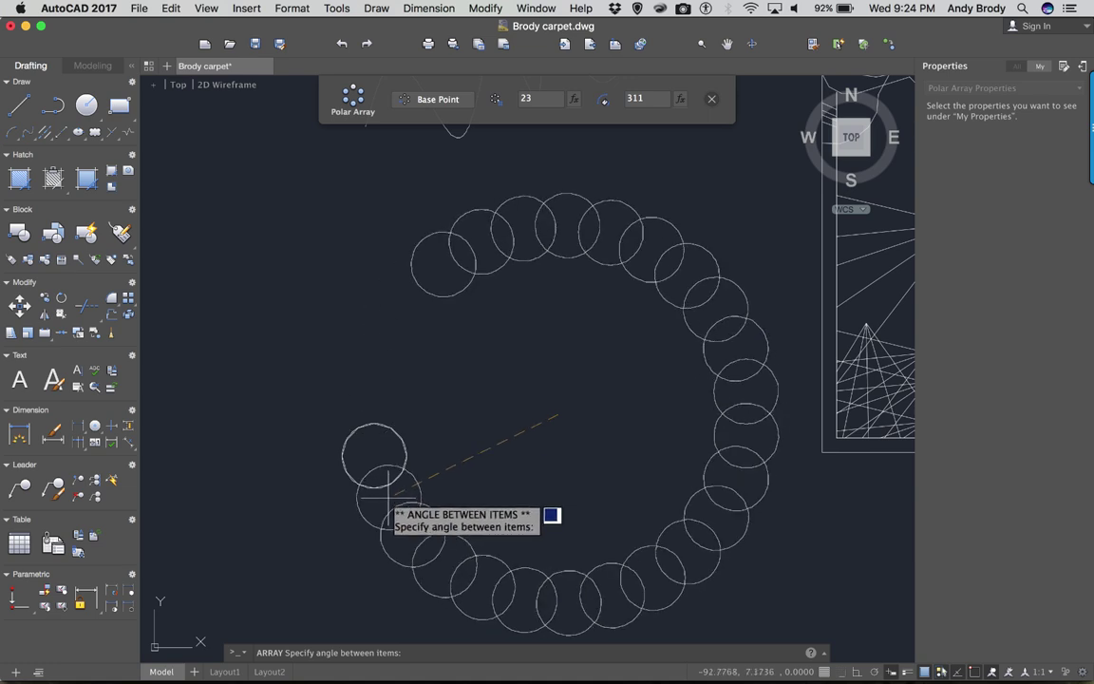
left_click(375, 460)
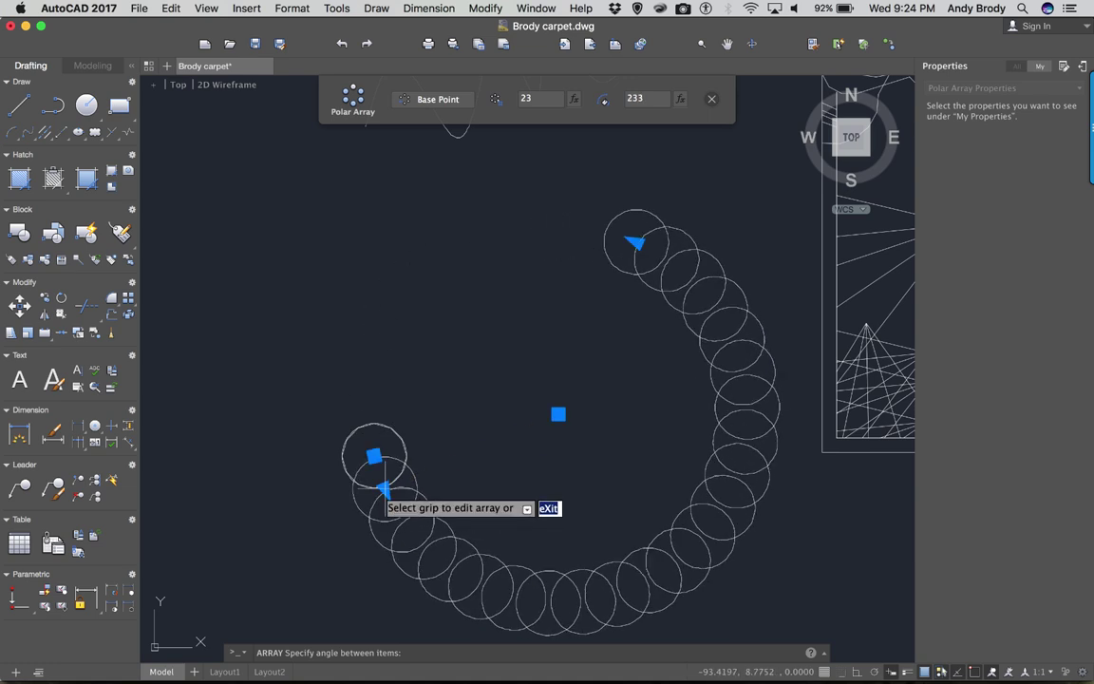
left_click(556, 415)
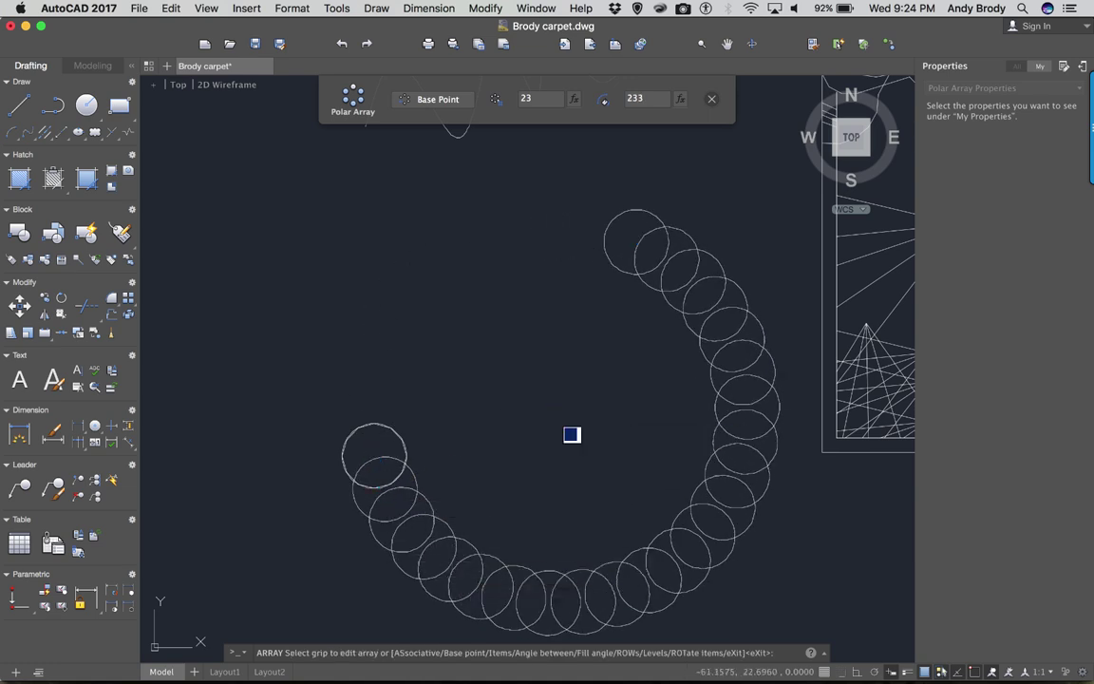
left_click(478, 369)
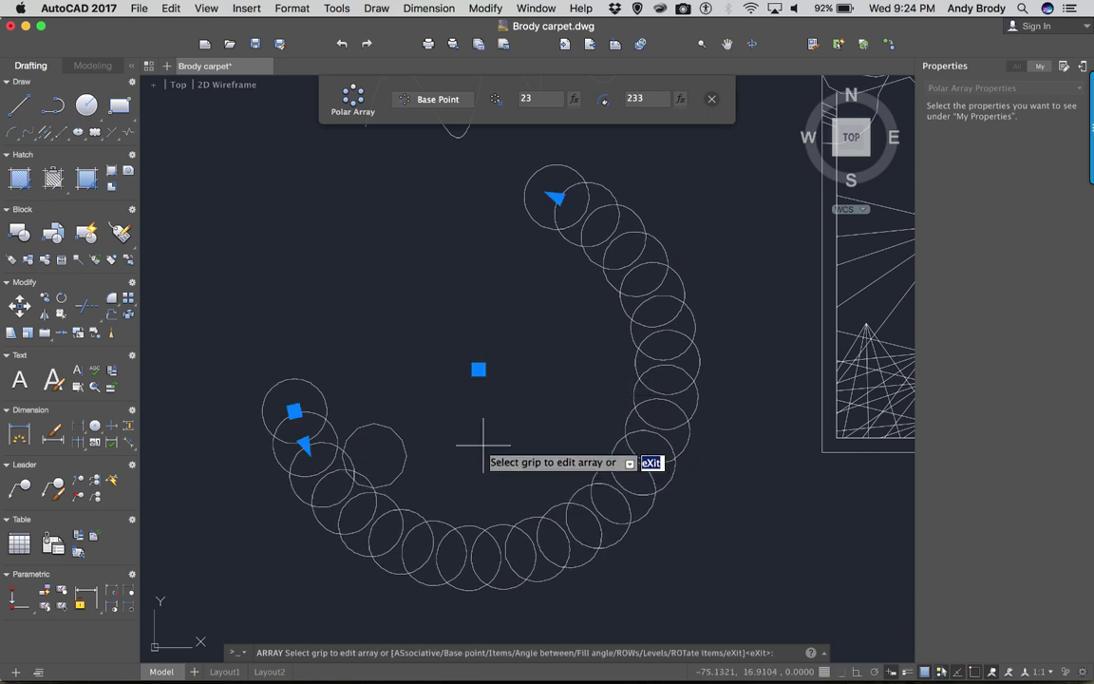
key("Return")
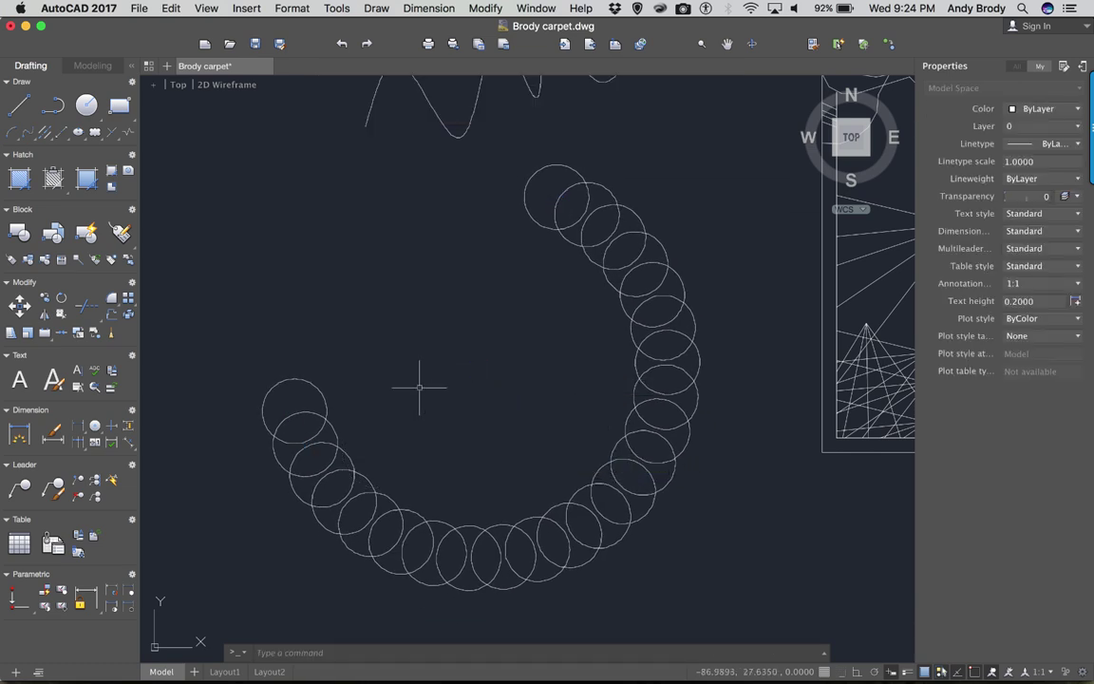
- Undo the polar array and its edits, and move the remaining small circle up to the spline's left end
scroll(419, 387, "down", 5)
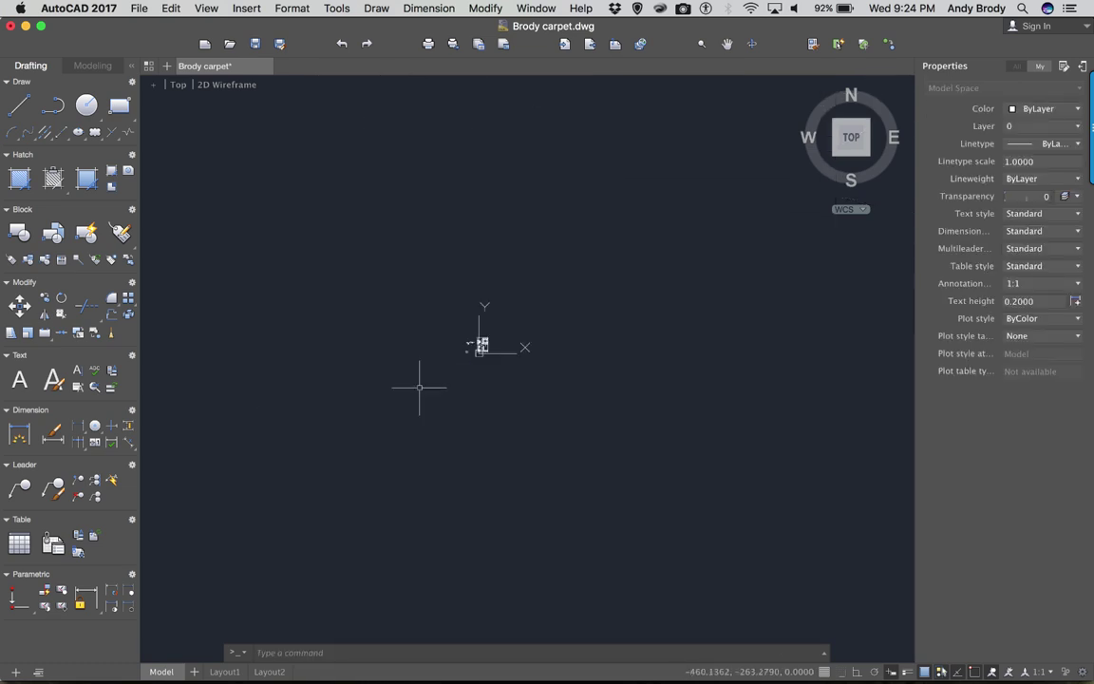
scroll(418, 386, "up", 5)
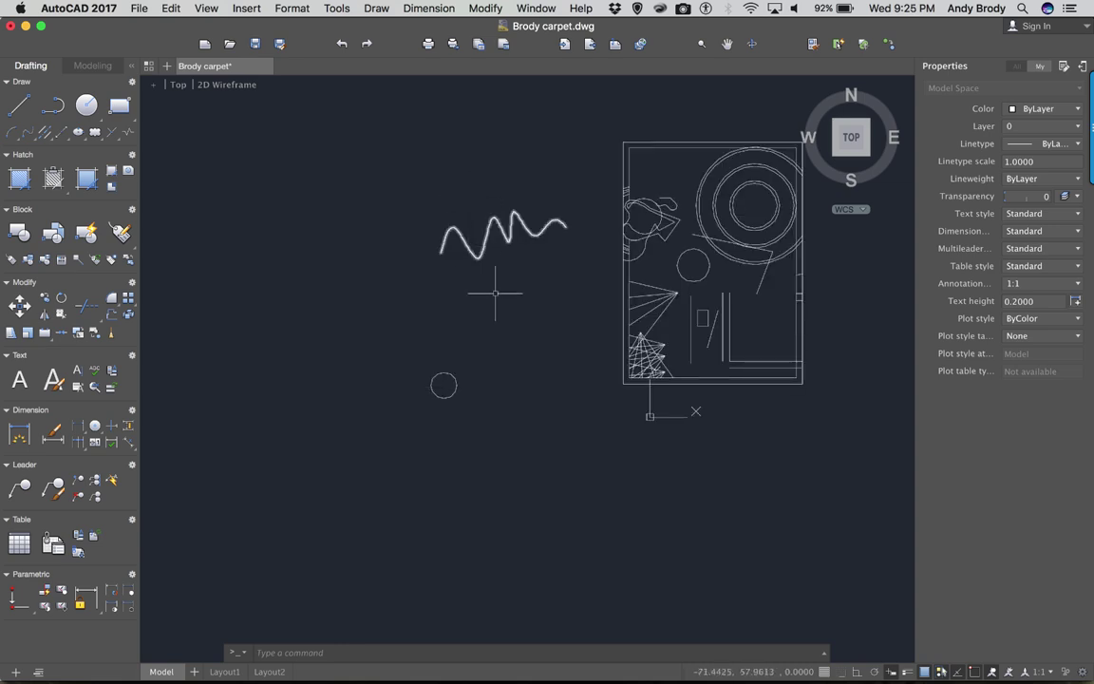
scroll(495, 294, "up", 5)
scroll(519, 400, "down", 2)
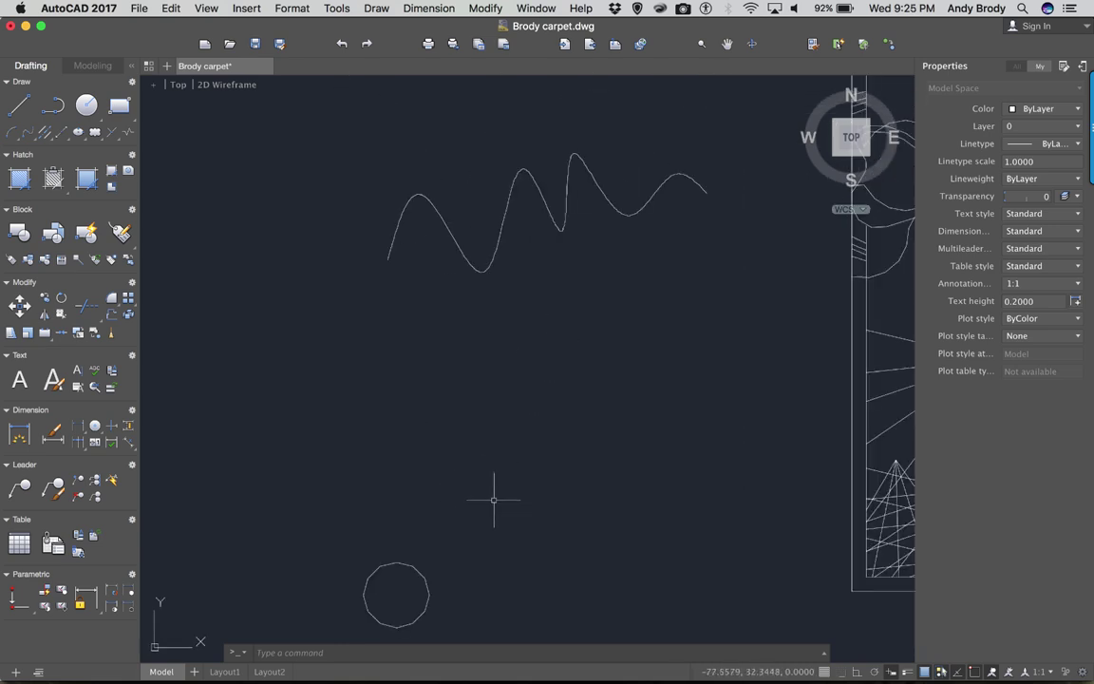
type("m")
key("Return")
left_click(393, 592)
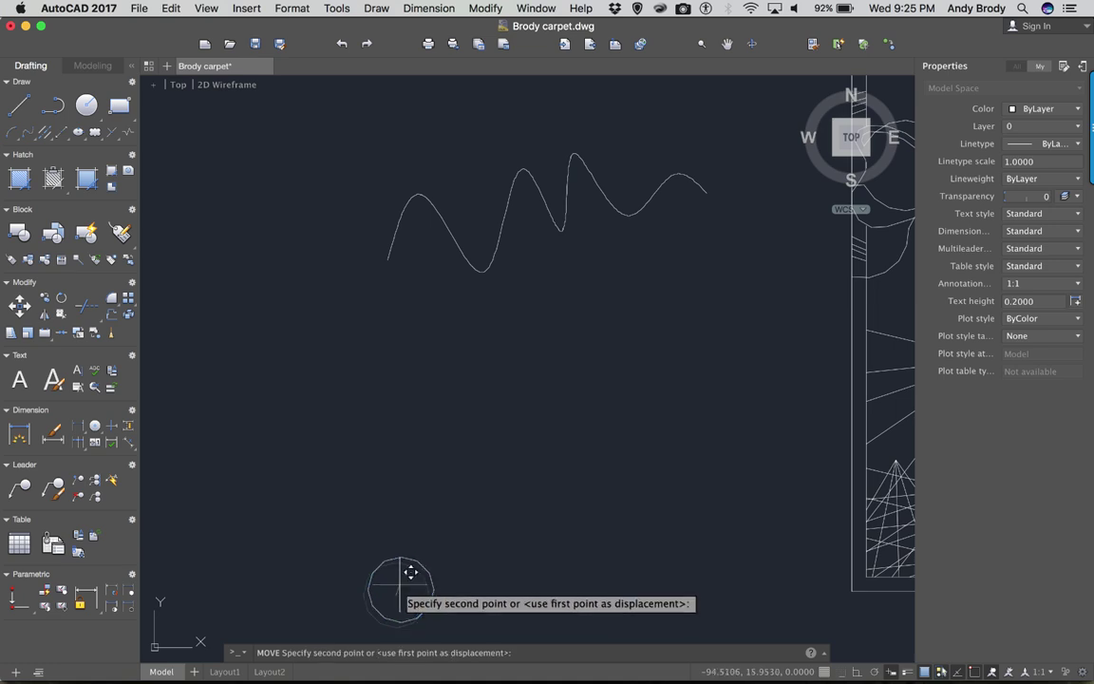
left_click(355, 247)
- Shrink the circle beside the spline to a radius of about 3.5 around its center
left_click(322, 245)
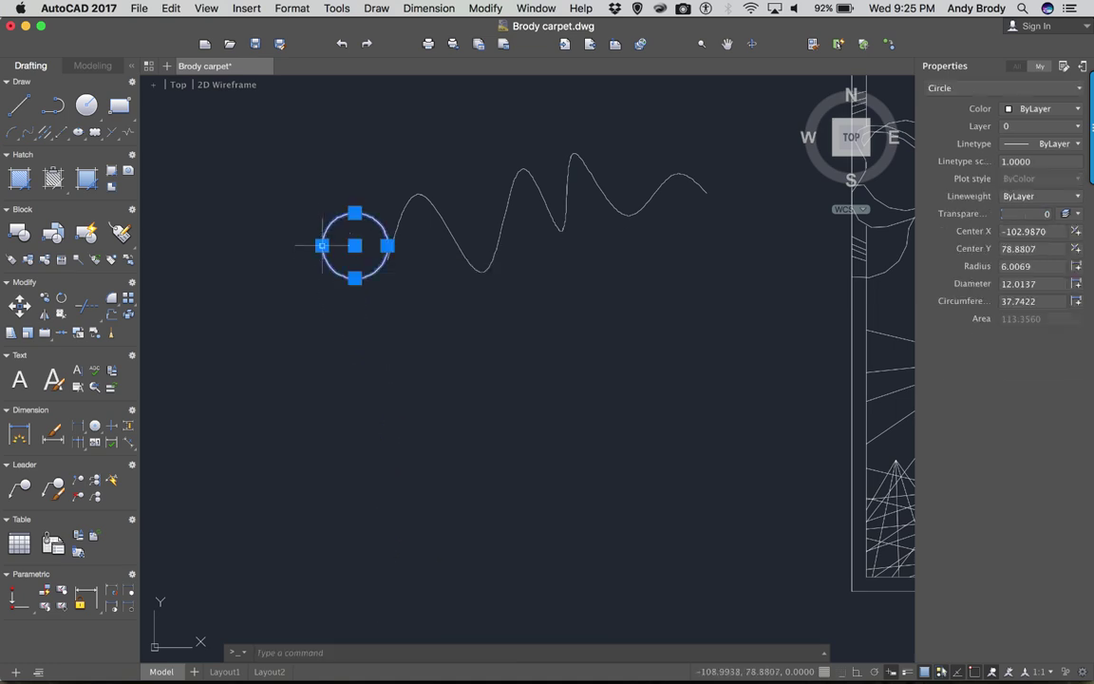
left_click(334, 237)
left_click(322, 245)
left_click(322, 245)
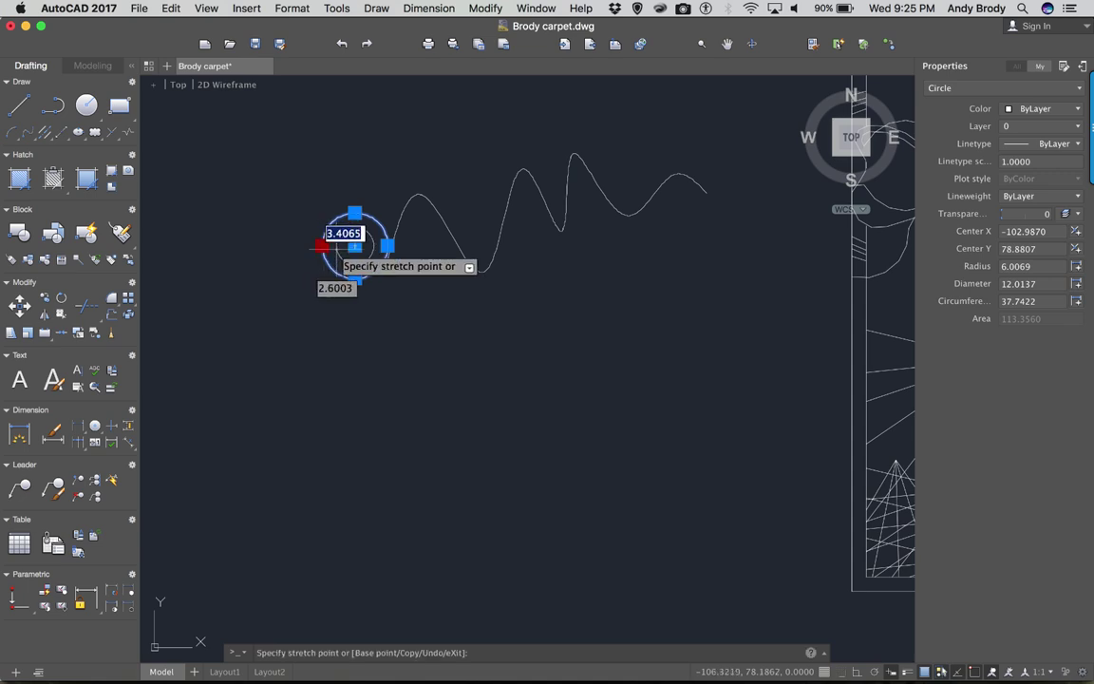
left_click(335, 245)
scroll(362, 252, "up", 4)
scroll(361, 251, "up", 3)
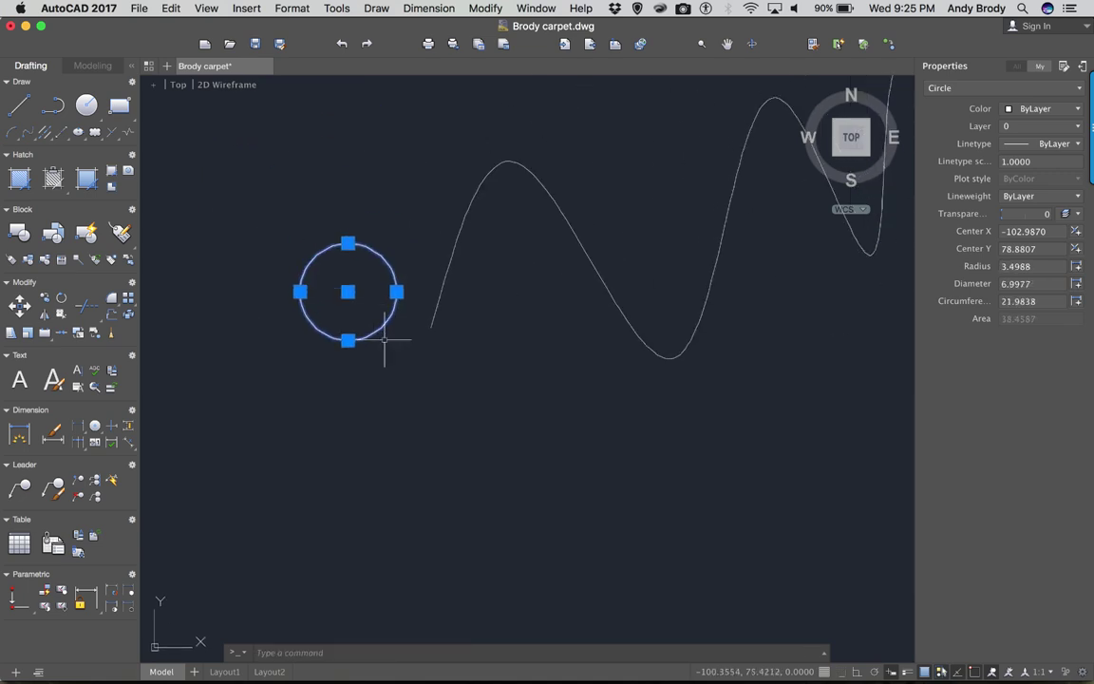
key("Escape")
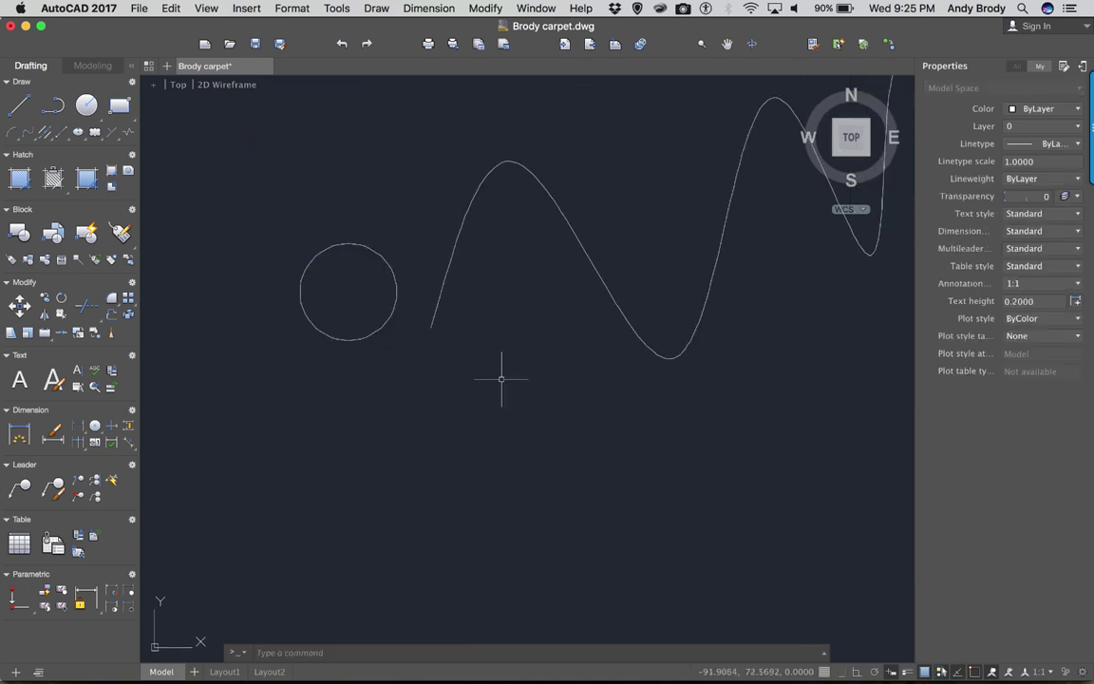
- Create a path array of the small circle along the spline, using the Measure method and filling the entire path
type("arra")
key("Return")
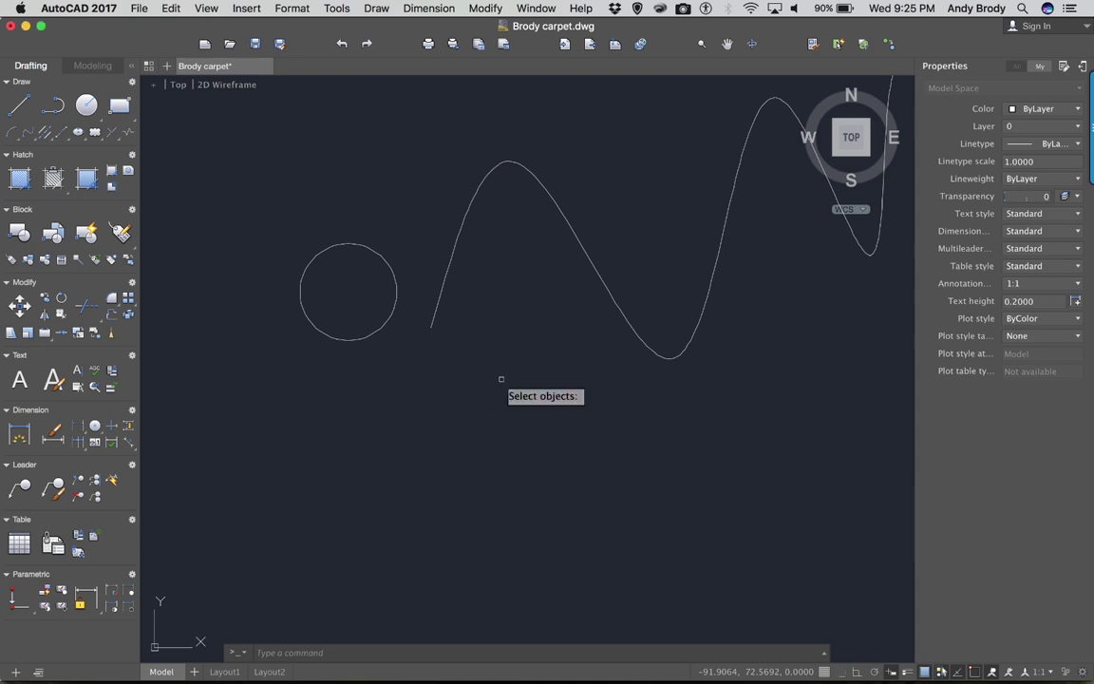
left_click(395, 297)
key("Return")
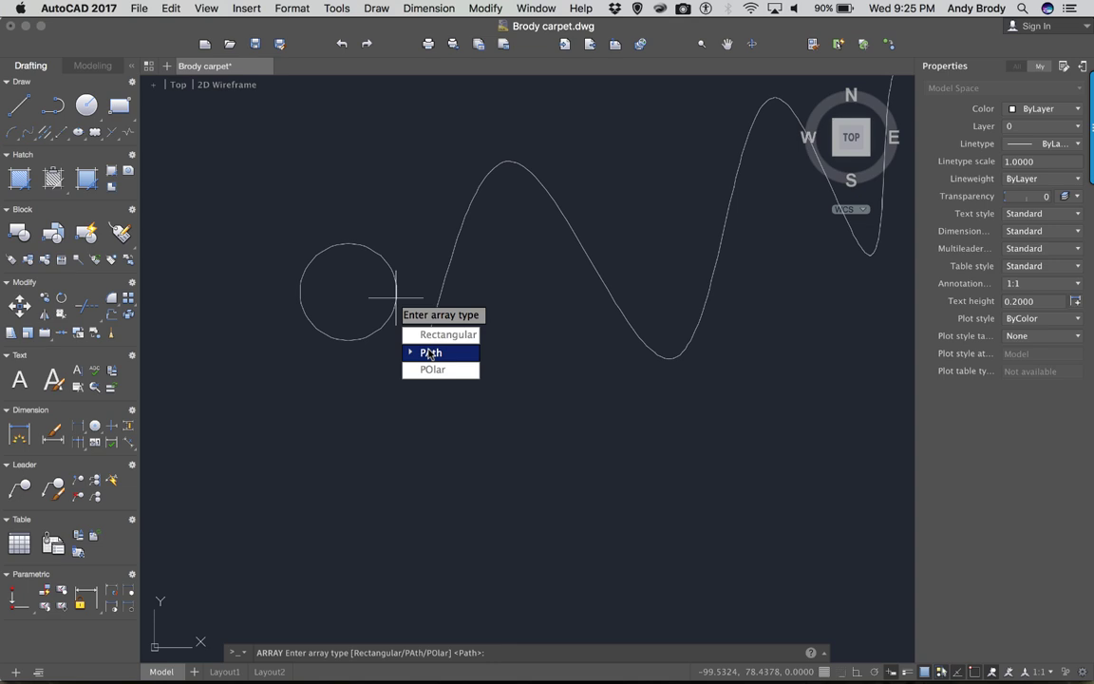
key("Return")
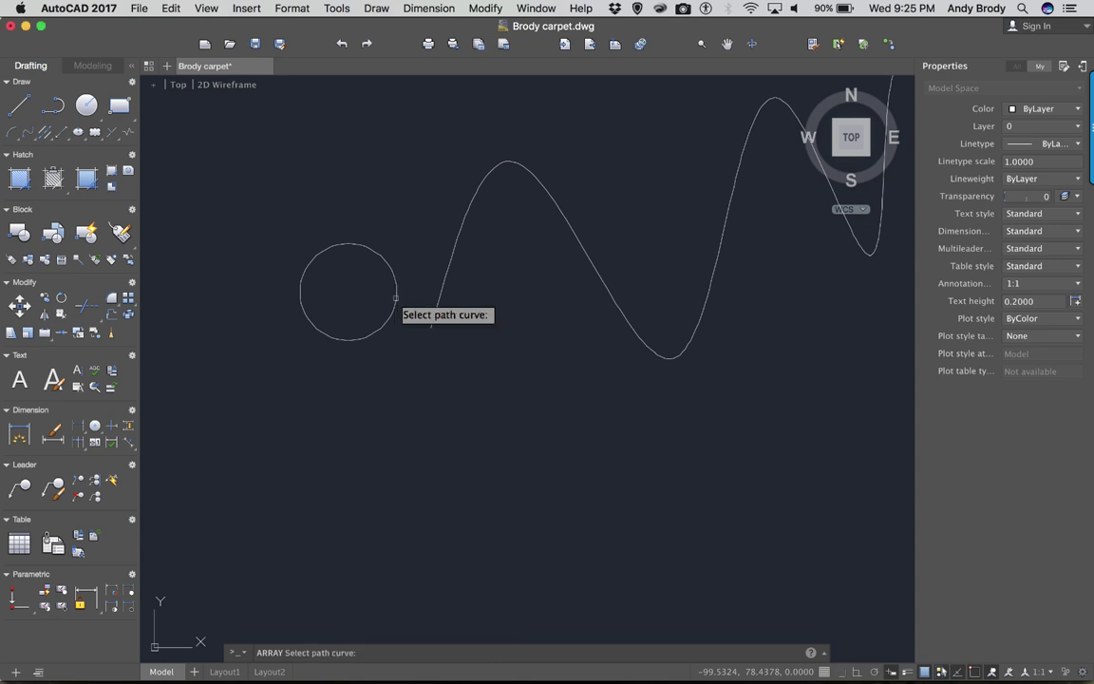
left_click(443, 285)
scroll(482, 283, "down", 4)
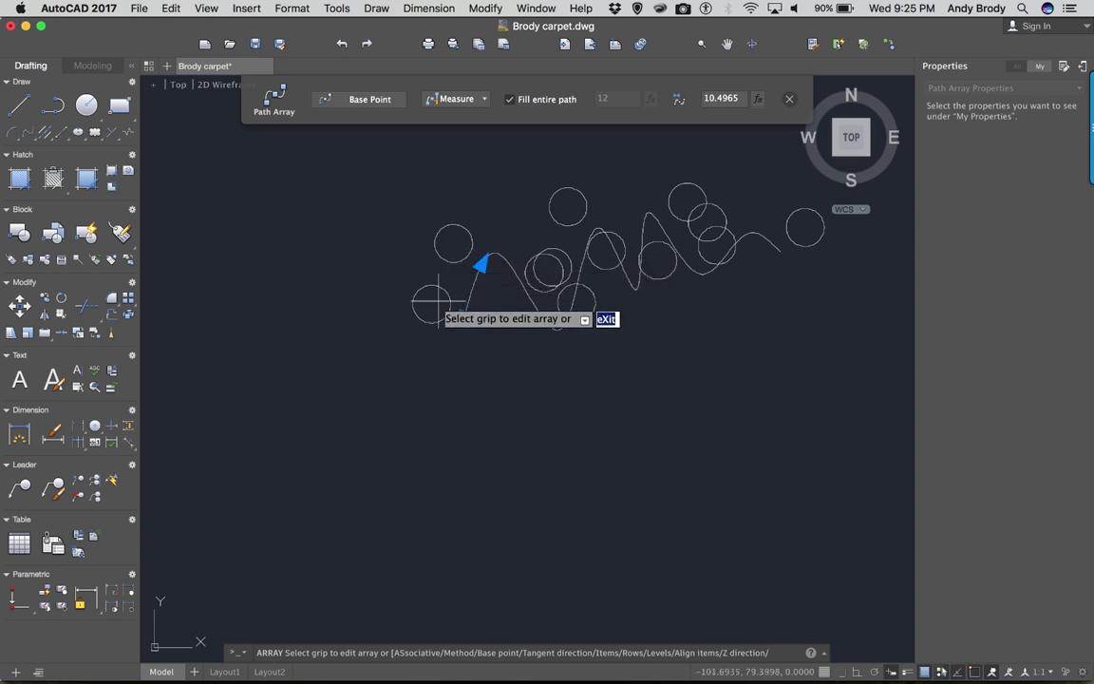
scroll(461, 257, "up", 4)
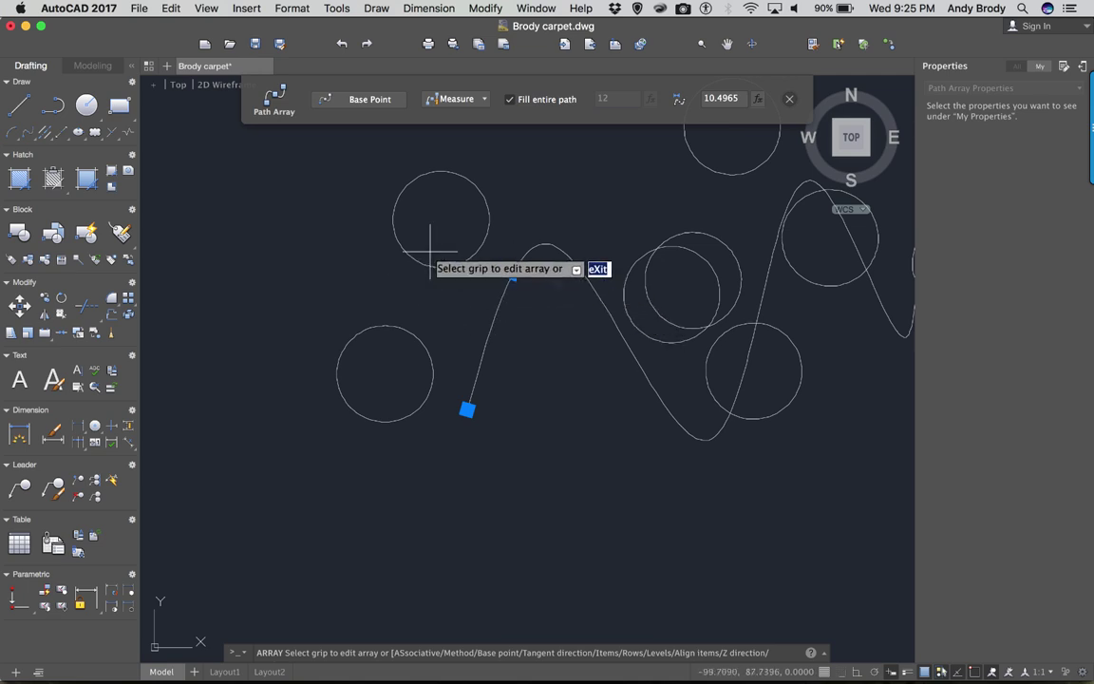
key("Escape")
- Reduce the distance between the path array's items until the circles overlap densely along the whole spline
left_click(510, 276)
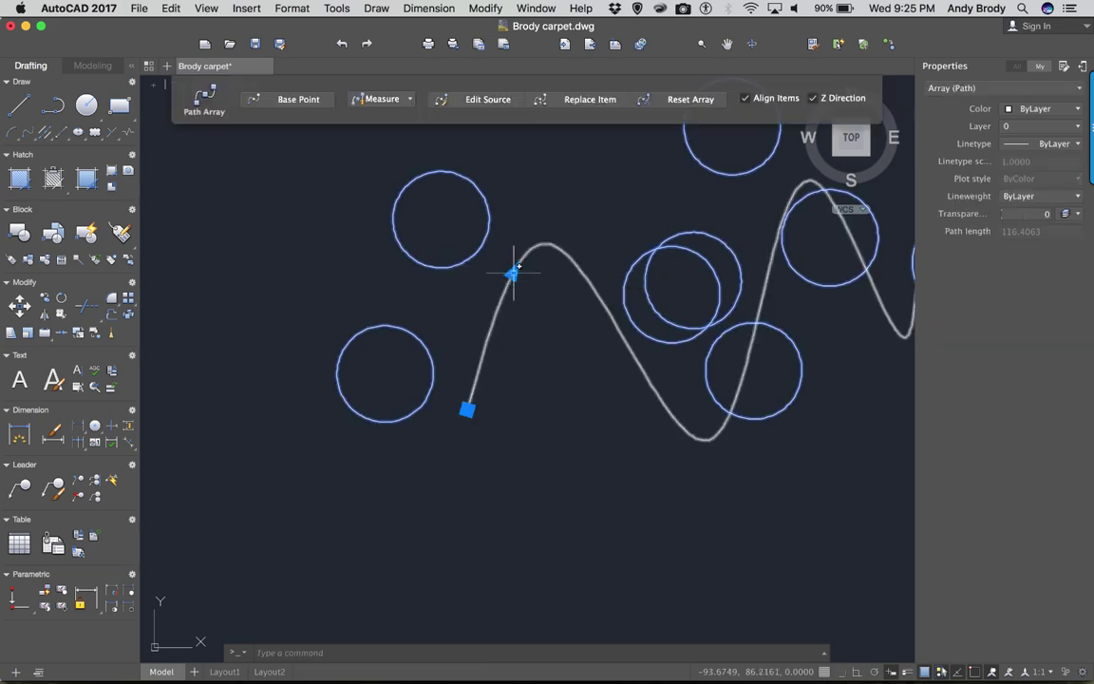
left_click(511, 273)
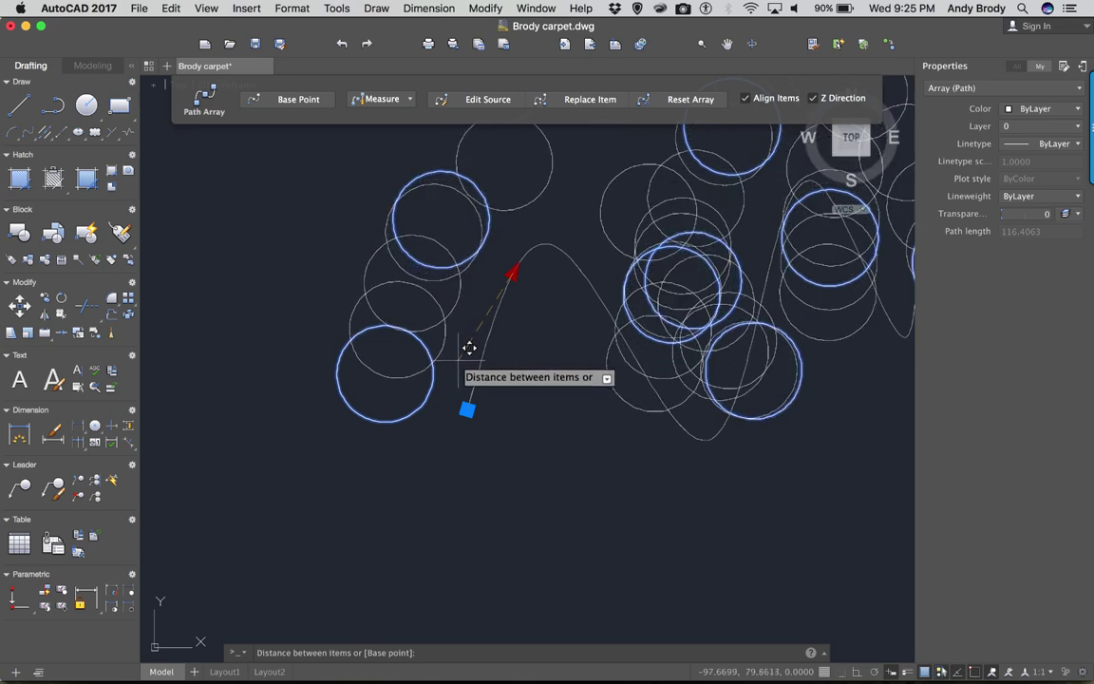
left_click(469, 360)
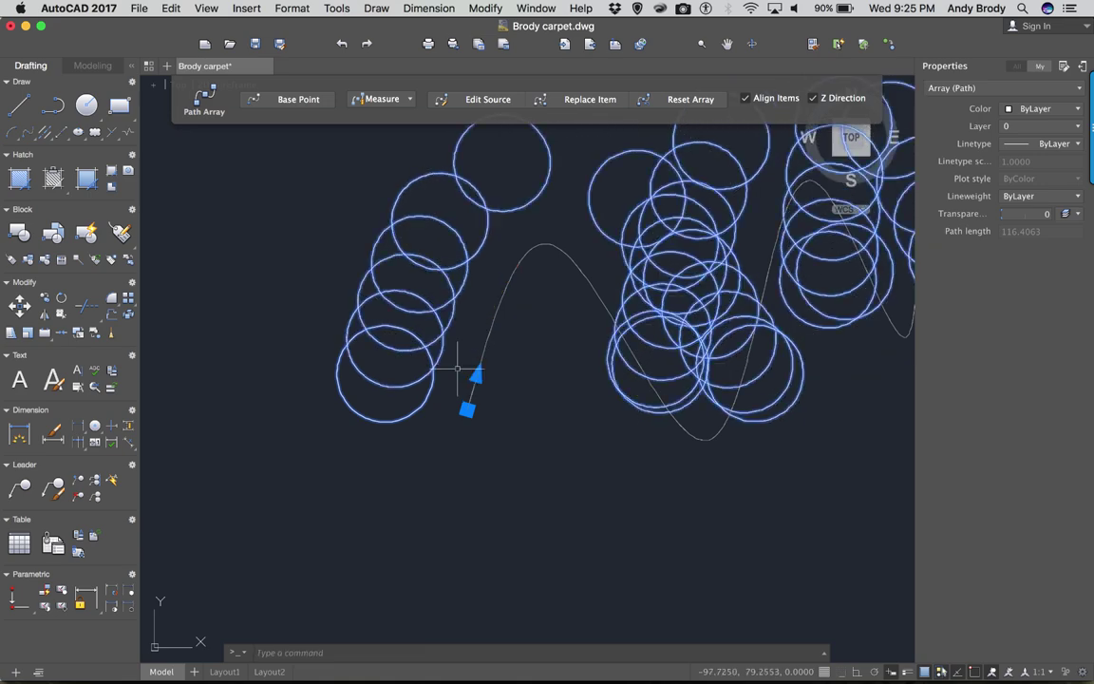
scroll(546, 366, "down", 3)
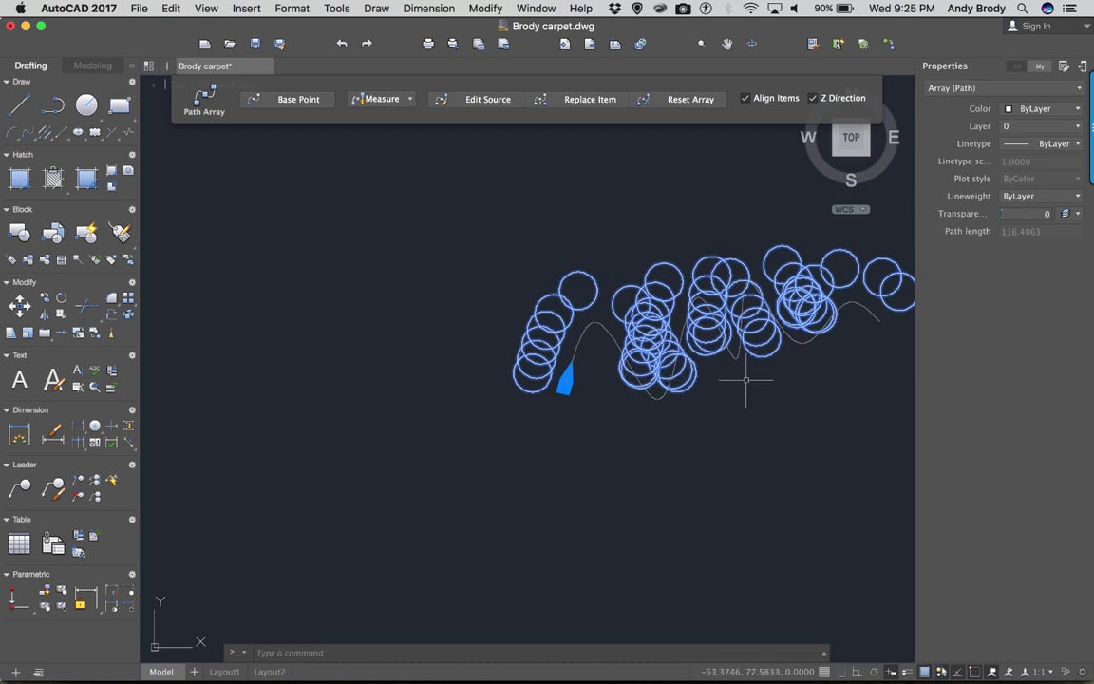
middle_click_drag(750, 394, 665, 410)
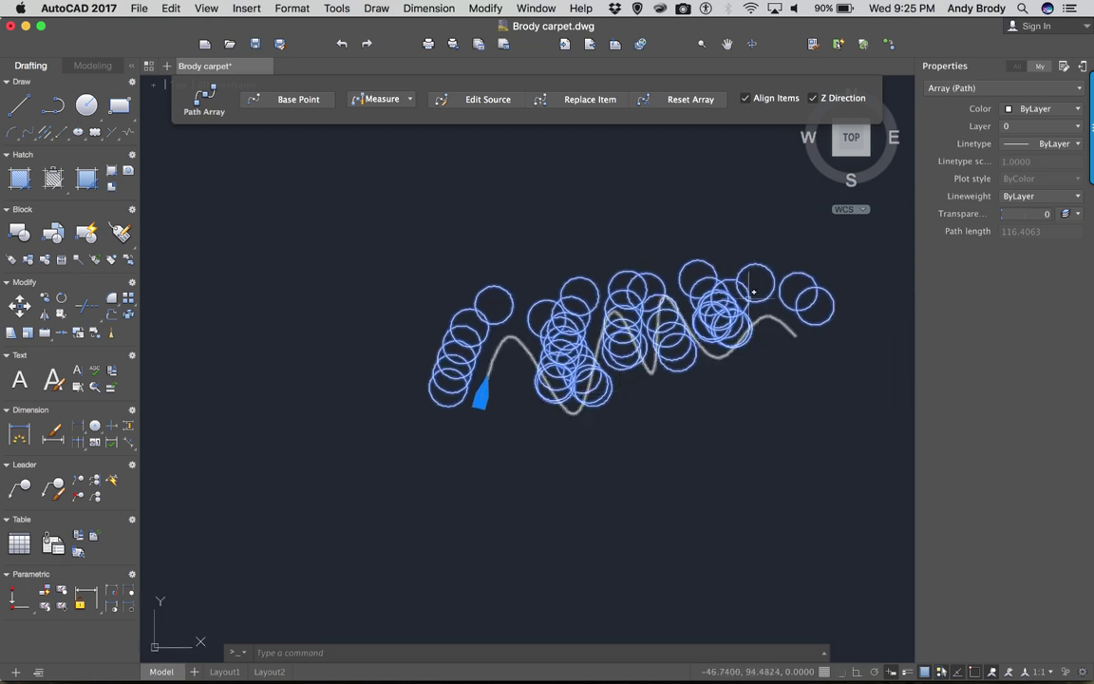
scroll(667, 322, "up", 4)
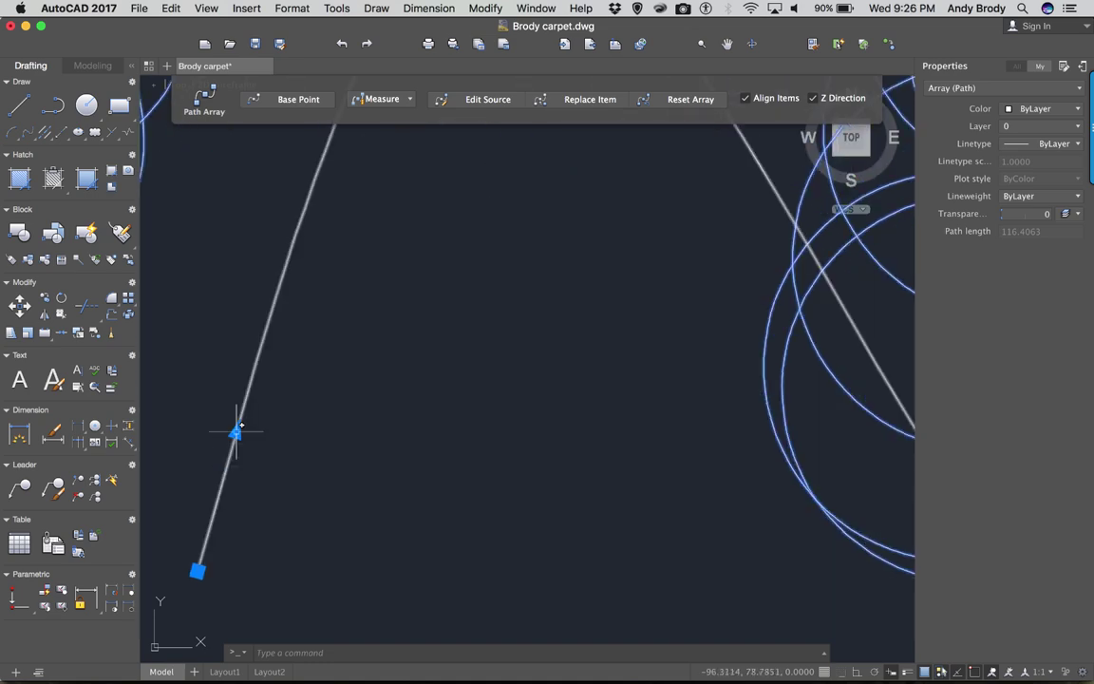
left_click(236, 432)
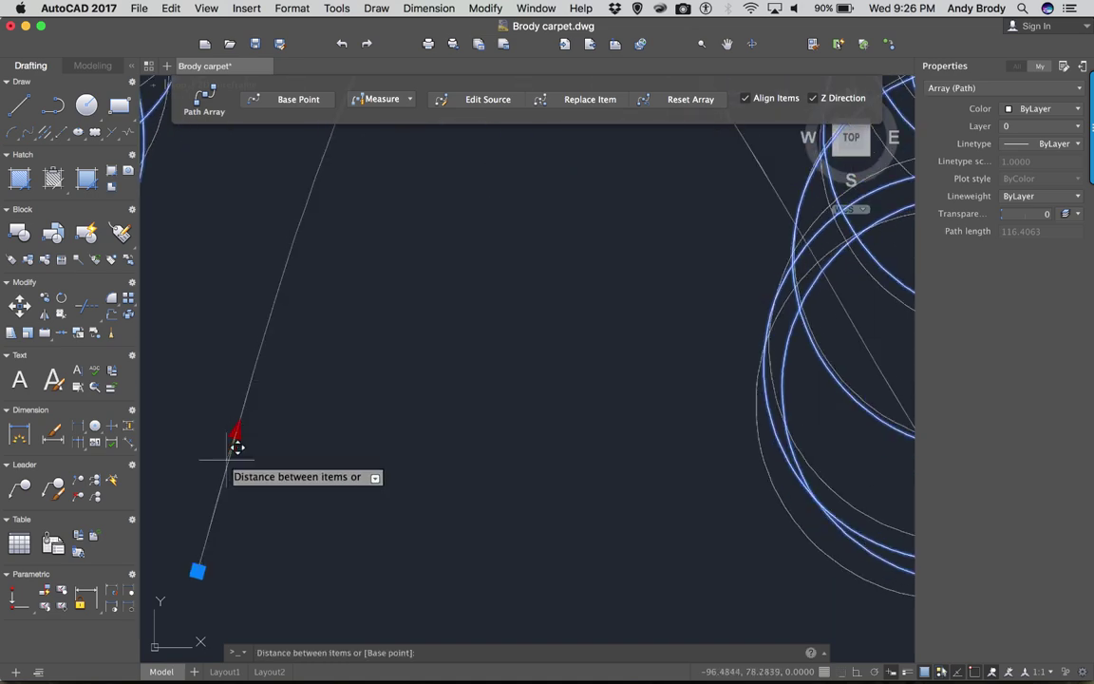
left_click(209, 524)
scroll(285, 505, "down", 5)
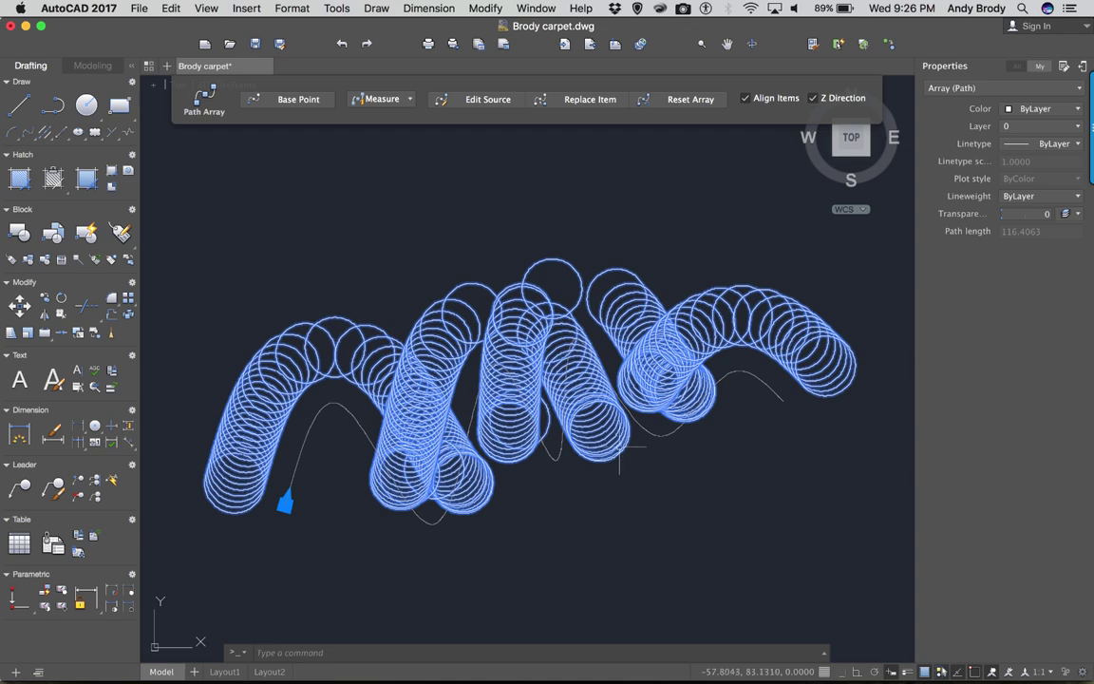
key("Escape")
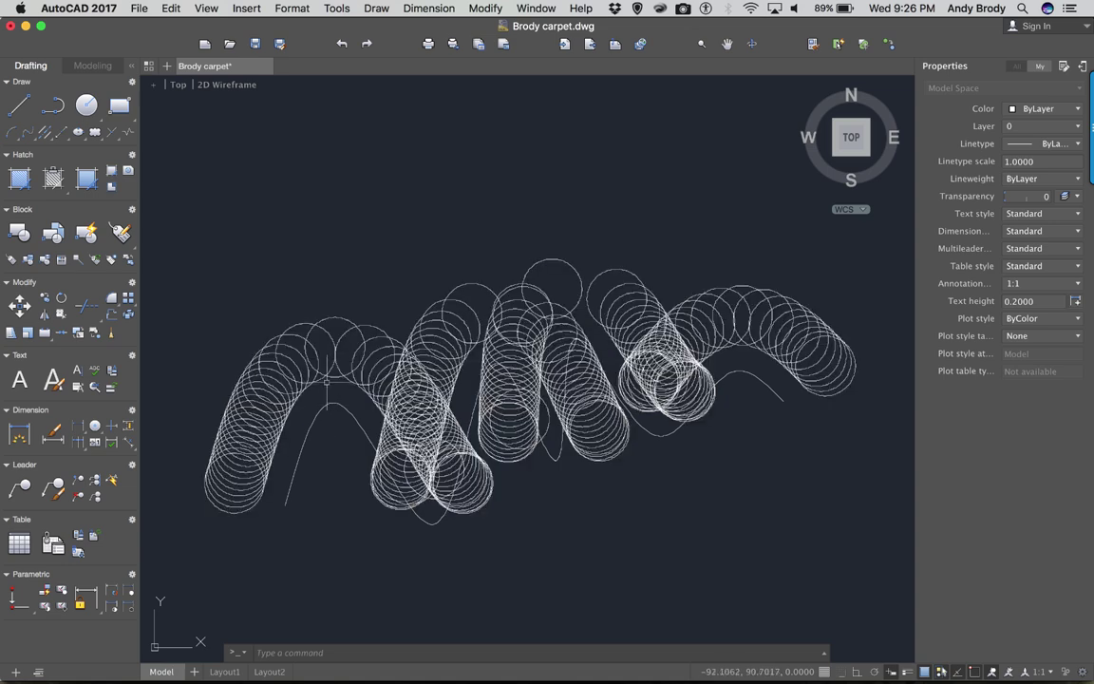
- Move the path array up off its spline, continuing with the loss of associativity to the path curve
left_click(256, 451)
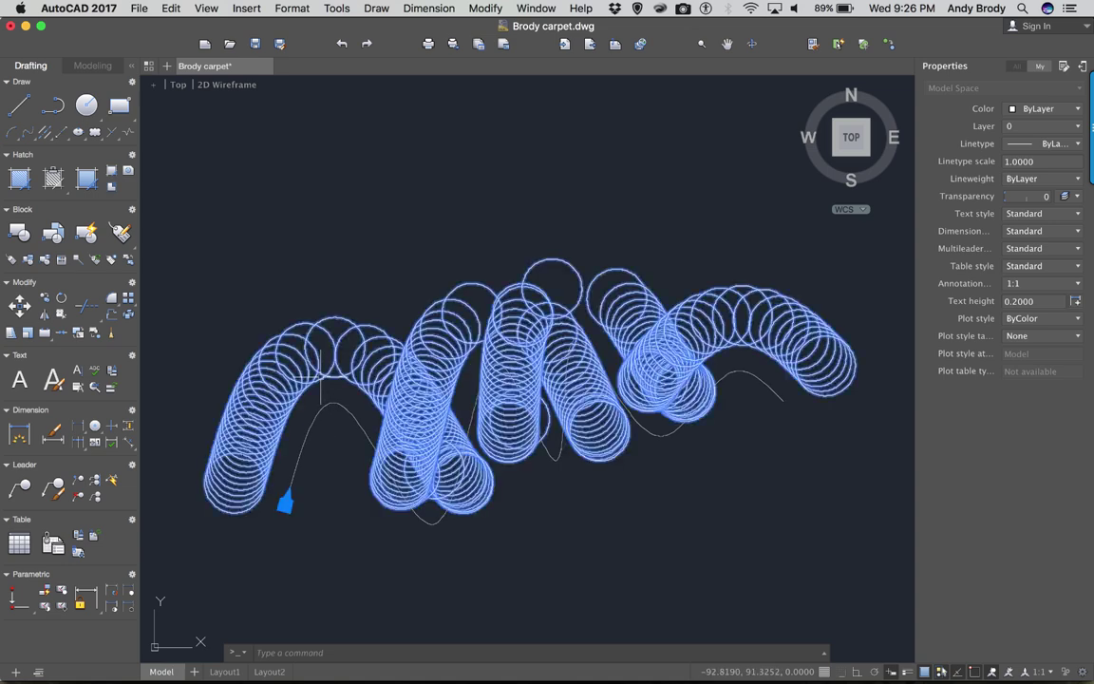
left_click(285, 502)
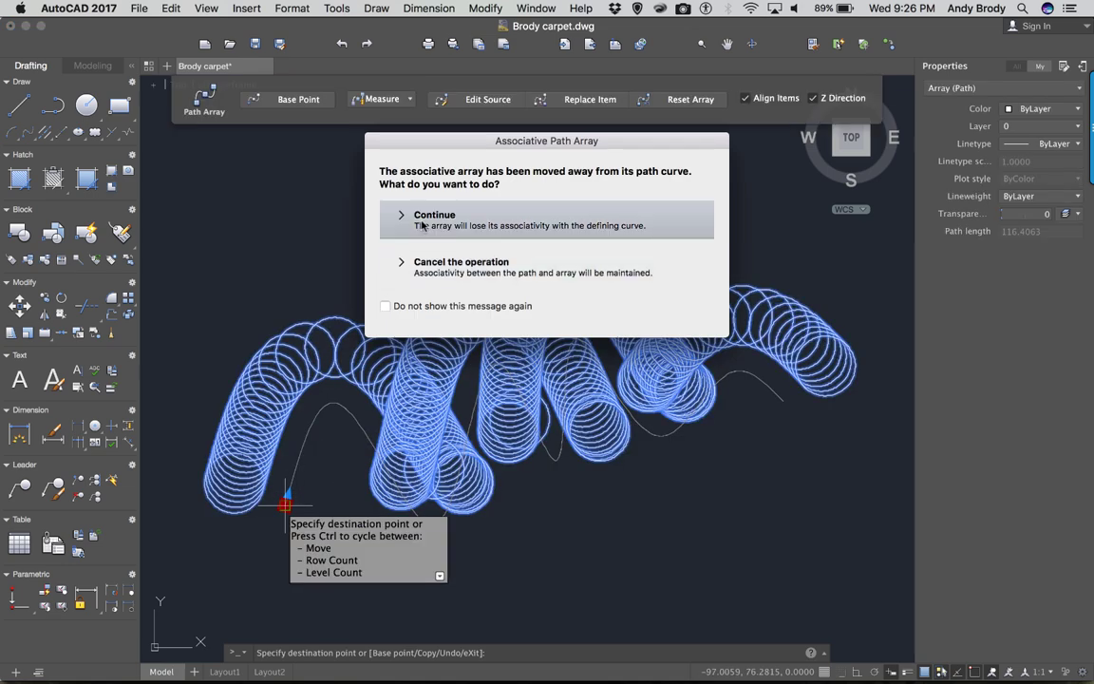
left_click(383, 207)
left_click(278, 339)
scroll(332, 432, "down", 3)
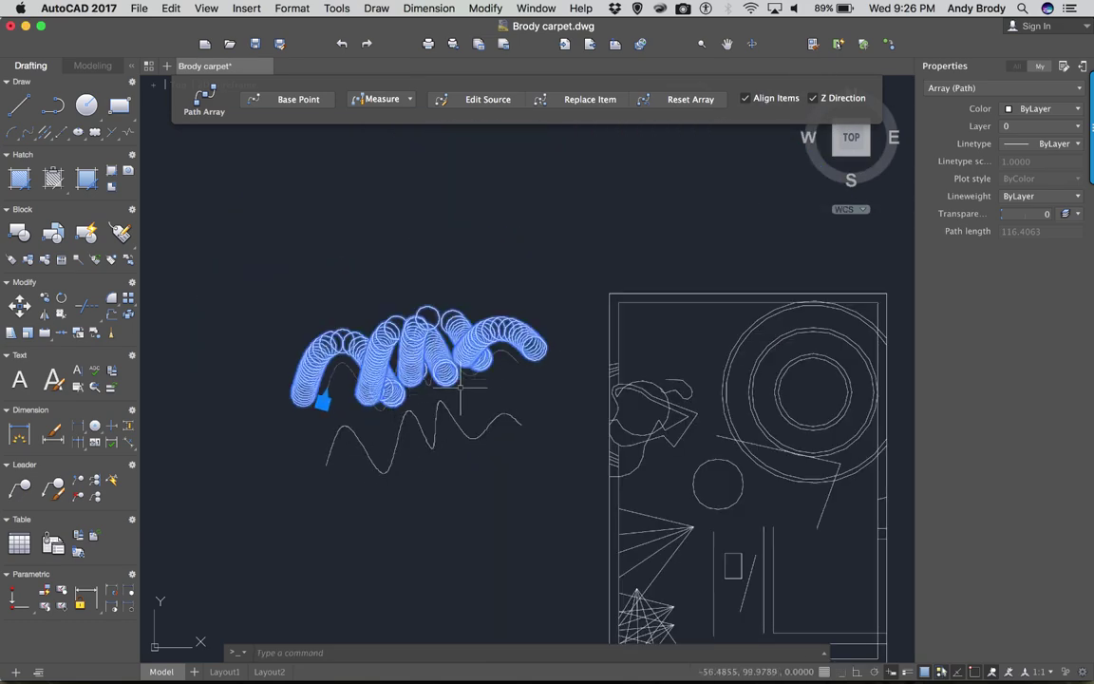
key("Escape")
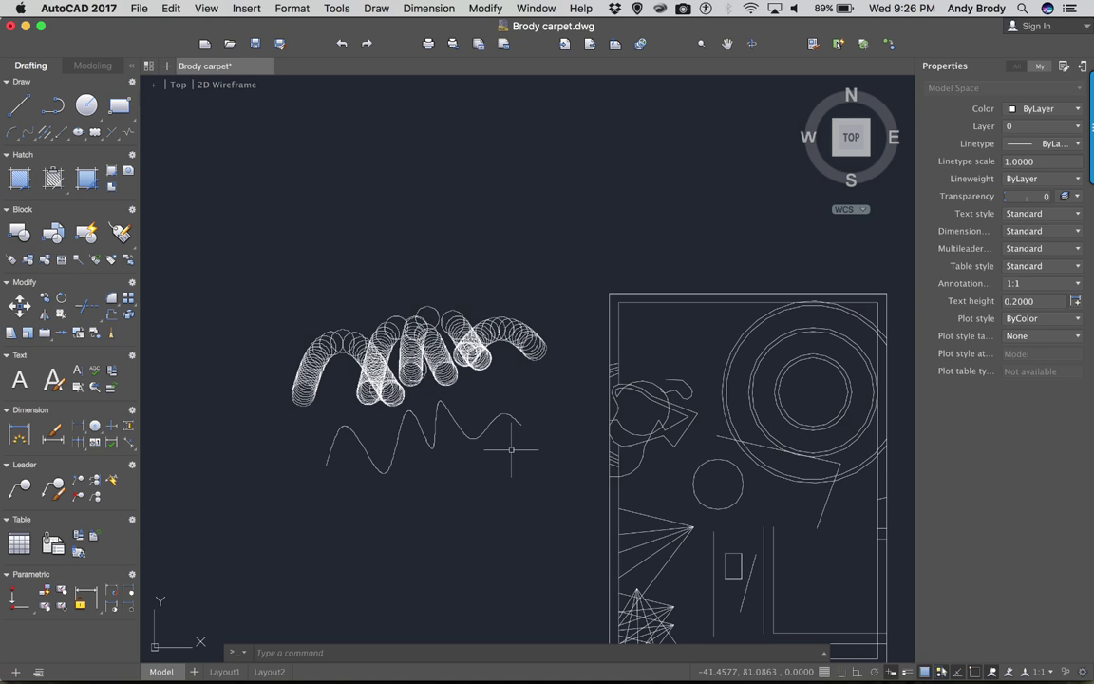
- Start a hatch and choose the AR-HBONE herringbone pattern from the hatch library shown as thumbnails
mouse_move(547, 472)
middle_mouse_down()
mouse_move(539, 454)
mouse_move(413, 393)
mouse_move(466, 402)
mouse_move(420, 370)
middle_mouse_up()
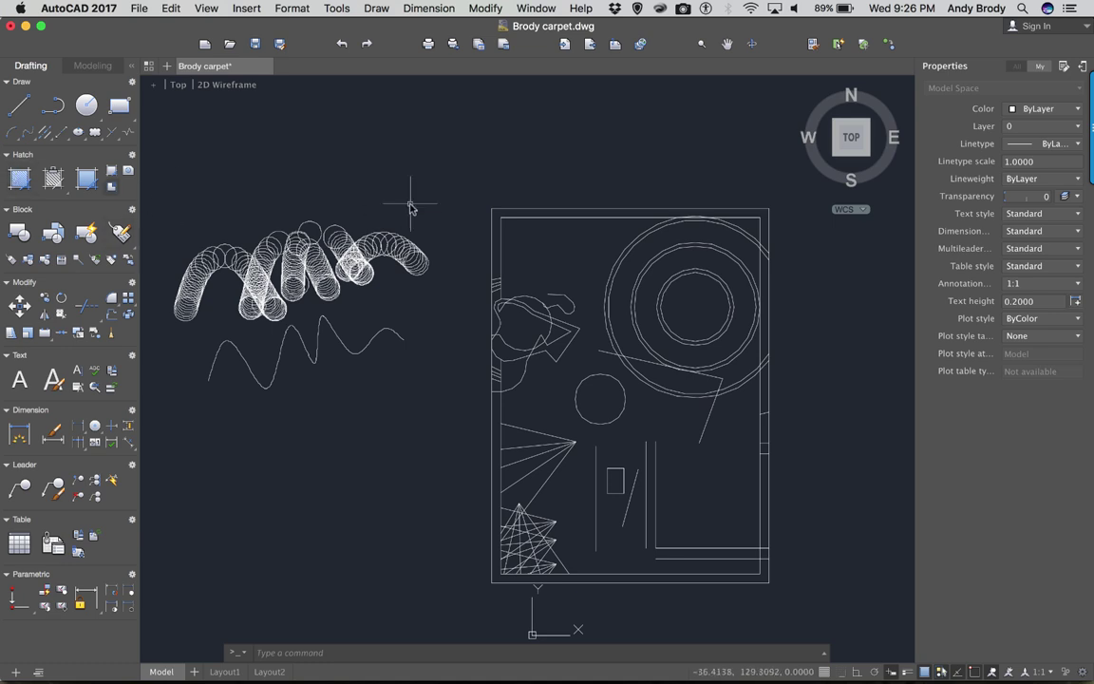
type("hatch")
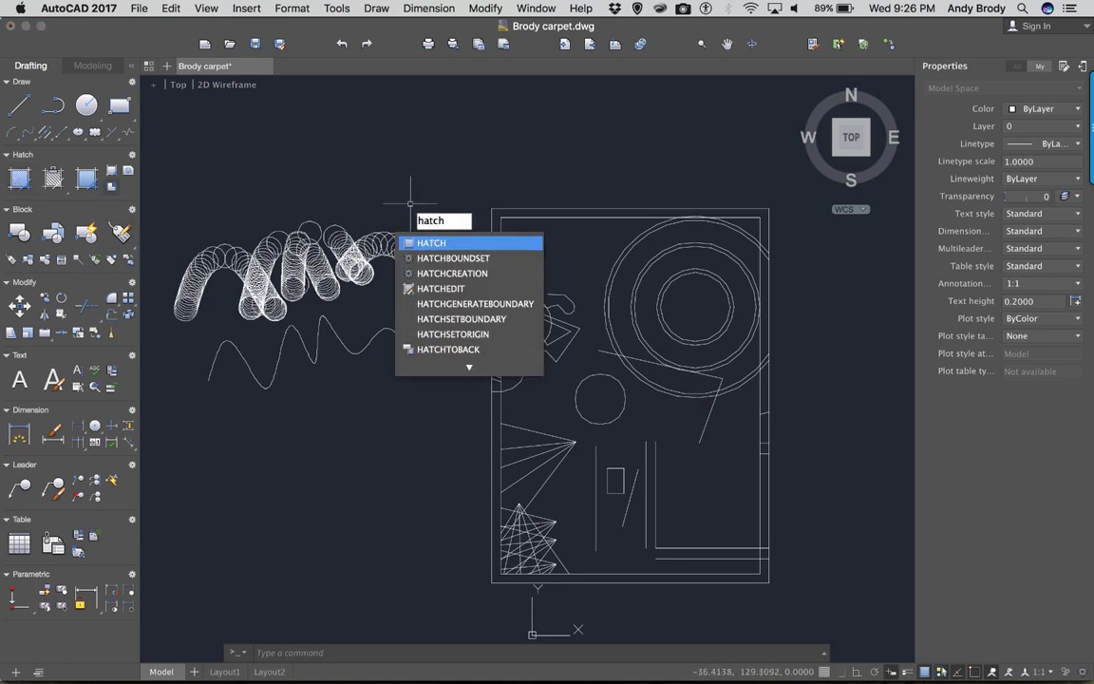
key("Return")
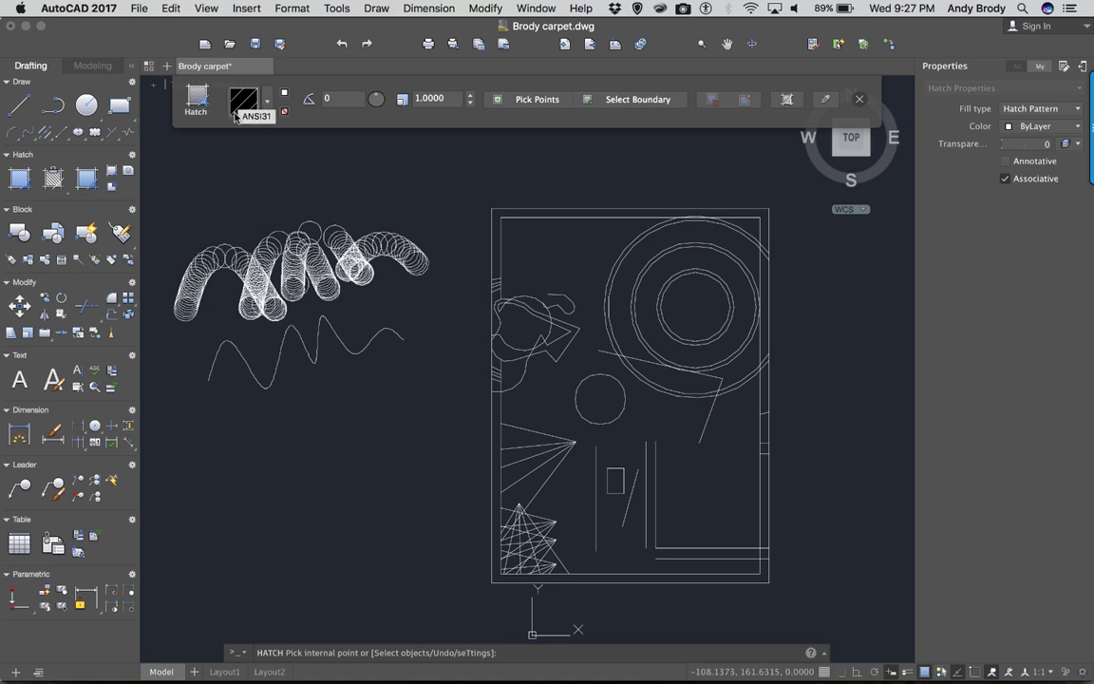
left_click(267, 103)
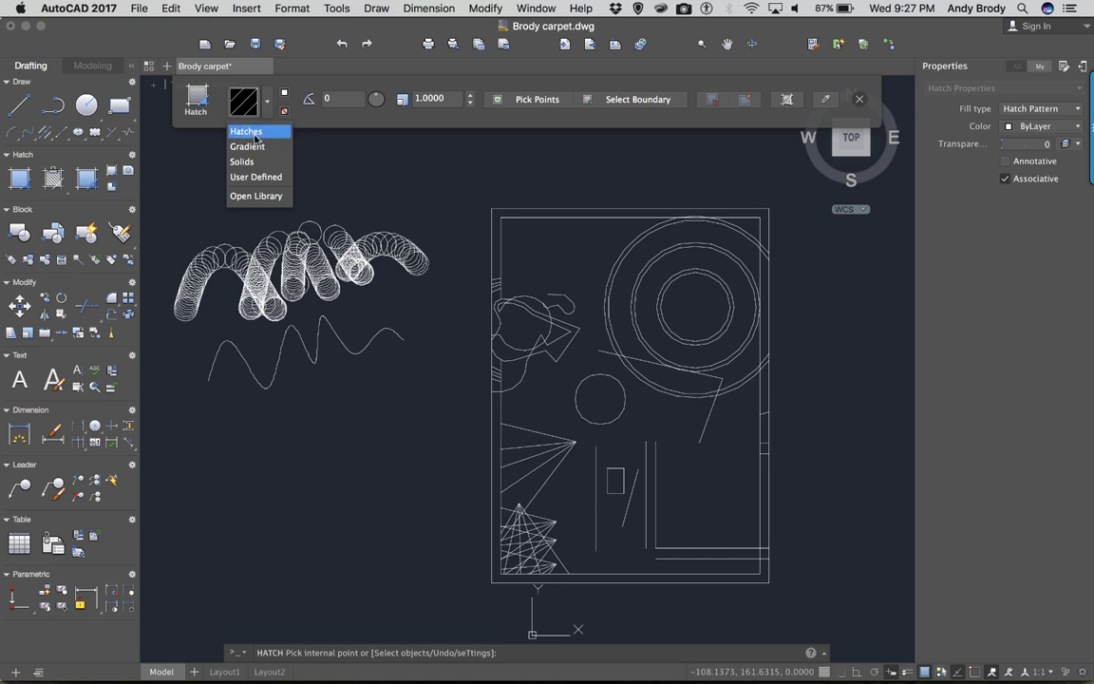
left_click(254, 138)
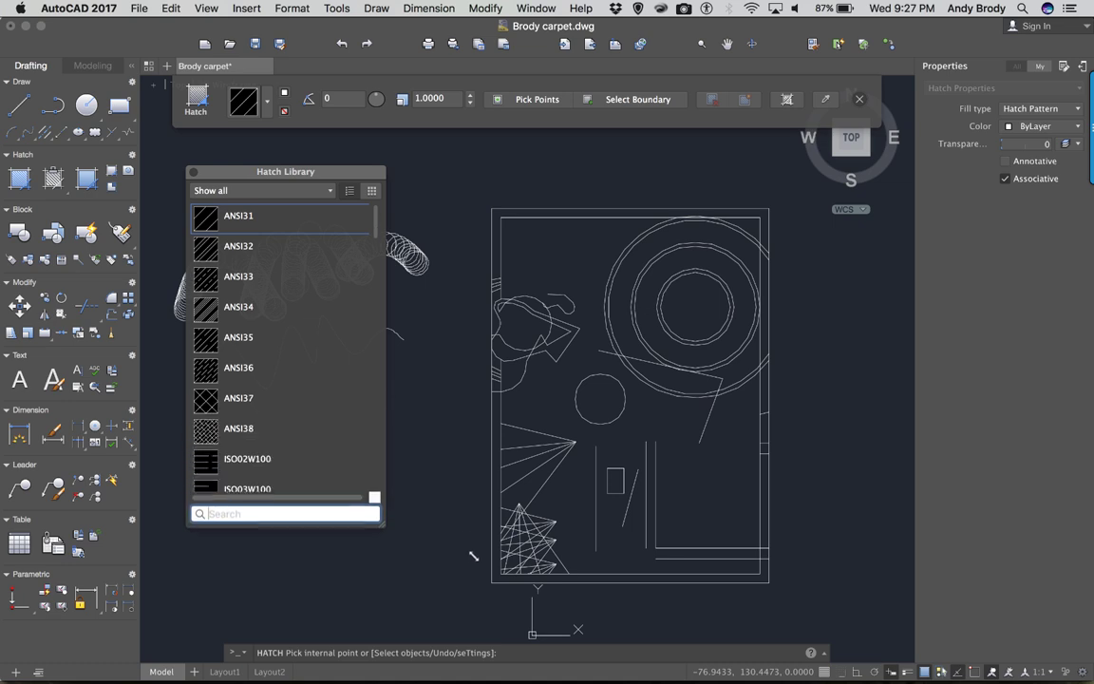
left_click(370, 190)
scroll(323, 491, "down", 5)
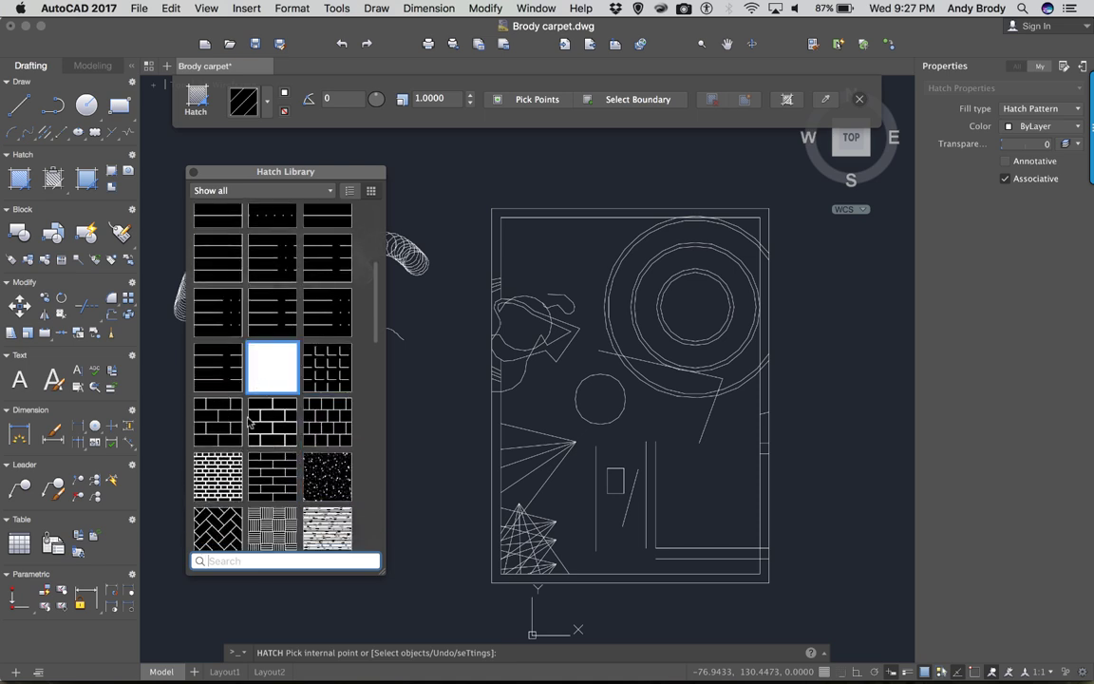
left_click(220, 484)
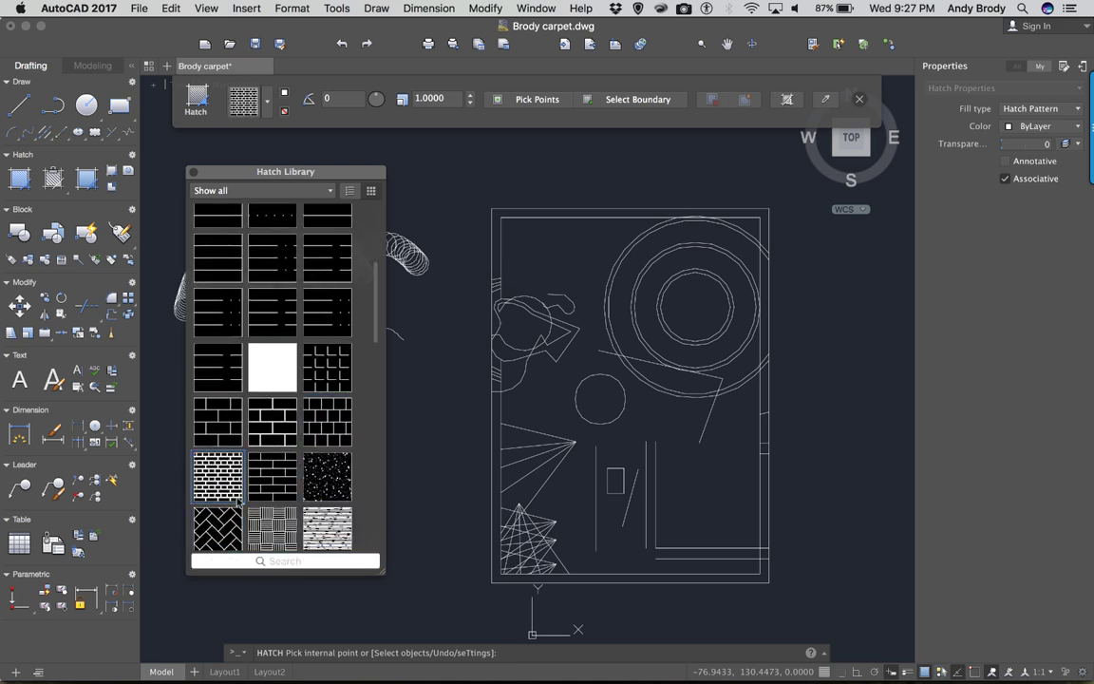
left_click(225, 533)
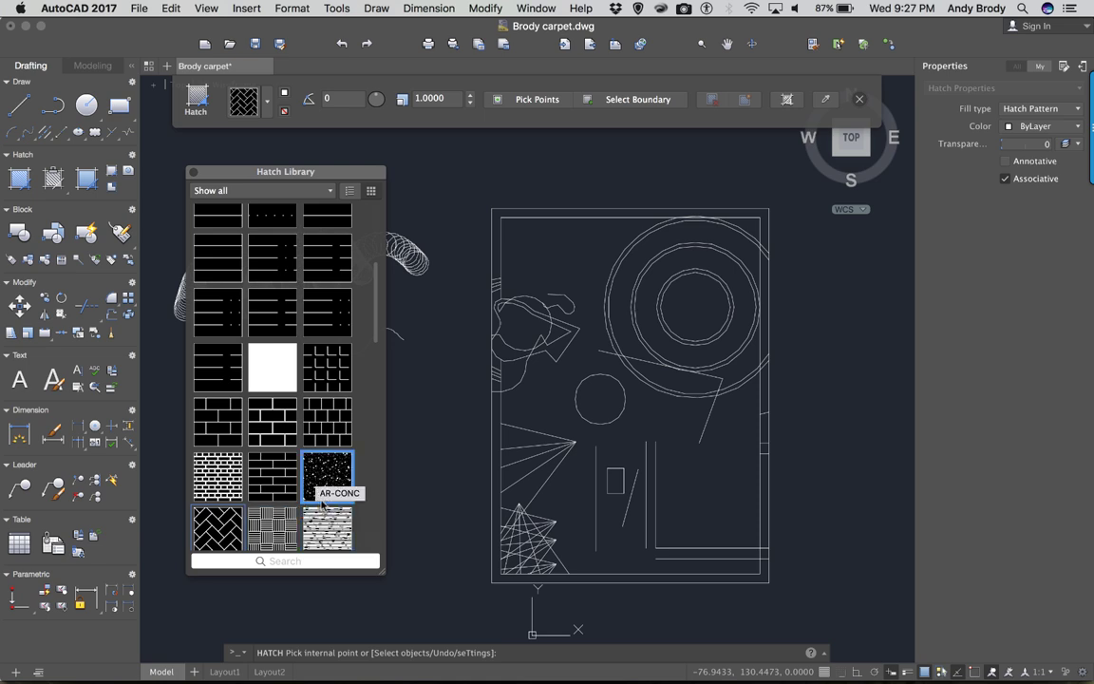
scroll(323, 531, "down", 1)
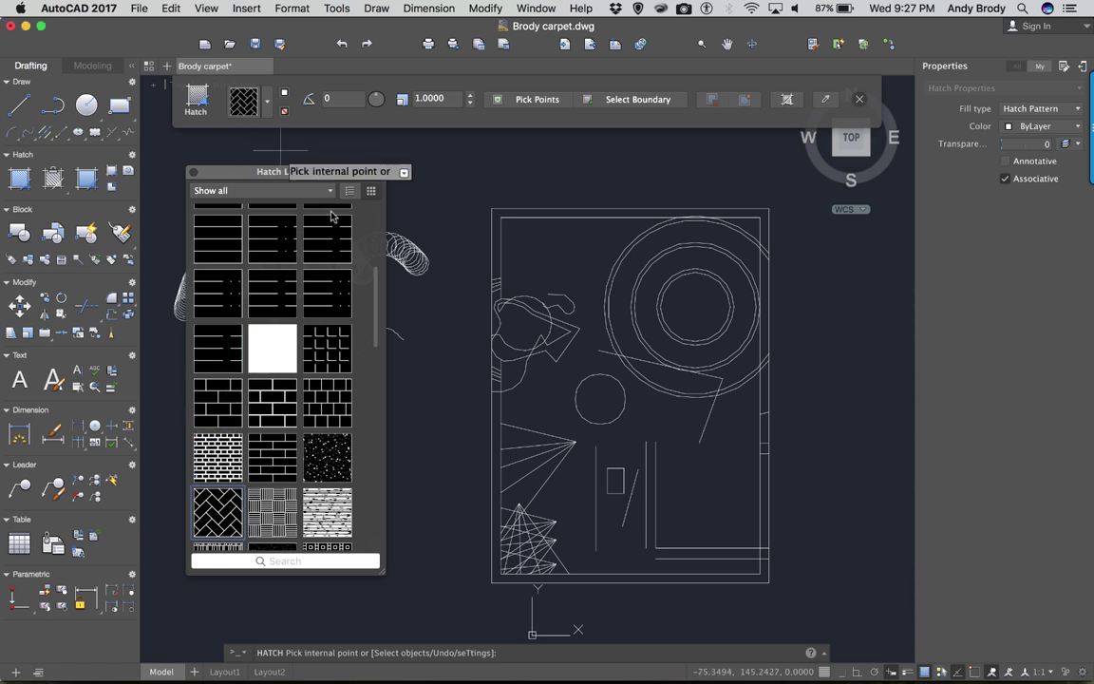
left_click(193, 174)
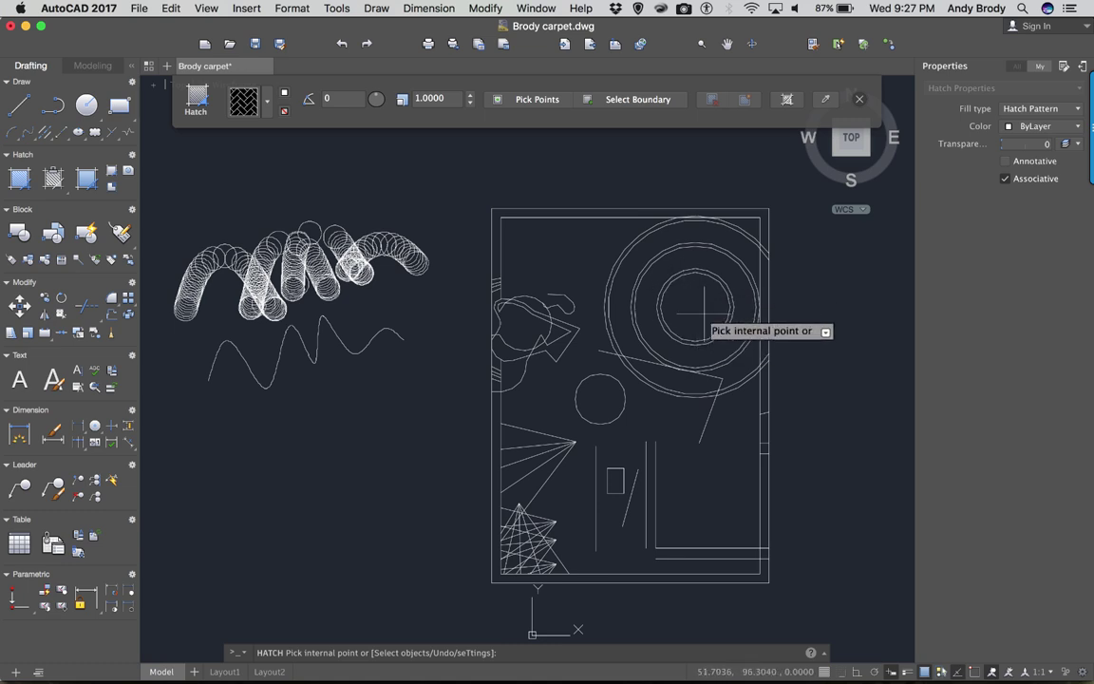
- Fill the rings between the large concentric circles with the herringbone hatch, including the outer ring's sections cut by the crossing line
scroll(706, 304, "up", 4)
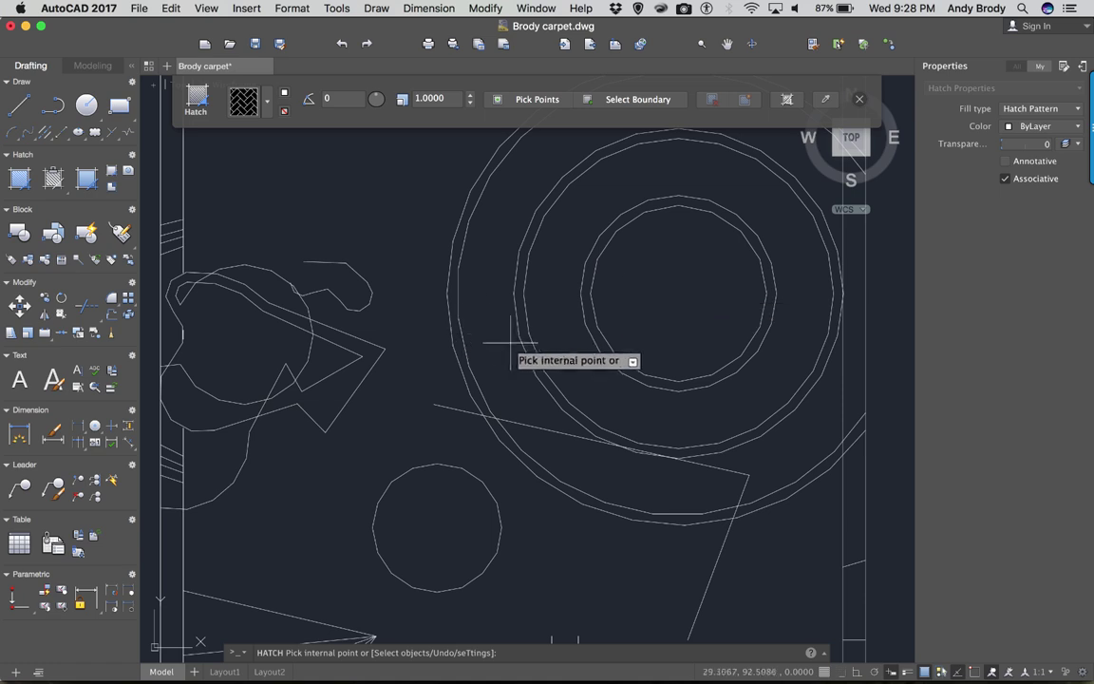
scroll(503, 349, "down", 2)
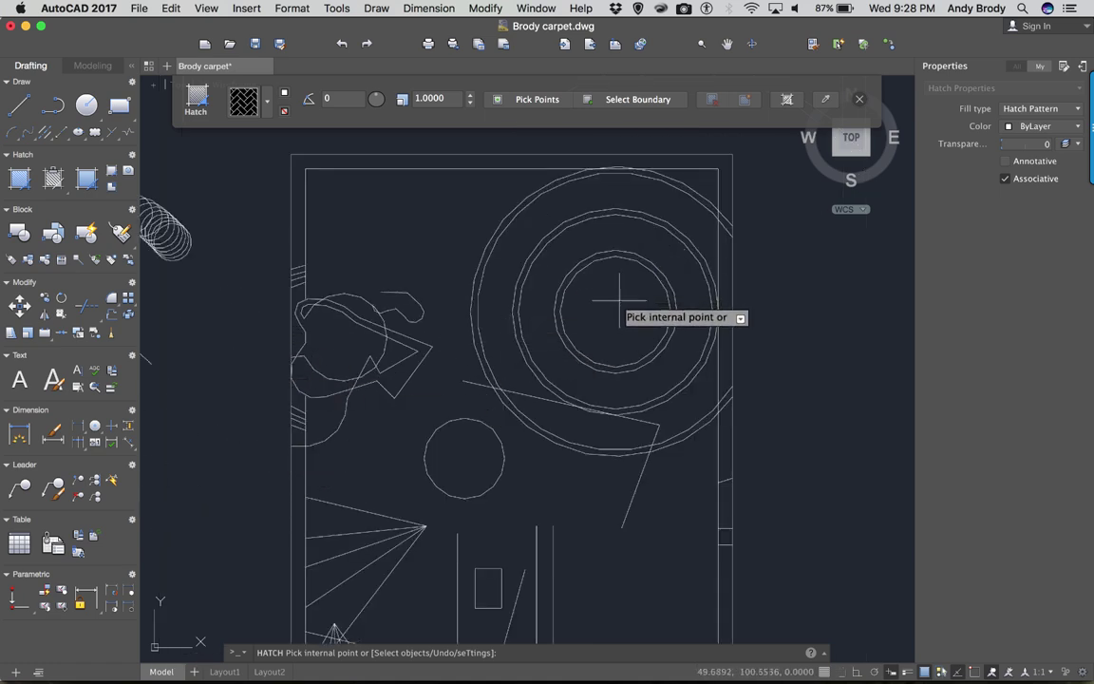
scroll(617, 300, "up", 5)
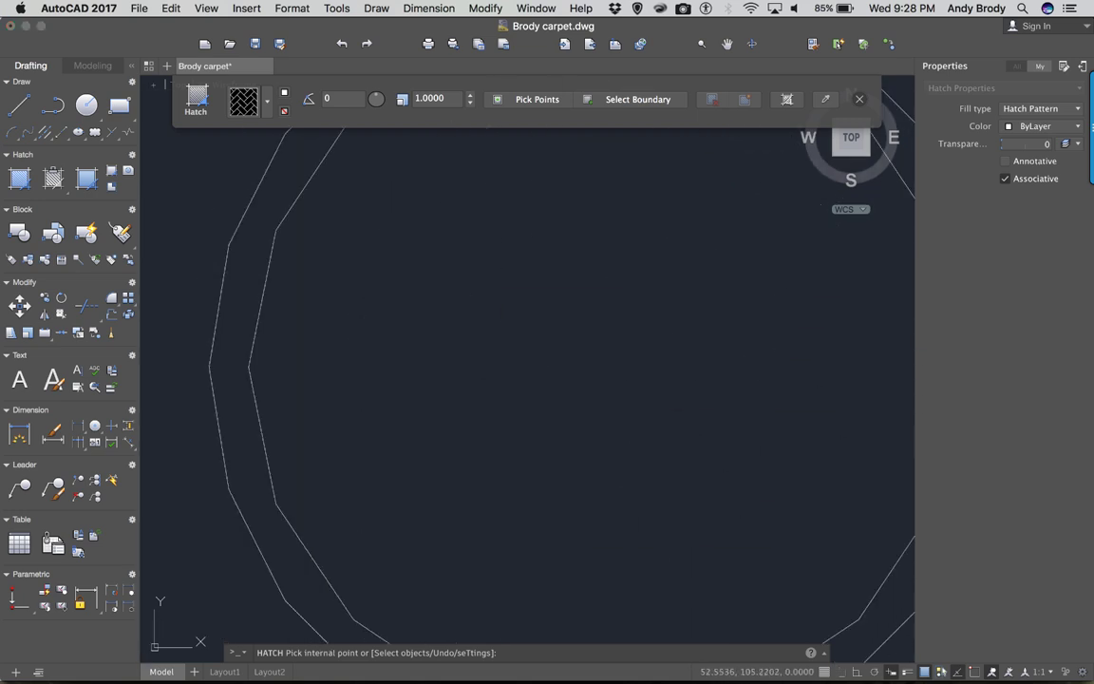
scroll(598, 300, "down", 5)
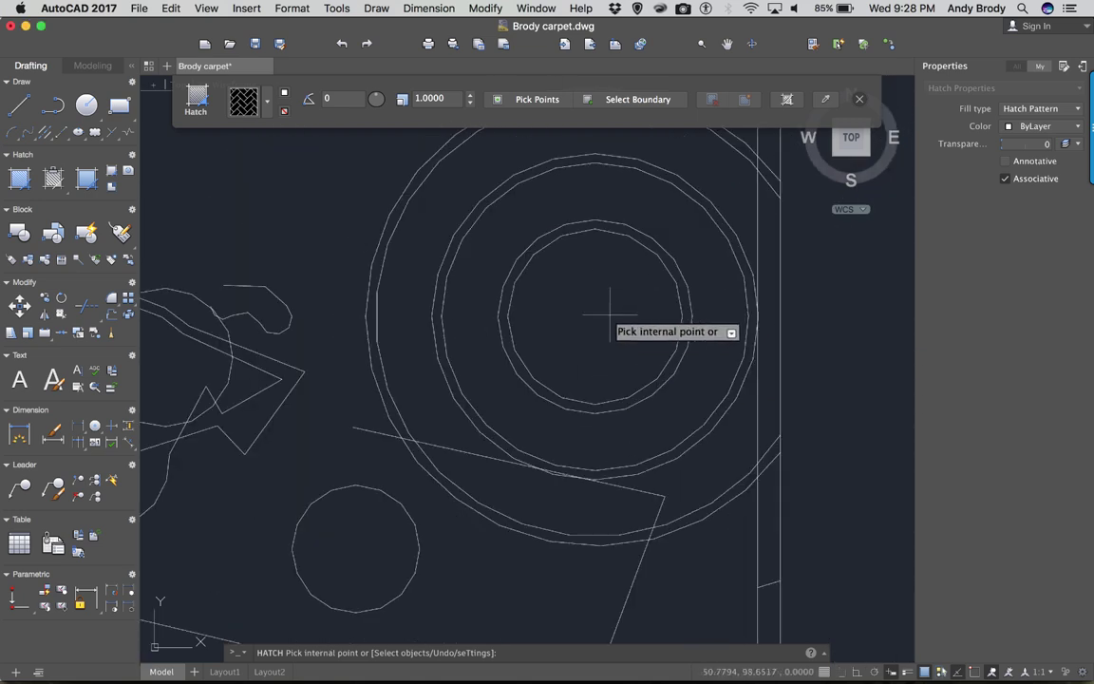
left_click(597, 306)
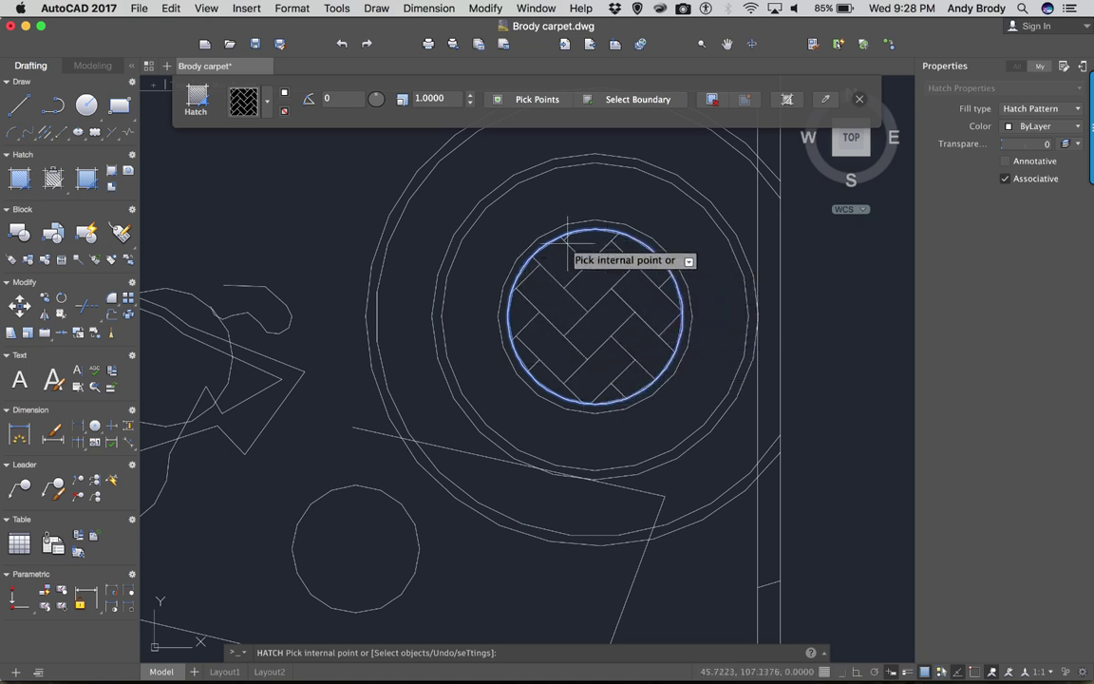
left_click(500, 222)
left_click(436, 217)
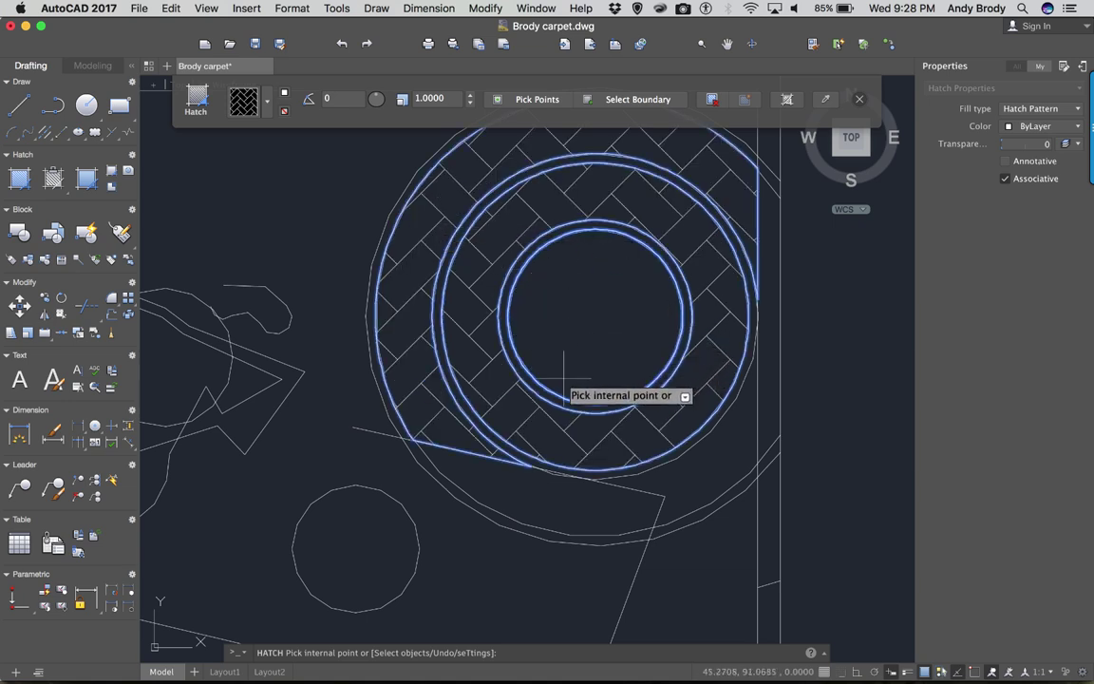
scroll(558, 384, "down", 2)
scroll(524, 435, "up", 2)
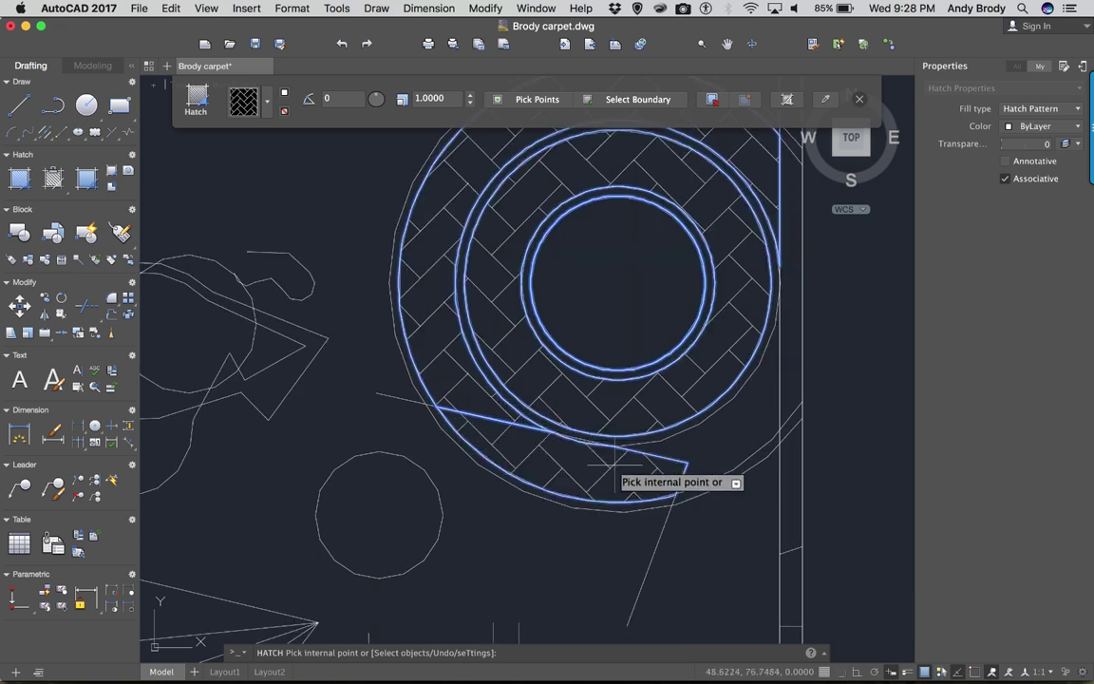
scroll(702, 456, "right", 3)
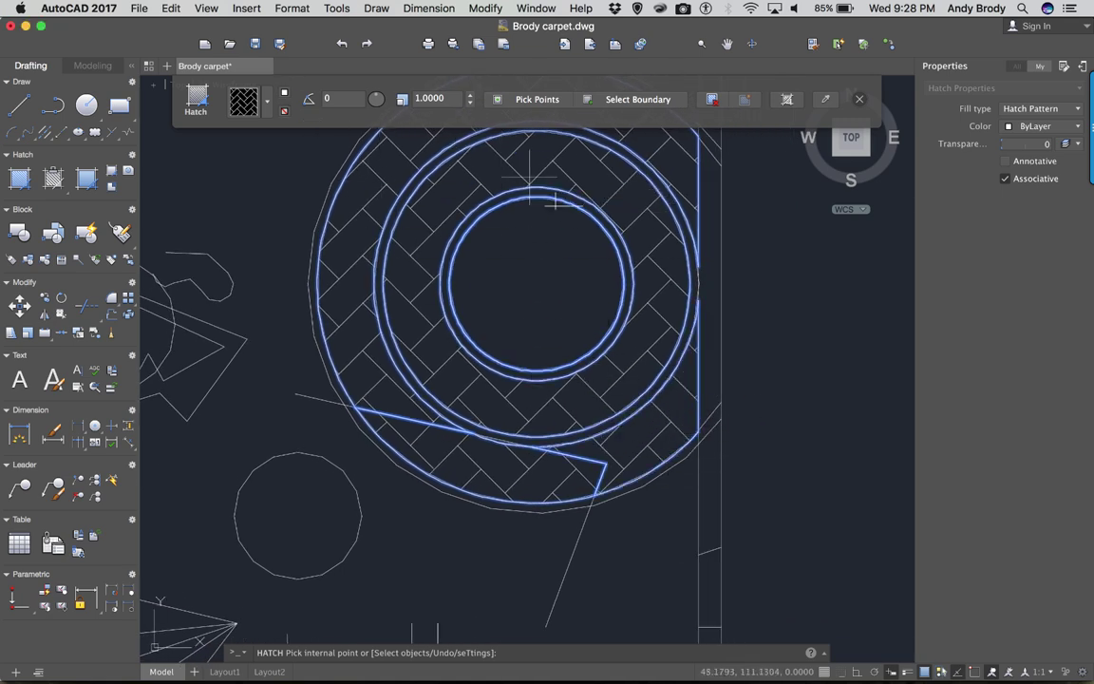
scroll(469, 376, "up", 3)
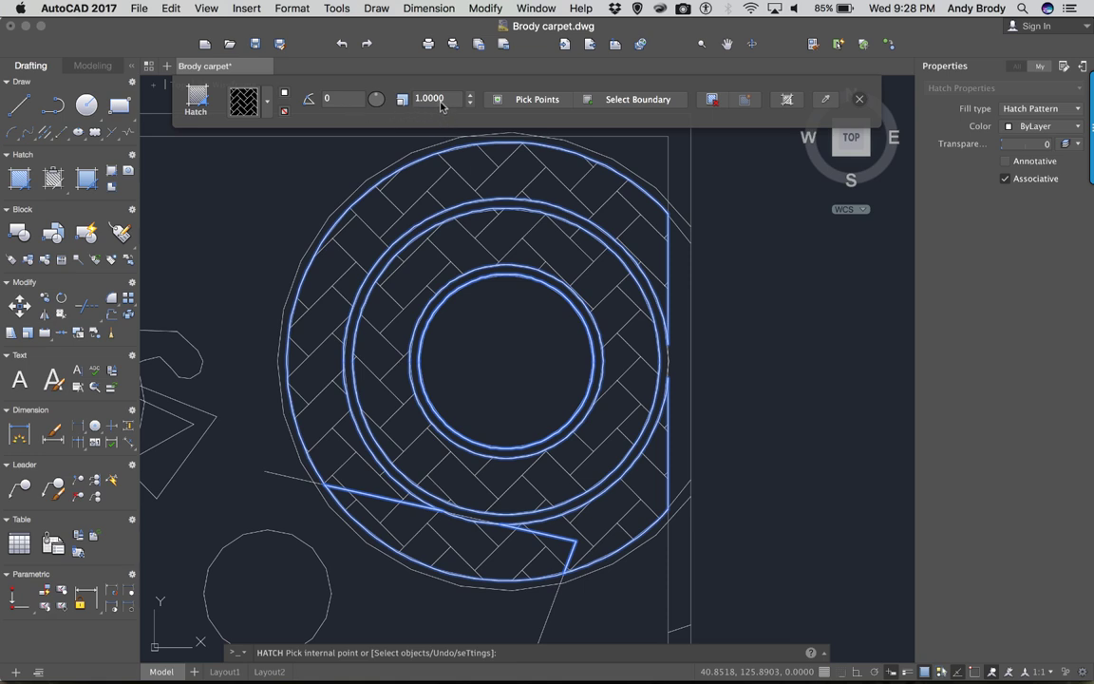
- Set the herringbone hatch's angle to 180
left_click(335, 100)
left_click_drag(377, 99, 375, 104)
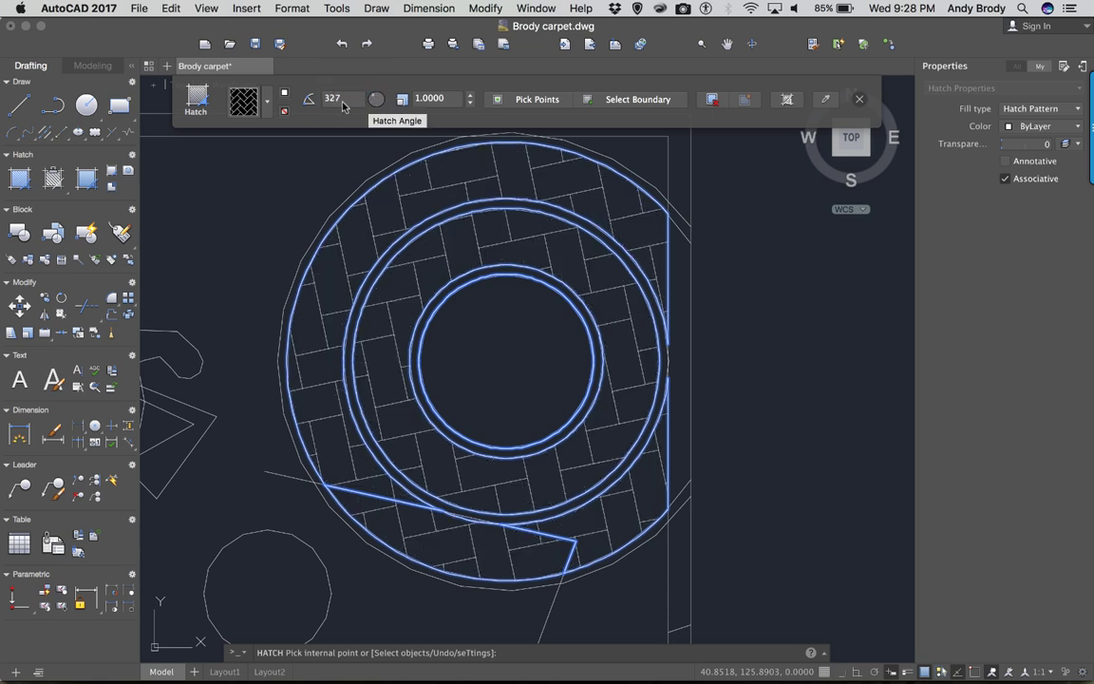
left_click(344, 101)
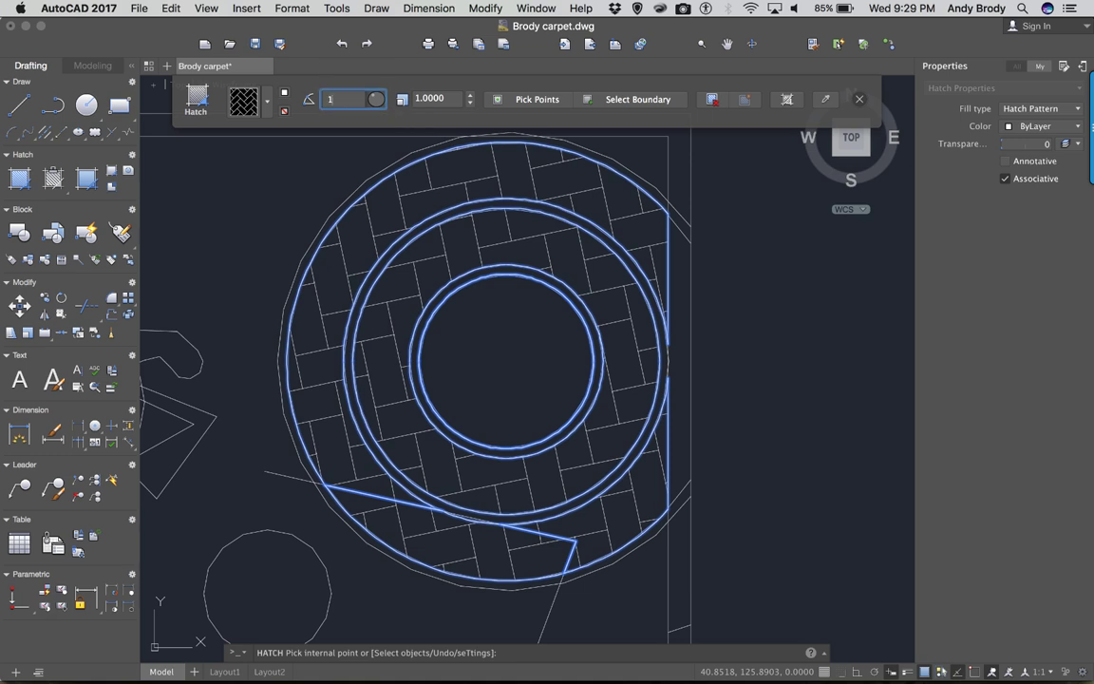
key("Return")
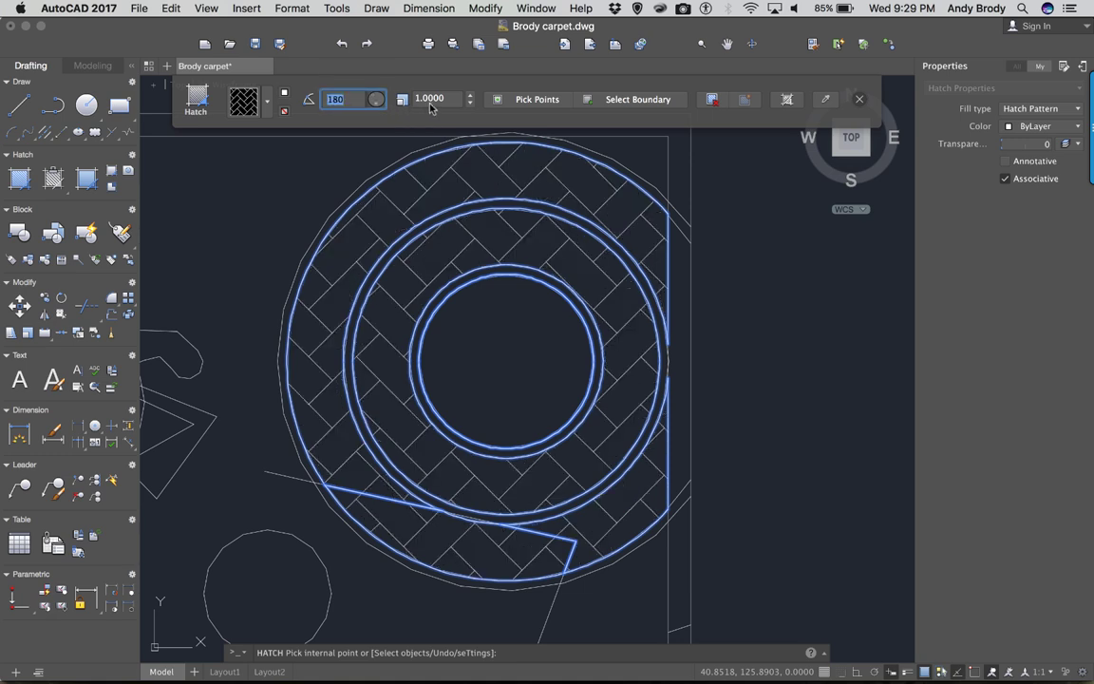
key("Tab")
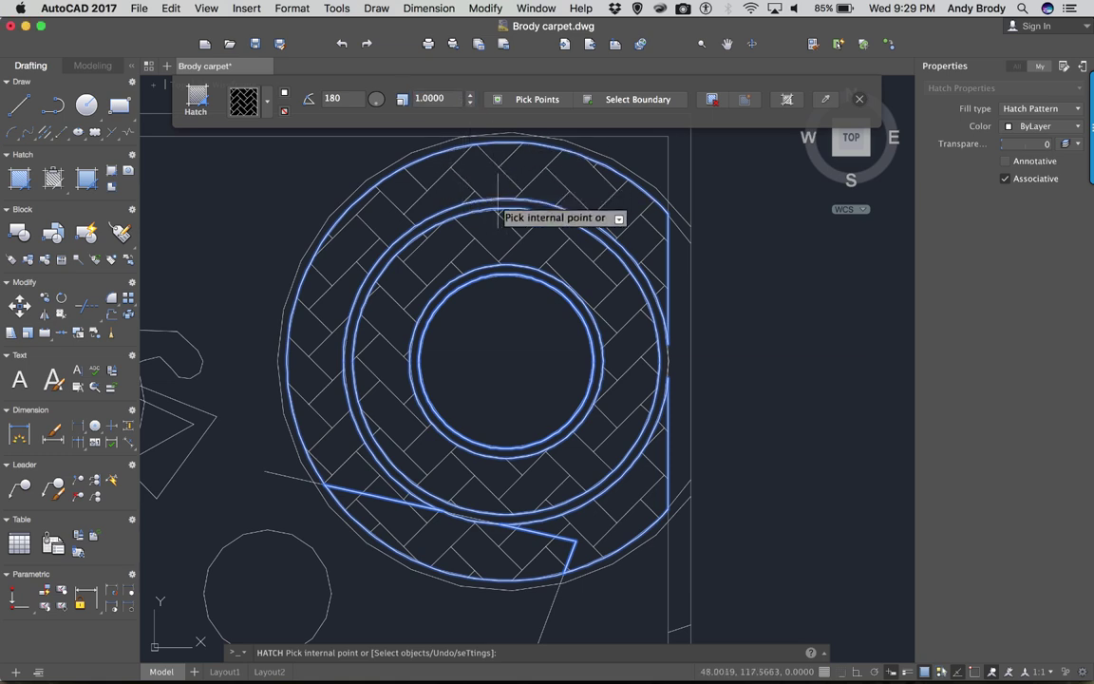
- Try hatch scales of 1.8 and 22, and settle on a scale of 0.2 for the herringbone pattern
left_click(469, 99)
left_click(469, 99)
left_click(469, 99)
left_click(469, 99)
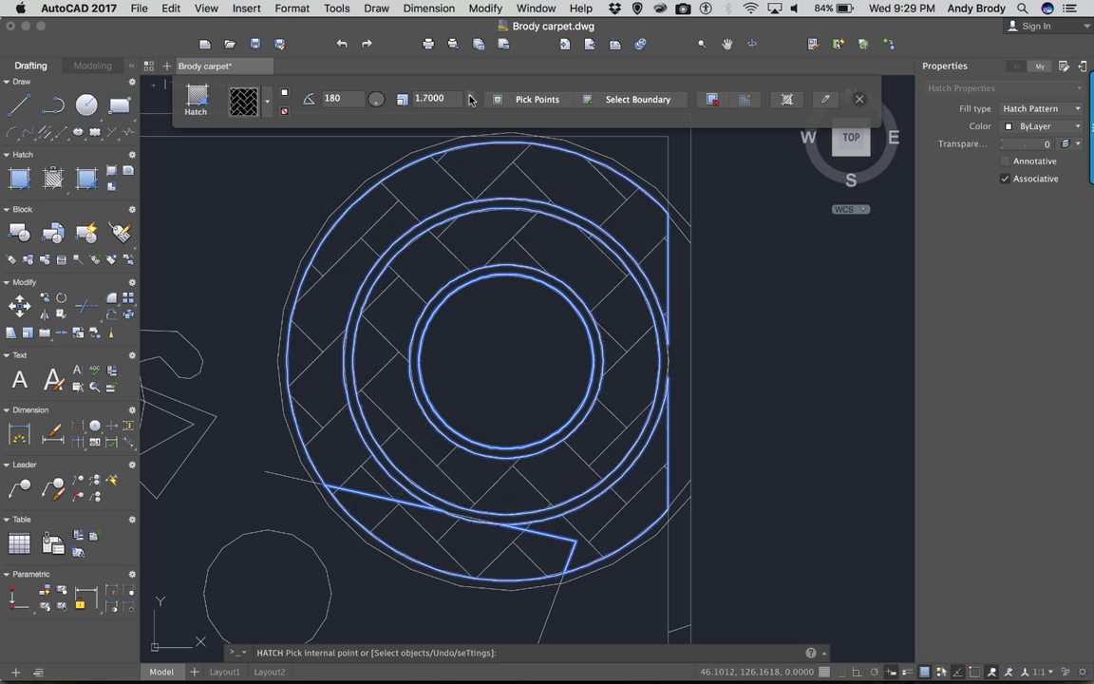
left_click(469, 99)
left_click(446, 99)
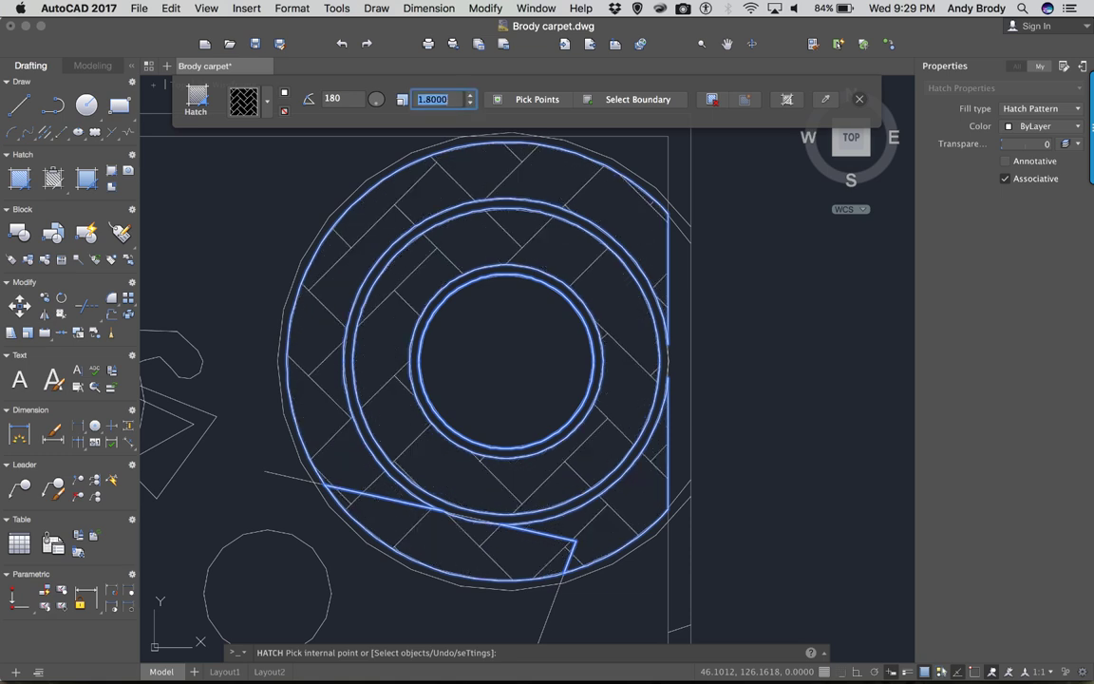
type("22")
key("Return")
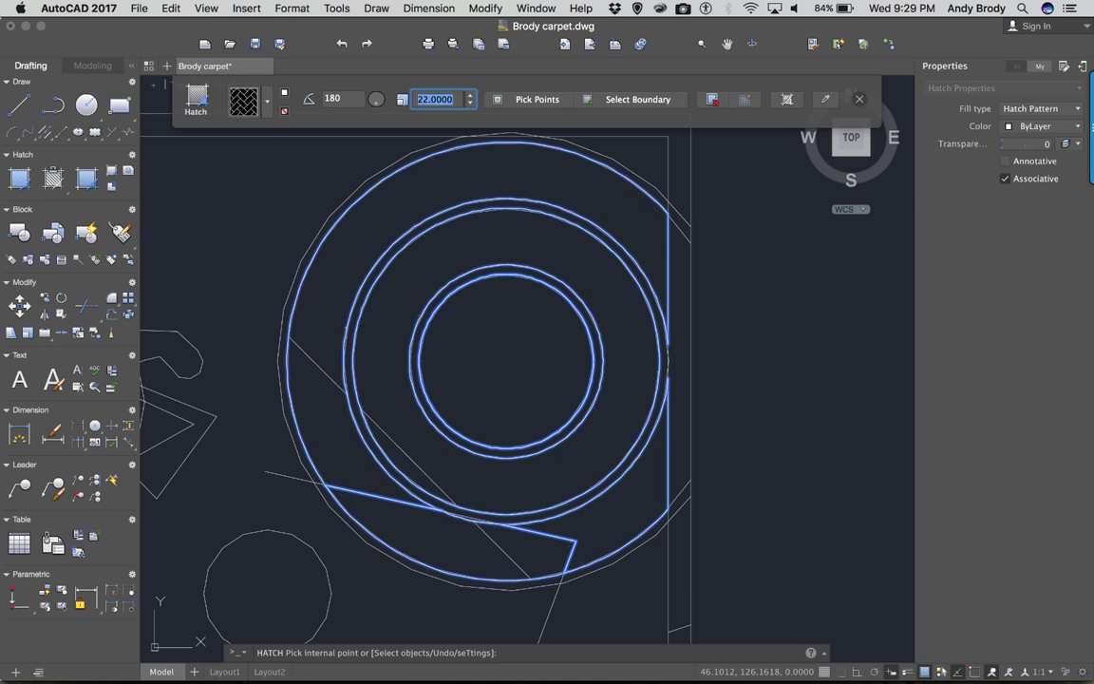
key("Return")
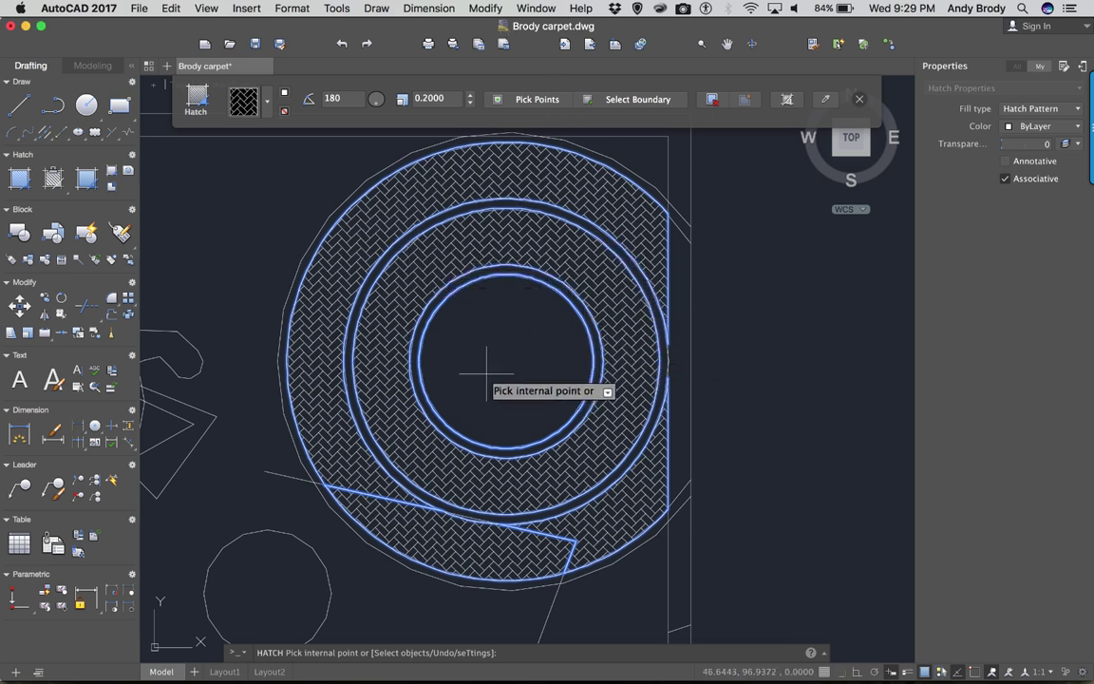
- Add the small separate circle below the concentric circles to the hatch and finish the hatch
left_click(284, 562)
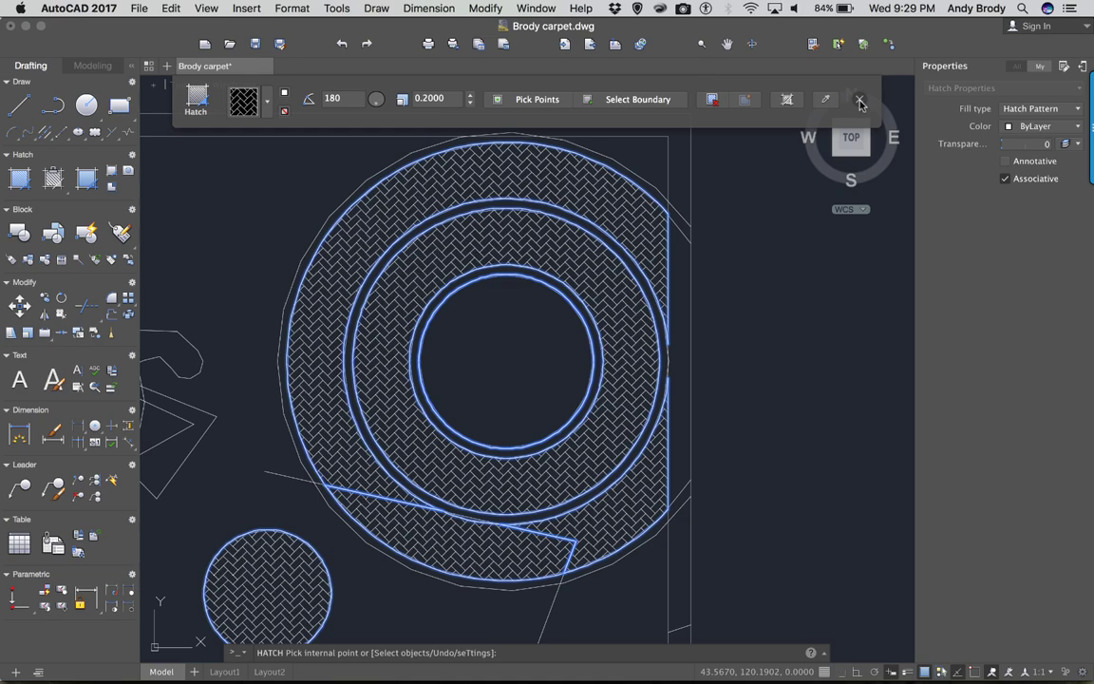
left_click(859, 101)
scroll(717, 288, "up", 3)
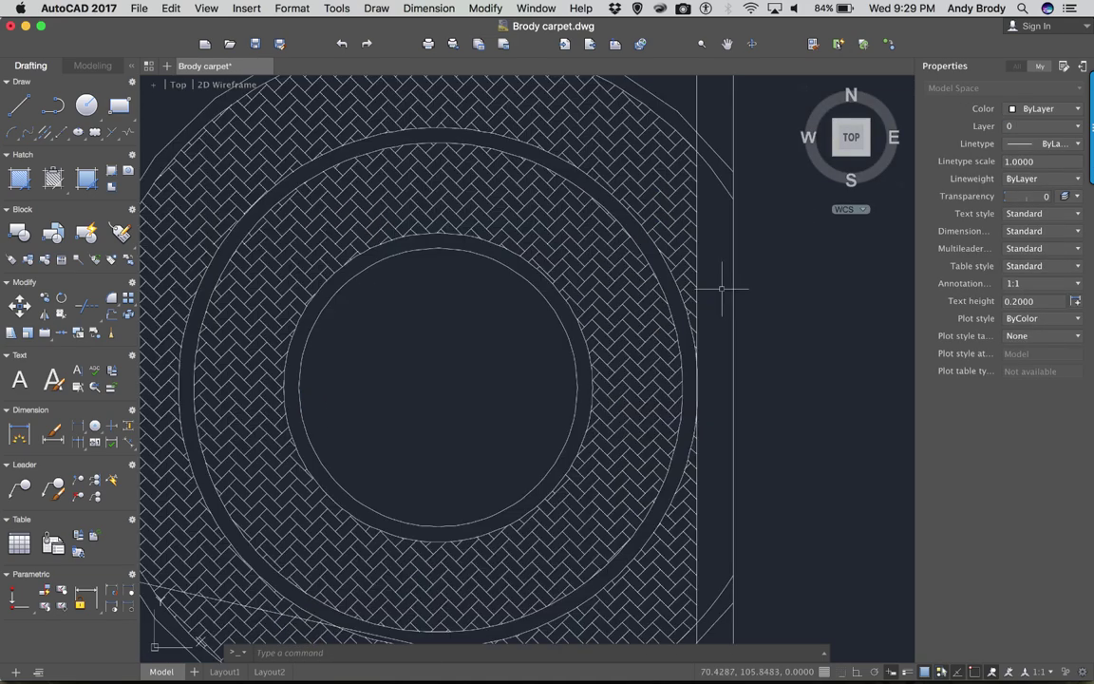
scroll(717, 290, "down", 5)
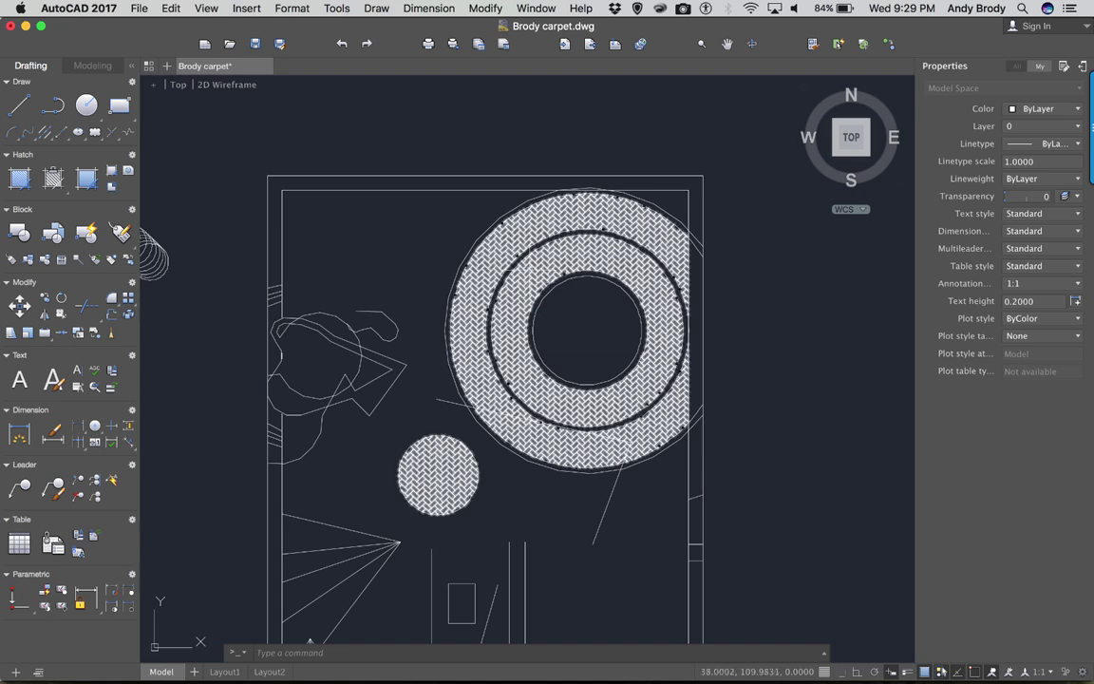
- Open the finished herringbone hatch for editing, review its available patterns and settings, and accept them unchanged
double_click(479, 249)
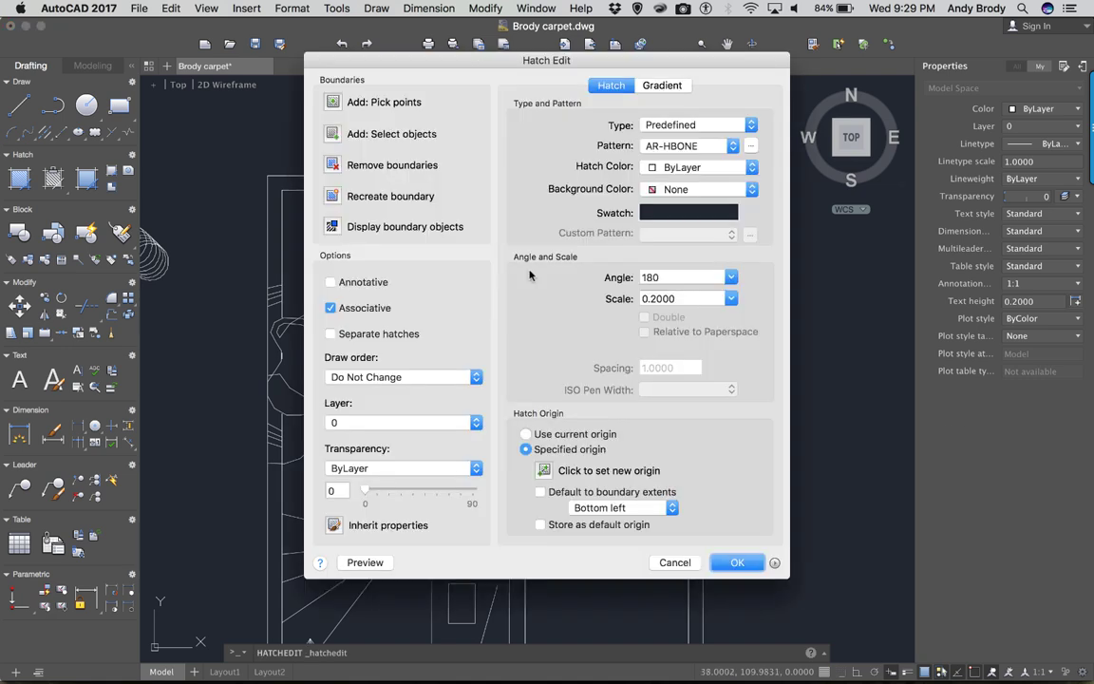
left_click_drag(433, 71, 673, 69)
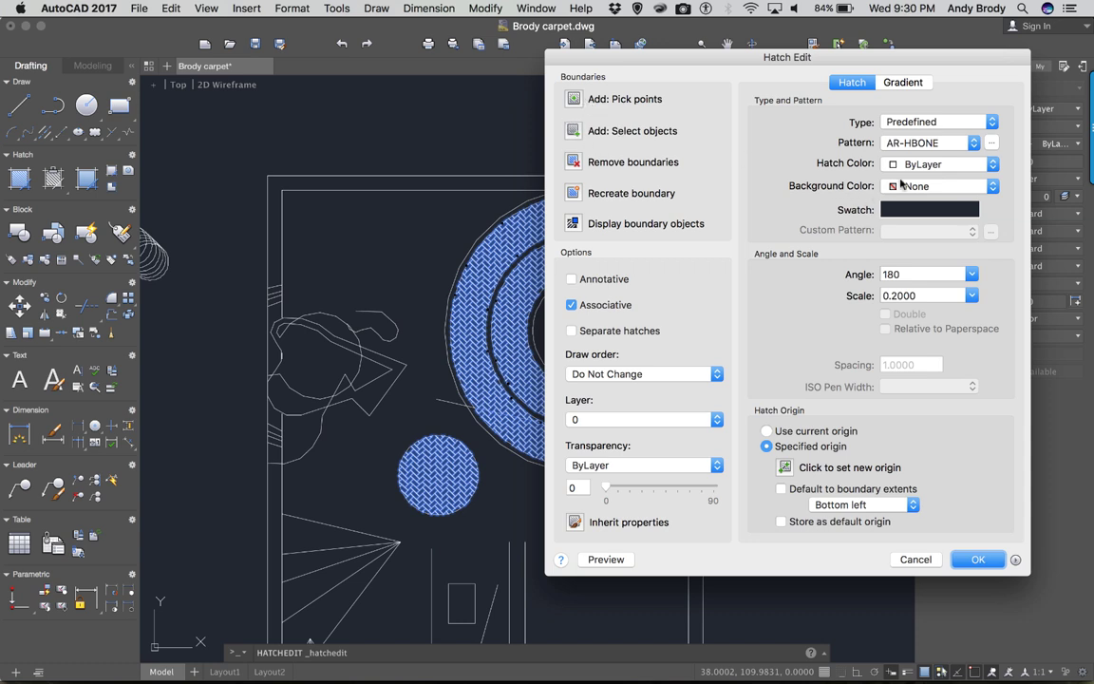
left_click(970, 145)
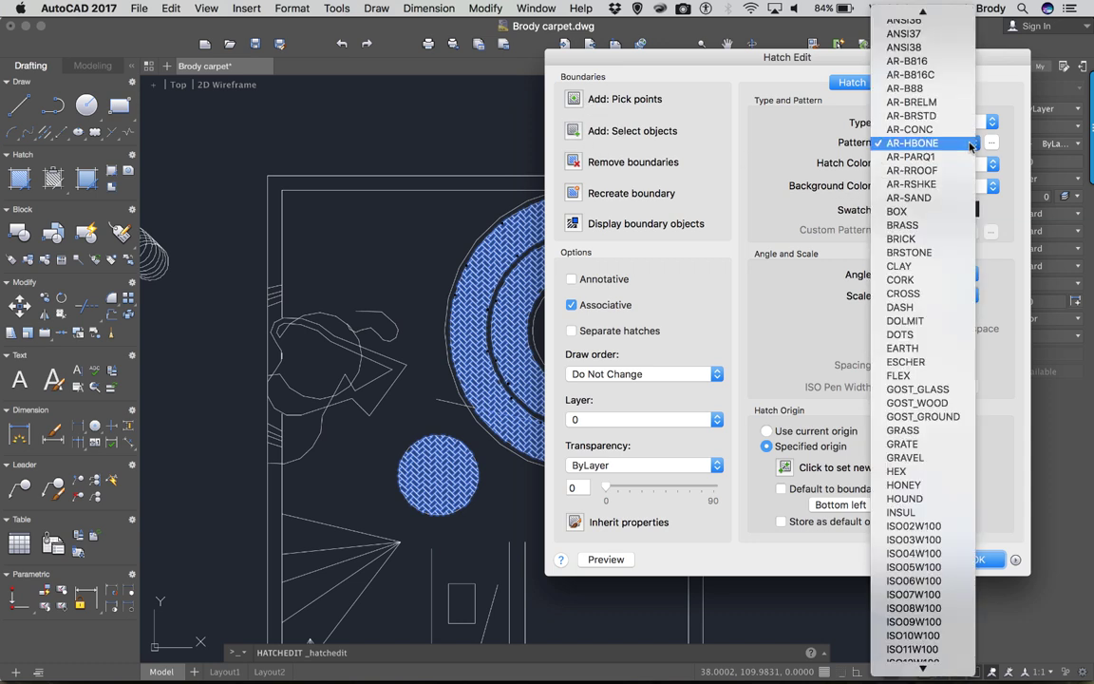
left_click(970, 143)
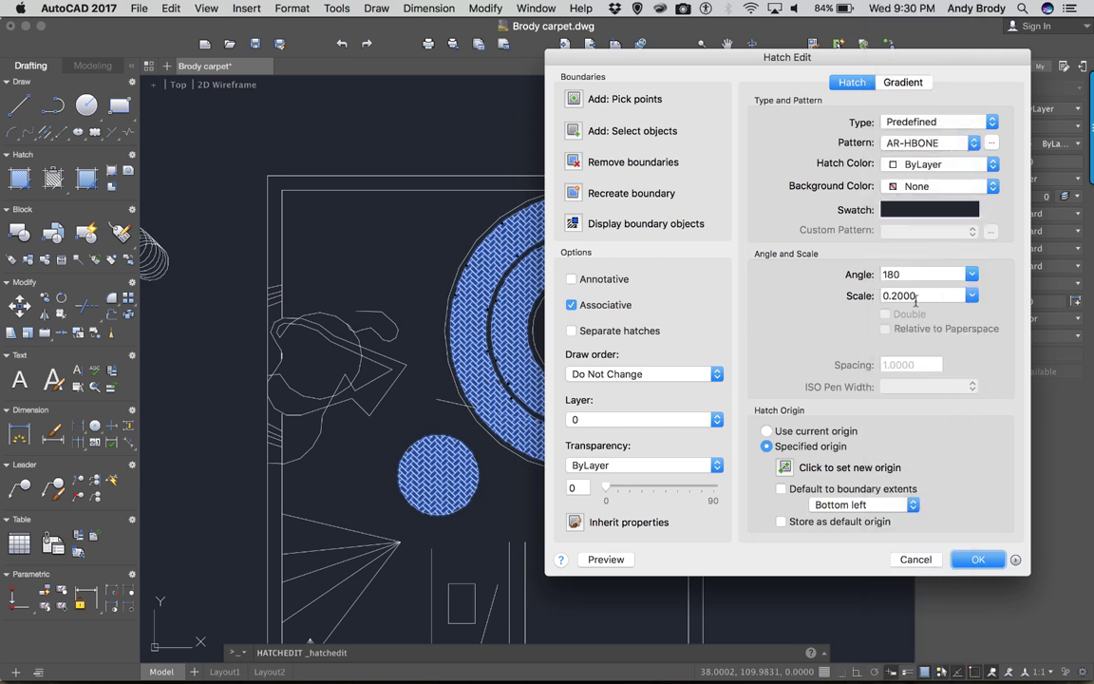
left_click(972, 561)
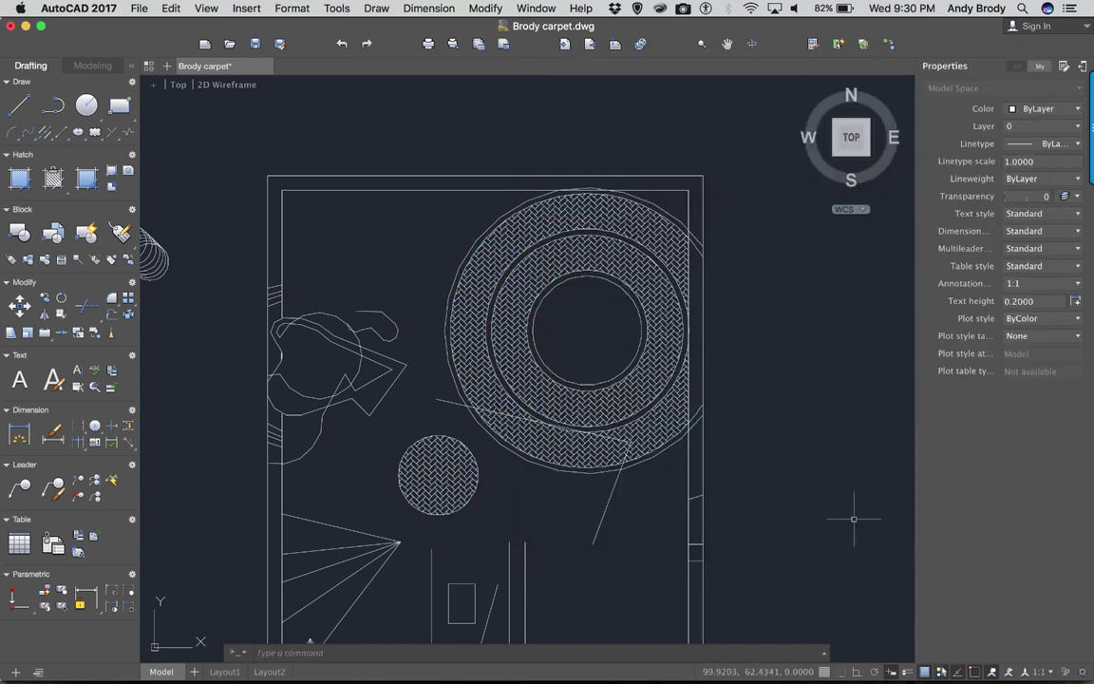
- Mirror the fan of five lines across the carpet's inner vertical border line, keeping the source lines
scroll(534, 405, "left", 5)
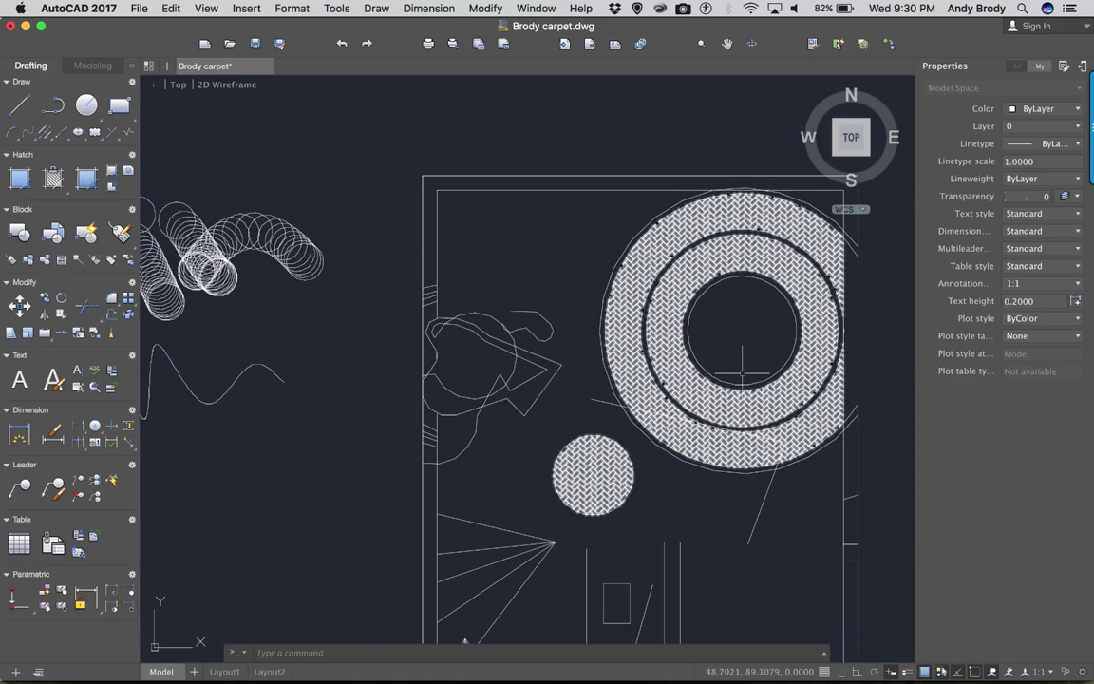
scroll(540, 532, "up", 3)
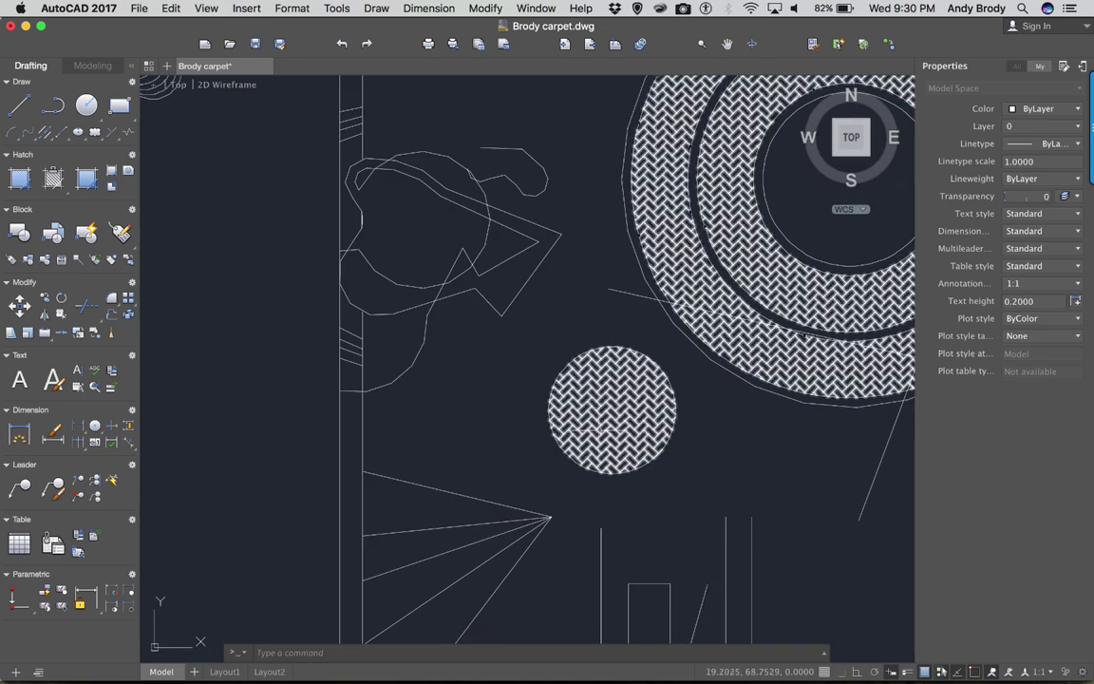
scroll(570, 456, "left", 3)
scroll(569, 456, "down", 2)
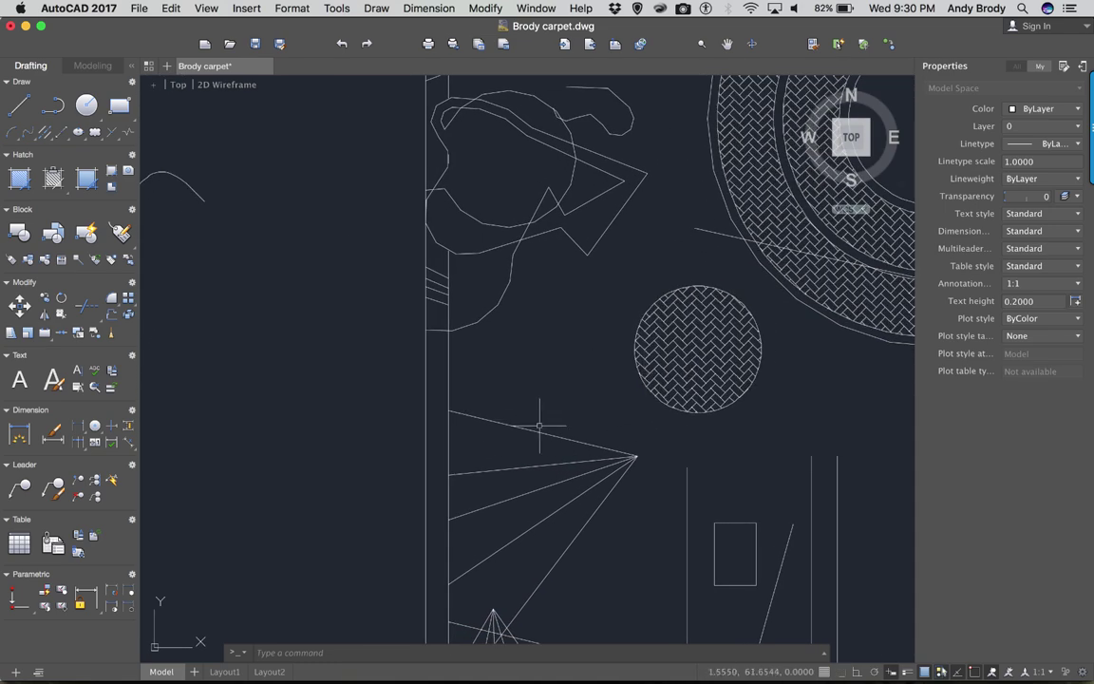
scroll(600, 517, "down", 3)
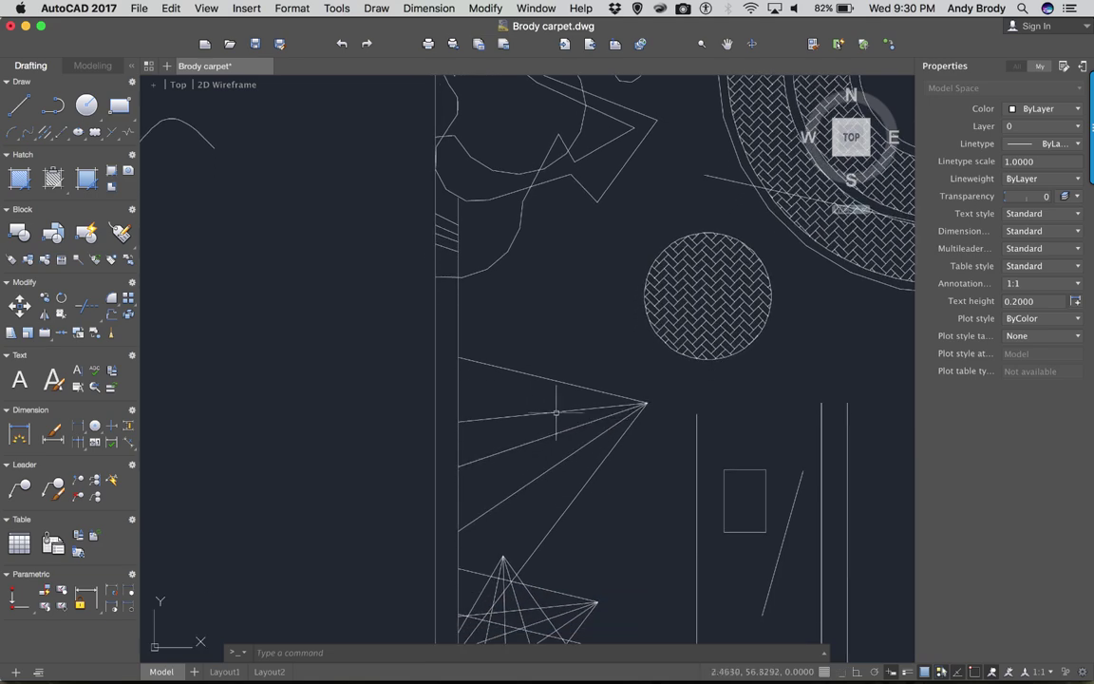
scroll(608, 378, "down", 3)
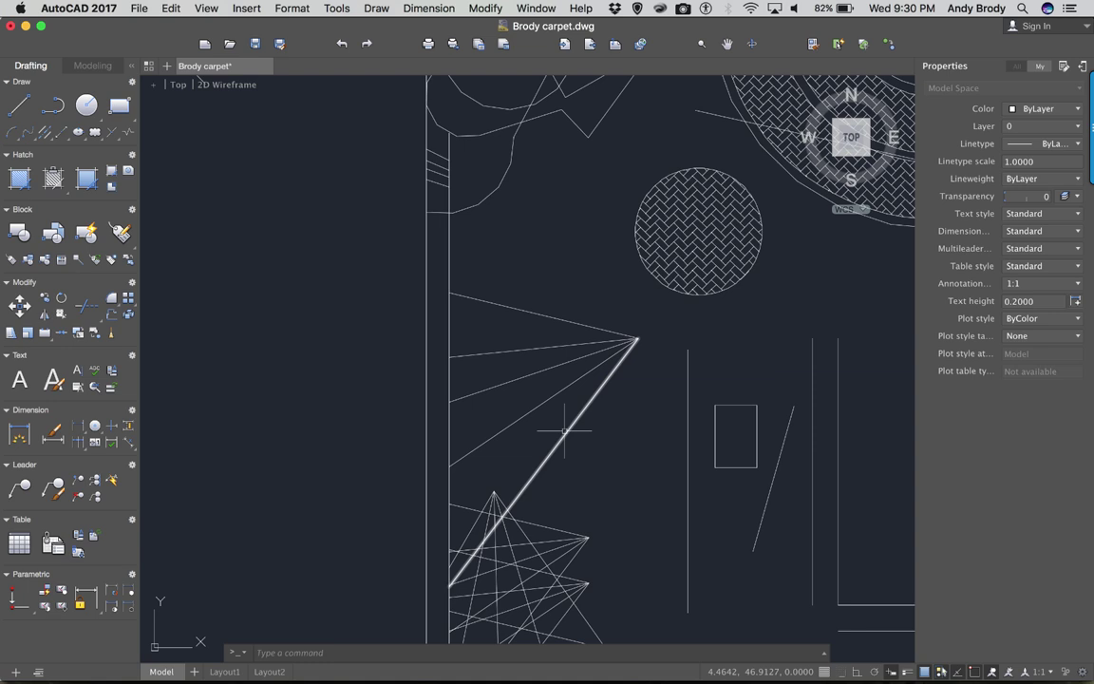
type("mirror")
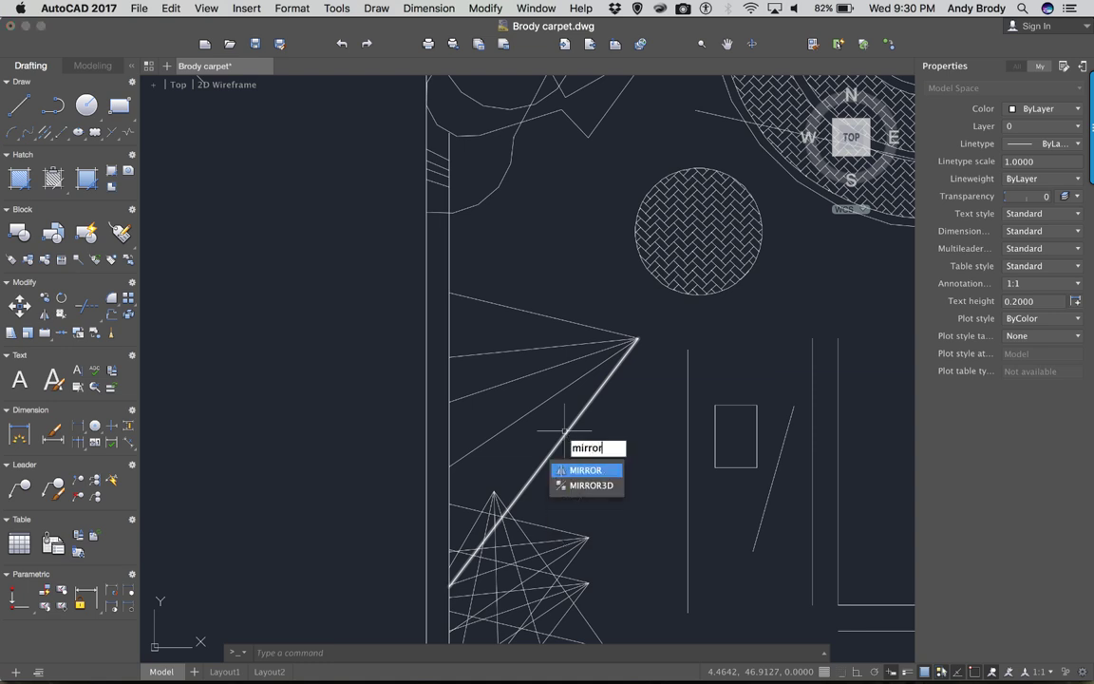
key("Return")
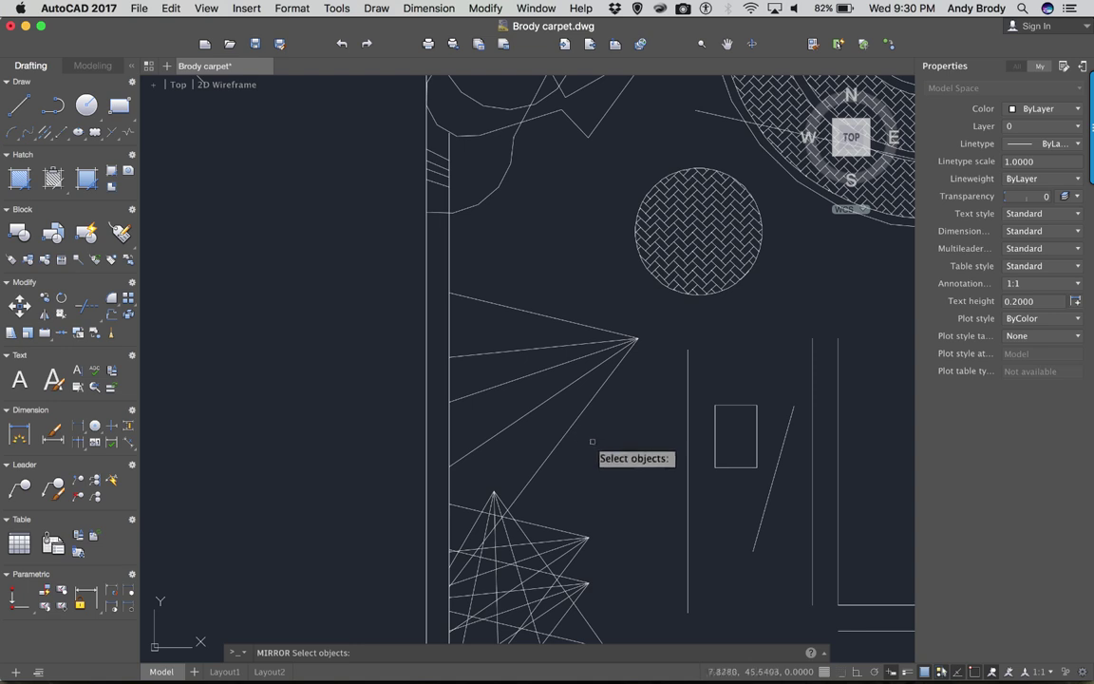
left_click(602, 302)
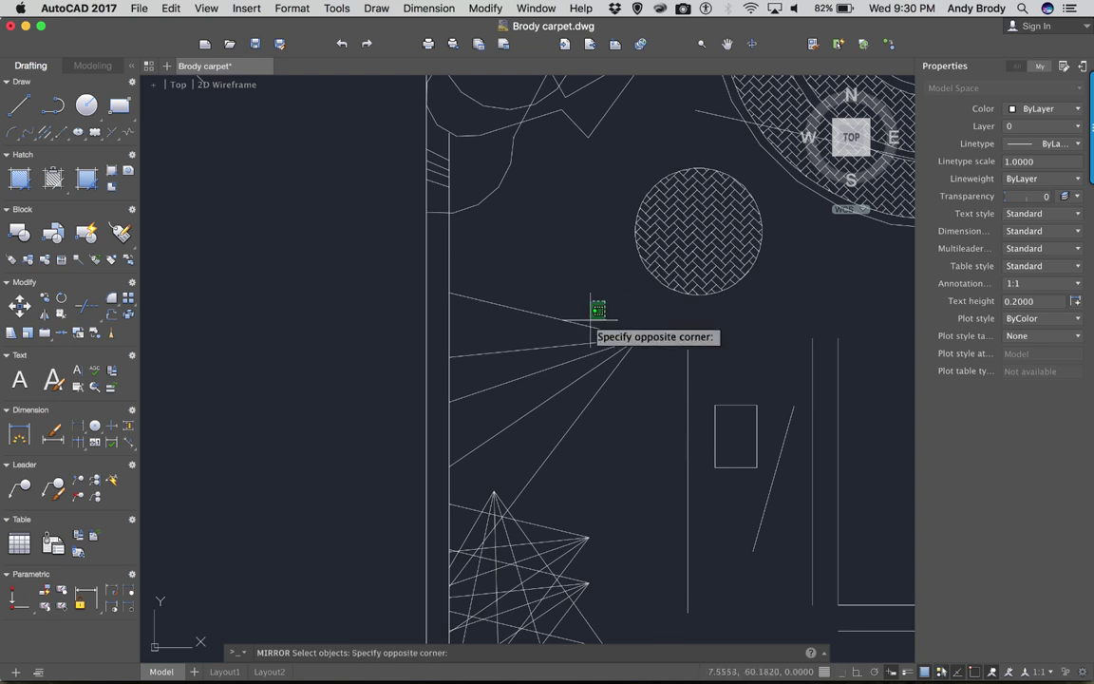
left_click(561, 469)
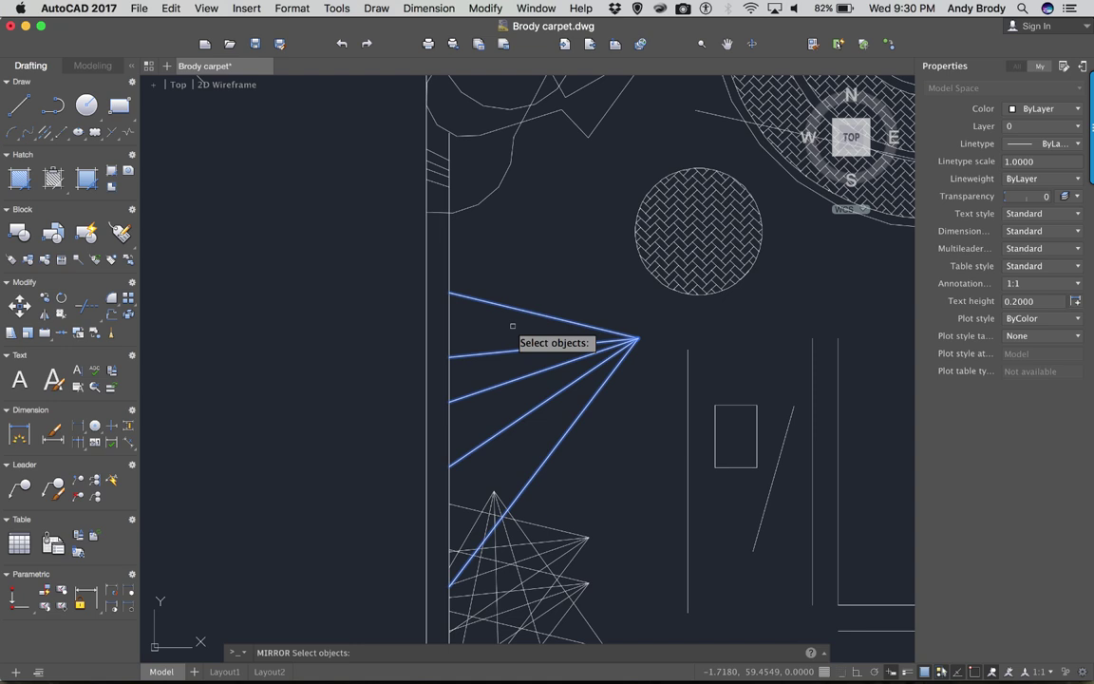
key("Return")
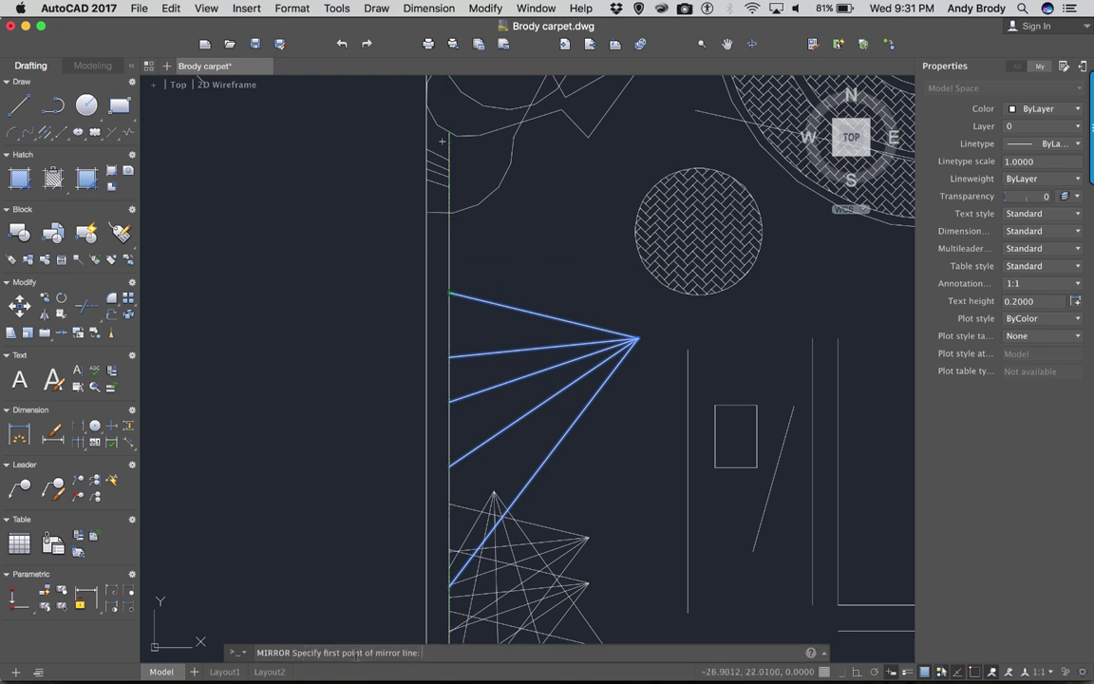
left_click(450, 243)
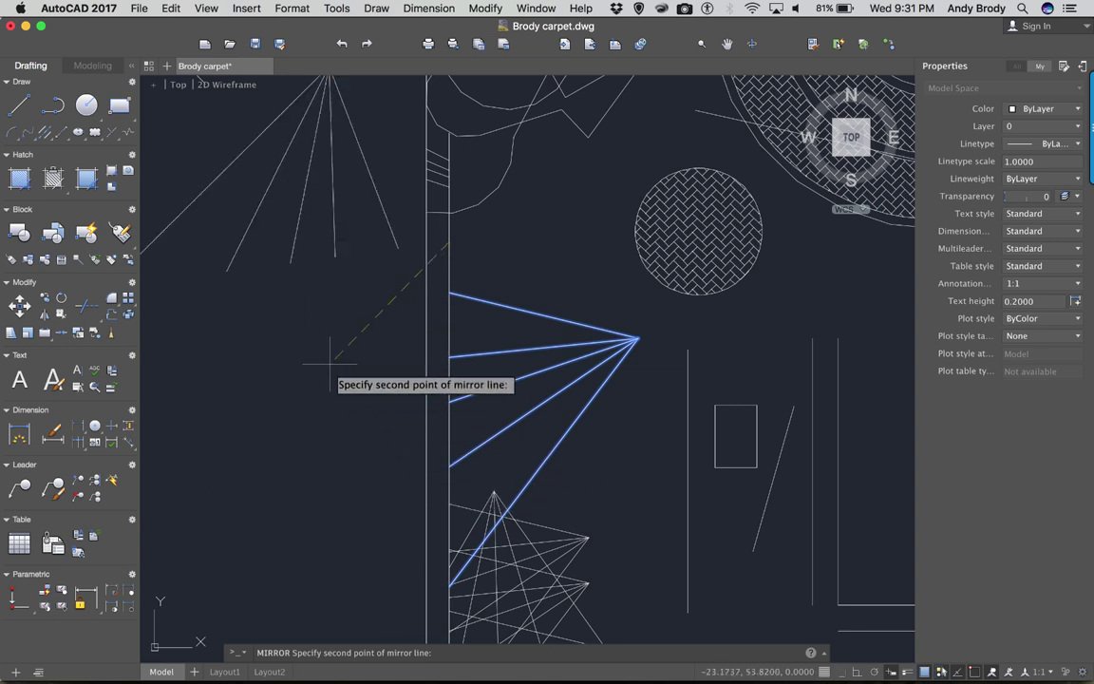
left_click(448, 467)
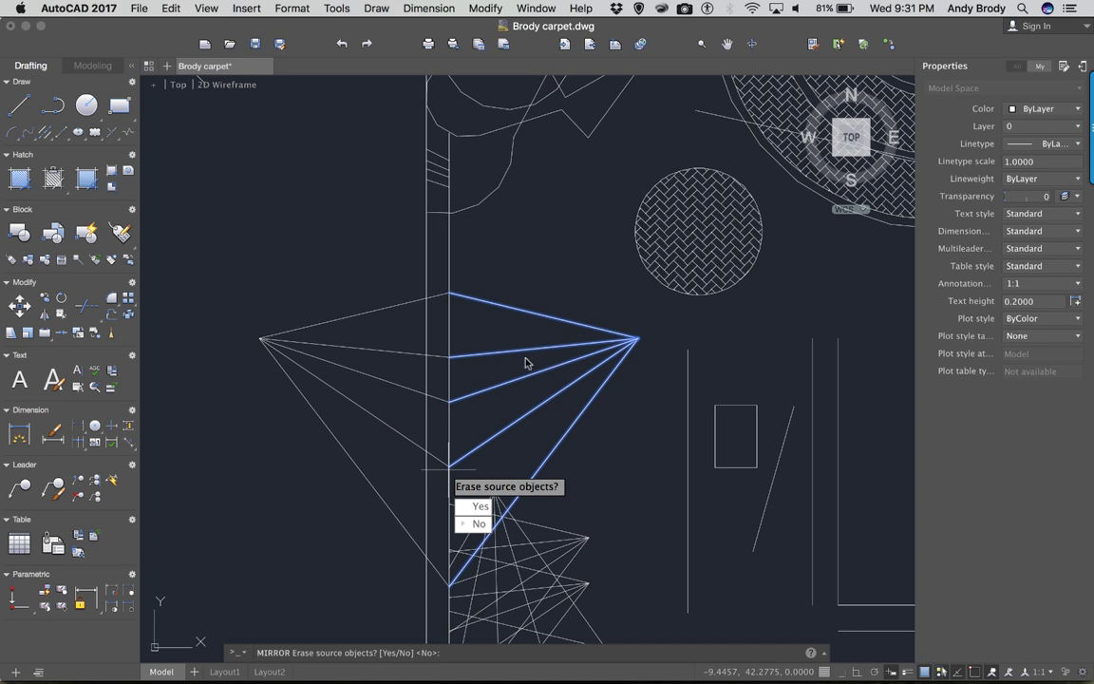
left_click(475, 525)
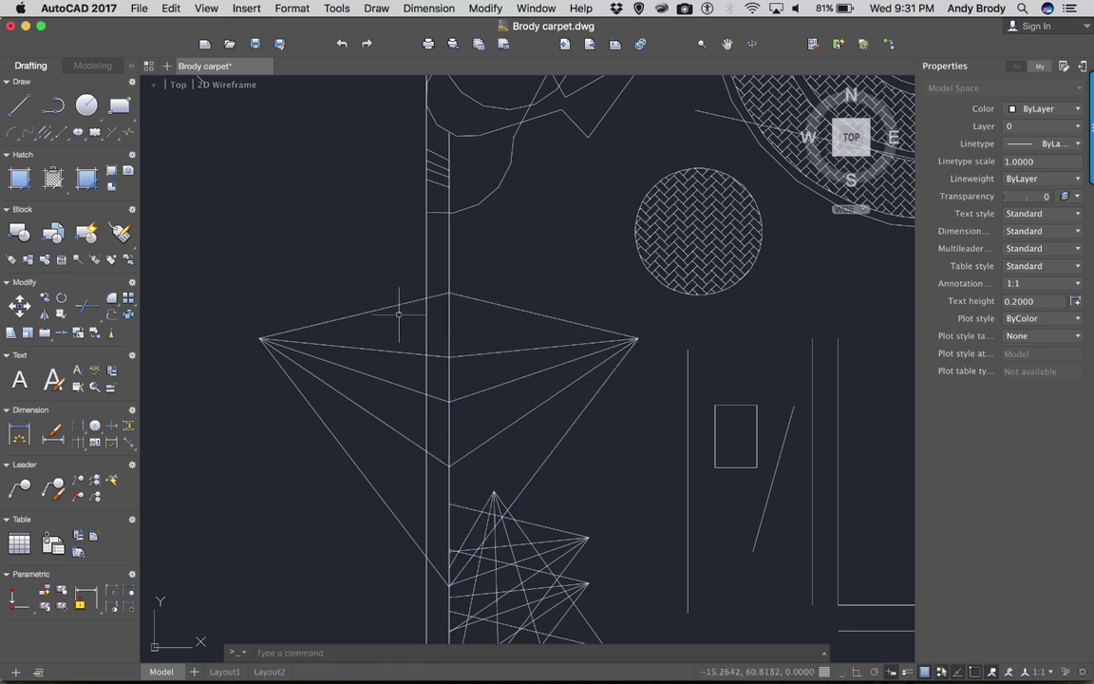
- Try mirroring the mirrored fan about a near-vertical line through its tip with the source lines erased, and undo that mirror
key("Return")
left_click(341, 283)
left_click(285, 409)
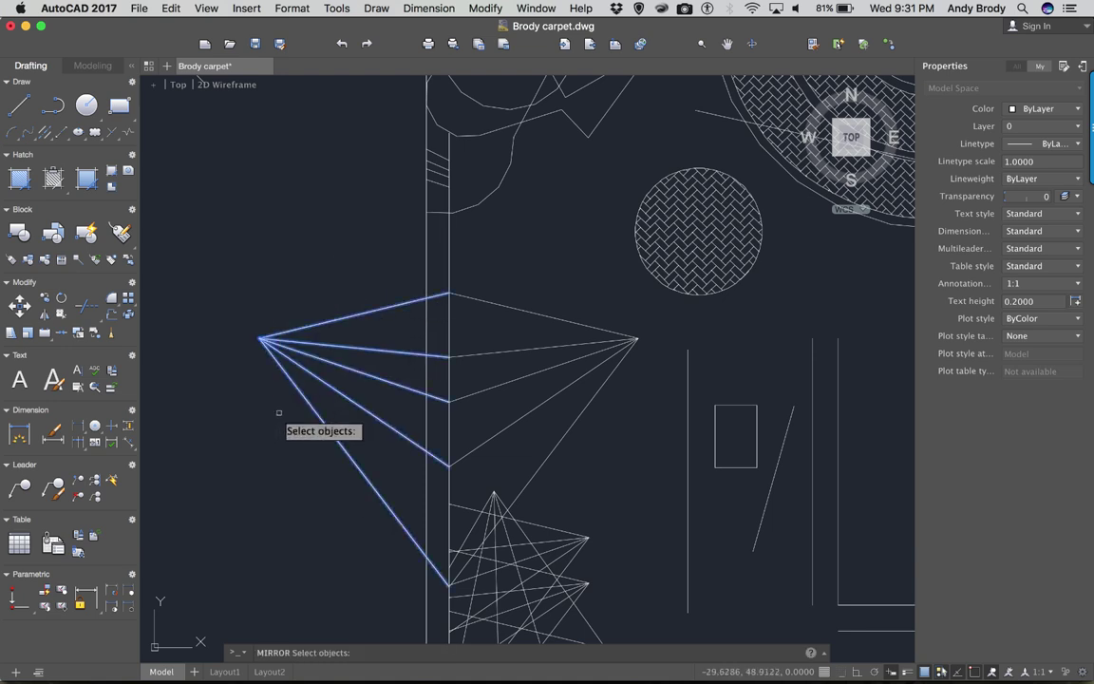
key("Return")
left_click(259, 338)
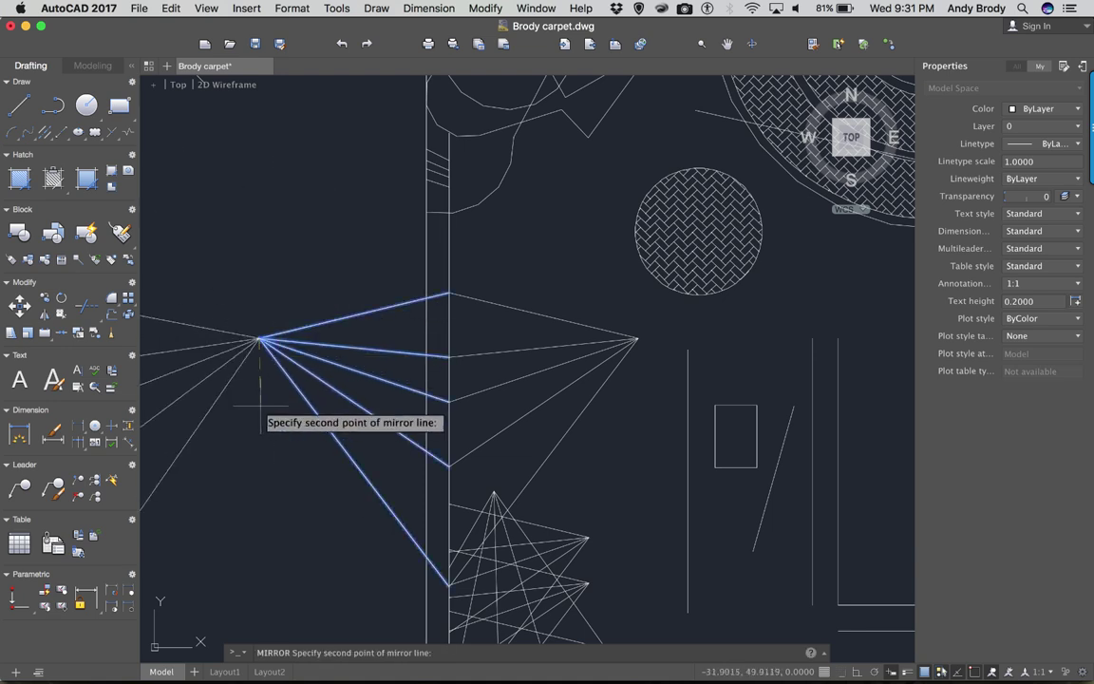
left_click(248, 465)
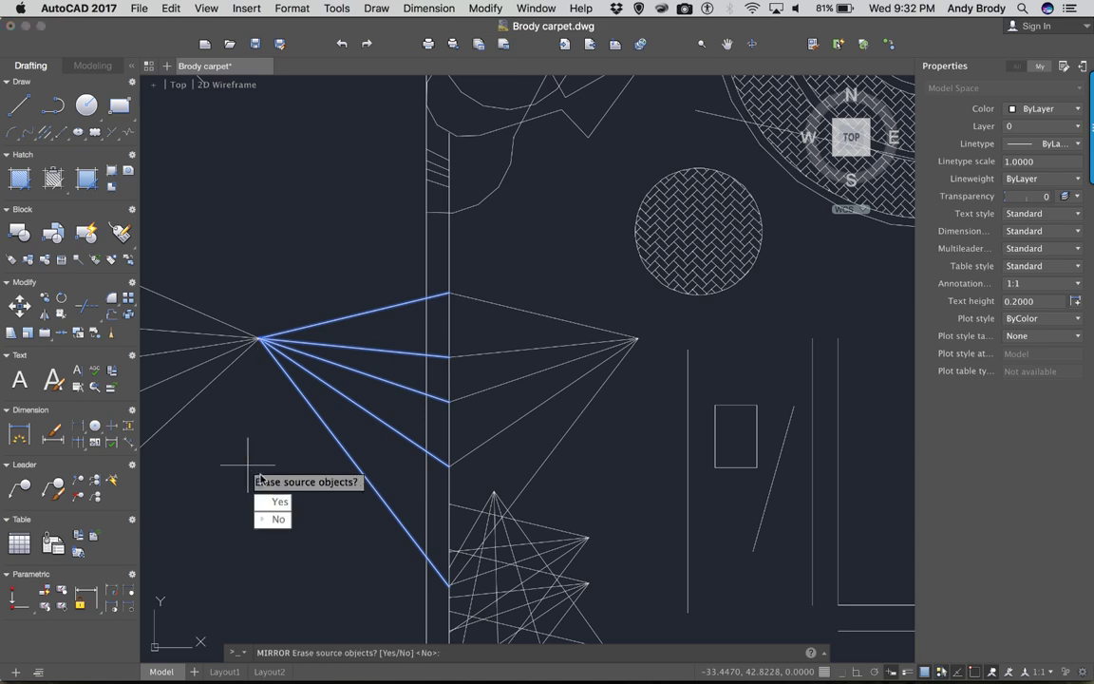
scroll(403, 465, "up", 2)
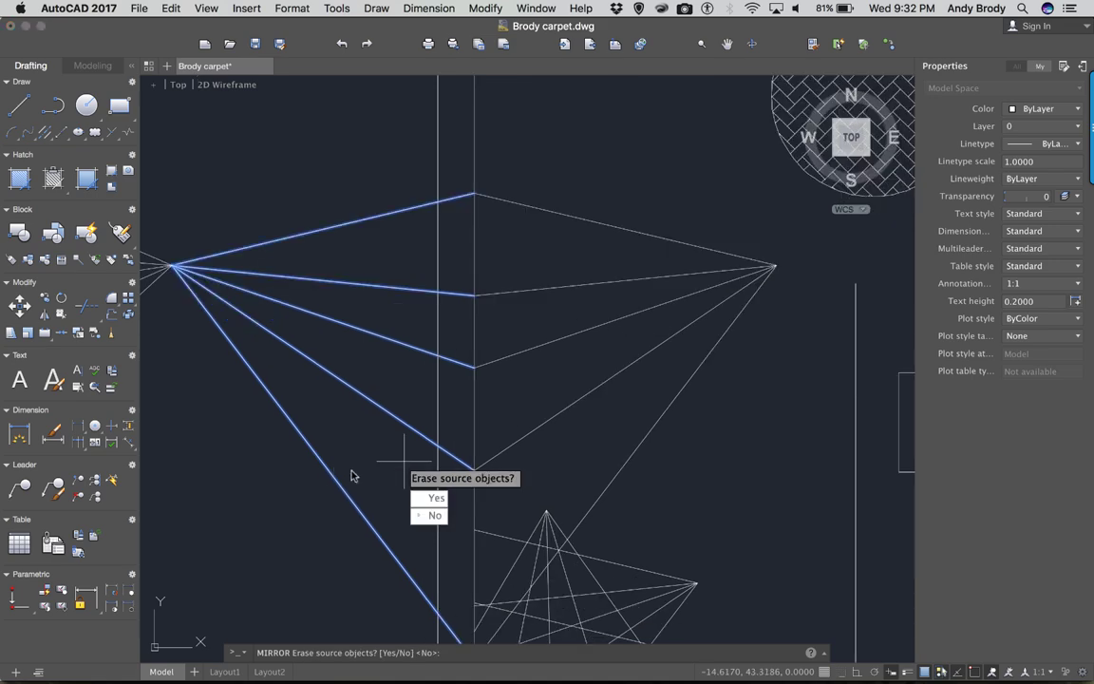
left_click(423, 499)
scroll(210, 418, "down", 2)
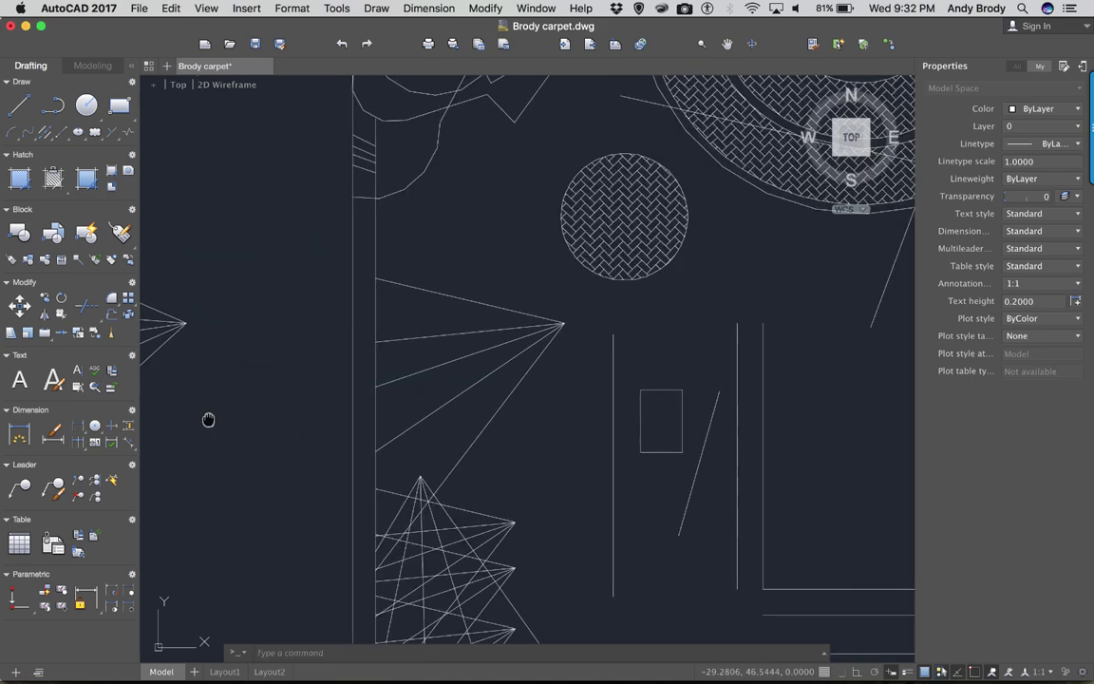
middle_click_drag(210, 417, 371, 414)
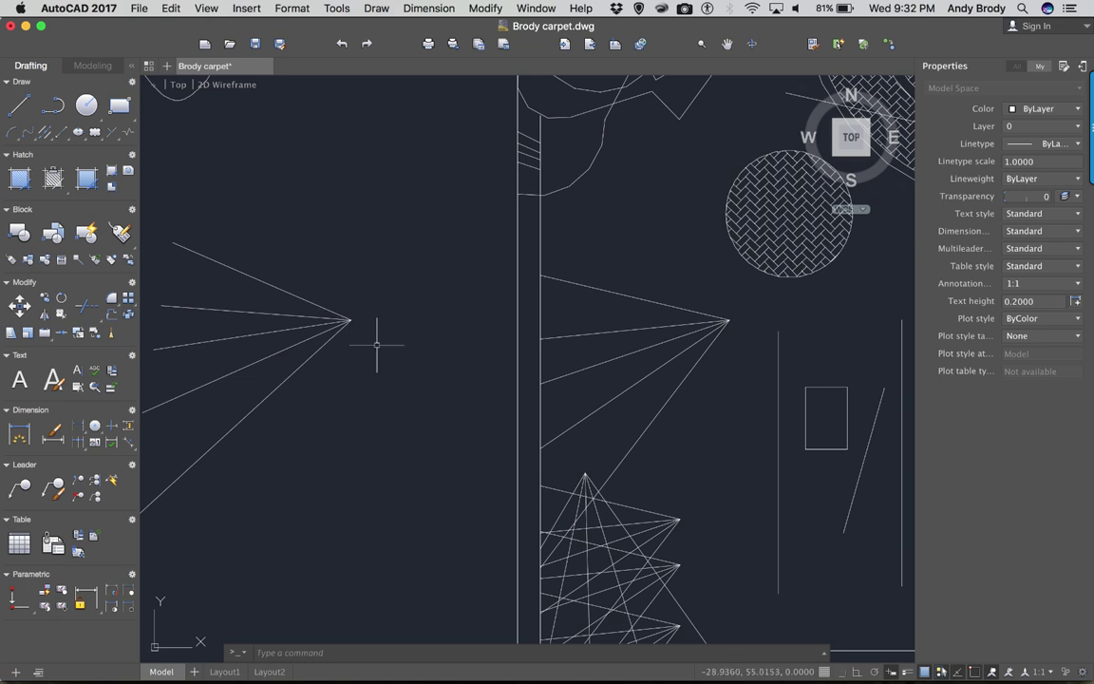
key("super+z")
key("super+z")
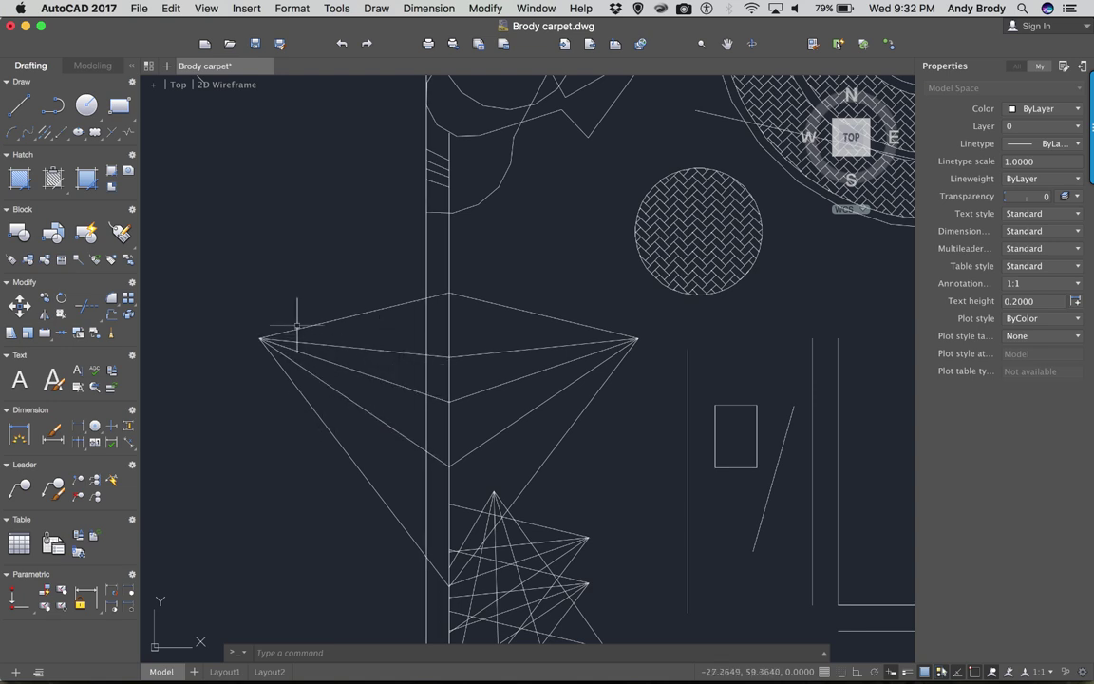
- Enlarge the small rectangle beside the slanted line with Scale, using a base point at its centre
type("scale")
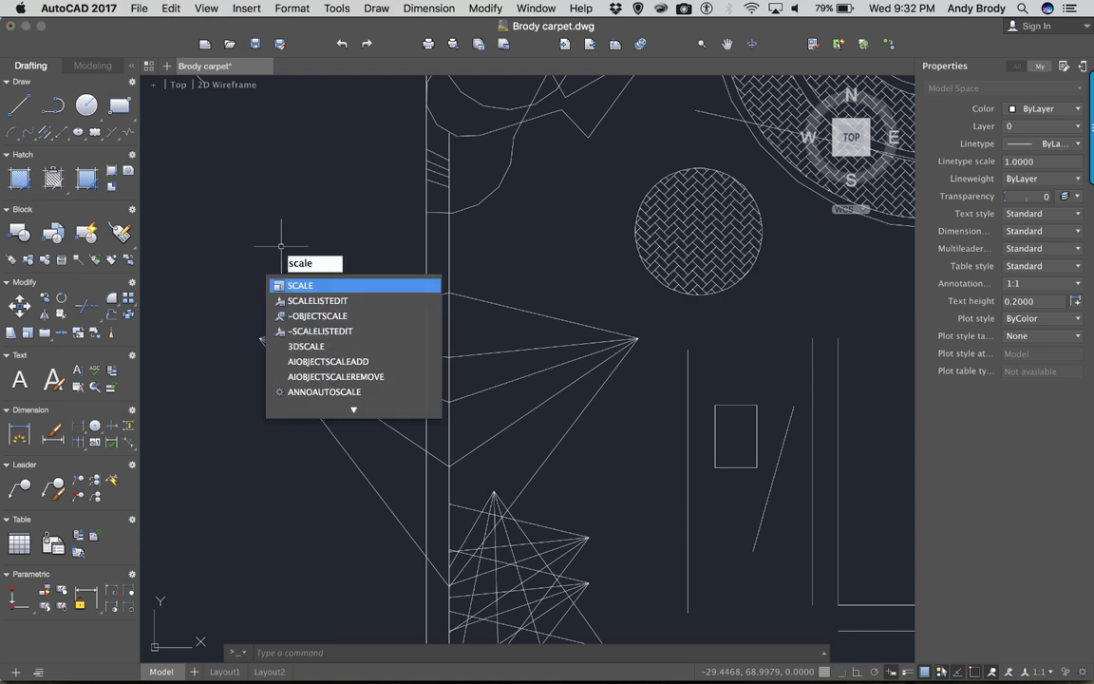
key("Return")
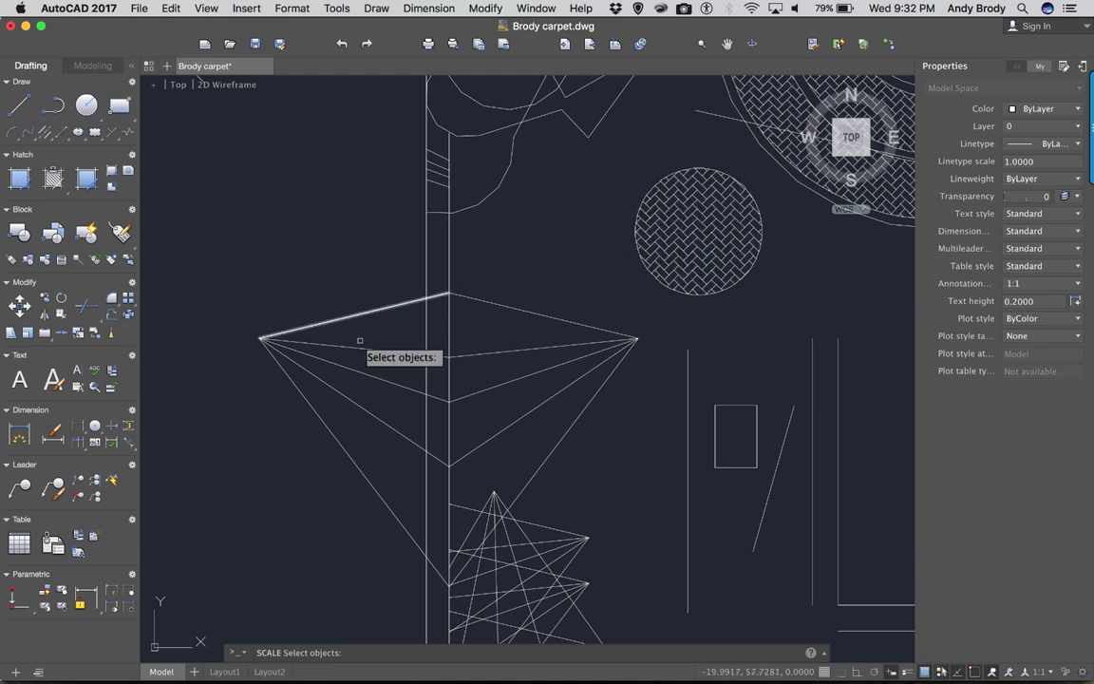
scroll(707, 446, "up", 4)
scroll(532, 415, "down", 2)
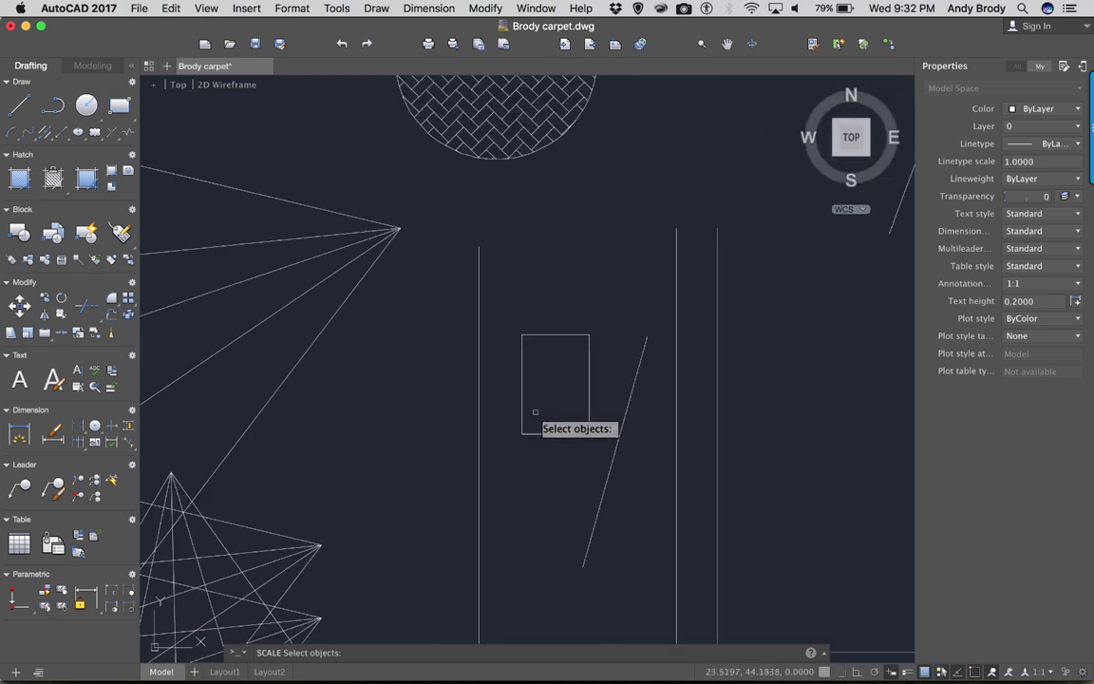
left_click(531, 432)
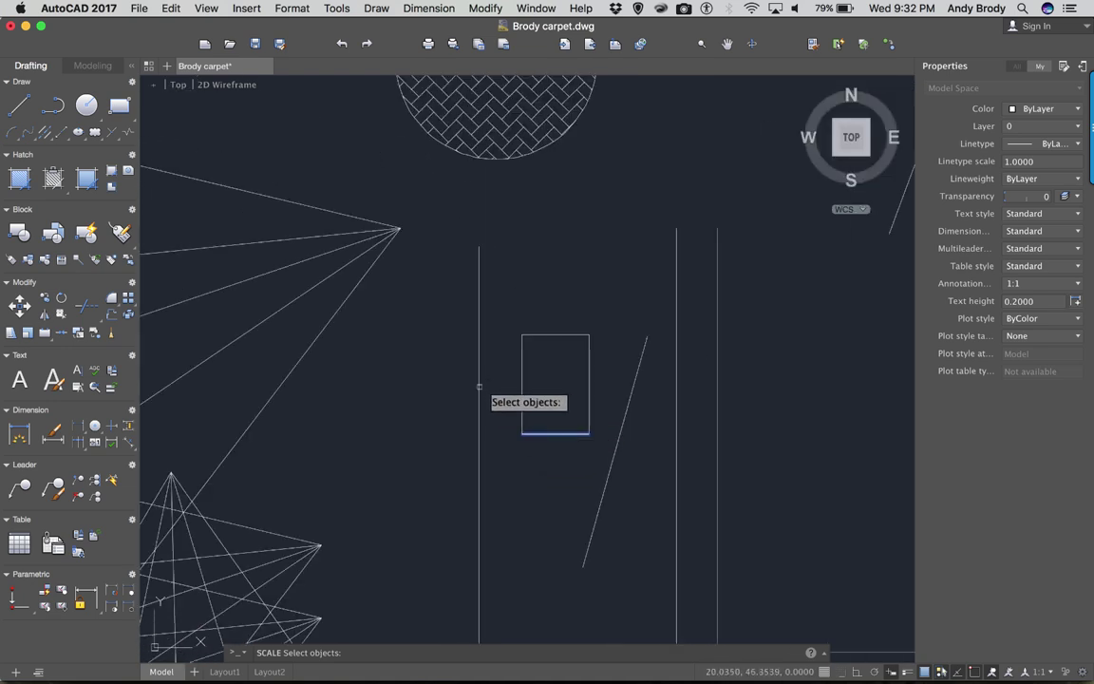
left_click(508, 310)
left_click(622, 461)
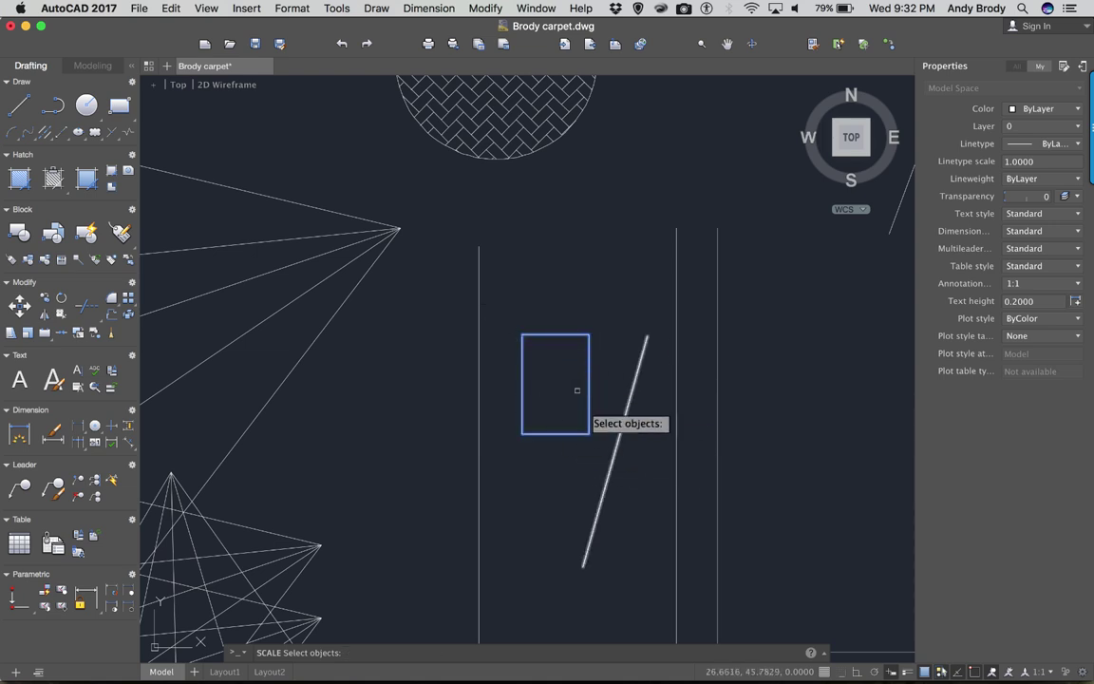
key("Return")
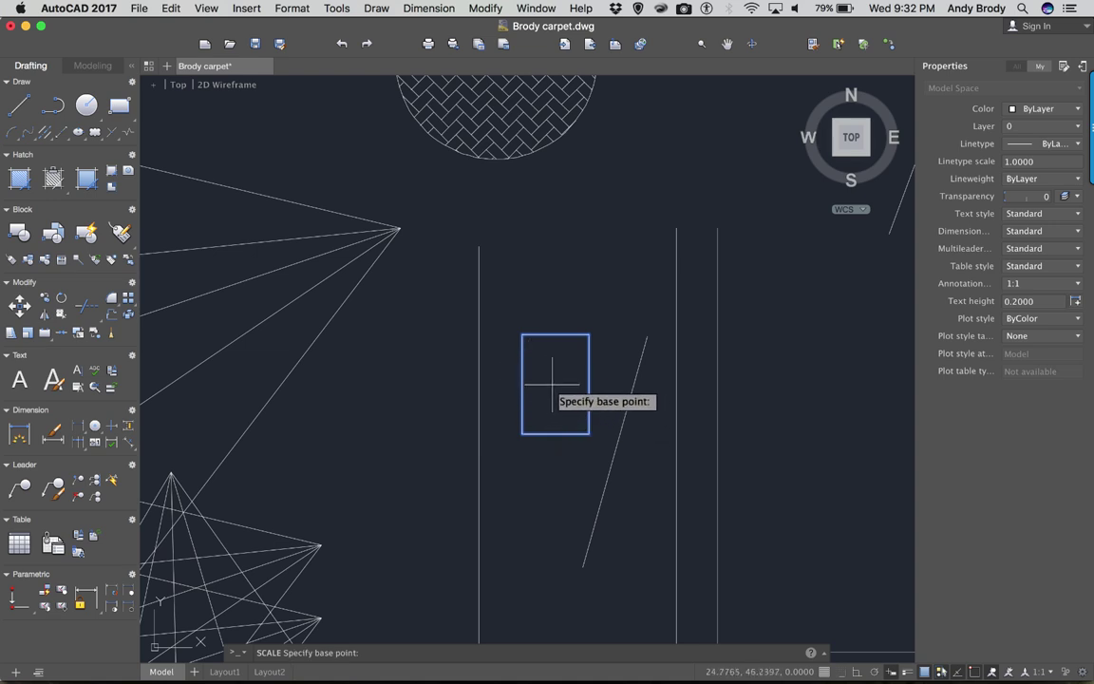
left_click(552, 387)
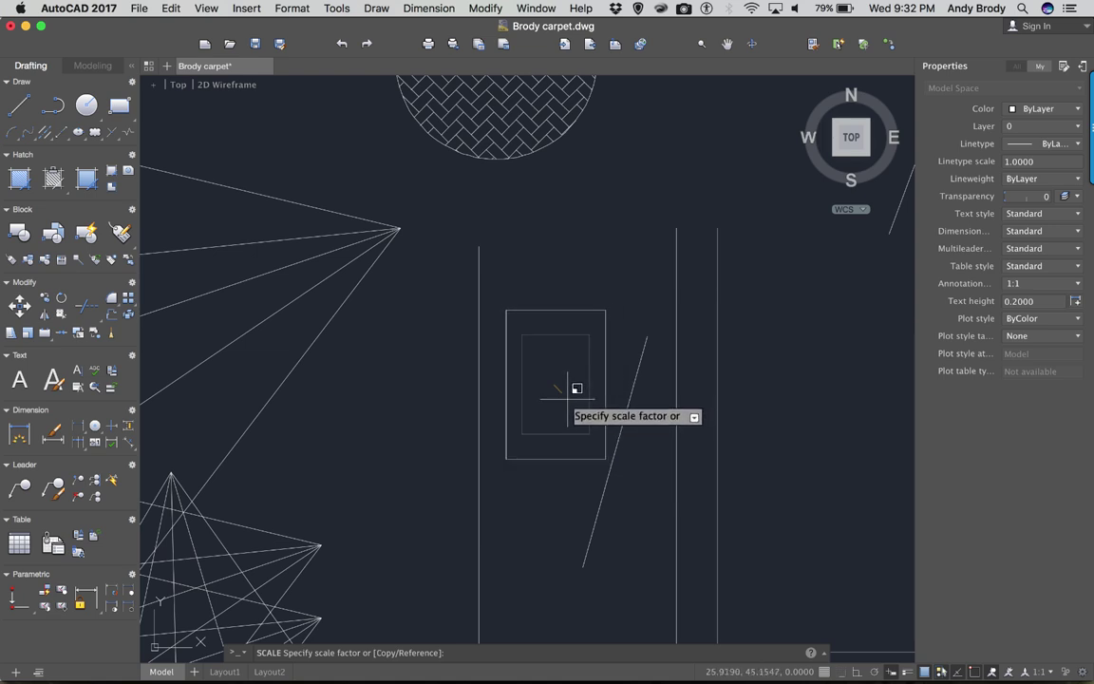
key("Escape")
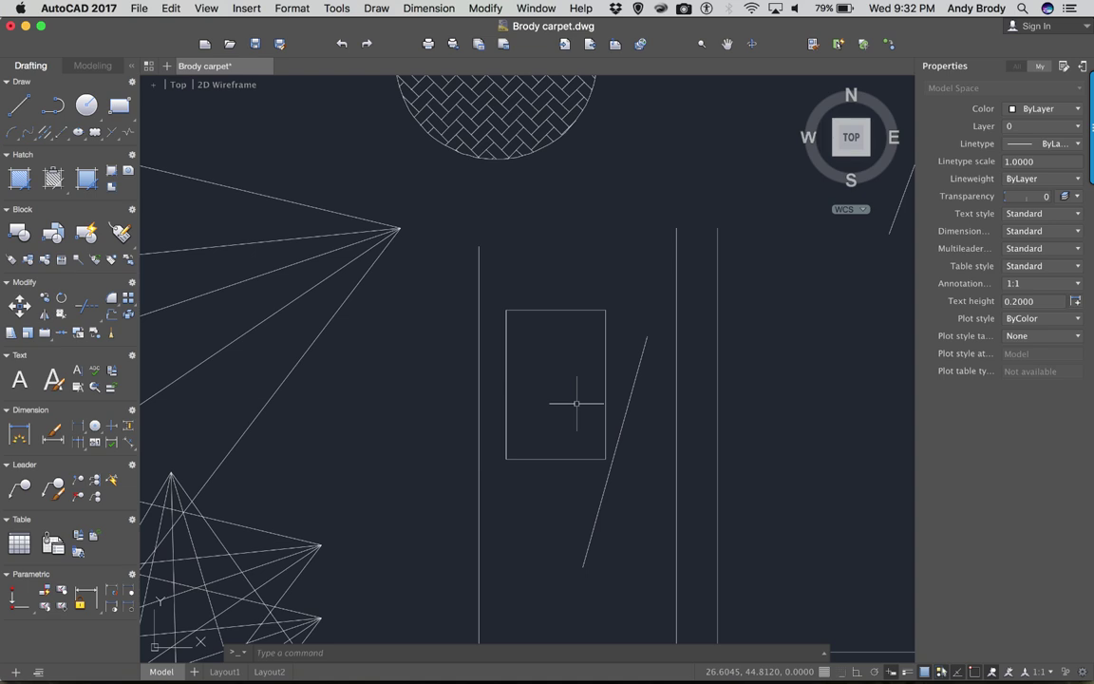
- Scale the previously selected rectangle by reference from its lower-right corner, using its bottom edge as the reference and a new length of 2
type("sc")
key("Return")
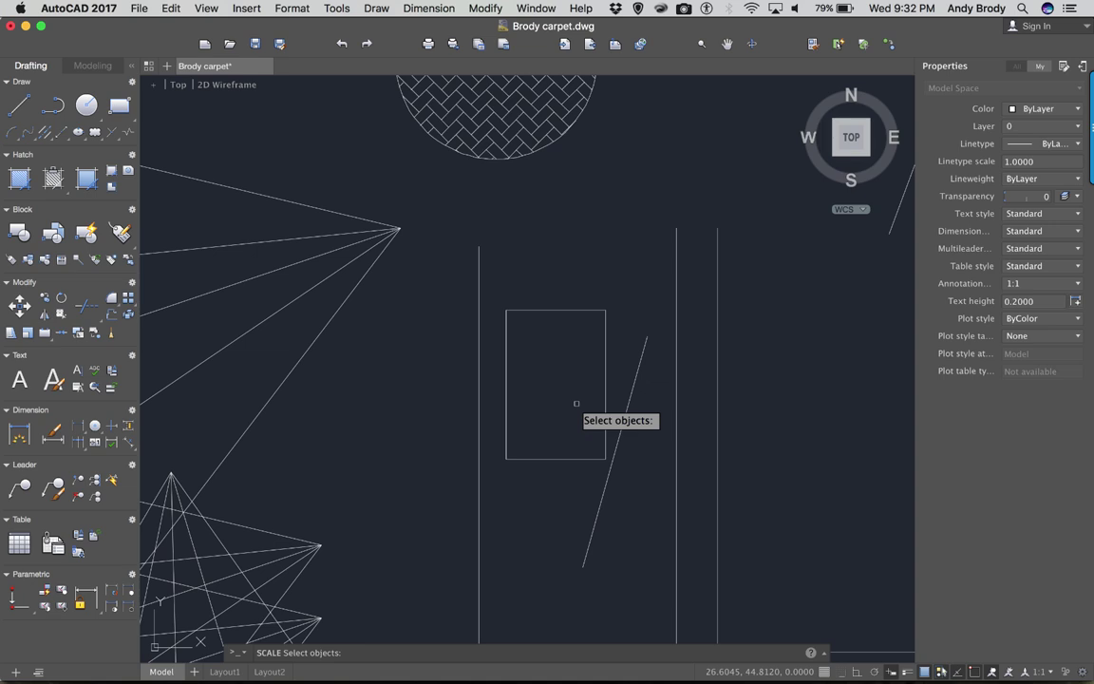
type("p")
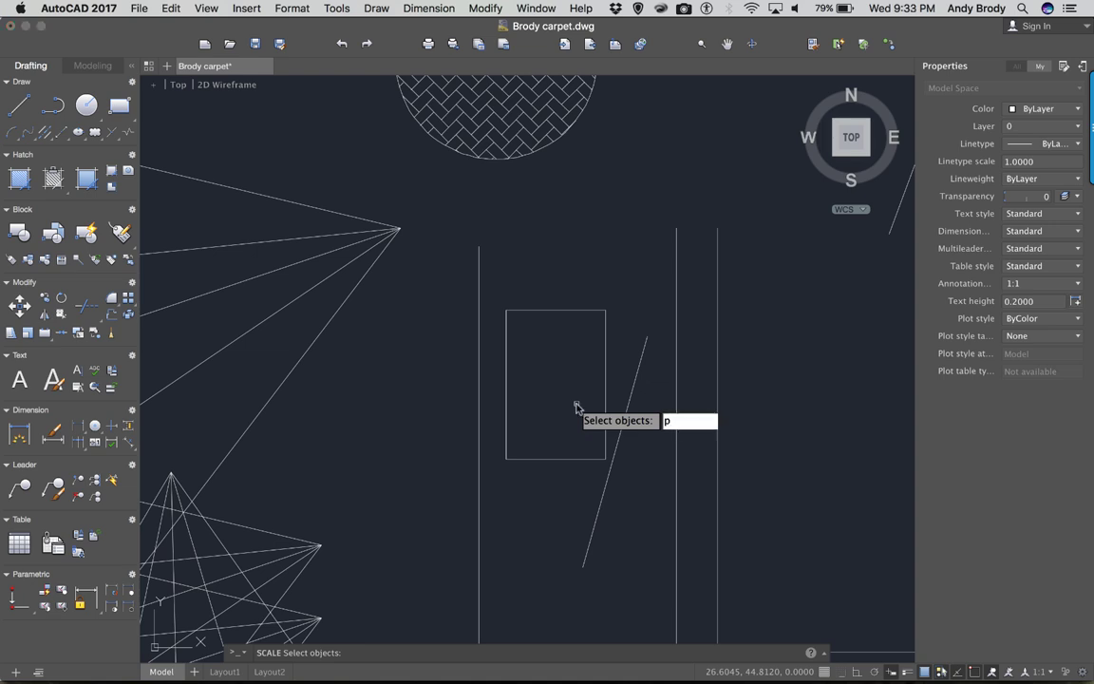
key("Return")
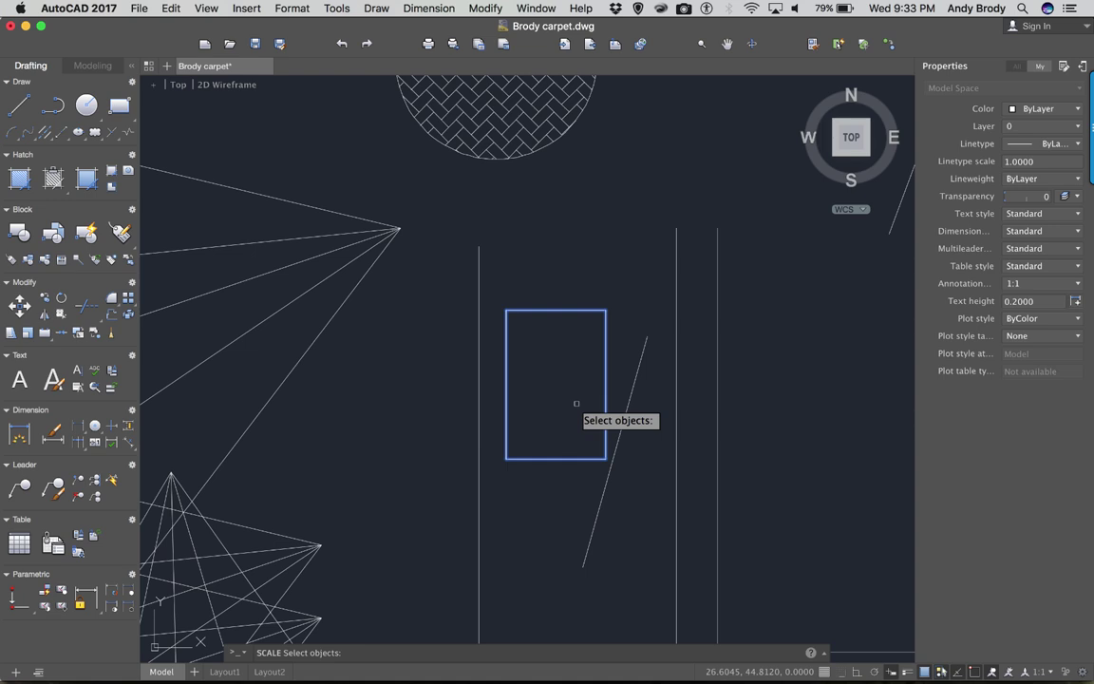
key("Return")
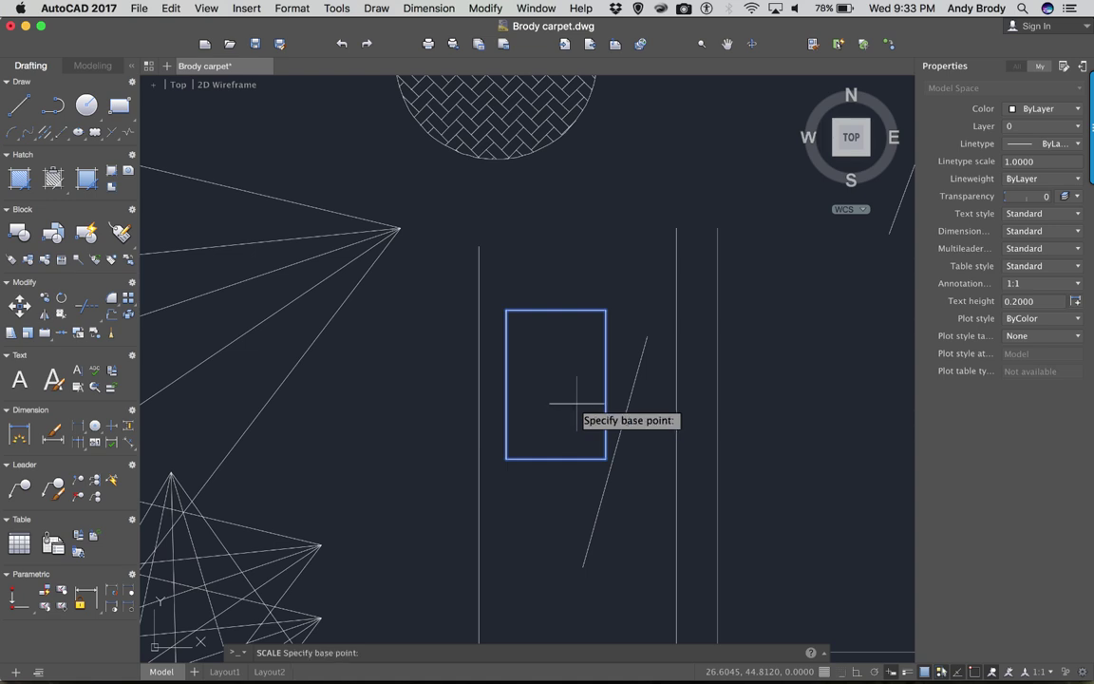
left_click(605, 458)
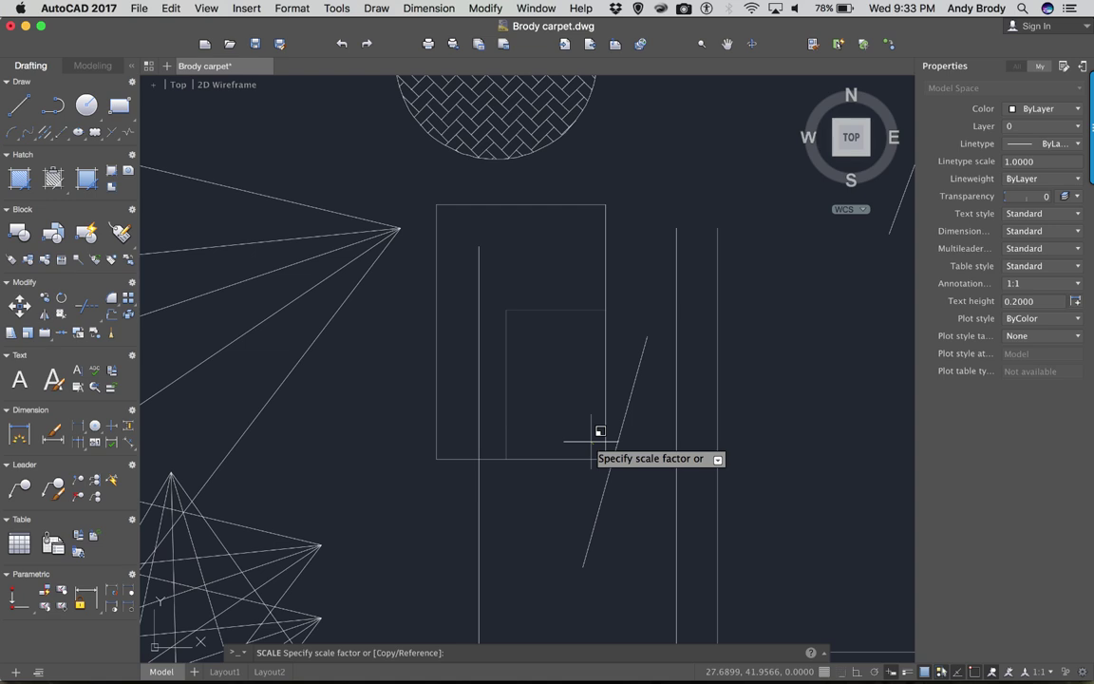
type("r")
key("Return")
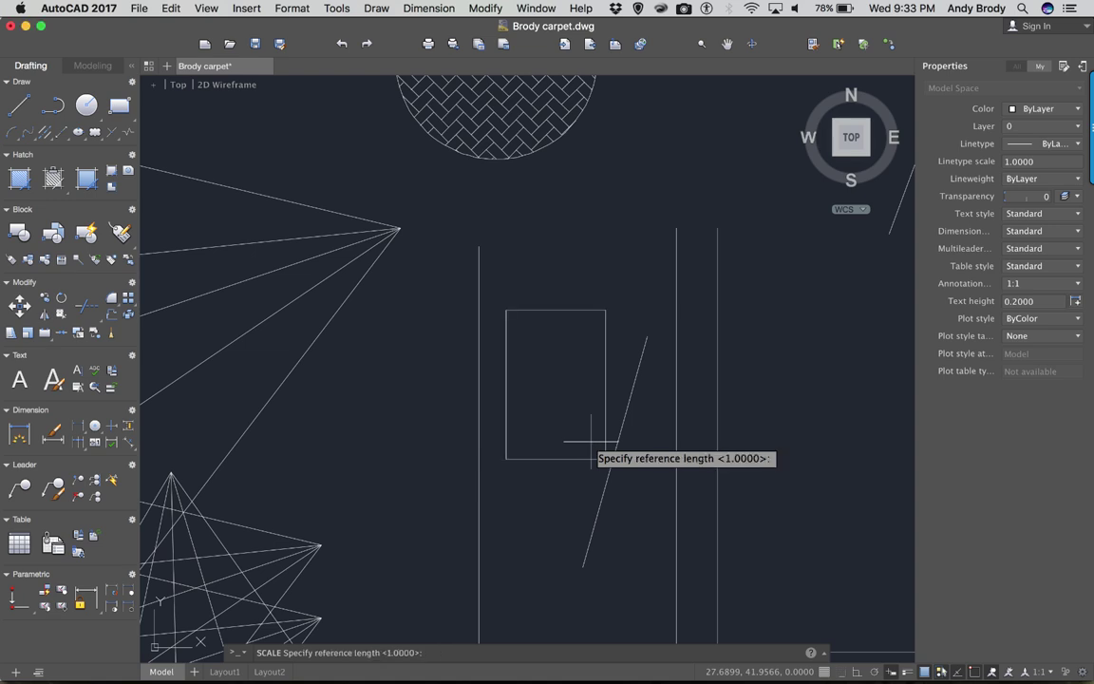
left_click(604, 459)
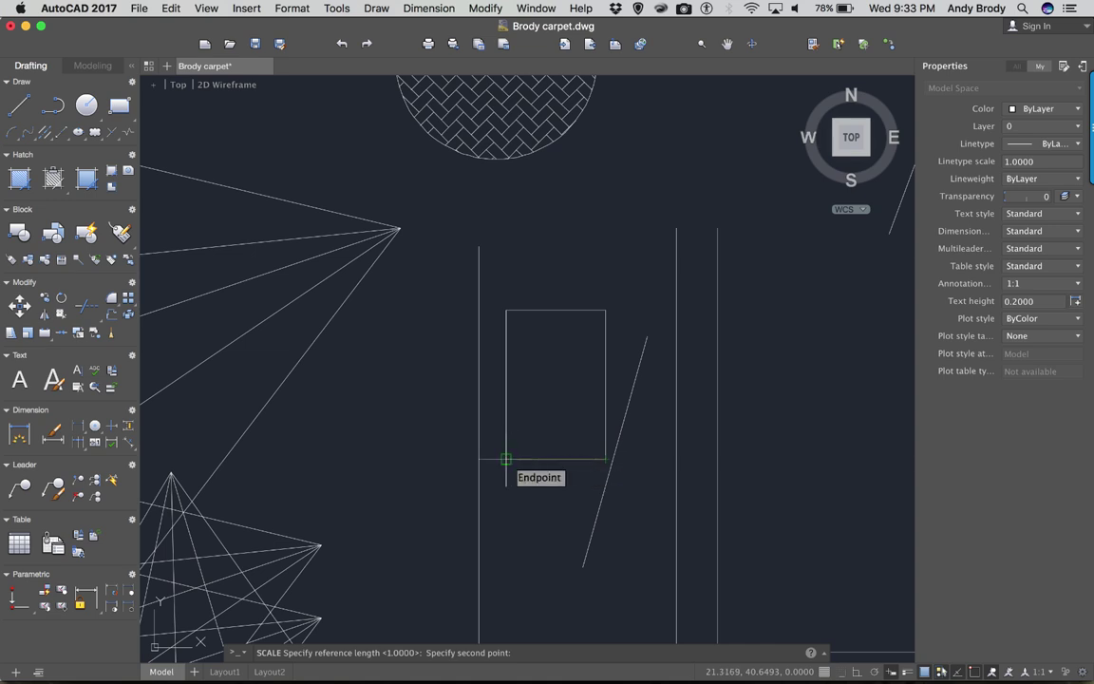
left_click(506, 459)
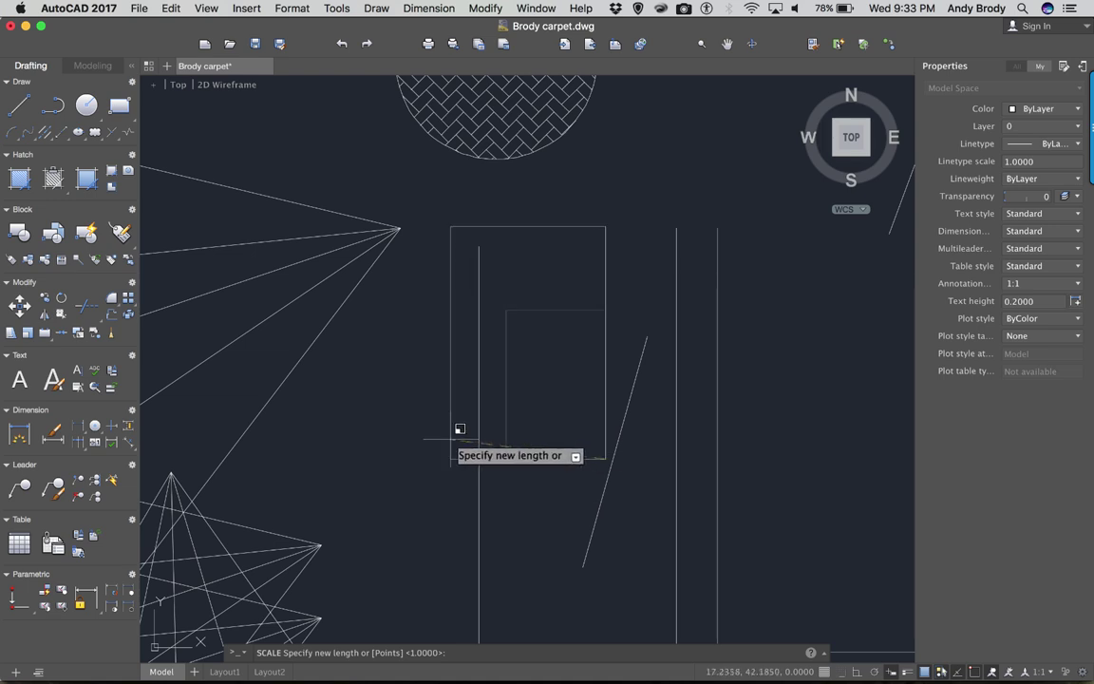
type("2")
key("Return")
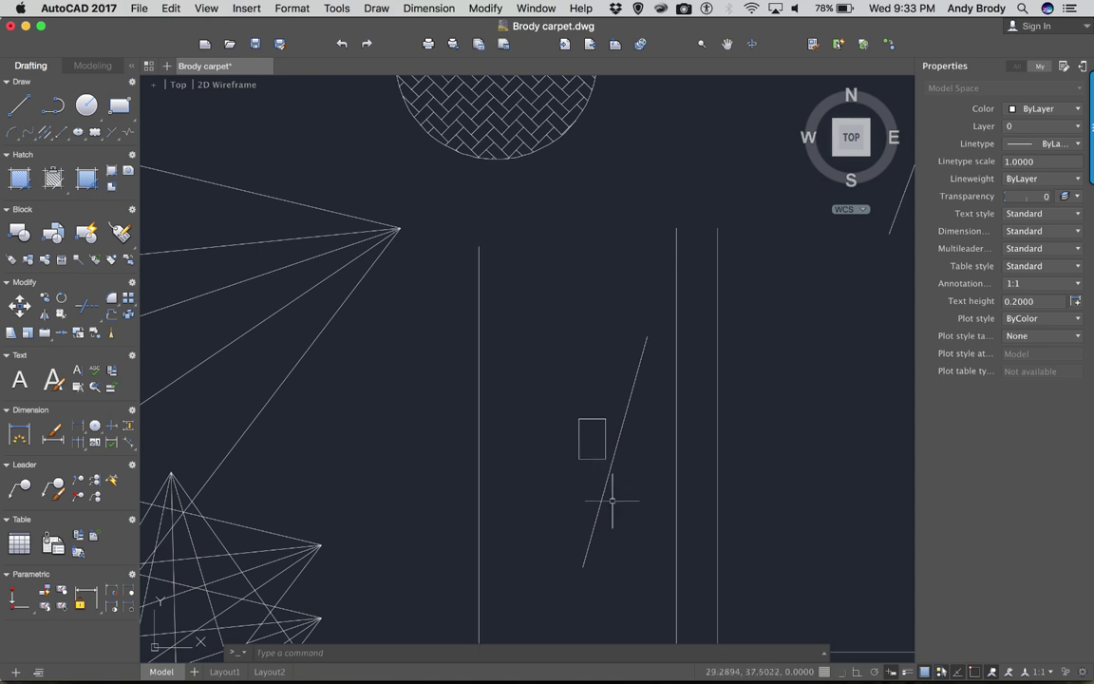
- Join the vertical line beside the slanted line to that slanted line in a sharp corner with Chamfer at its default distances
scroll(590, 447, "up", 4)
scroll(623, 491, "down", 4)
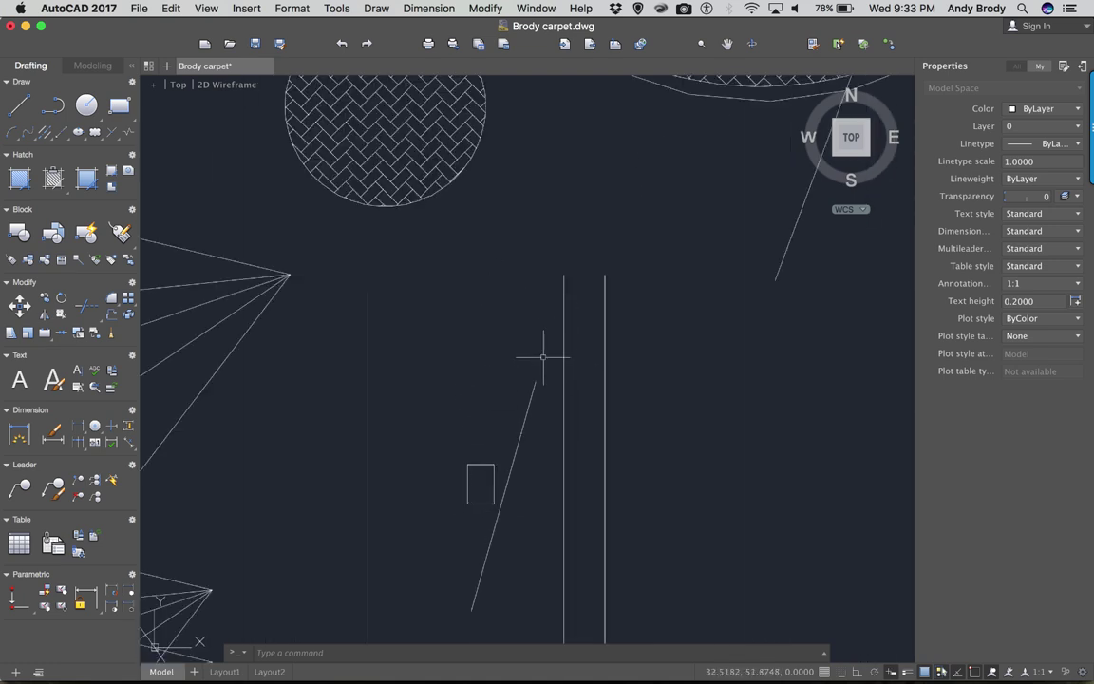
type("chamfer")
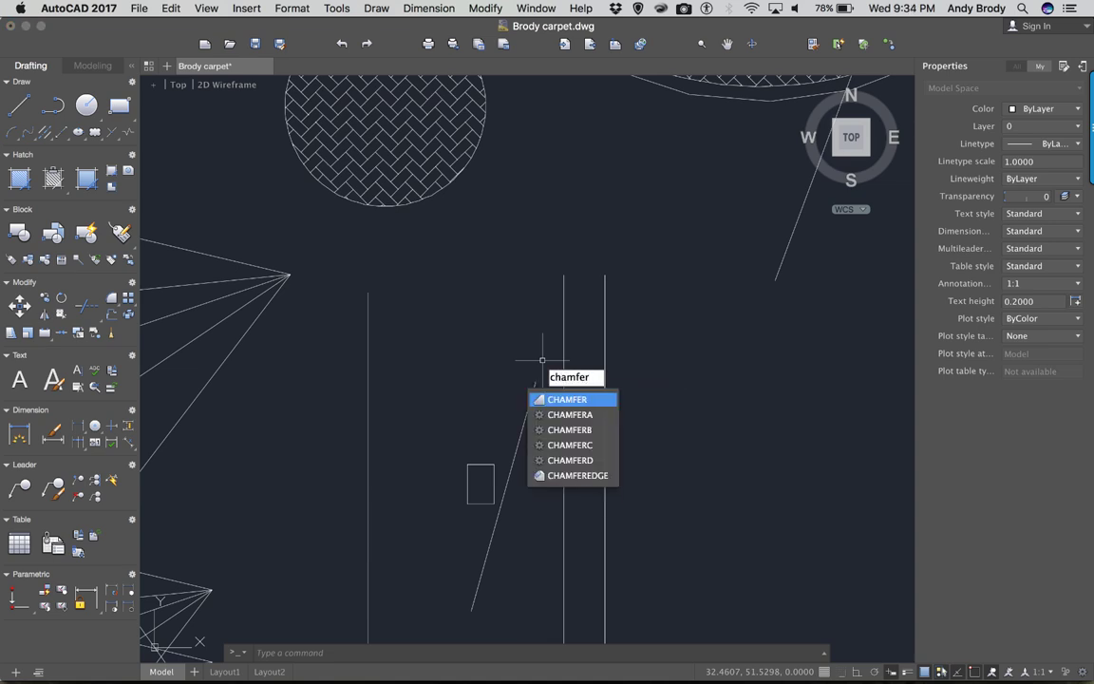
key("Return")
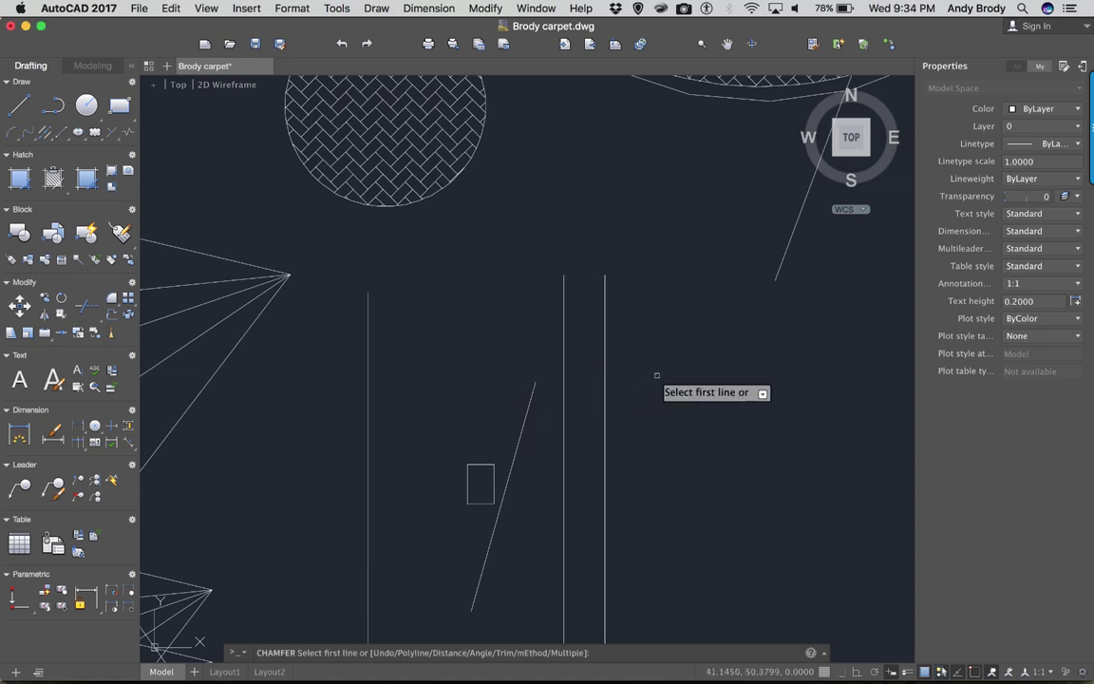
left_click(564, 454)
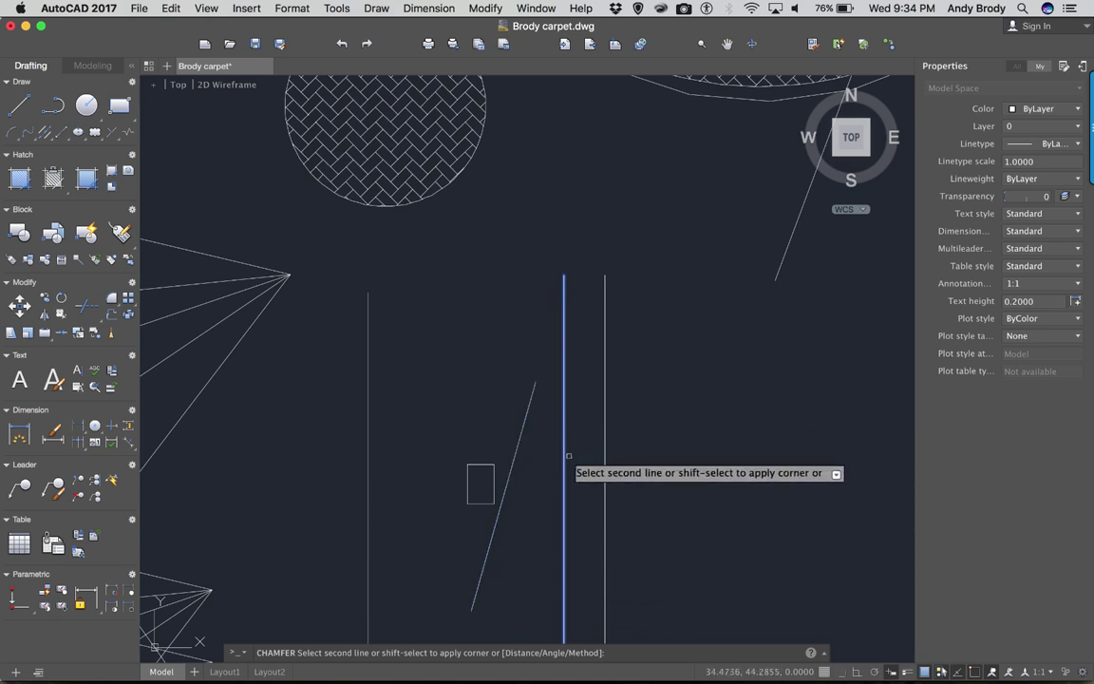
left_click(519, 439)
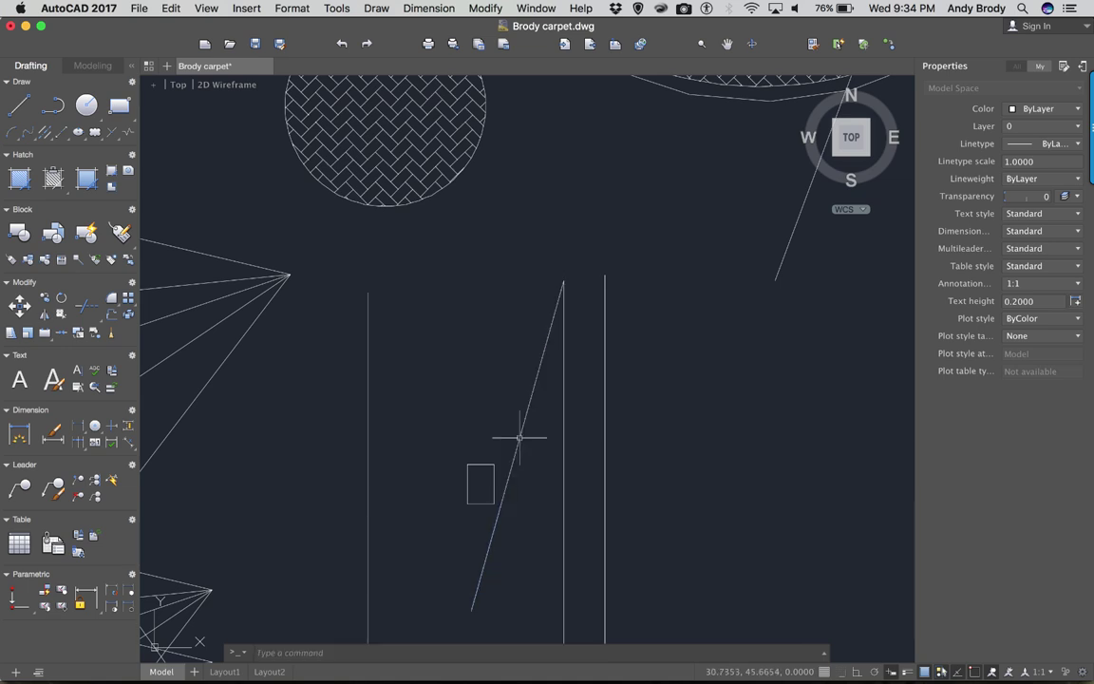
- Chamfer the top corner between the vertical and slanted lines with both distances set to 1
key("Return")
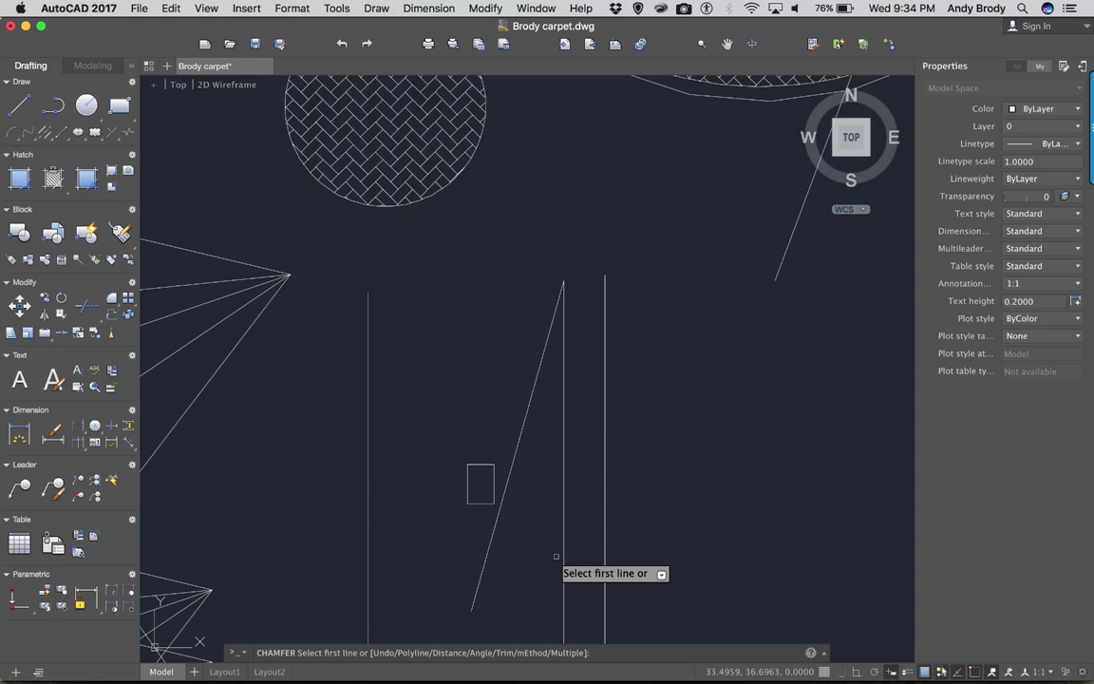
type("d")
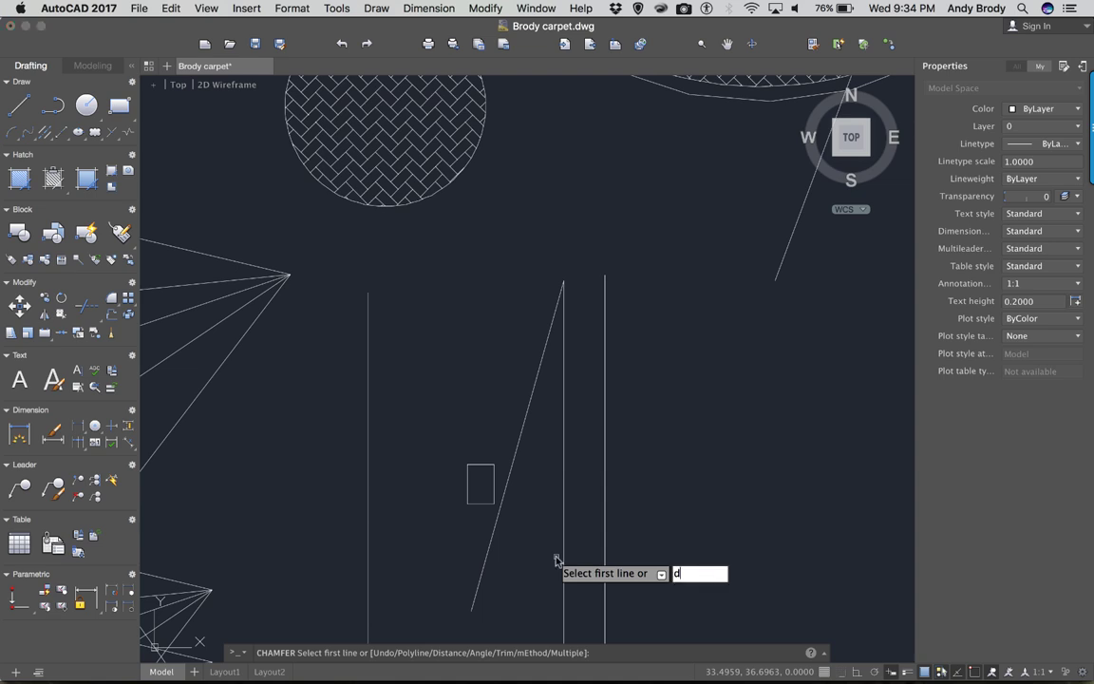
key("Return")
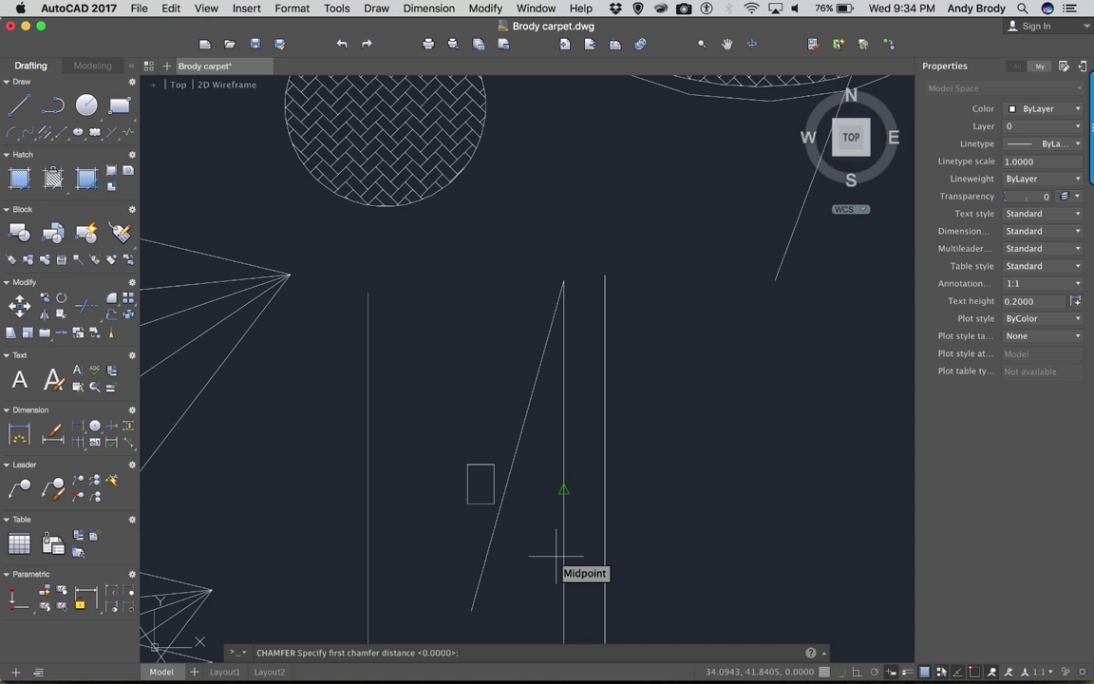
type("1")
key("Return")
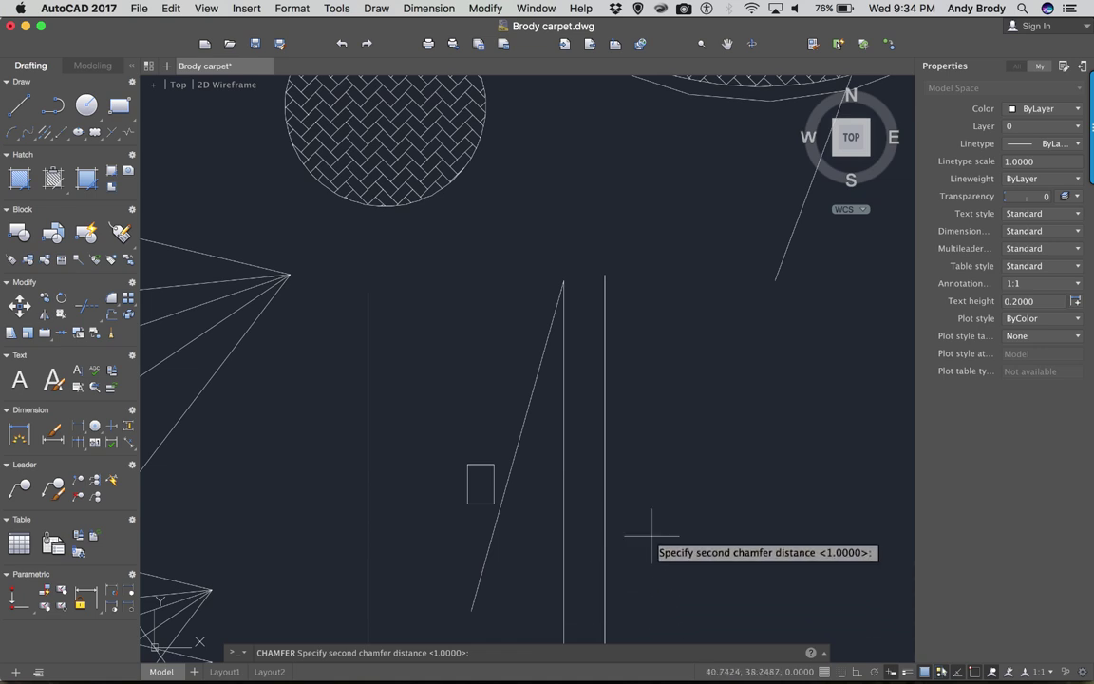
key("Return")
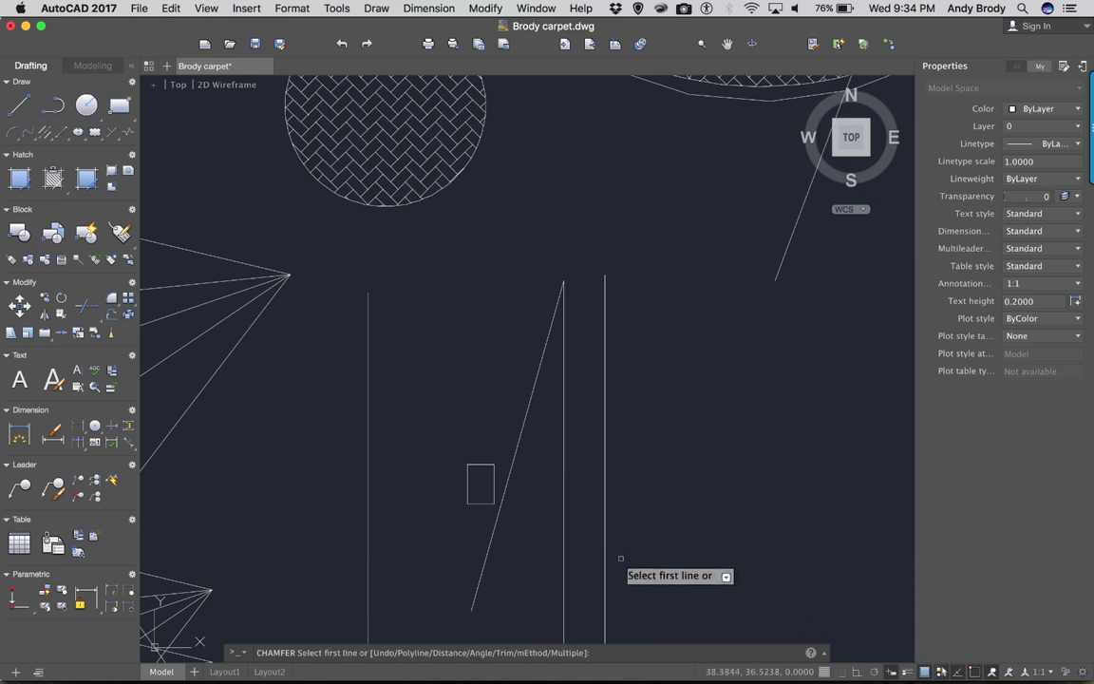
left_click(564, 597)
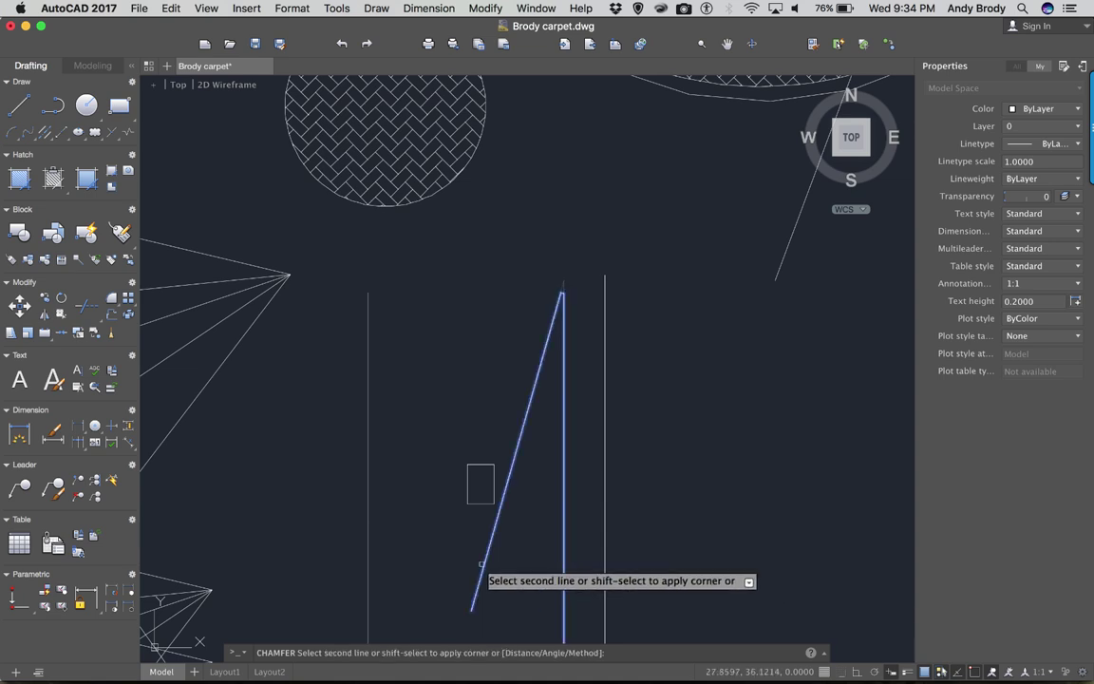
left_click(481, 563)
scroll(556, 300, "up", 6)
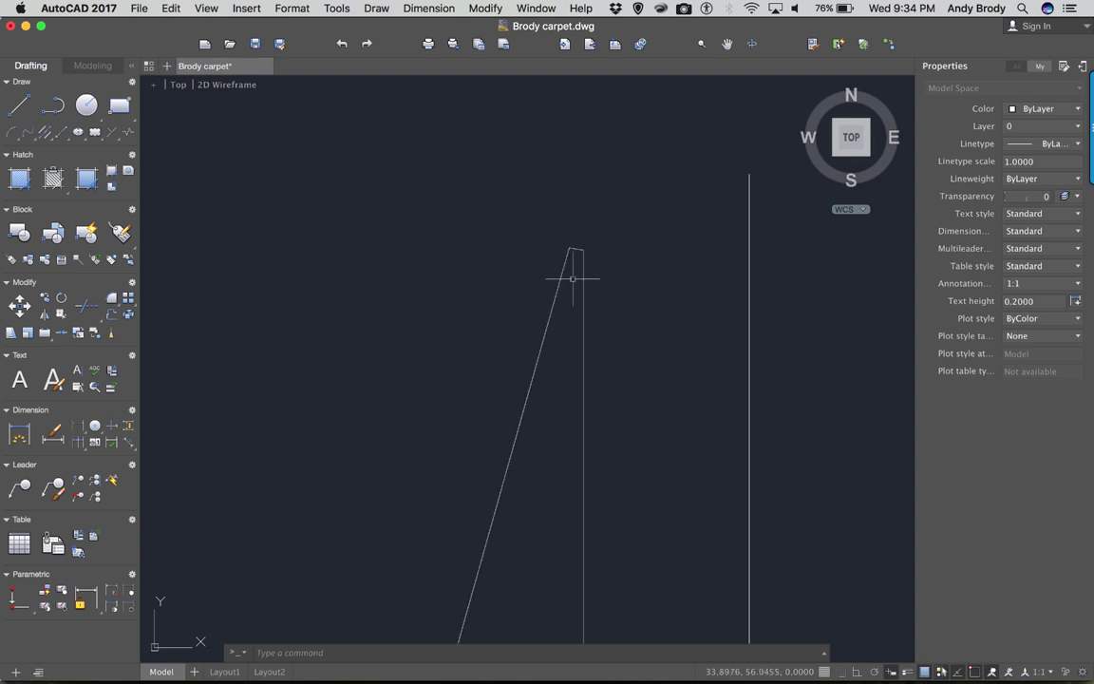
- Chamfer the same vertical and slanted lines again with both distances set to 3
scroll(610, 345, "down", 5)
key("Return")
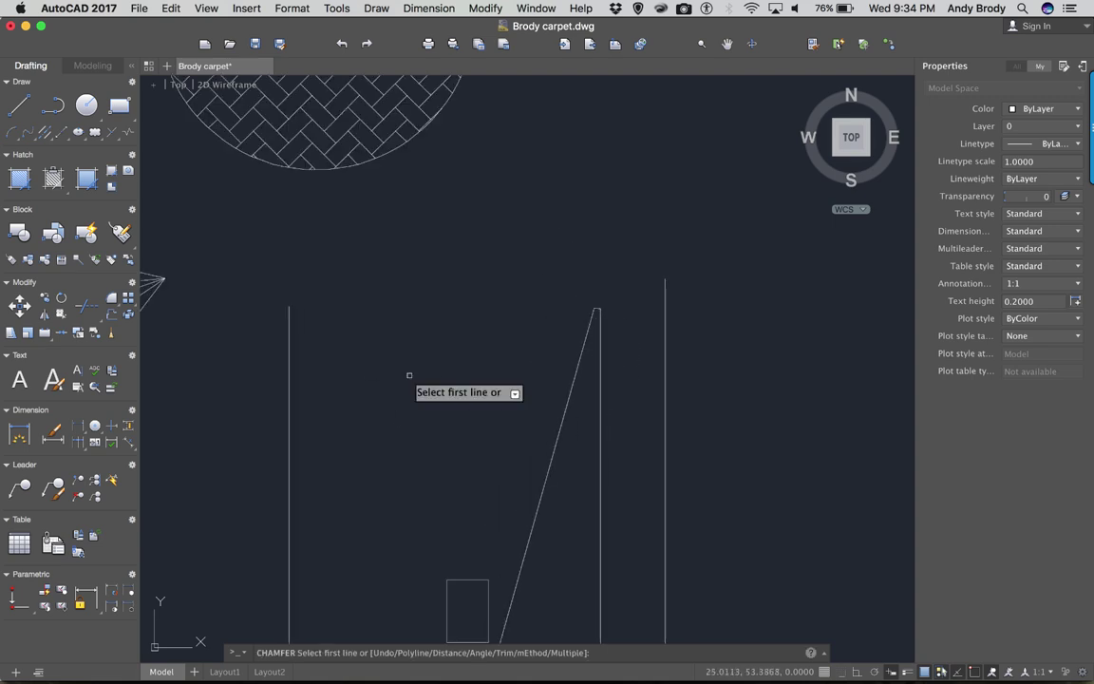
type("d")
key("Return")
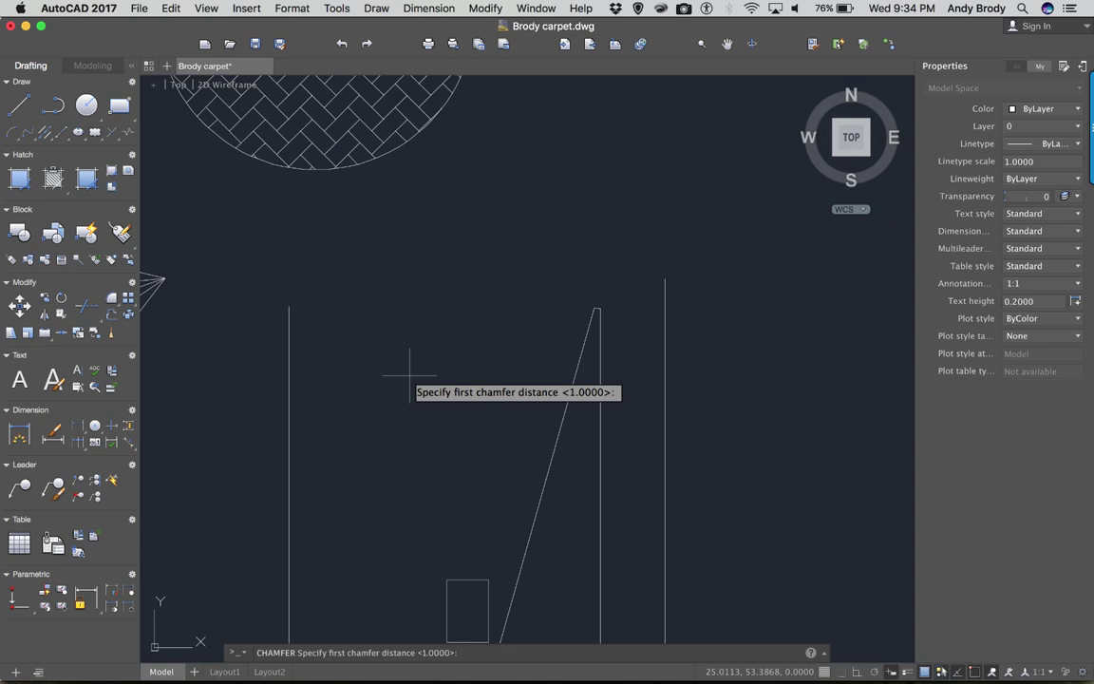
type("3")
key("Return")
key("Return")
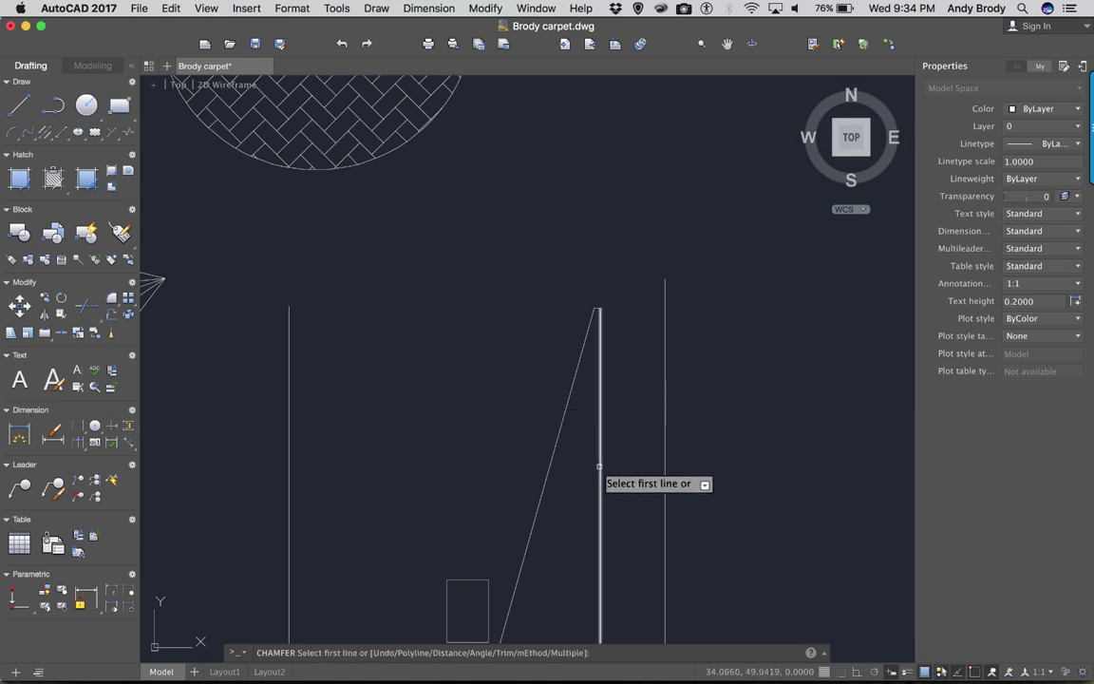
left_click(599, 466)
left_click(559, 476)
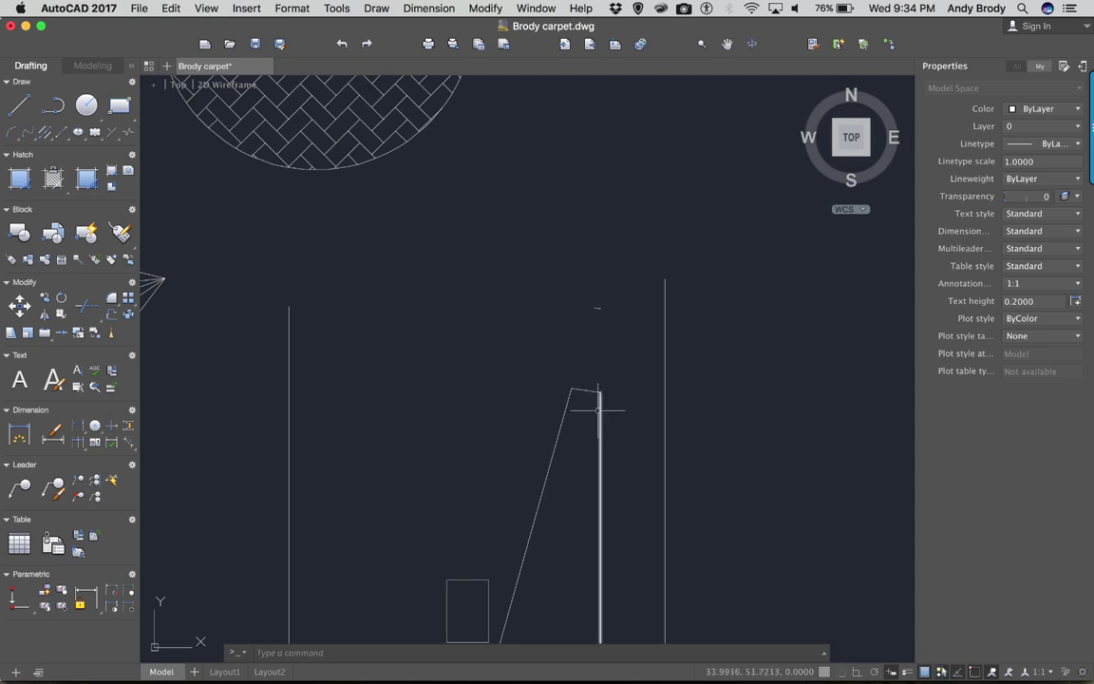
scroll(598, 362, "down", 2)
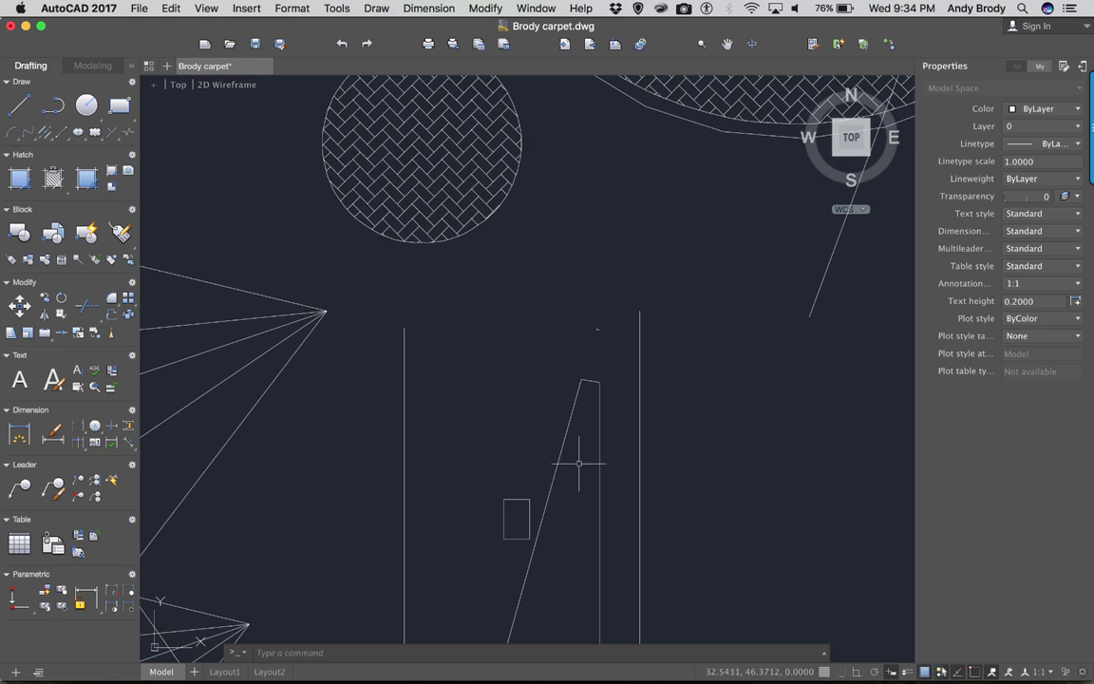
- Round the top between the vertical and slanted lines with Fillet, using a new non-zero radius
type("fillet")
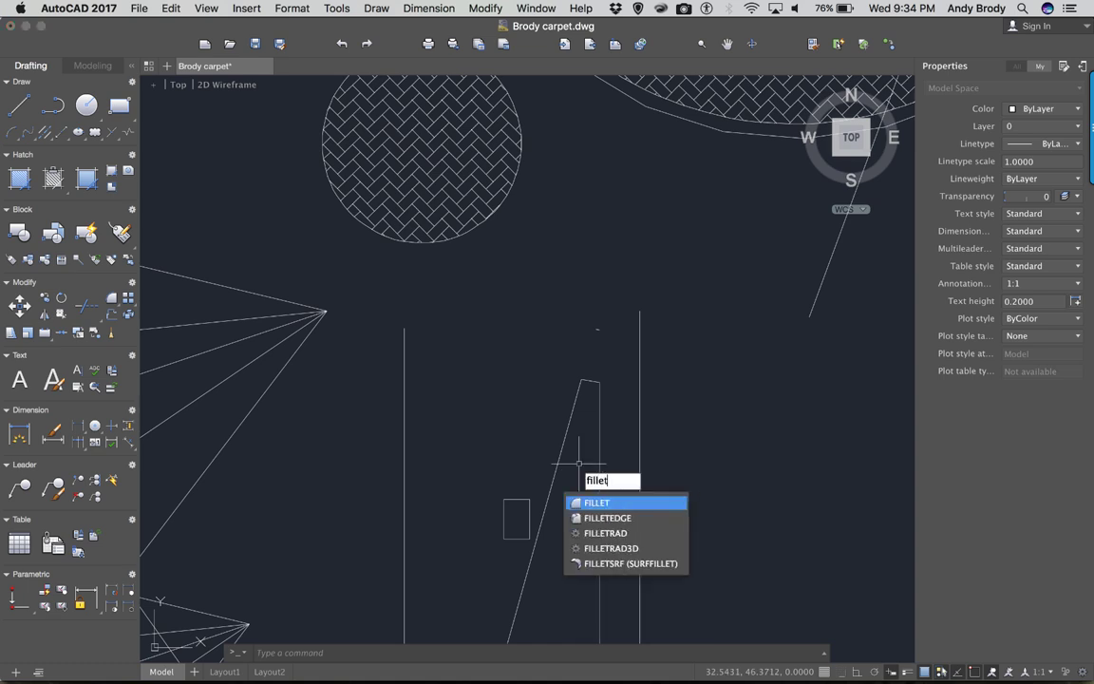
key("Return")
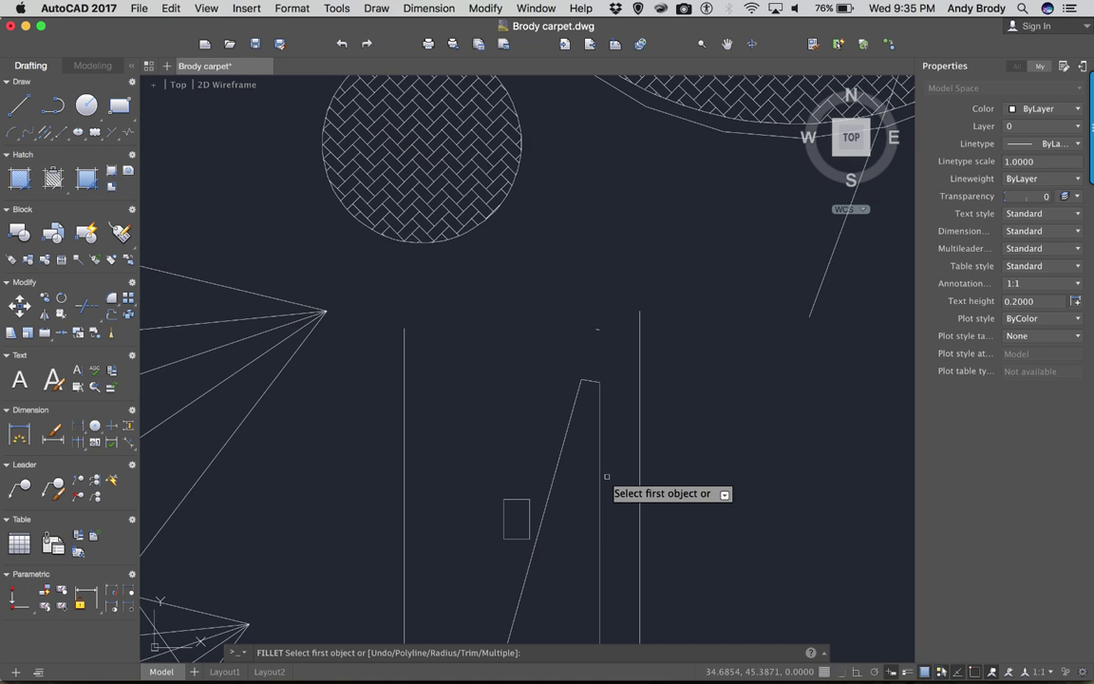
type("r")
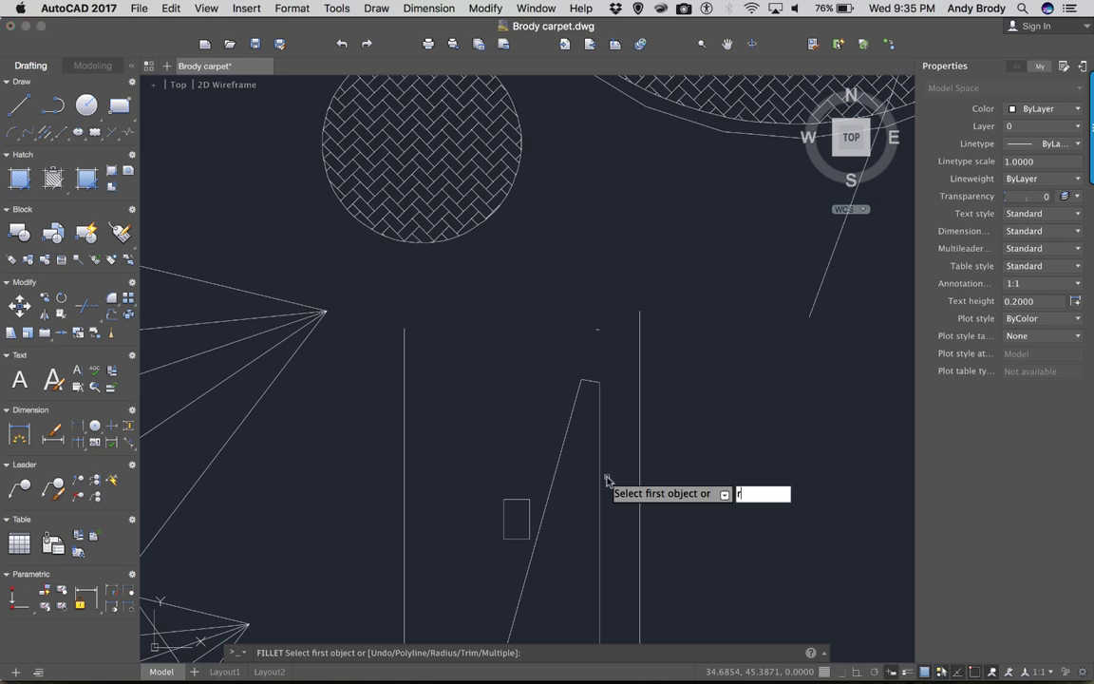
key("Return")
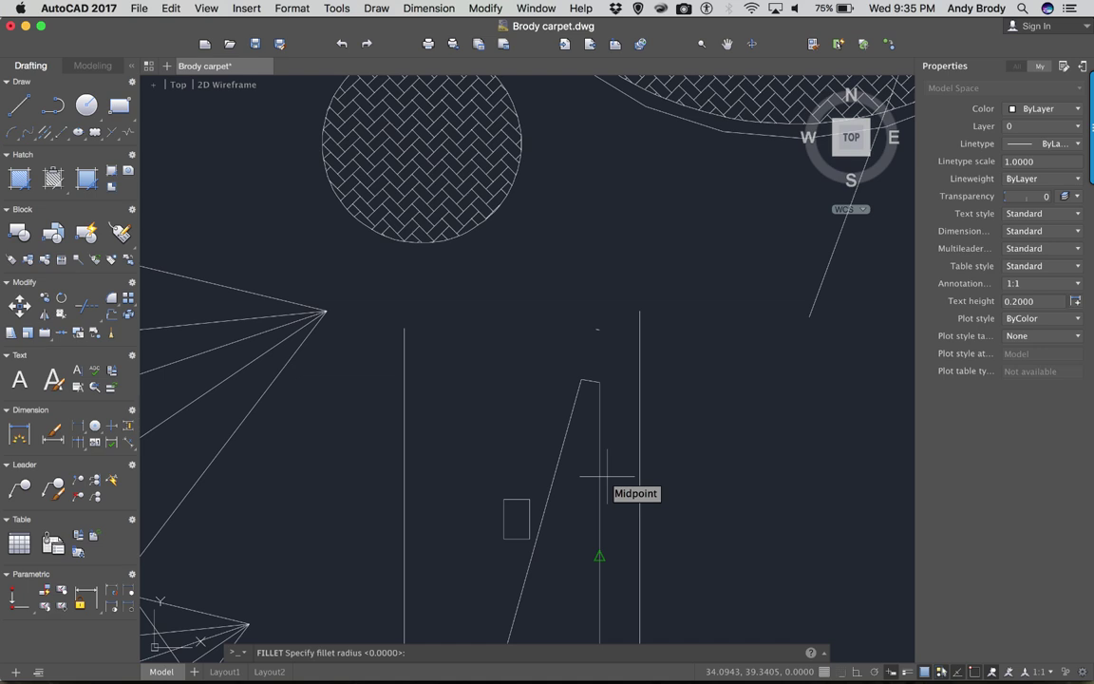
type("1")
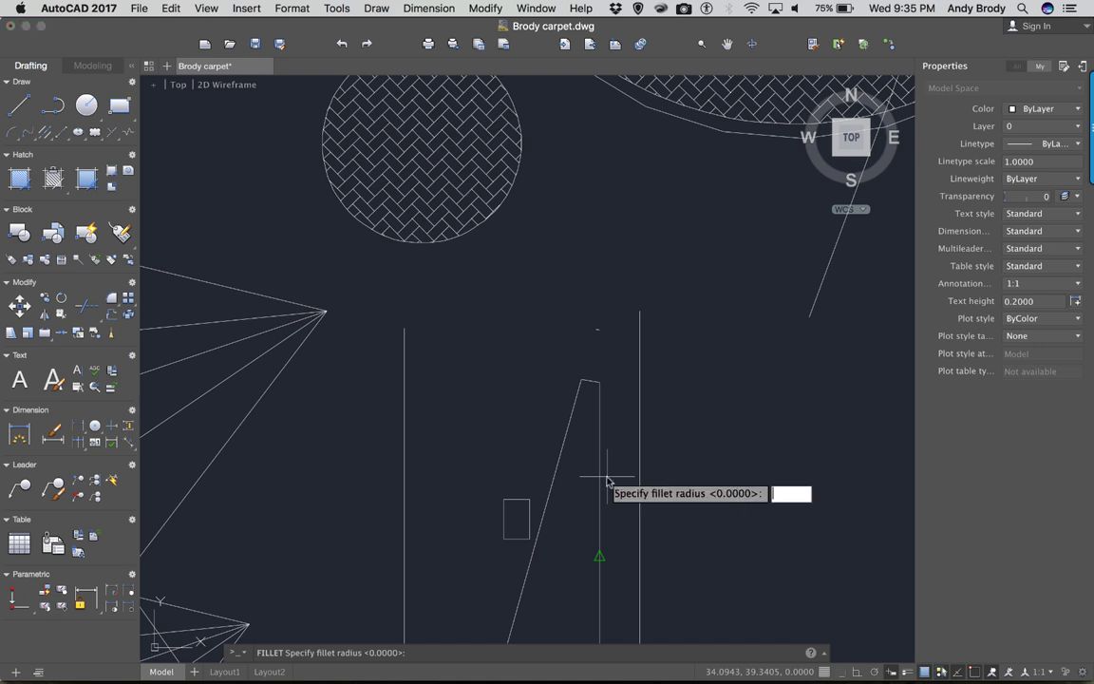
key("Return")
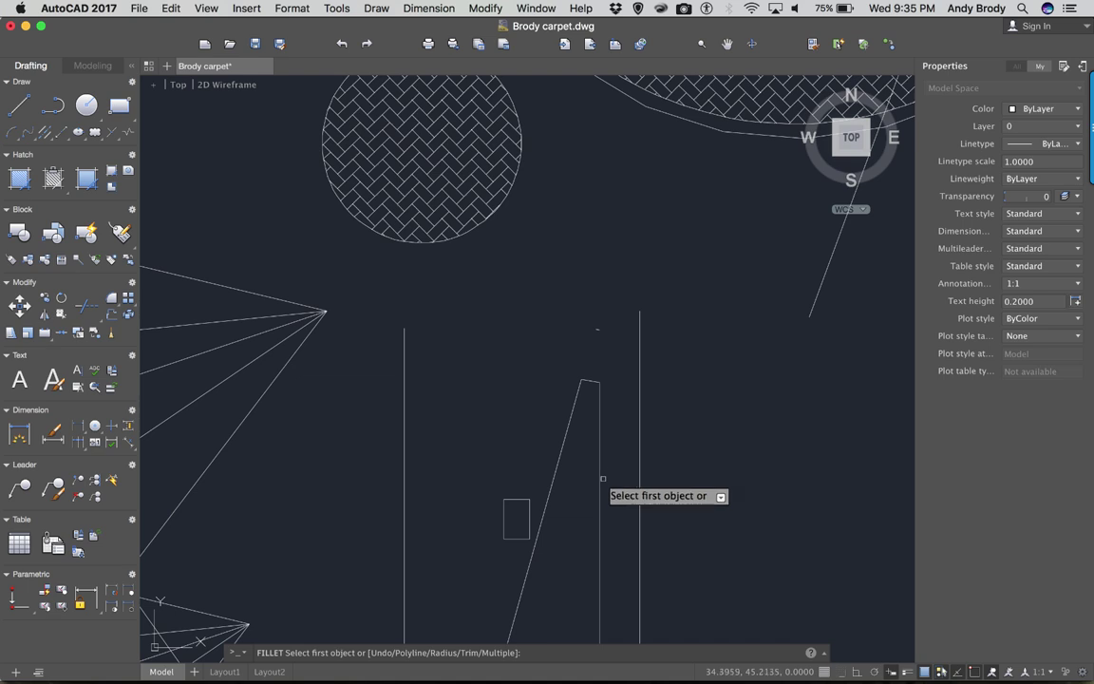
left_click(599, 484)
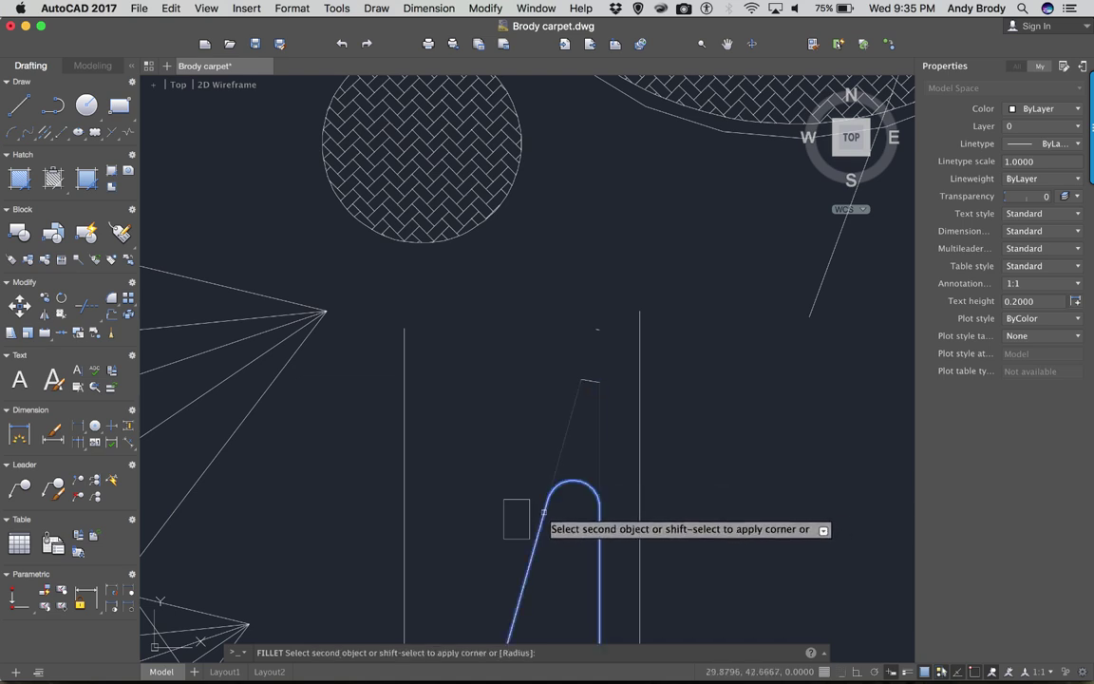
left_click(560, 453)
scroll(562, 523, "up", 2)
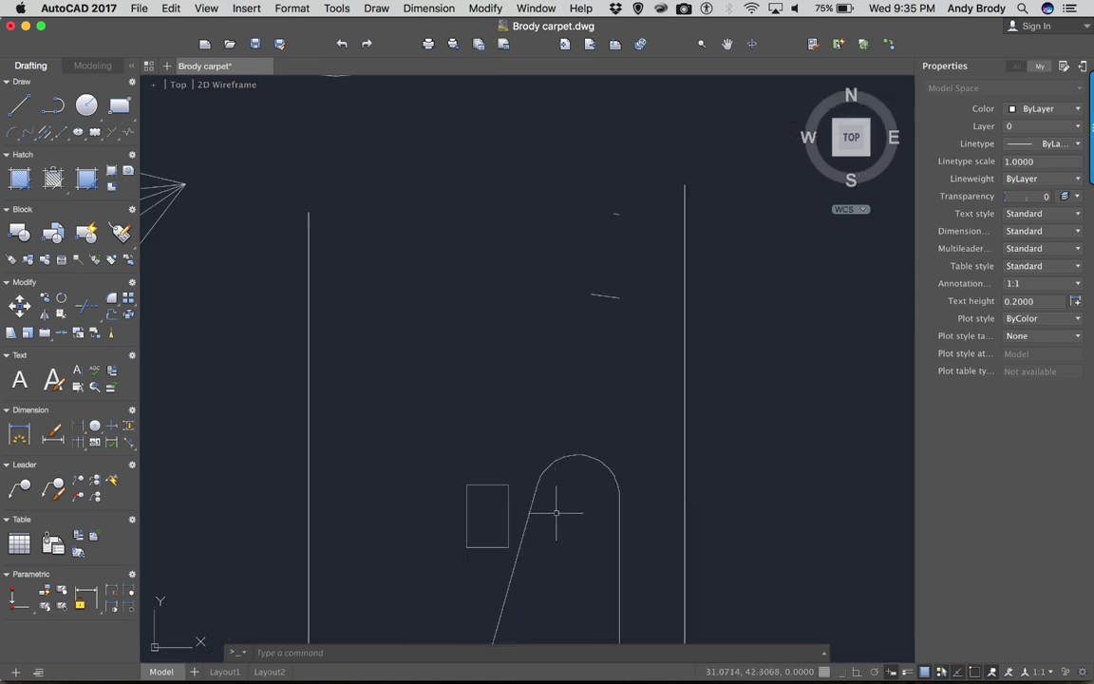
scroll(560, 520, "up", 4)
scroll(599, 429, "down", 2)
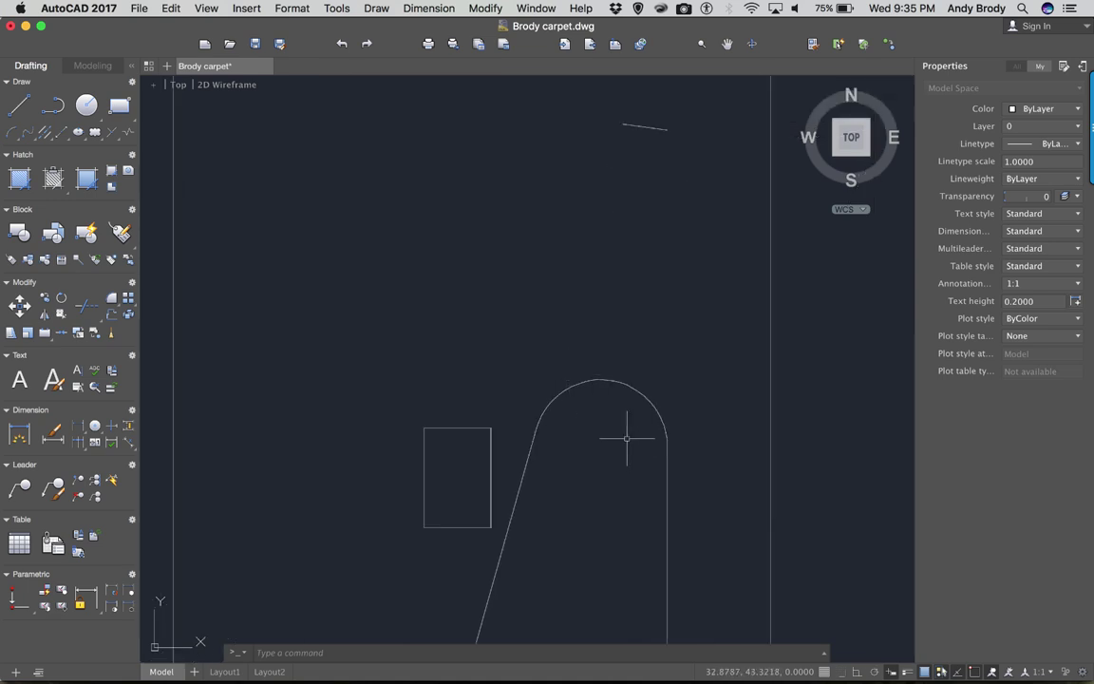
- Stretch the upper ends of the small rectangle and the round-topped shape together, upward and slightly to the right
scroll(630, 440, "down", 2)
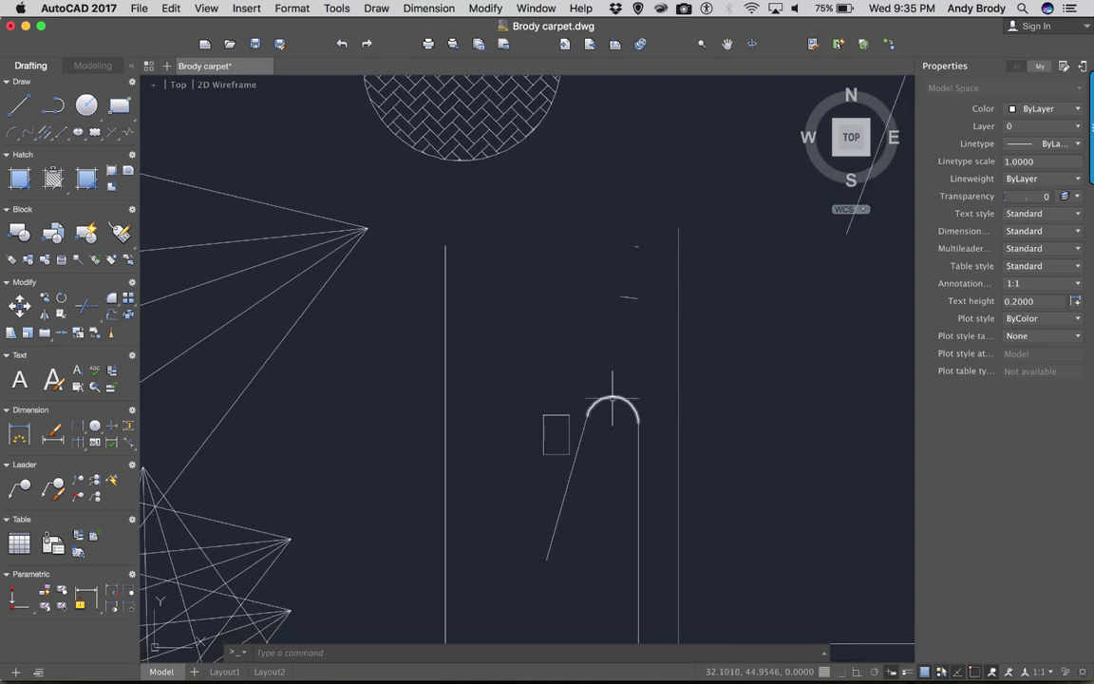
middle_click_drag(569, 371, 529, 350)
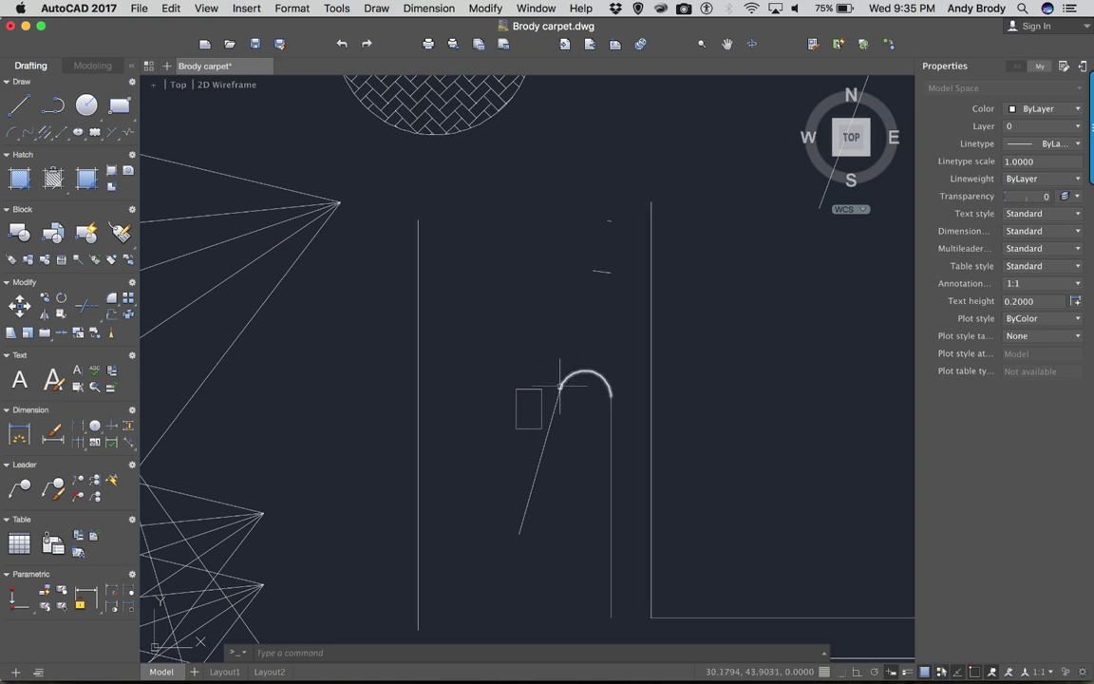
scroll(600, 395, "up", 1)
scroll(600, 396, "up", 1)
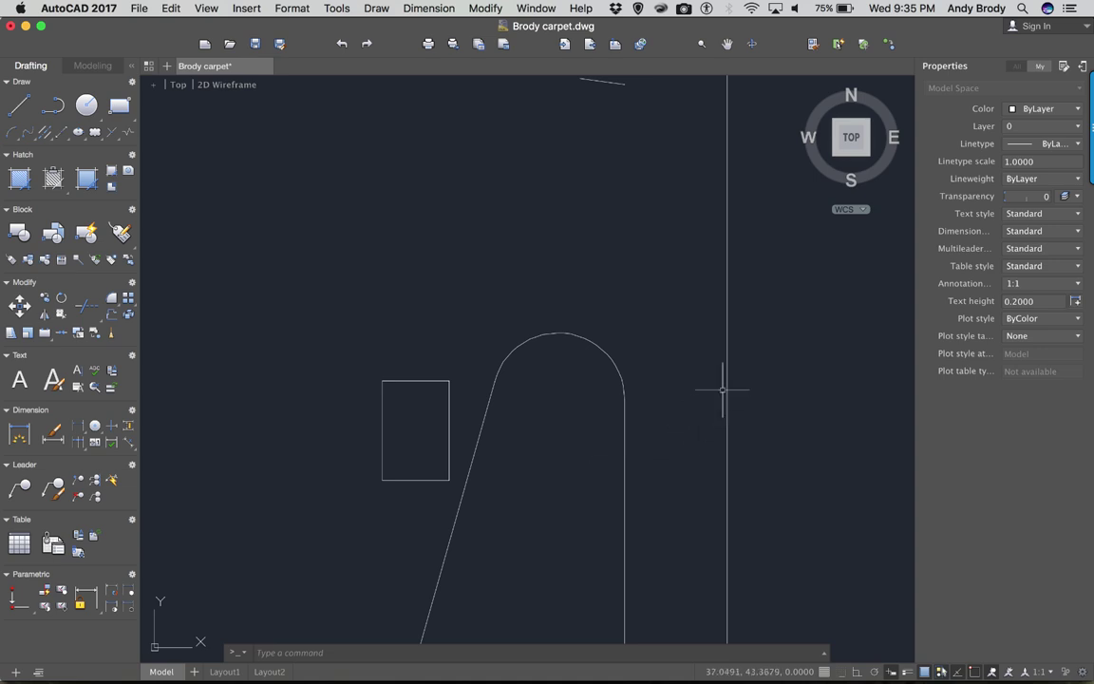
type("stre")
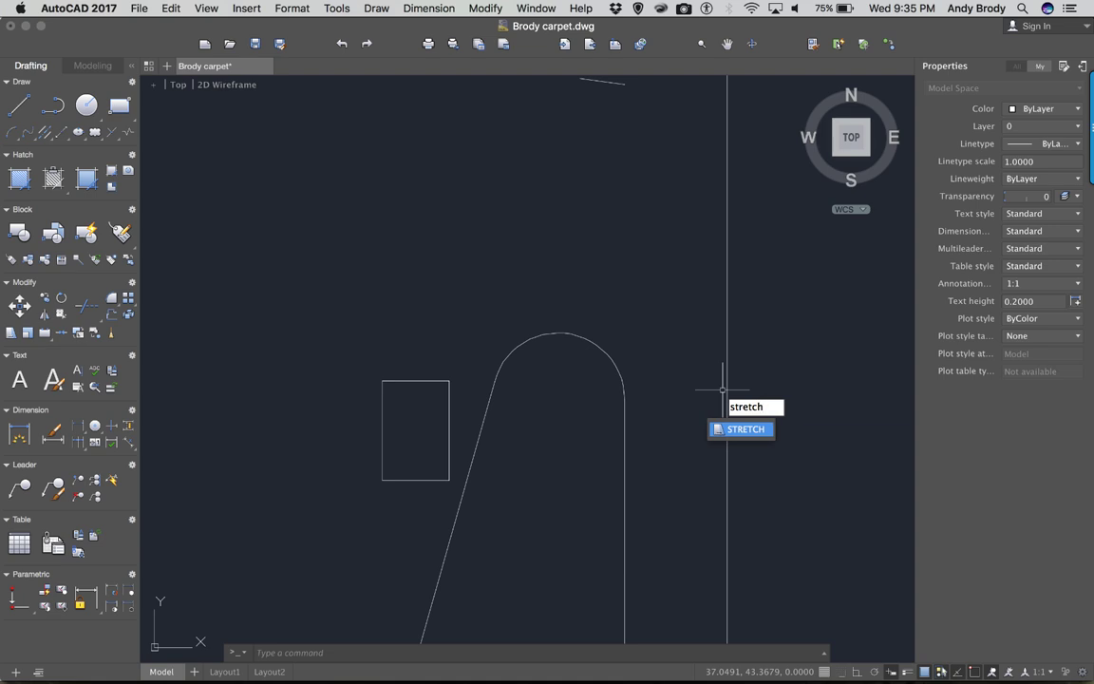
type("tch")
key("Return")
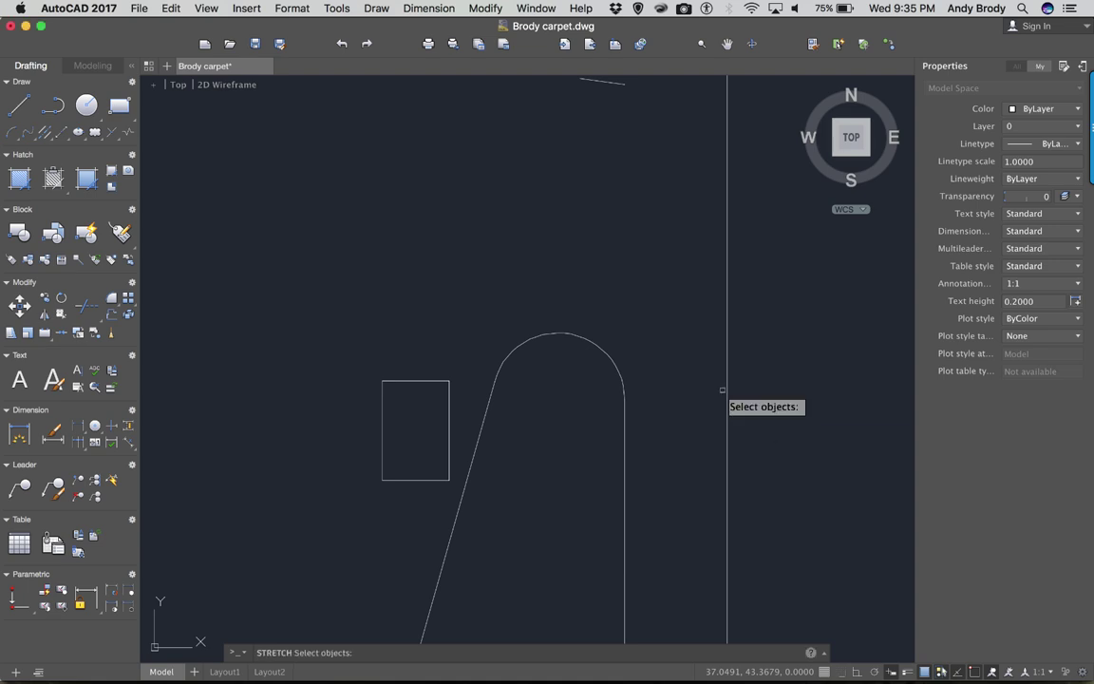
left_click(659, 274)
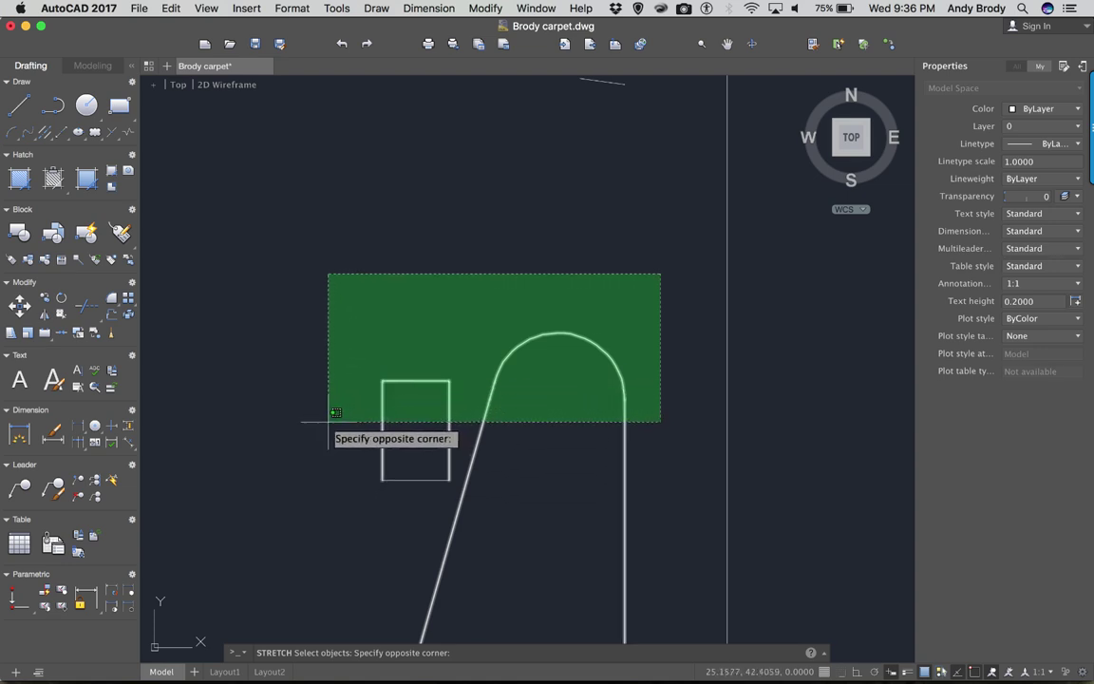
left_click(329, 420)
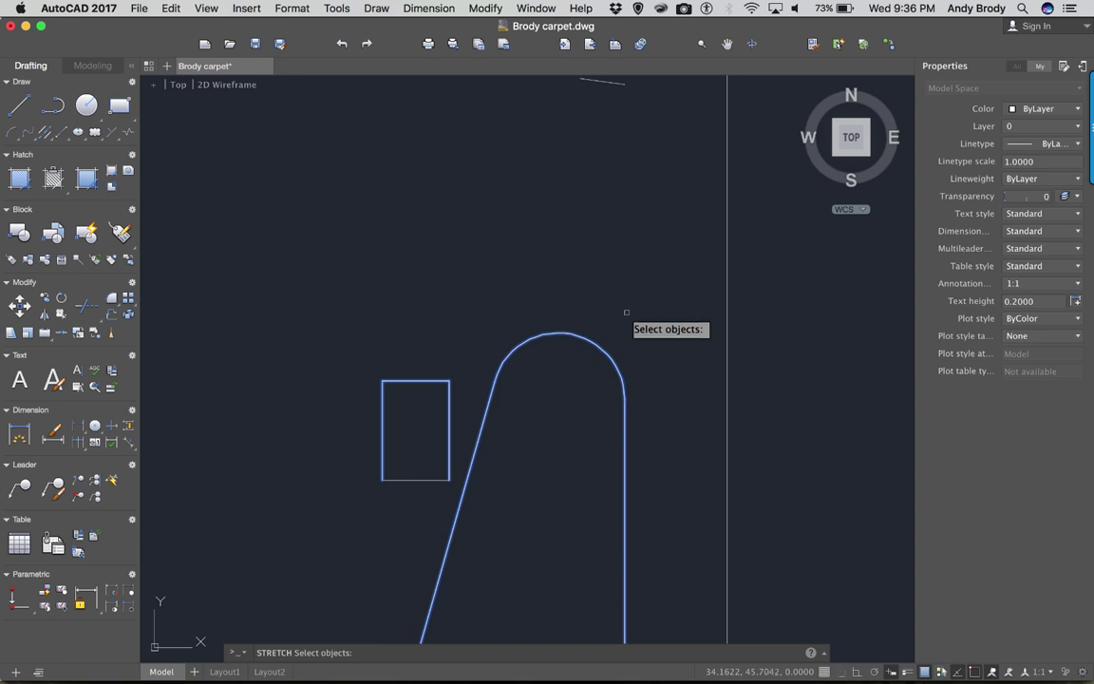
key("Return")
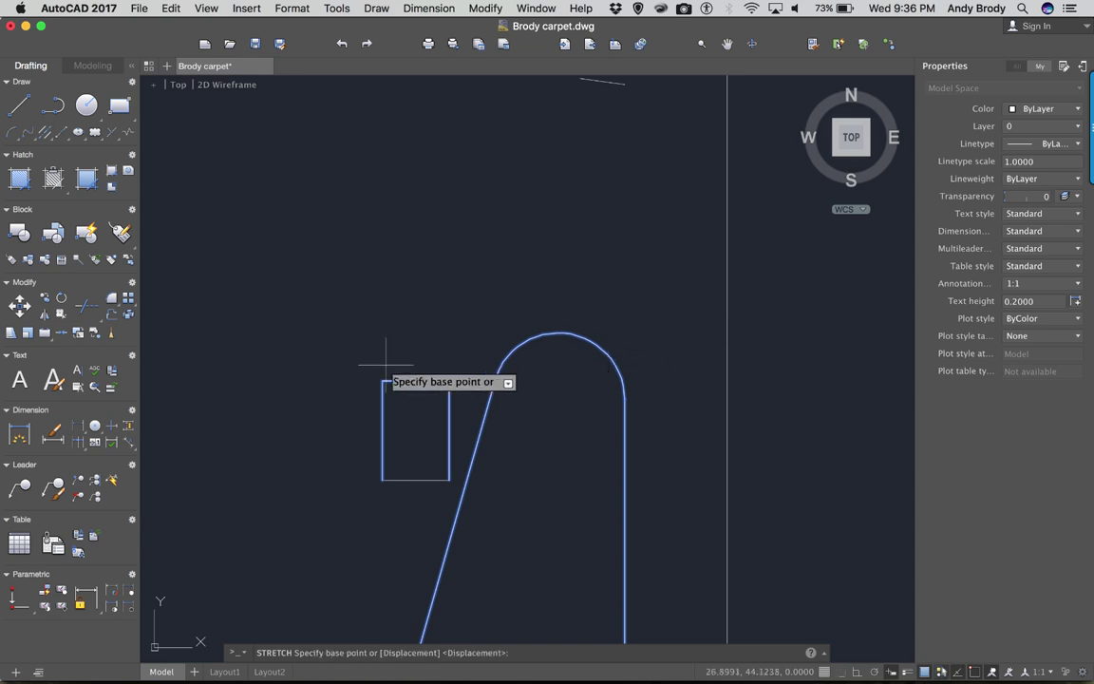
left_click(305, 372)
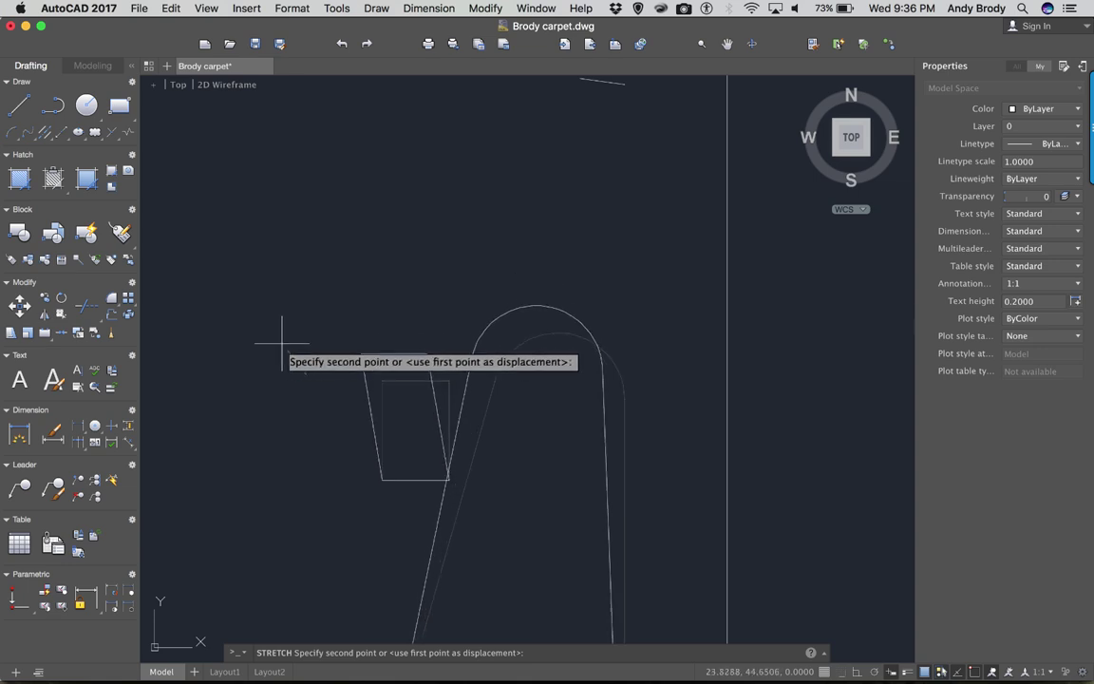
left_click(363, 227)
- Stretch the small quadrilateral's top edge down and to the left, leaving its base in place so it leans left
key("Return")
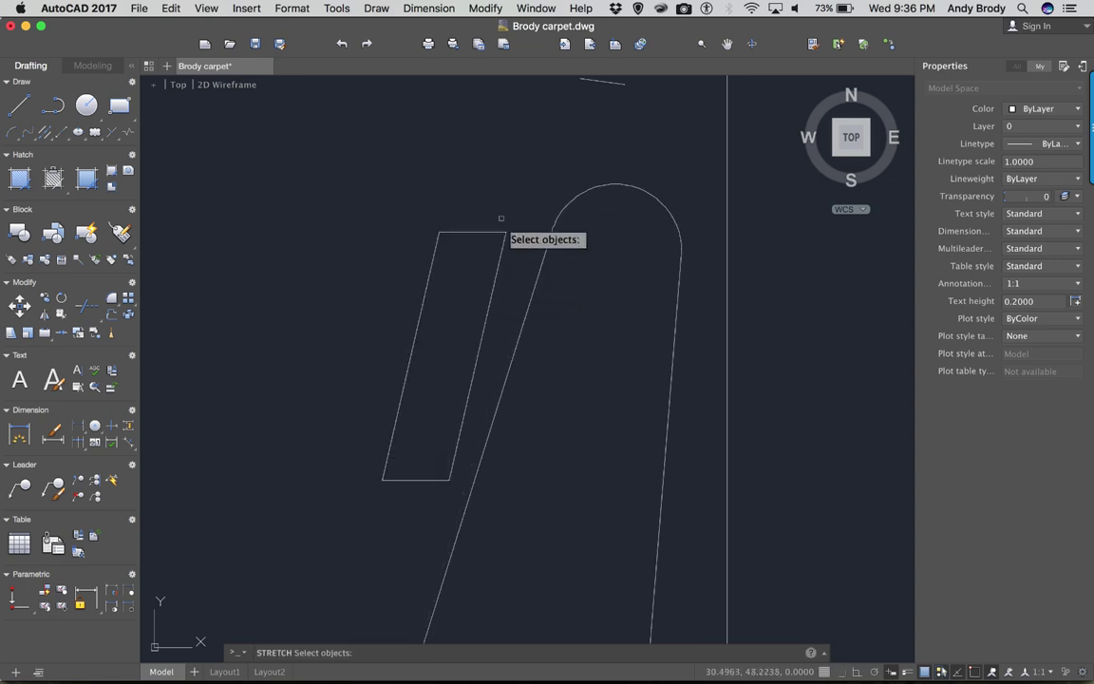
left_click(510, 205)
left_click(417, 251)
key("Return")
left_click(401, 240)
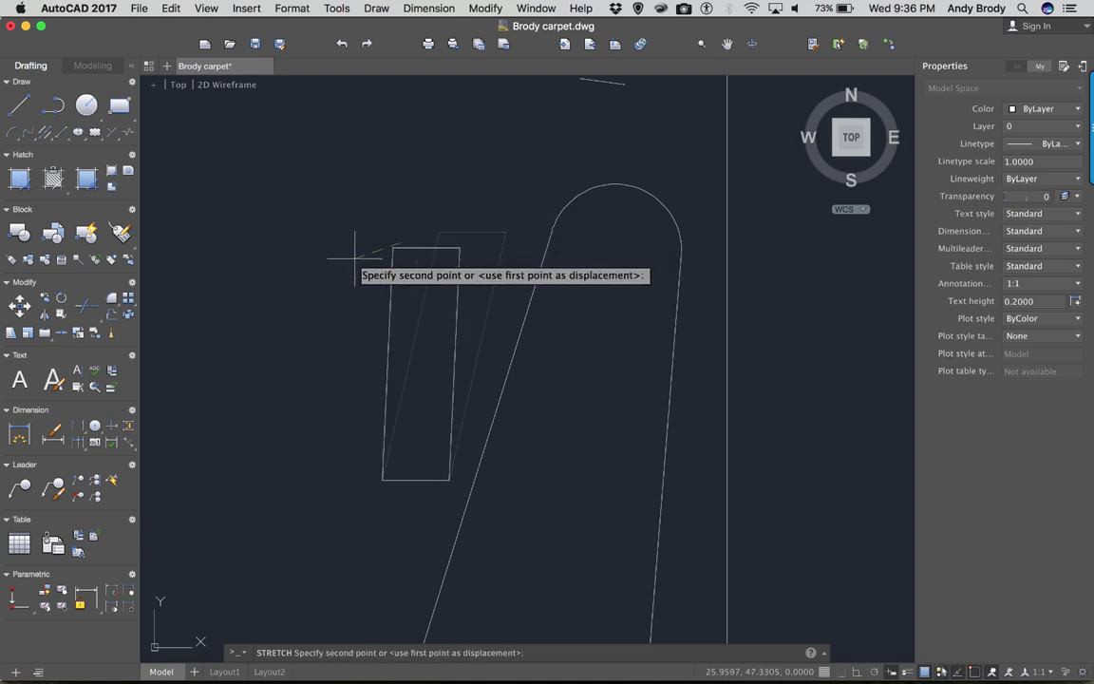
left_click(271, 324)
- Stretch only the top-right corner of the small leaning quadrilateral up and slightly to the right
type("s")
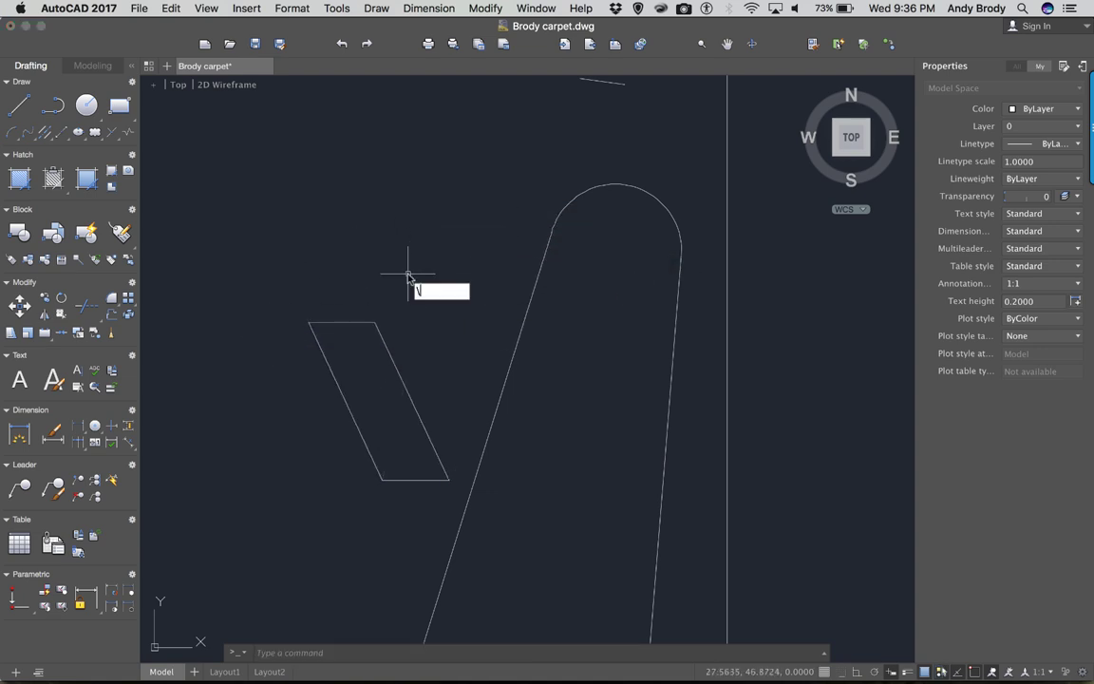
key("Return")
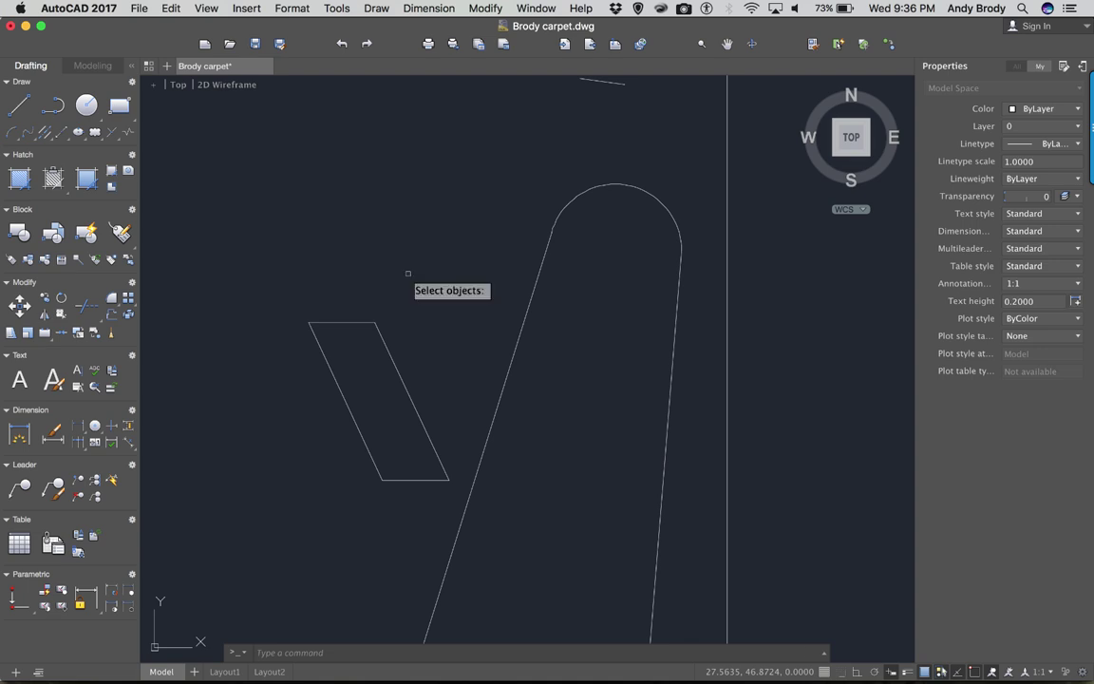
left_click(426, 293)
left_click(363, 325)
key("Return")
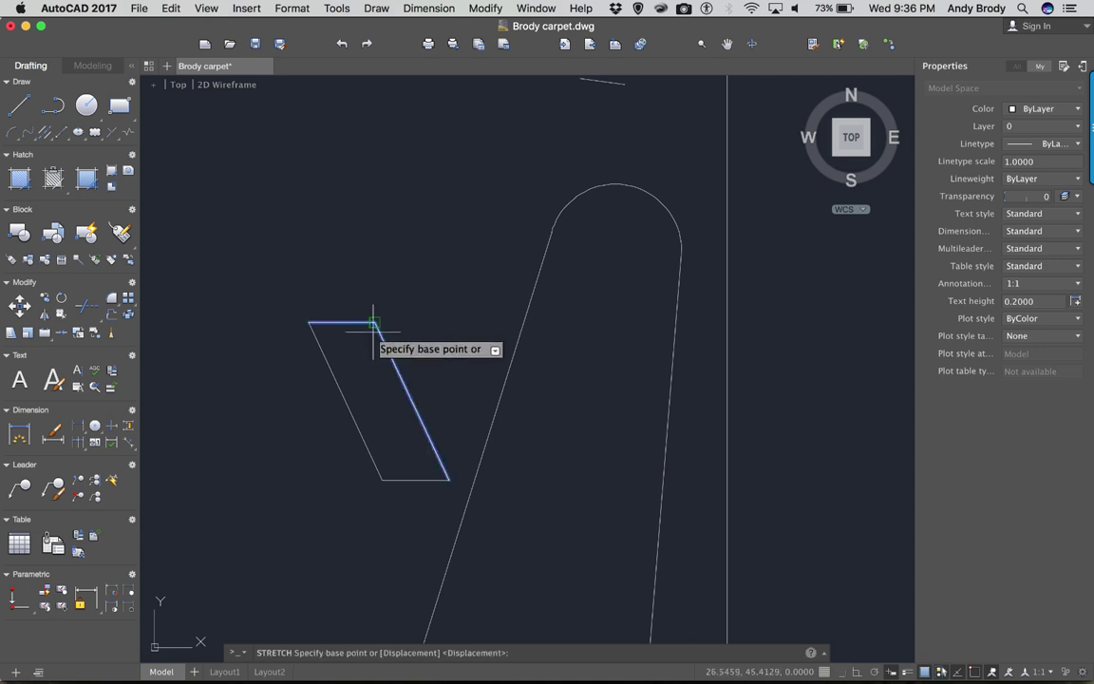
left_click(378, 320)
left_click(398, 279)
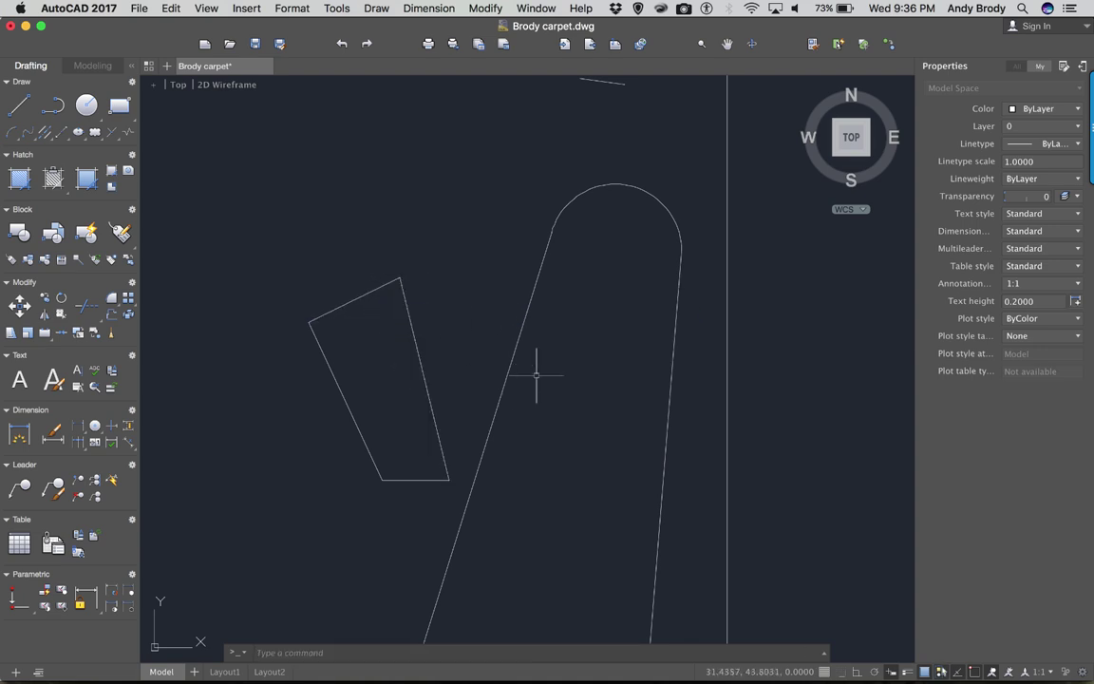
- Stretch the junction of the arc and the left slanted line horizontally to the left, widening the rounded top
key("Return")
left_click(579, 306)
left_click(522, 218)
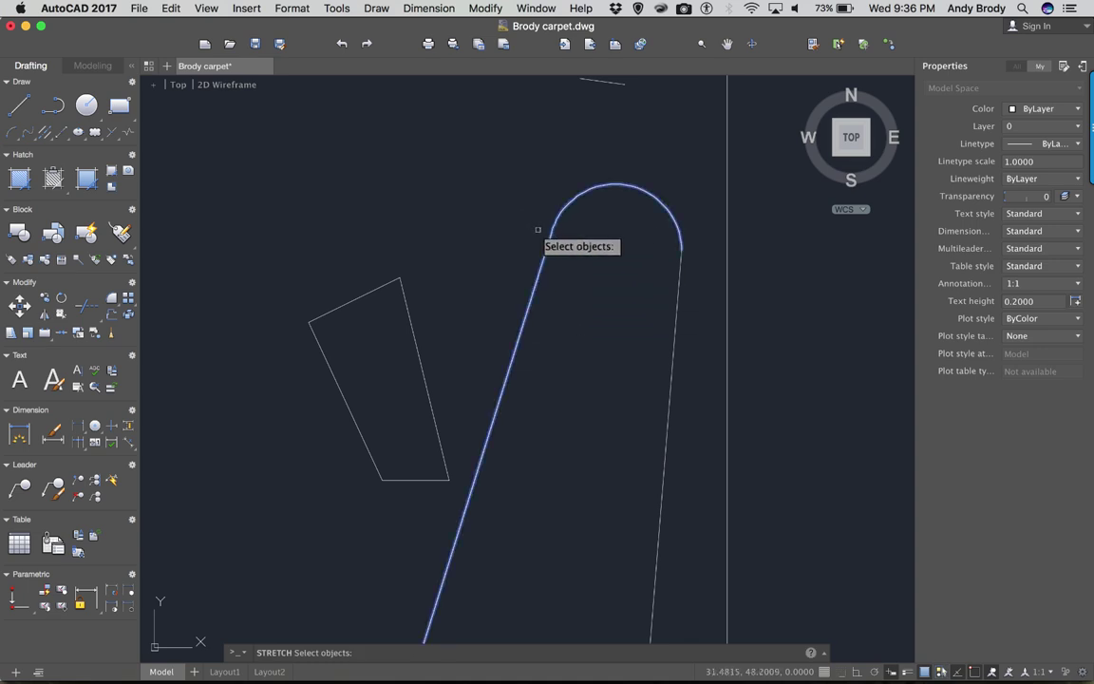
key("Return")
left_click(551, 231)
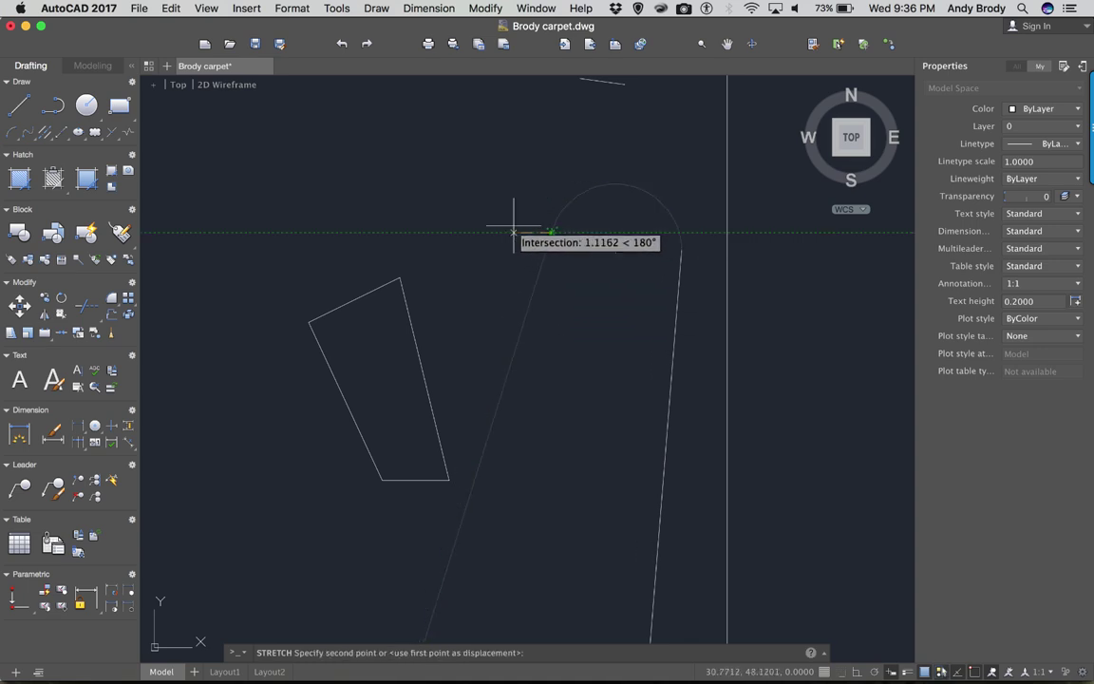
left_click(504, 231)
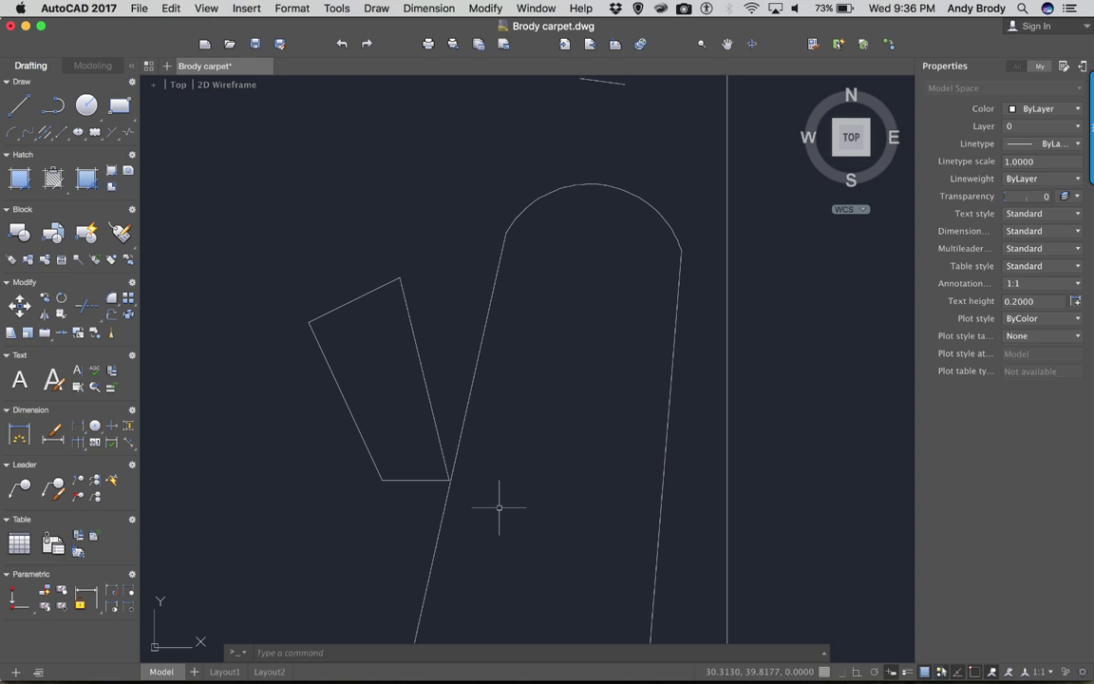
- Explode the closed outer polyline of the arrow-like shape at the carpet's left side into separate segments
scroll(532, 500, "down", 5)
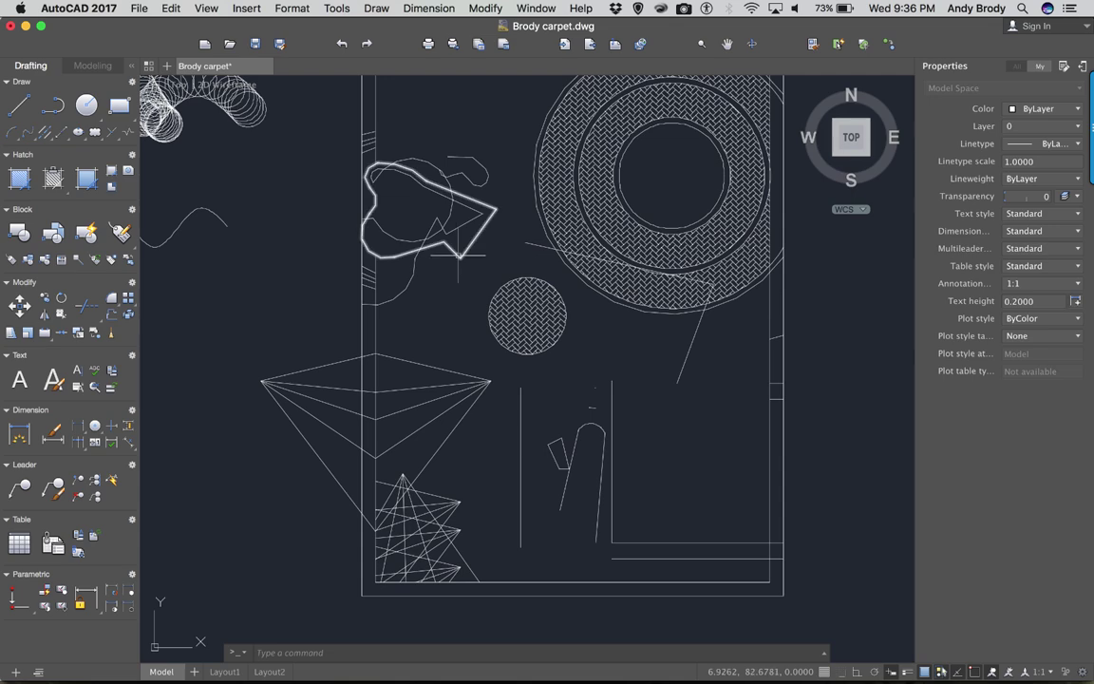
scroll(459, 254, "up", 5)
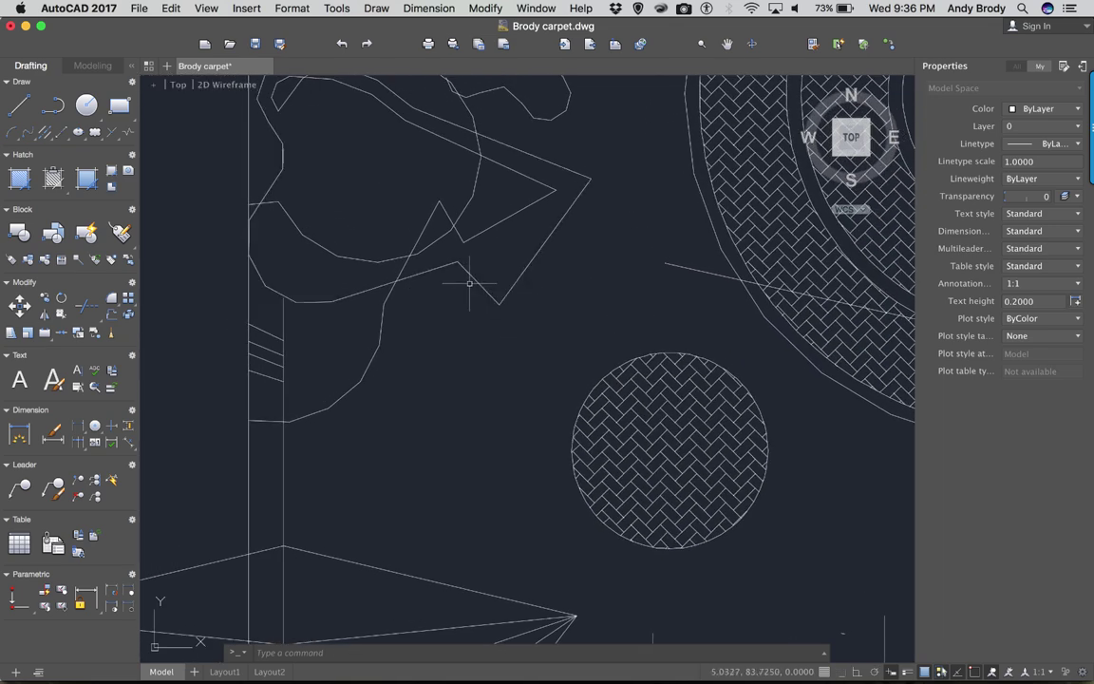
left_click(462, 285)
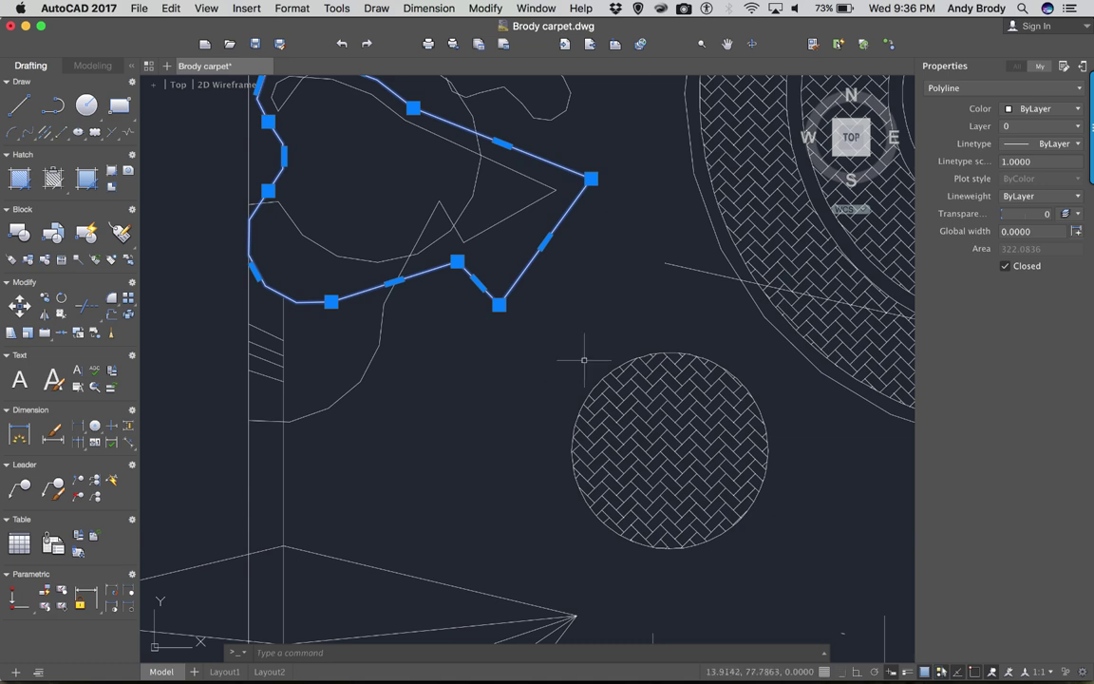
key("Escape")
type("explode")
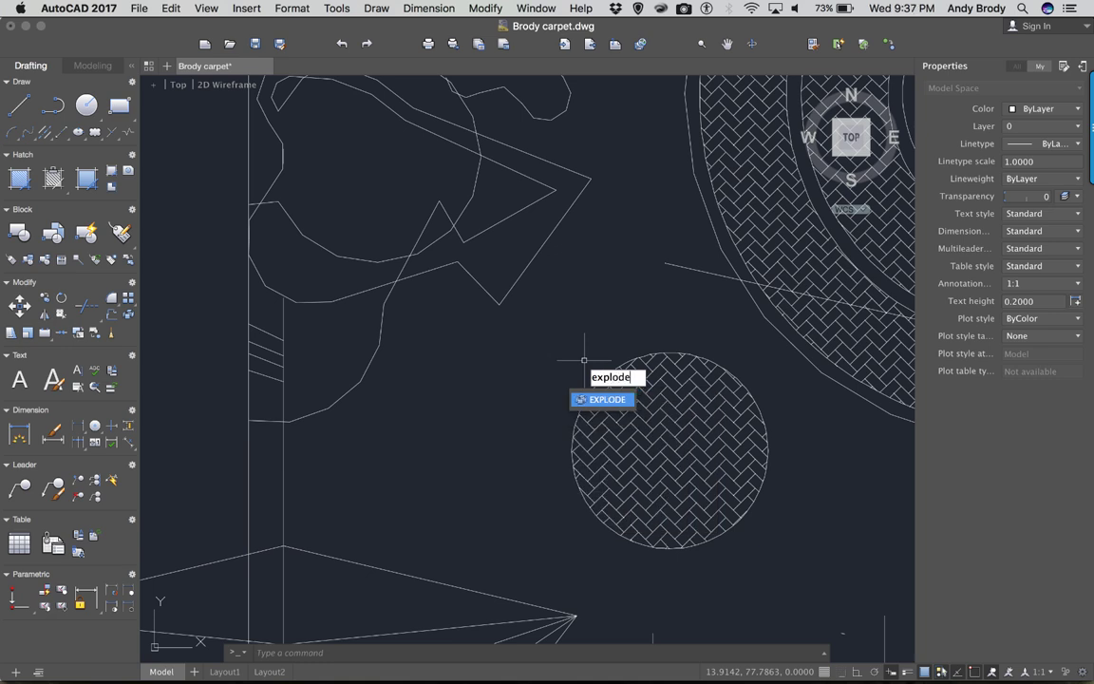
key("Return")
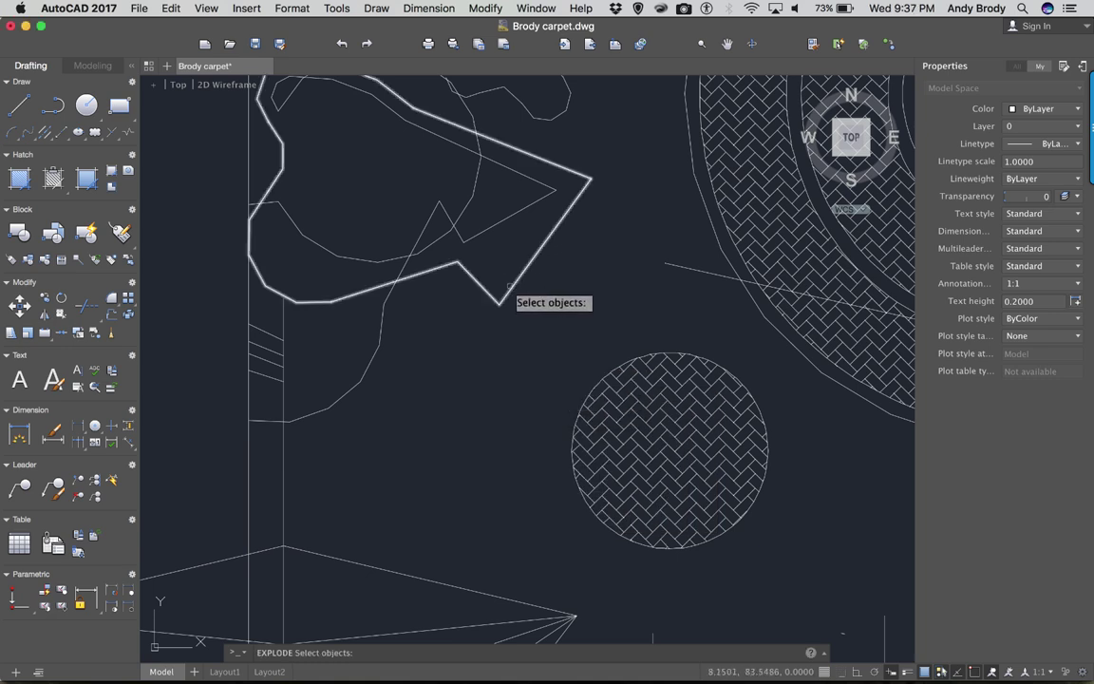
left_click(511, 287)
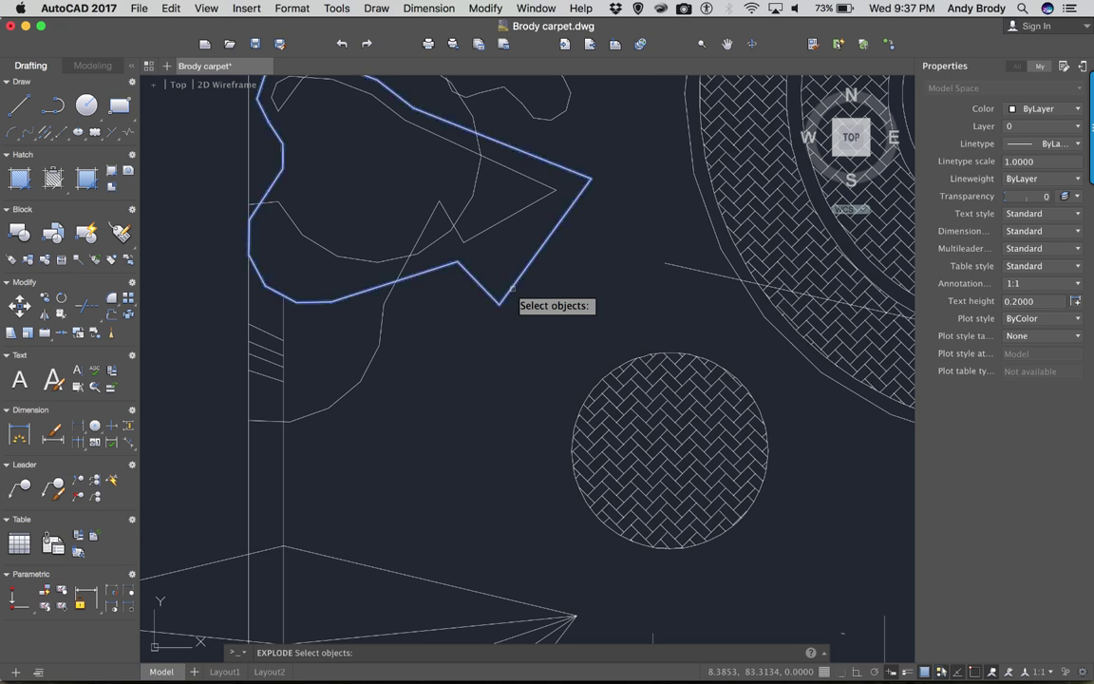
key("Return")
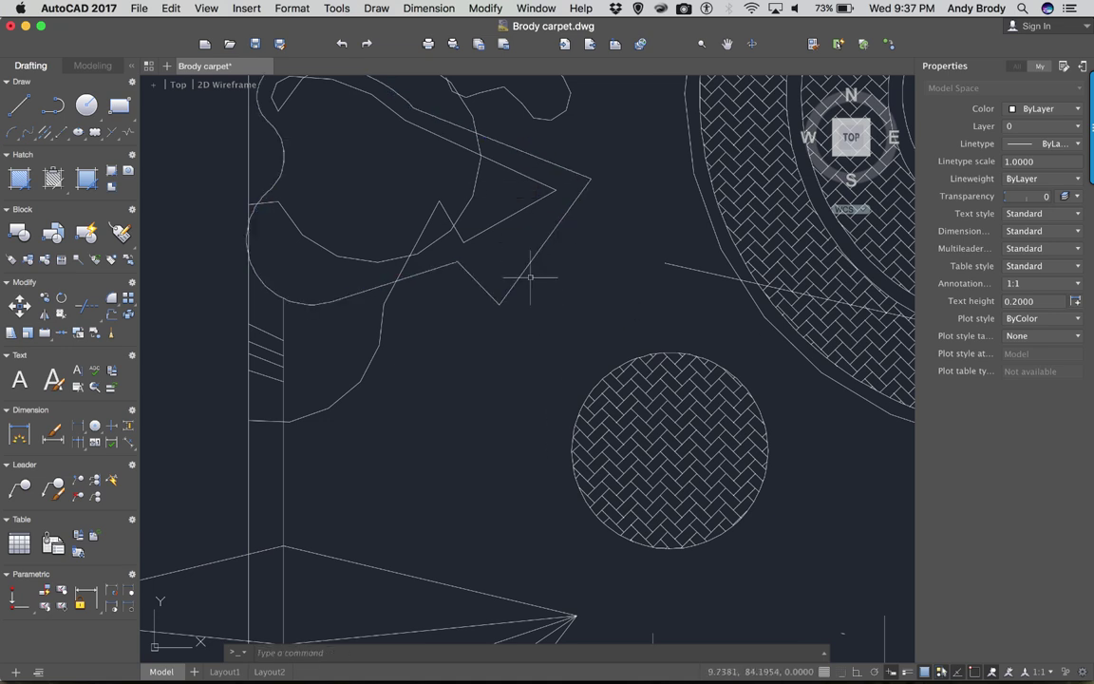
- Move the exploded outline's lower-right edge down and to the right by its midpoint, and delete it
left_click(524, 275)
left_click(546, 242)
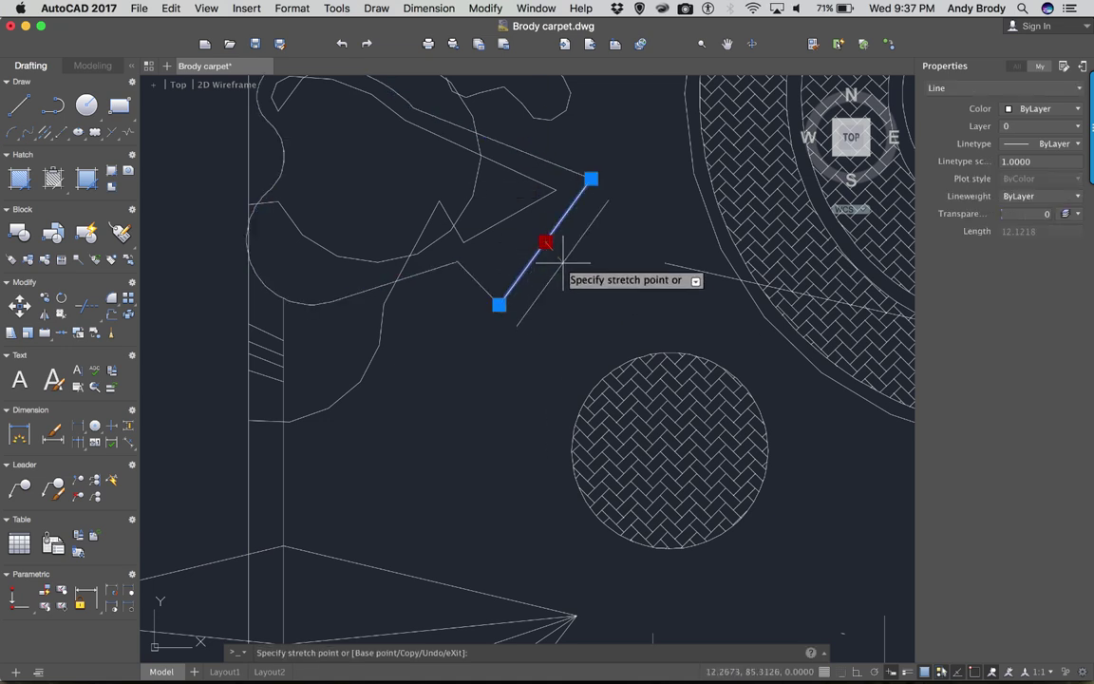
left_click(573, 270)
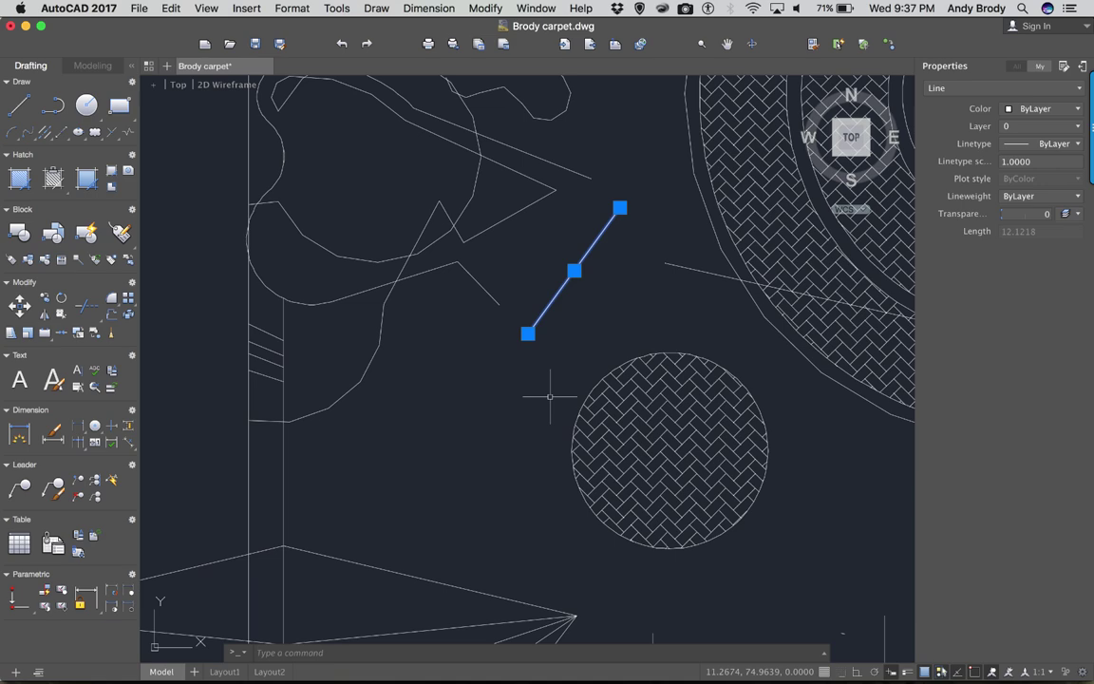
key("Escape")
- Delete the small hook-shaped polyline above the tip of the arrow-like shape
scroll(532, 325, "down", 4)
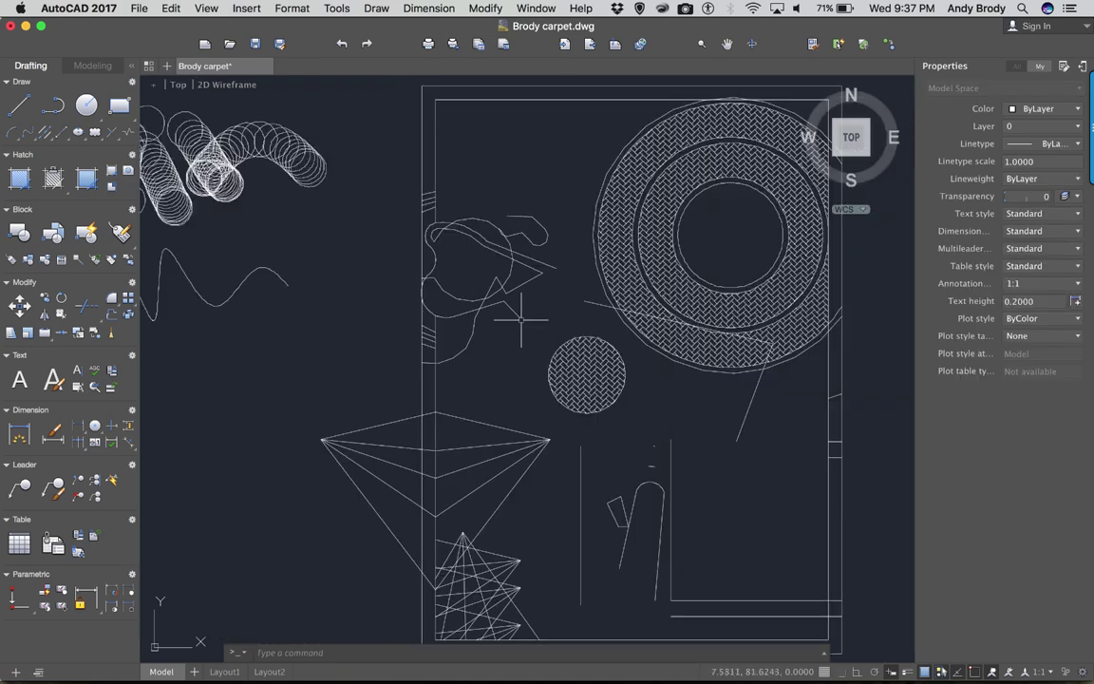
middle_click_drag(540, 324, 522, 307)
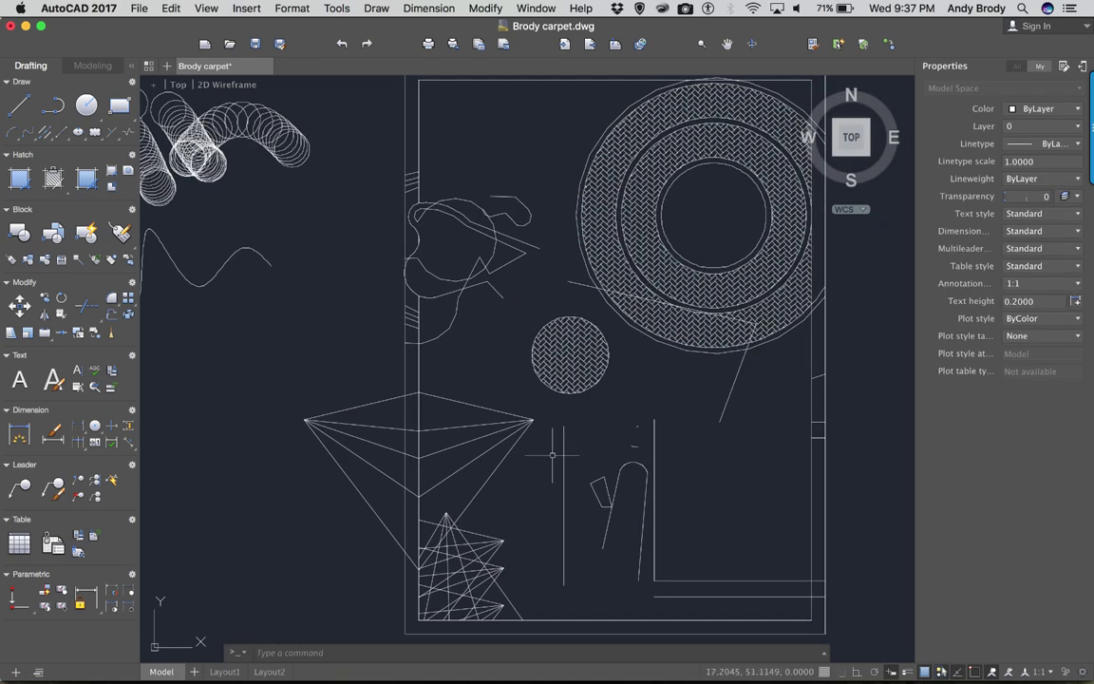
scroll(552, 455, "up", 3)
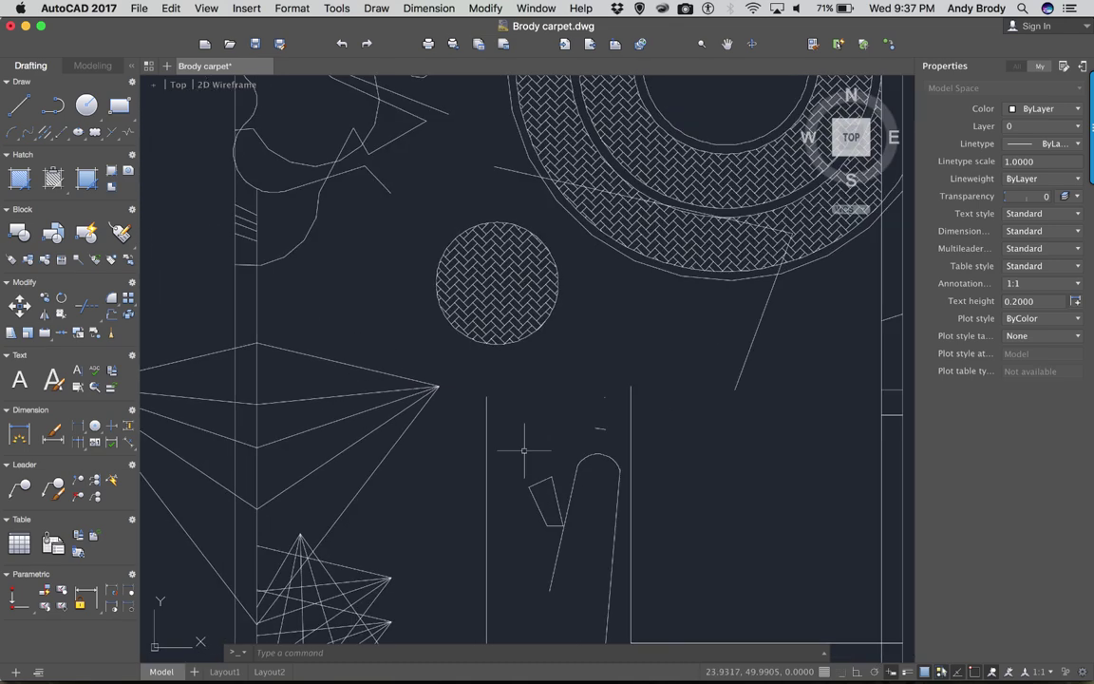
scroll(523, 450, "down", 2)
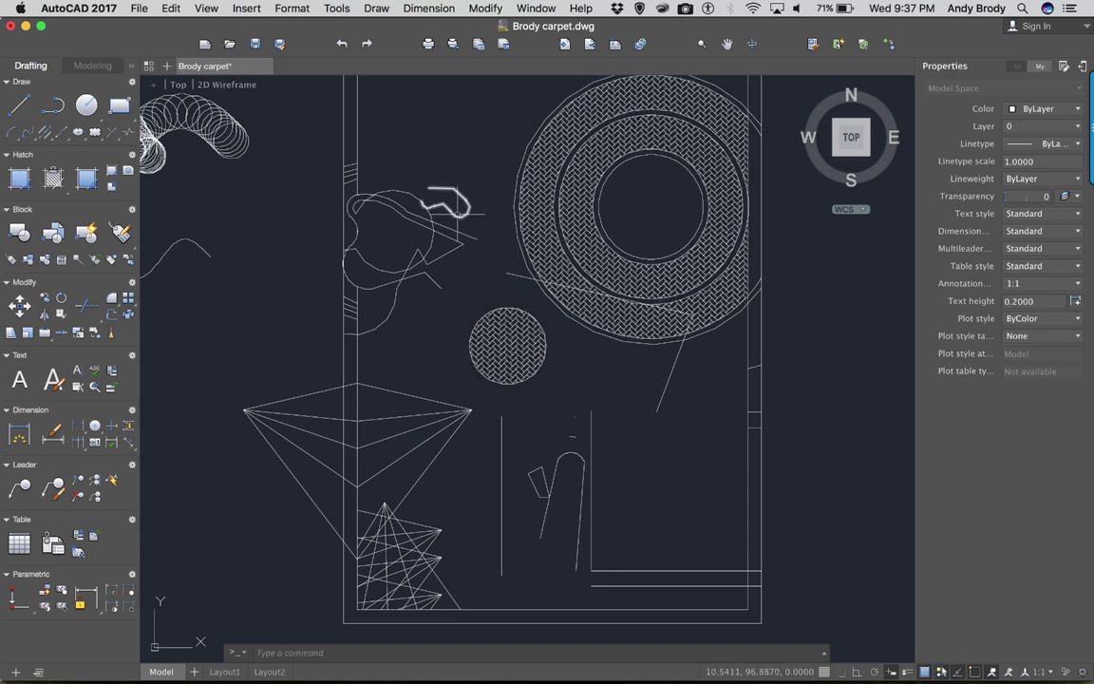
left_click(458, 203)
key("Delete")
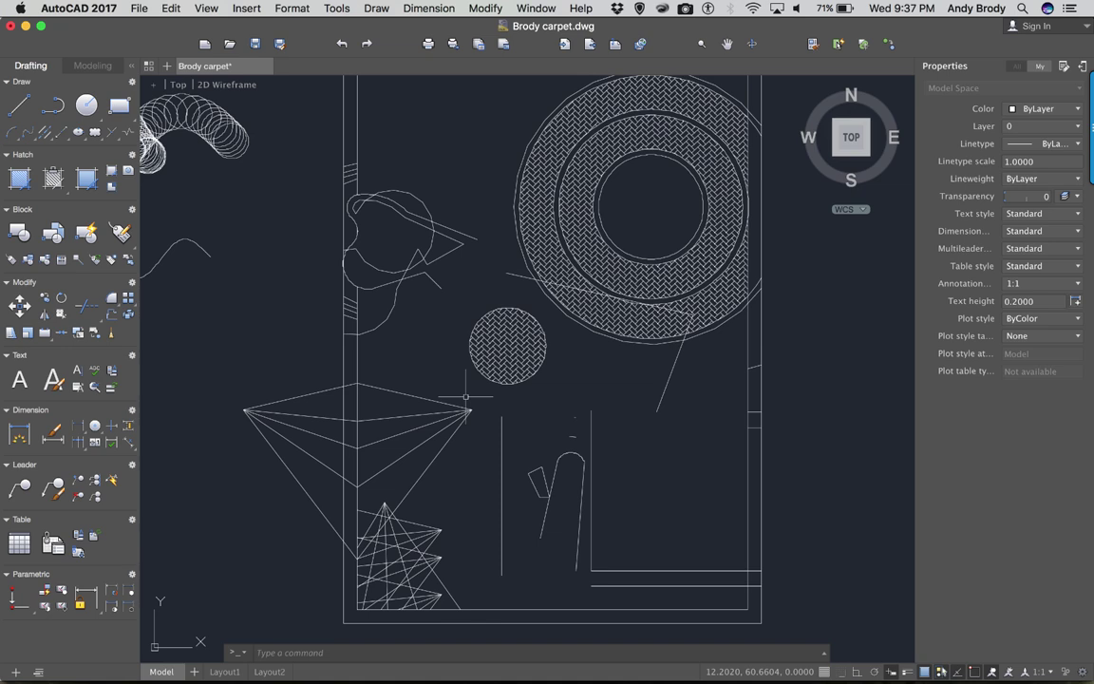
- Select the slanted line below the large hatched ring, request its properties, and clear the selection
scroll(537, 404, "up", 2)
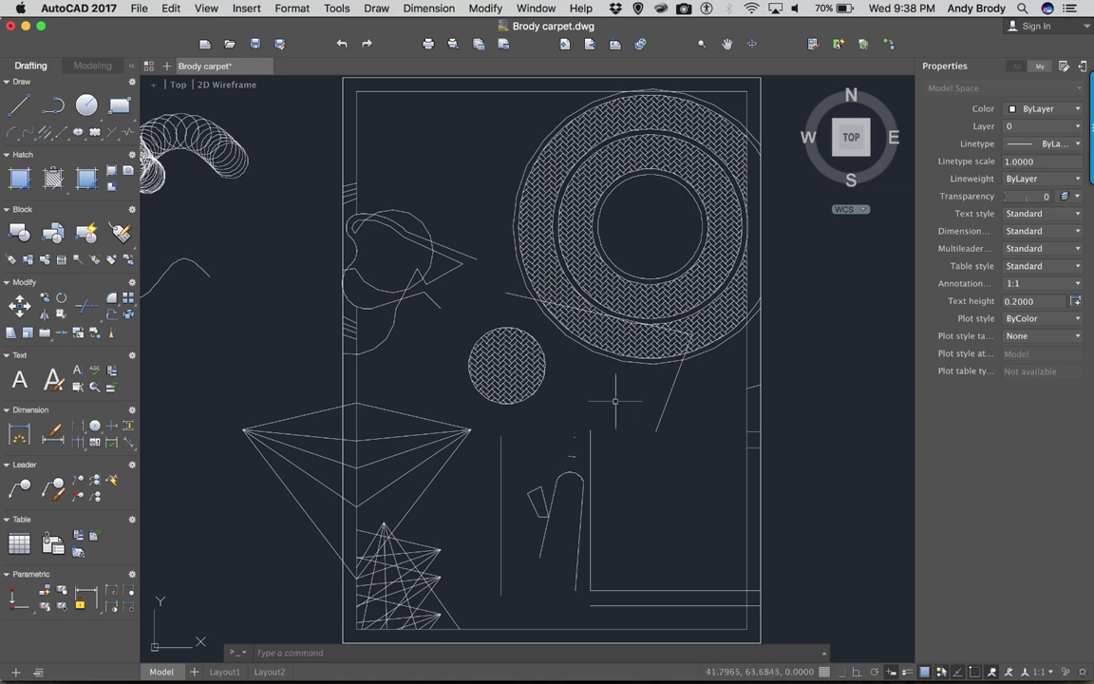
left_click(665, 414)
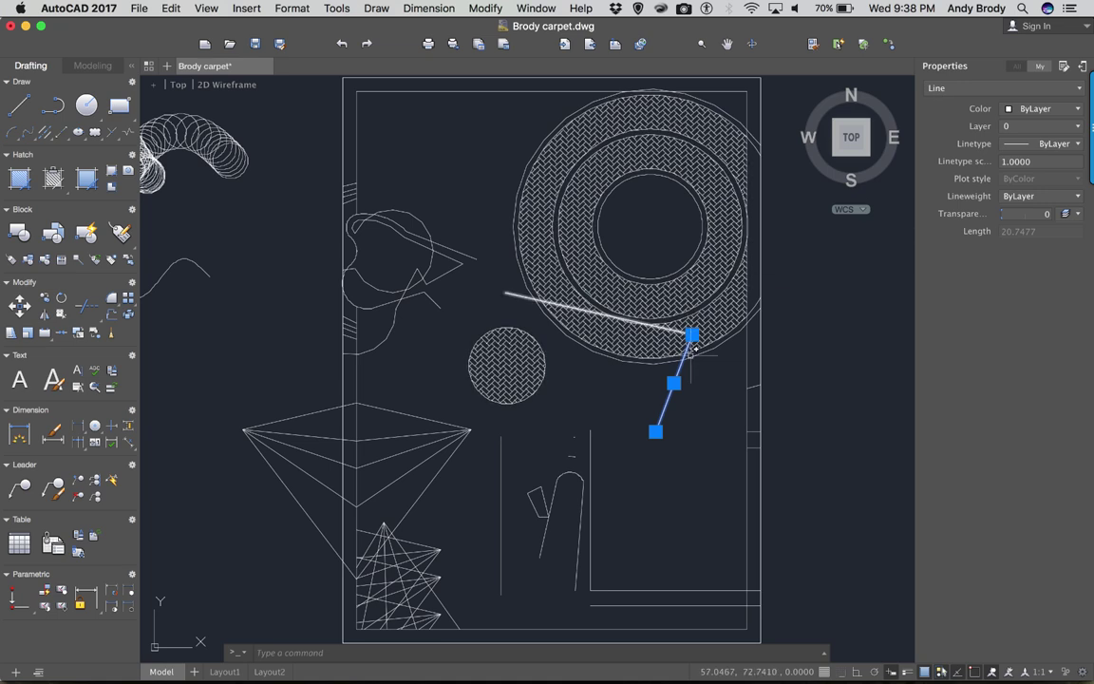
right_click(663, 407)
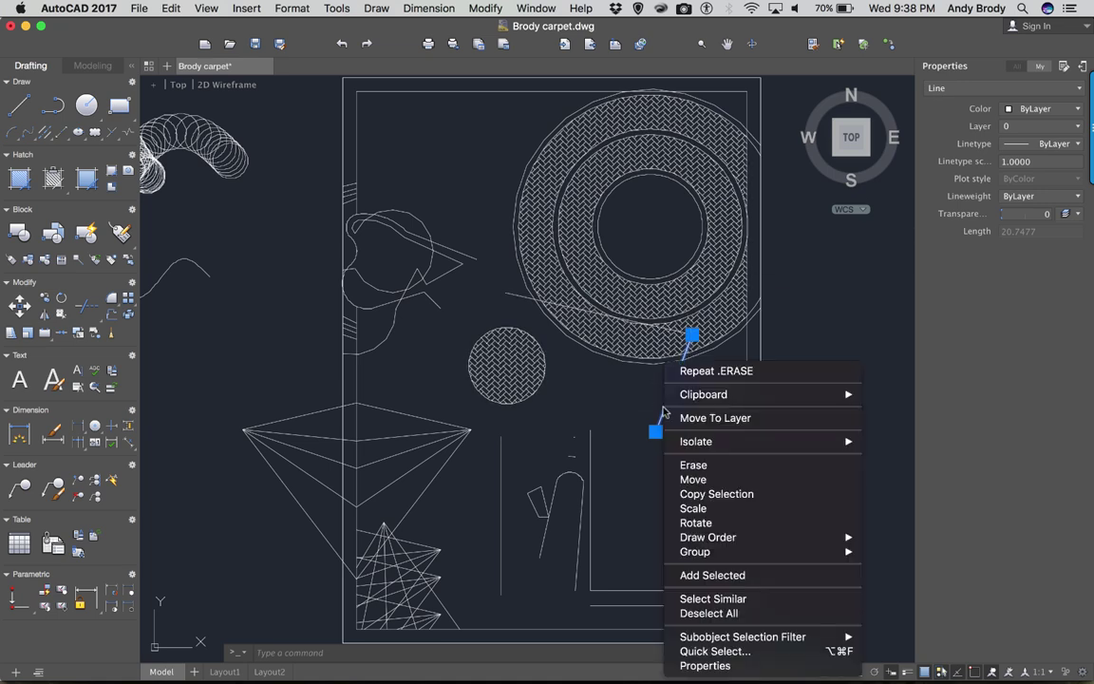
left_click(704, 665)
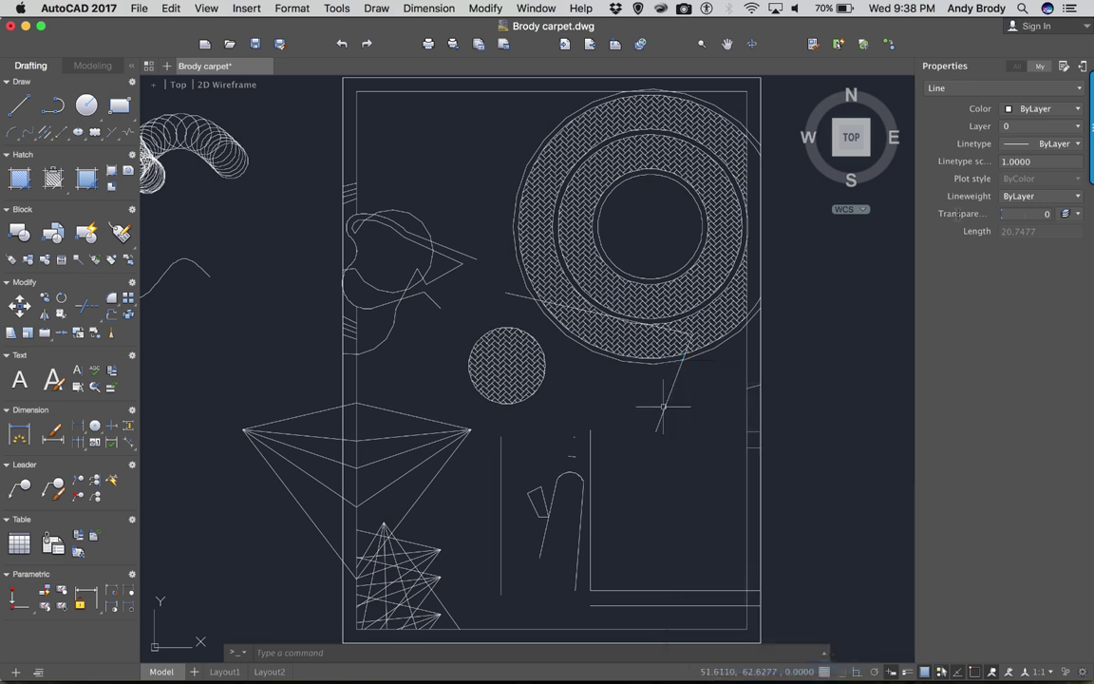
key("Escape")
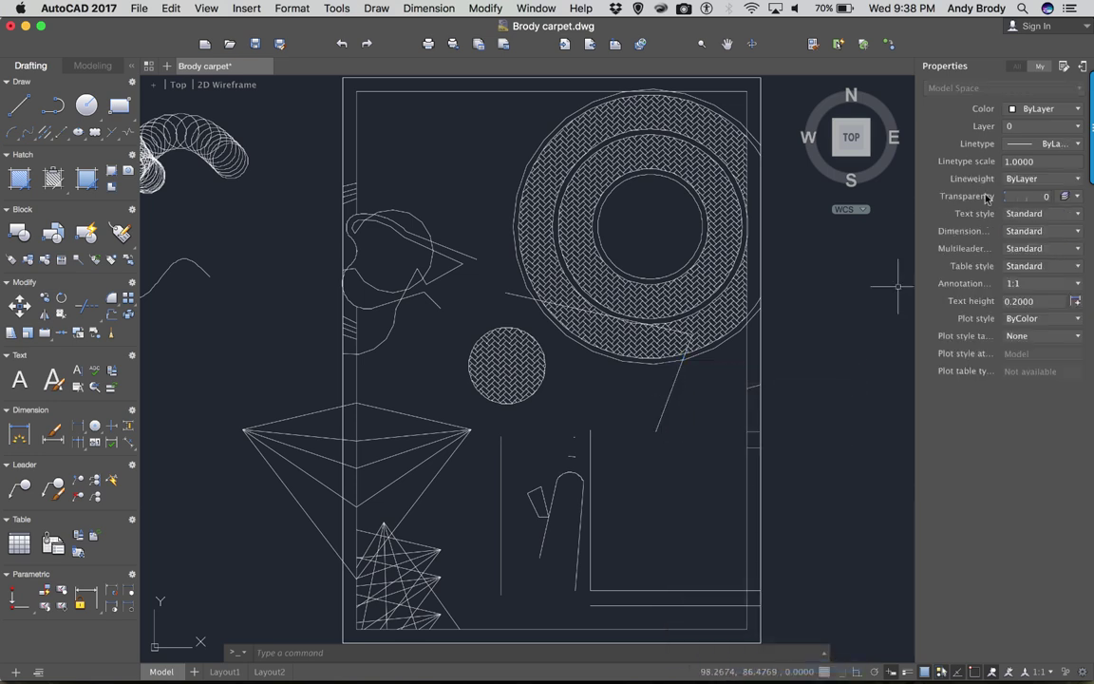
- Examine the color, linetype and lineweight options available for the slanted line below the large hatched ring
left_click(673, 383)
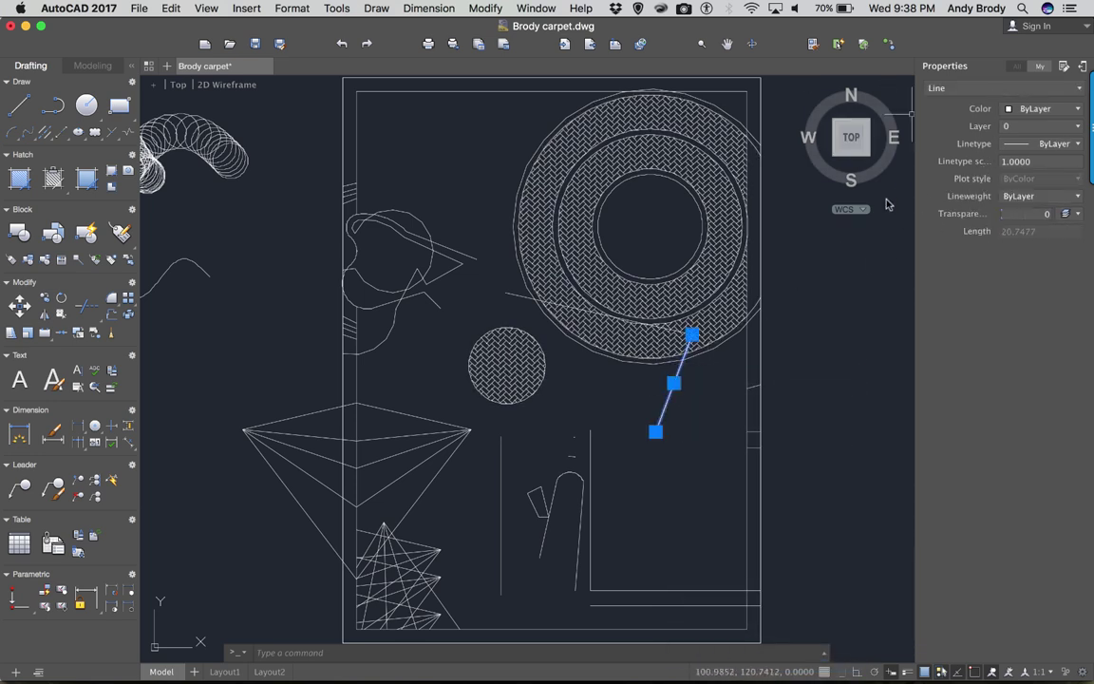
left_click(1051, 126)
left_click(1025, 143)
left_click(1053, 111)
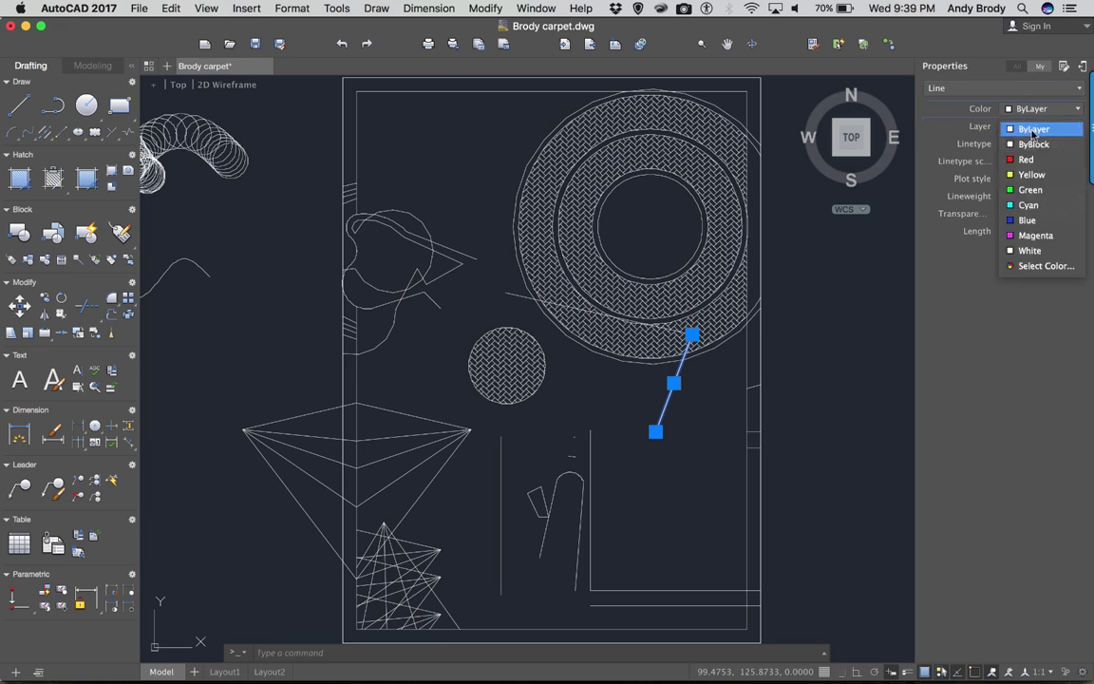
left_click(1042, 112)
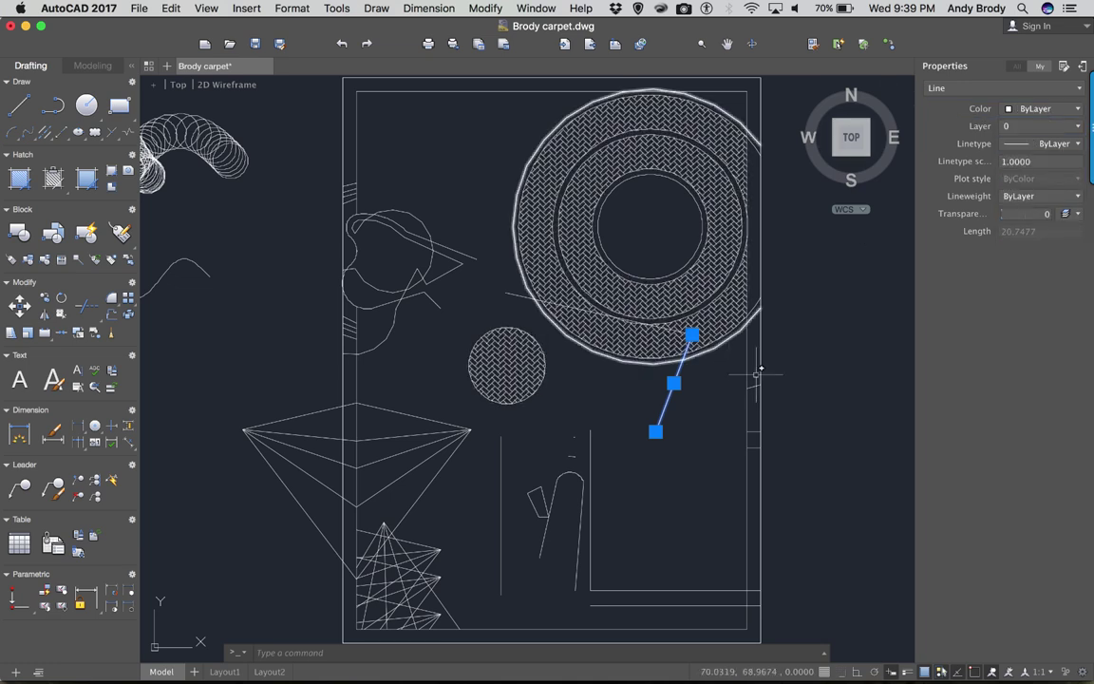
left_click(1033, 144)
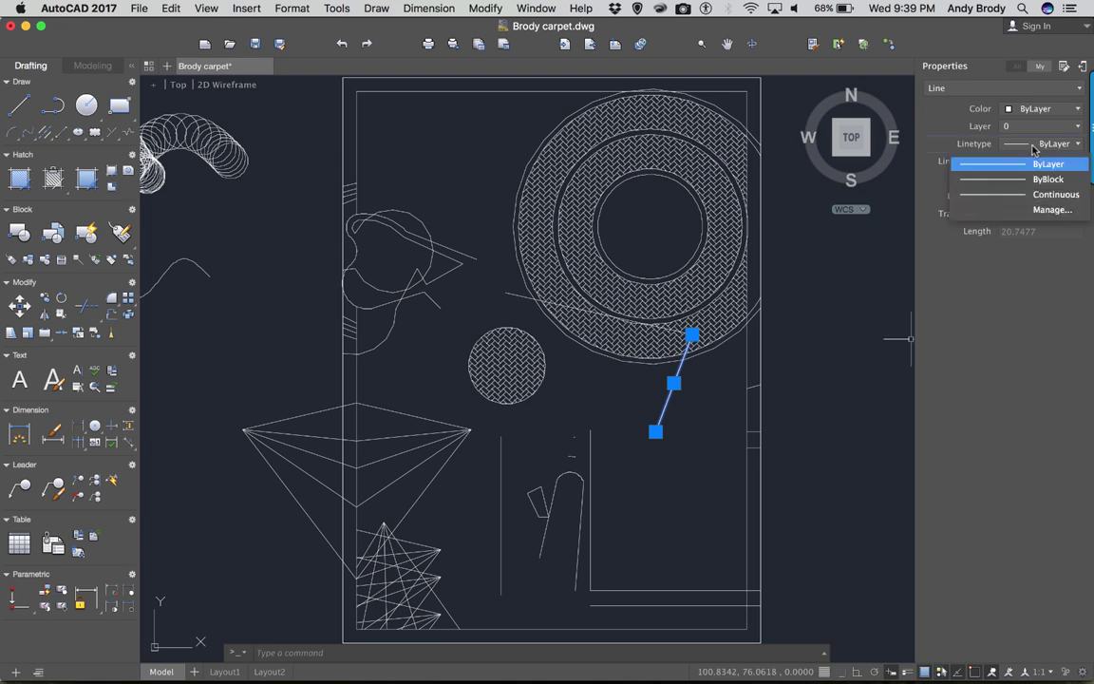
left_click(1033, 147)
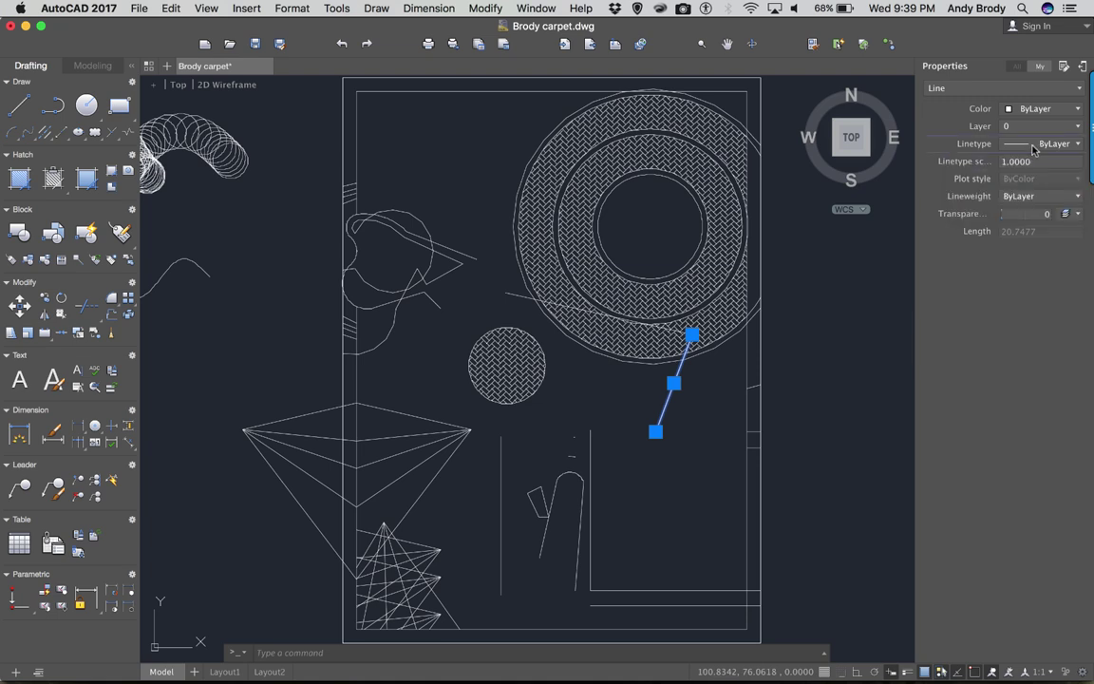
left_click(1033, 196)
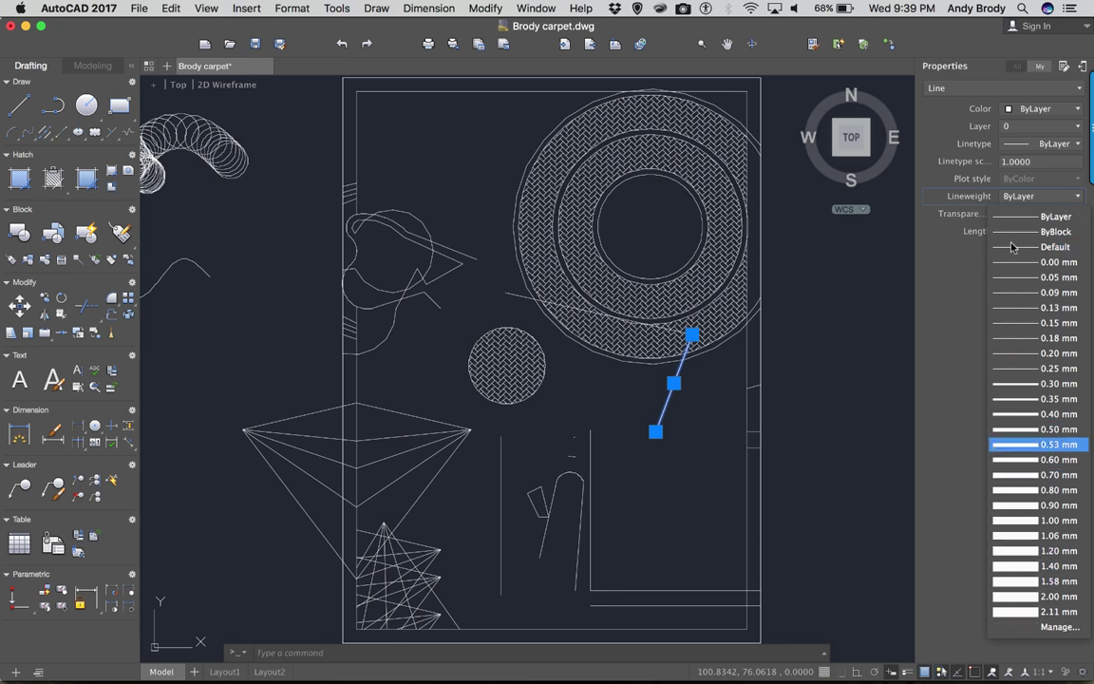
left_click(952, 199)
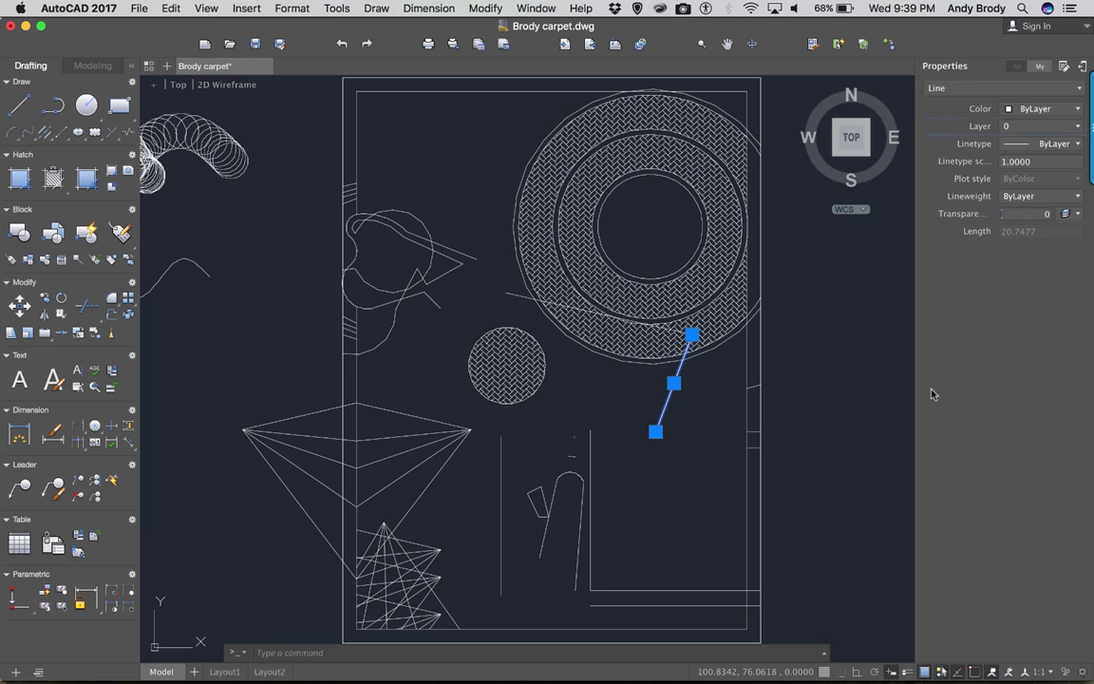
key("Escape")
- Open the layer manager with the LAYER command and move its window higher over the drawing
mouse_move(678, 664)
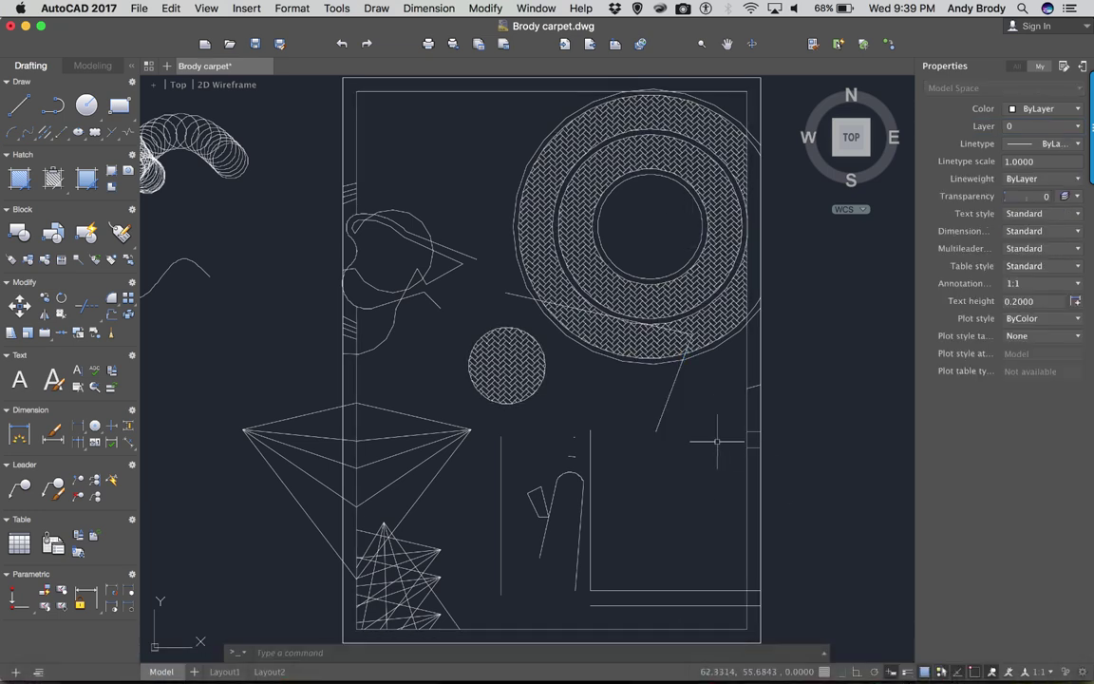
type("layer")
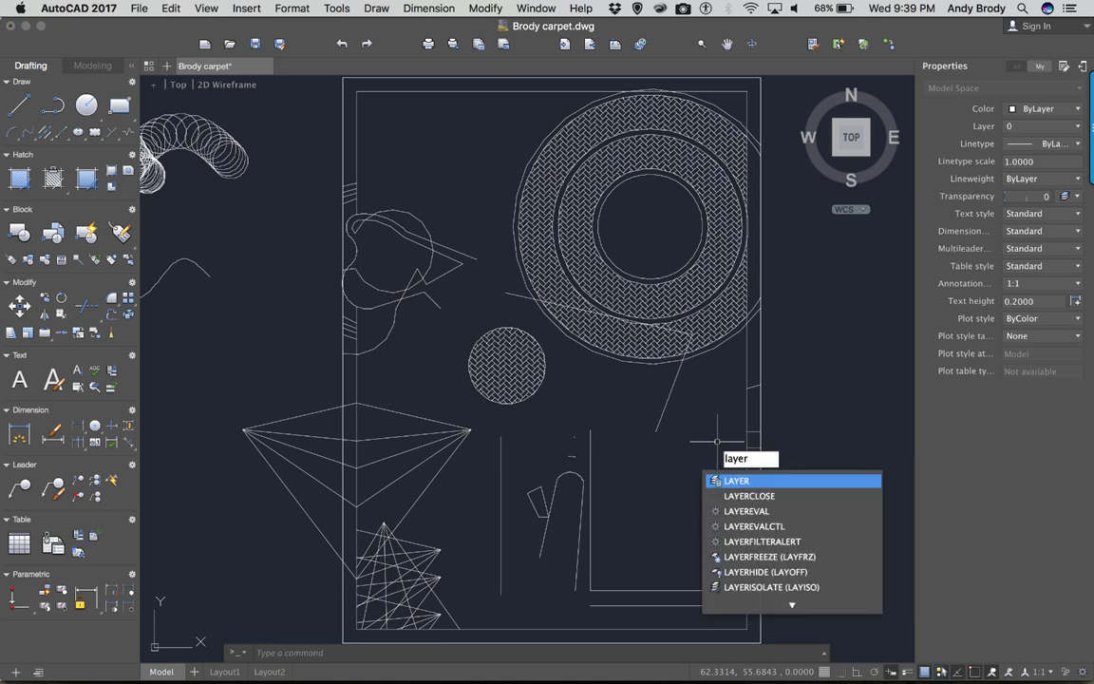
key("Return")
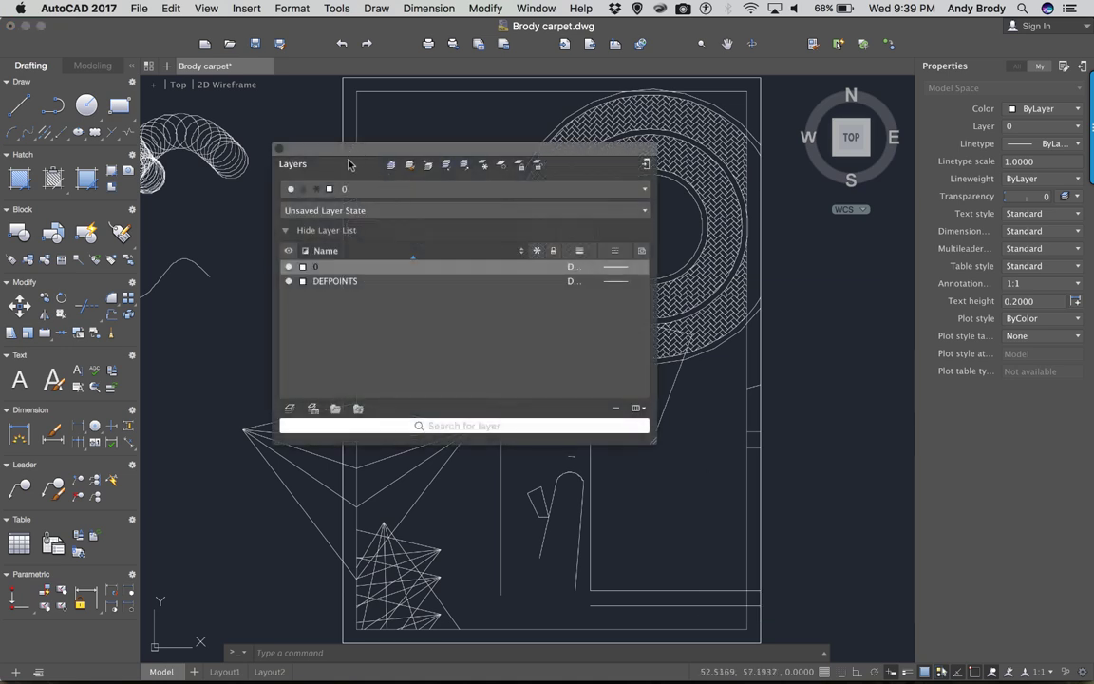
left_click_drag(315, 149, 328, 99)
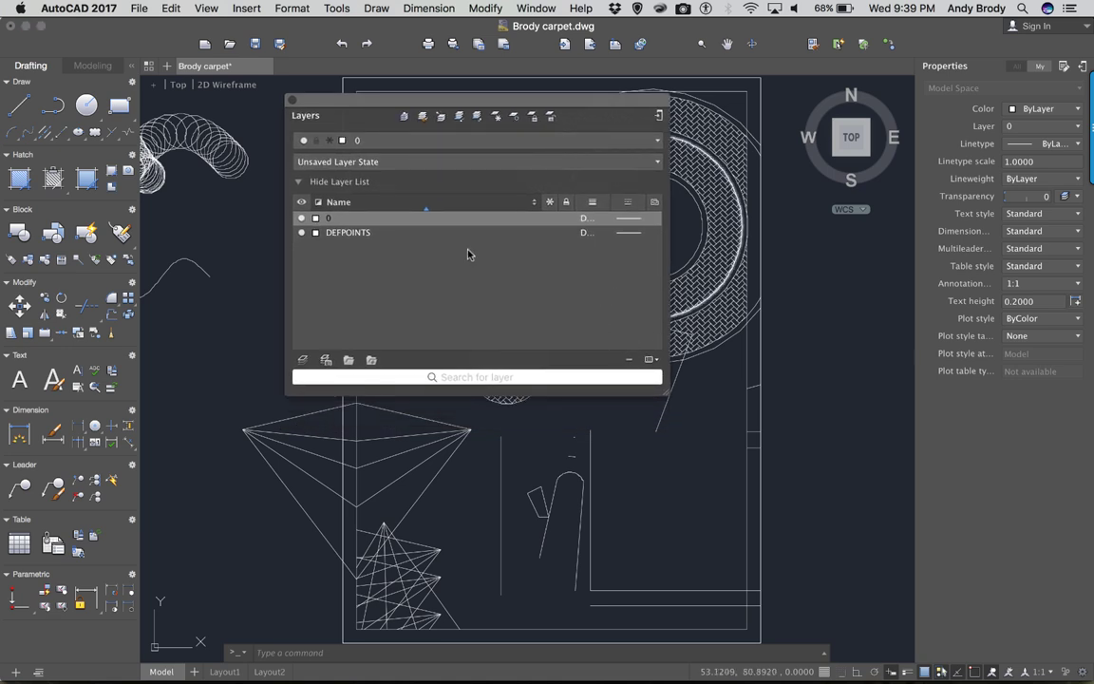
- Show the Status, Object Selection and Transparency columns in the layer list
right_click(504, 205)
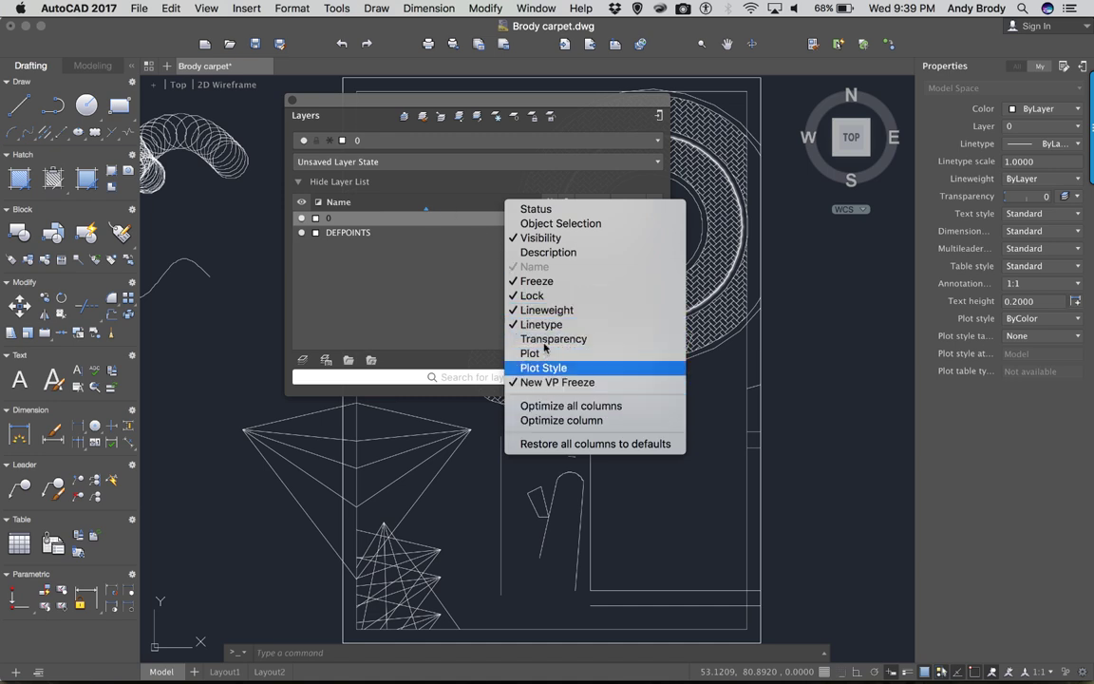
left_click(537, 210)
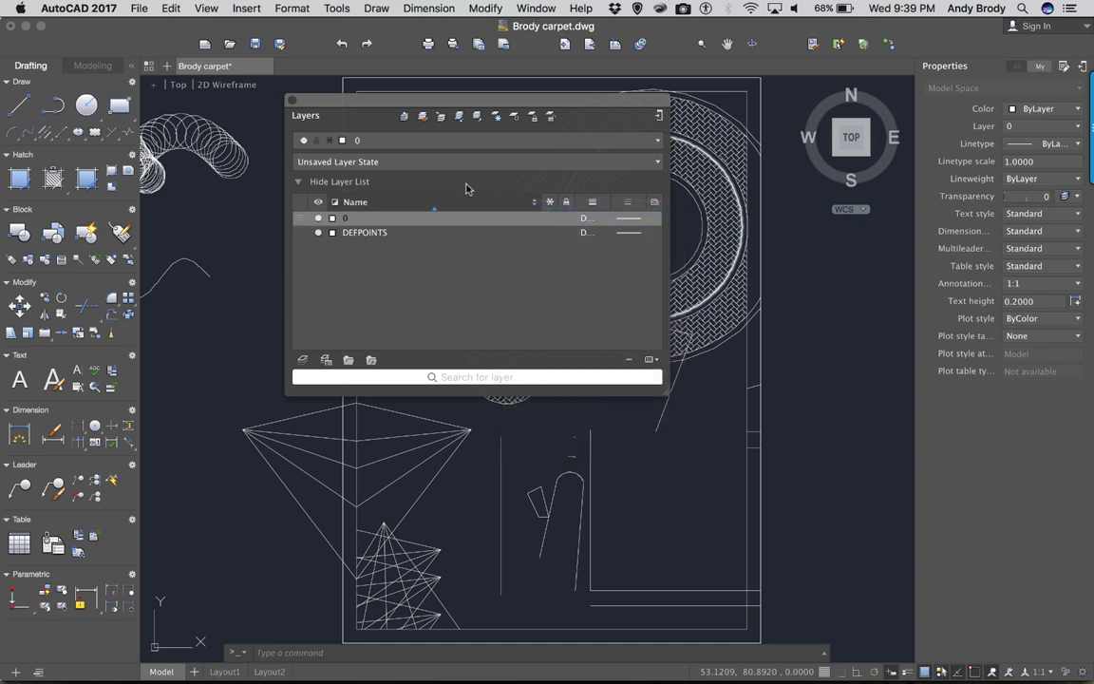
right_click(492, 202)
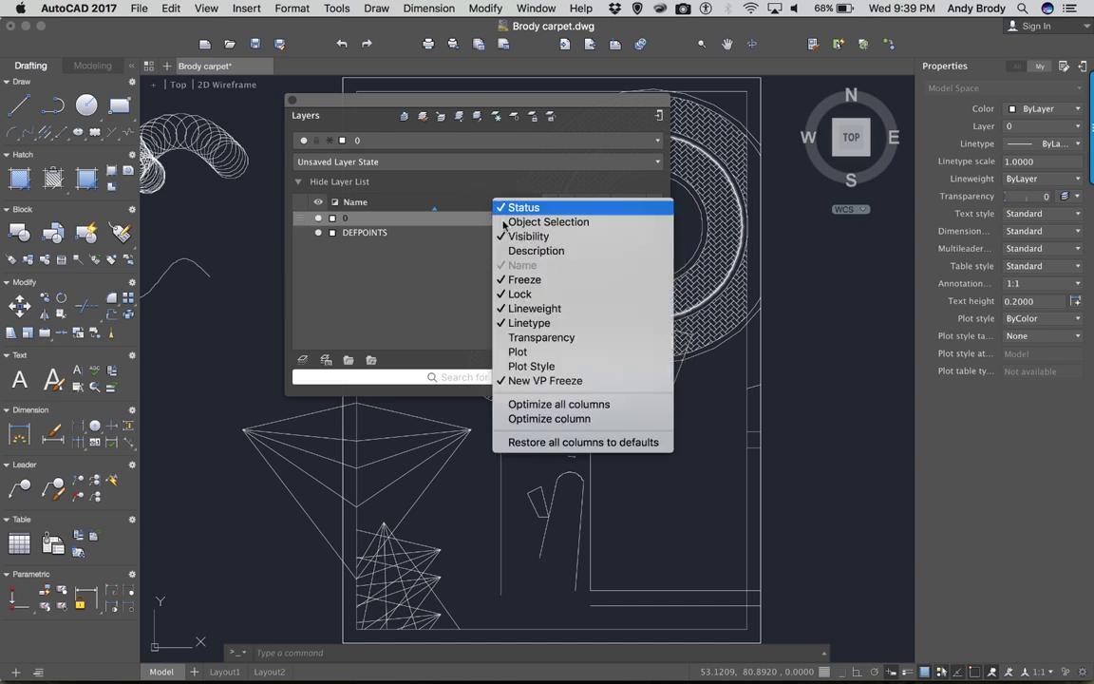
left_click(504, 222)
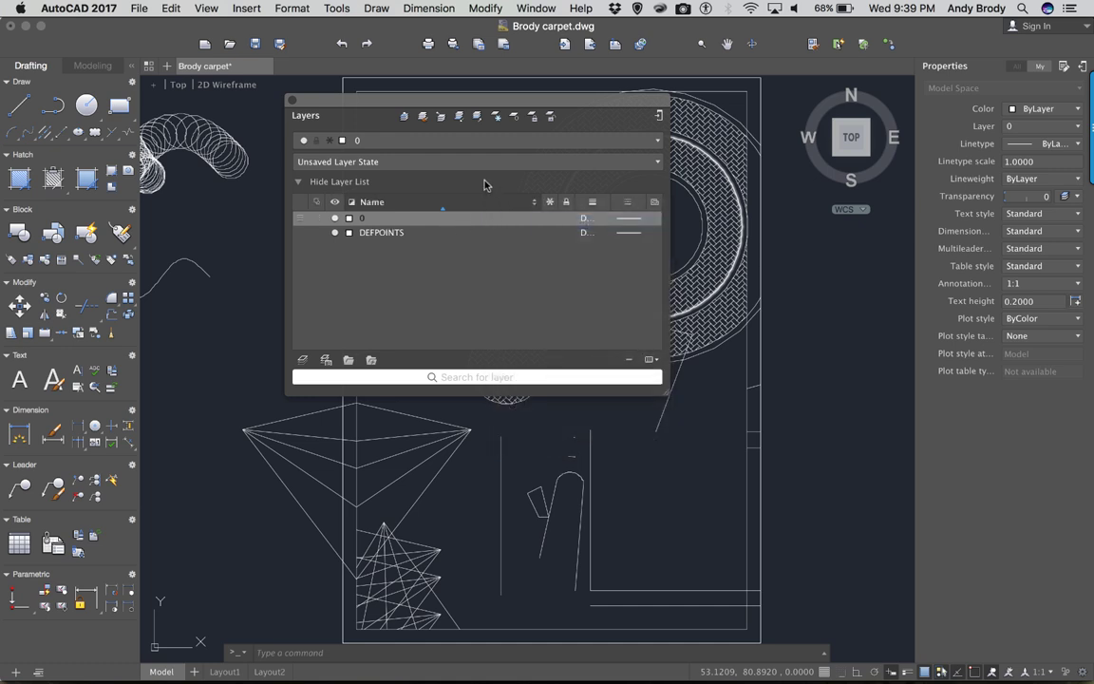
right_click(506, 197)
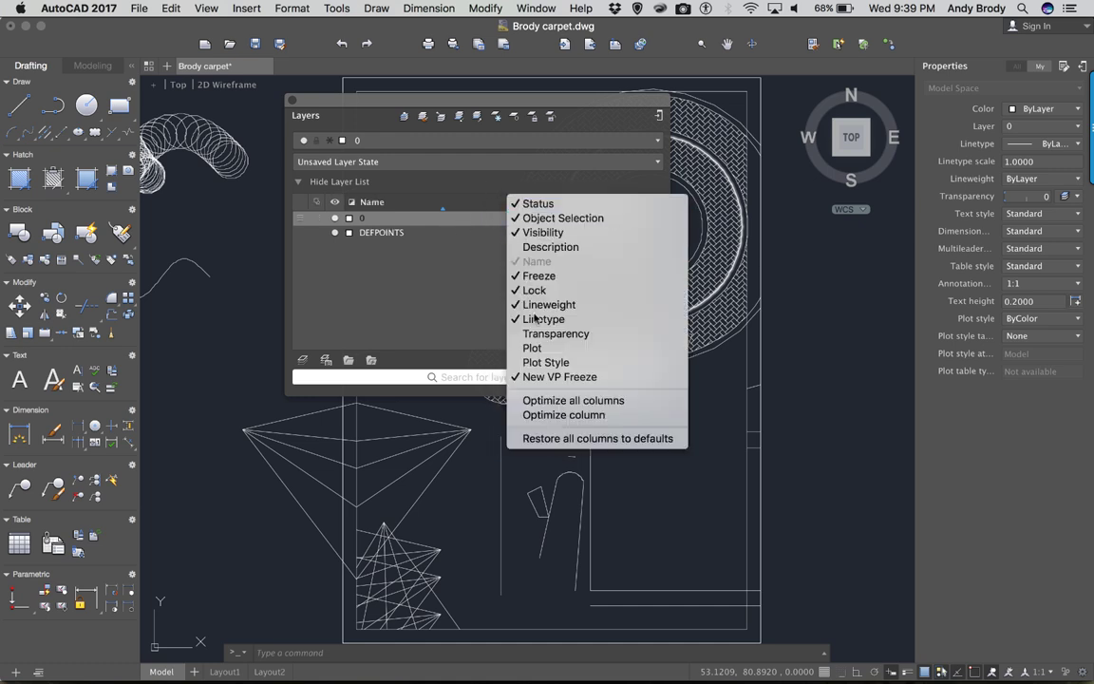
left_click(535, 334)
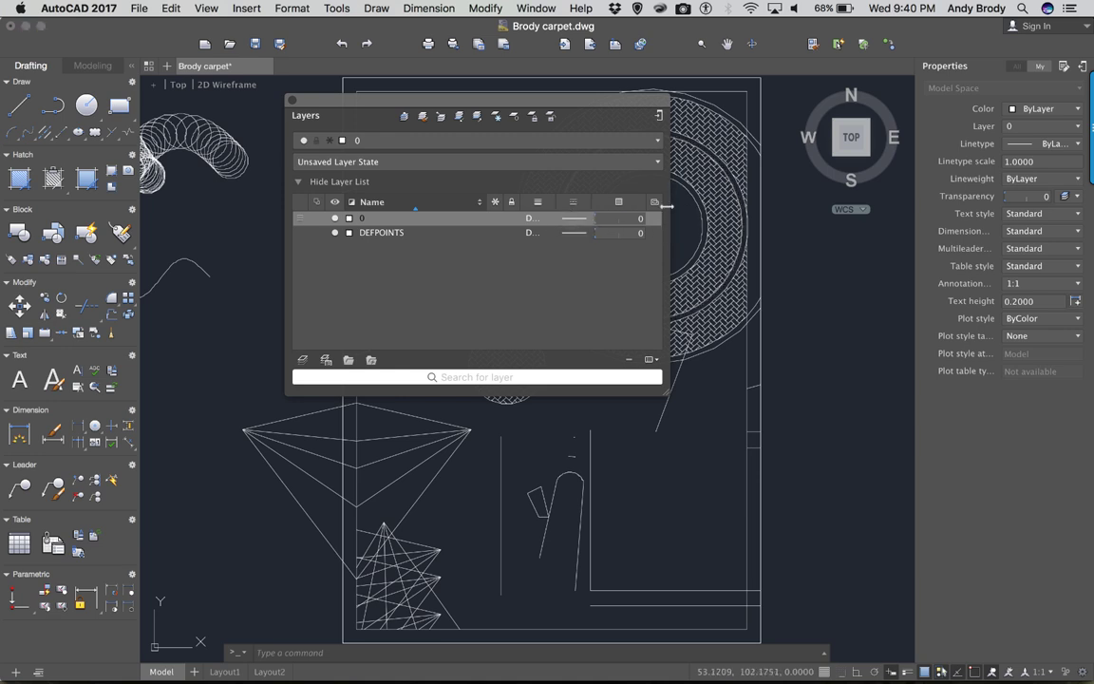
- Widen the Layers window and its Lineweight and Linetype columns, narrow the Name column, and toggle the DEFPOINTS layer's visibility off and back on
left_click_drag(664, 210, 788, 214)
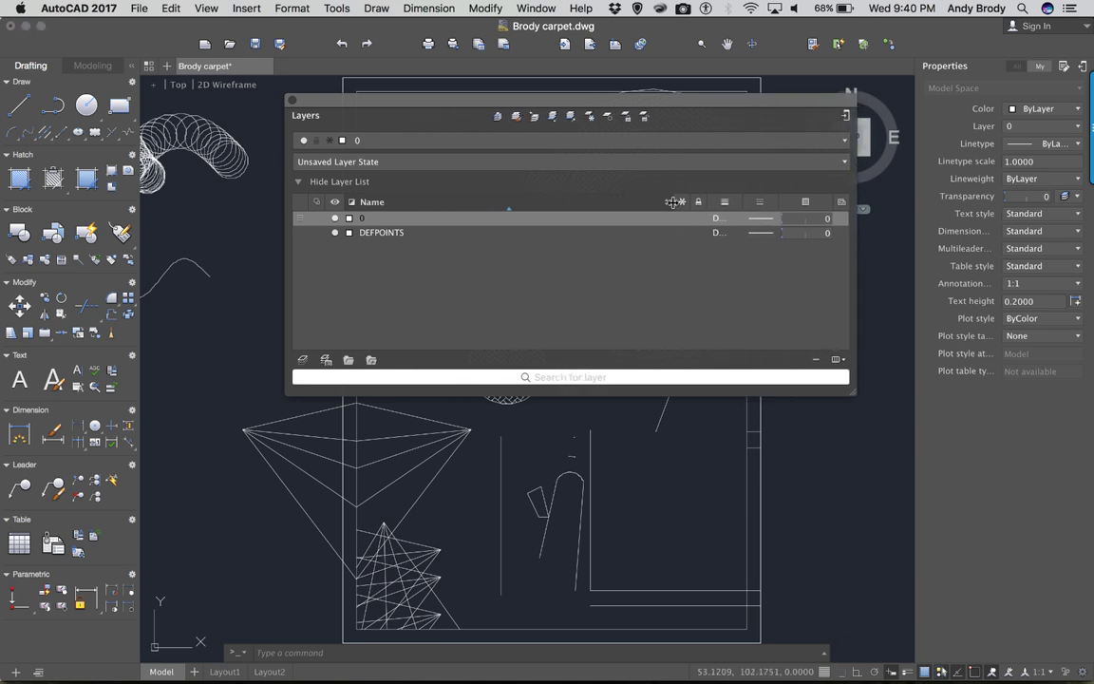
left_click_drag(673, 202, 525, 201)
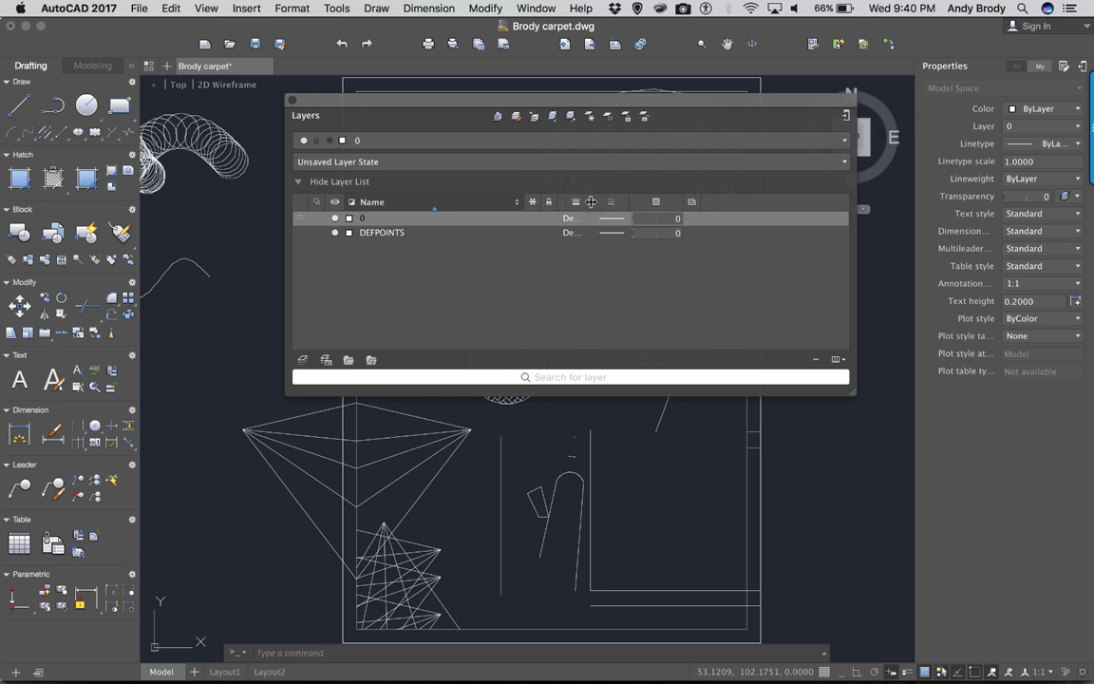
left_click_drag(590, 201, 747, 201)
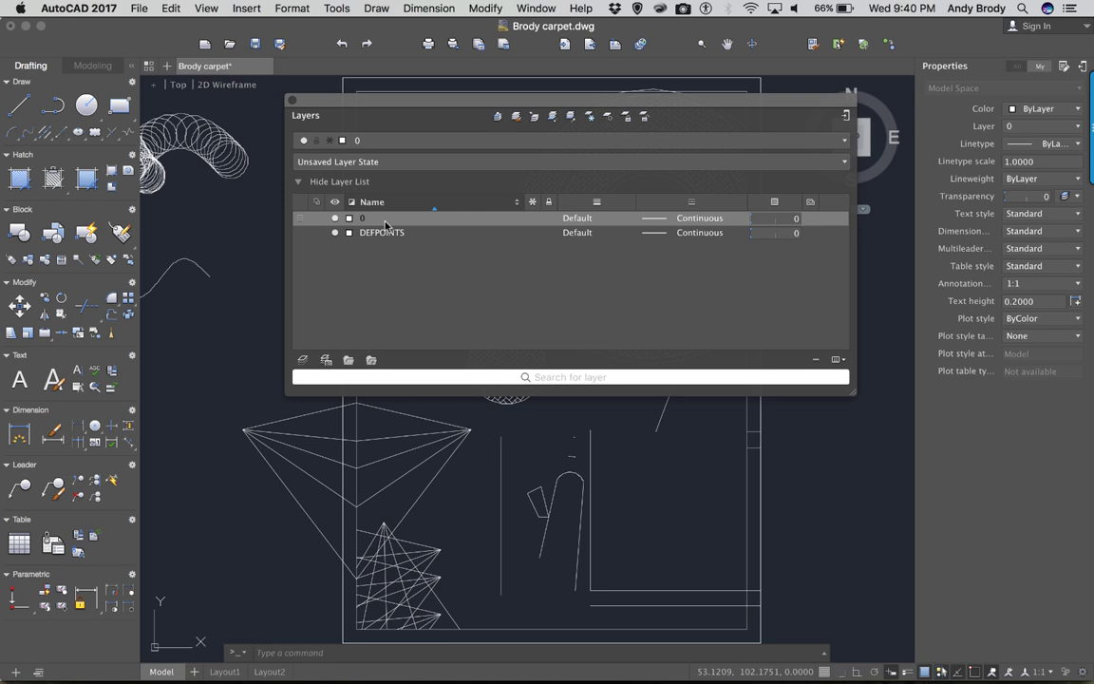
left_click(335, 233)
left_click(334, 233)
- Create a new layer named "Light lineweight" and set its lineweight to 0.00 mm
left_click(302, 361)
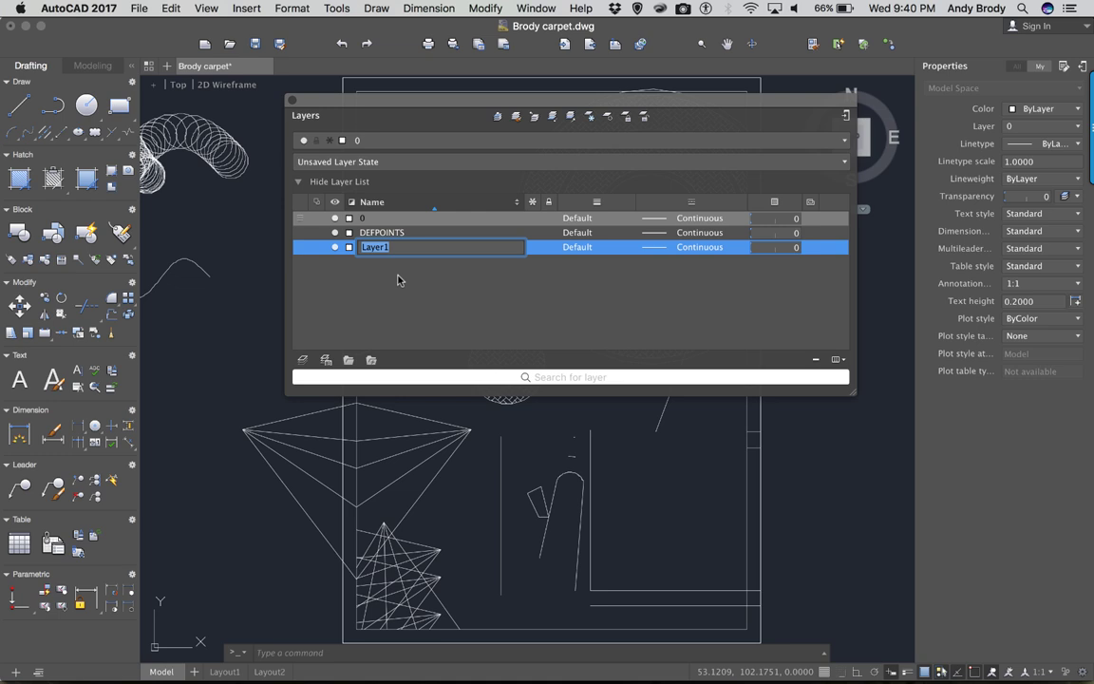
type("Light lineweight")
key("Return")
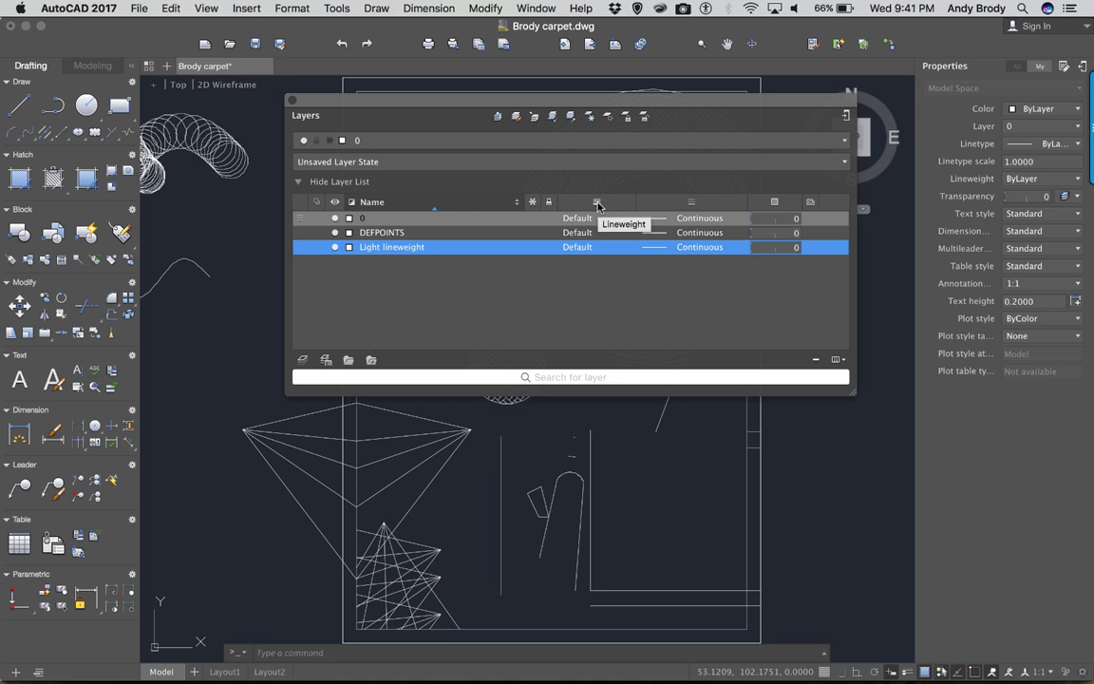
left_click(581, 249)
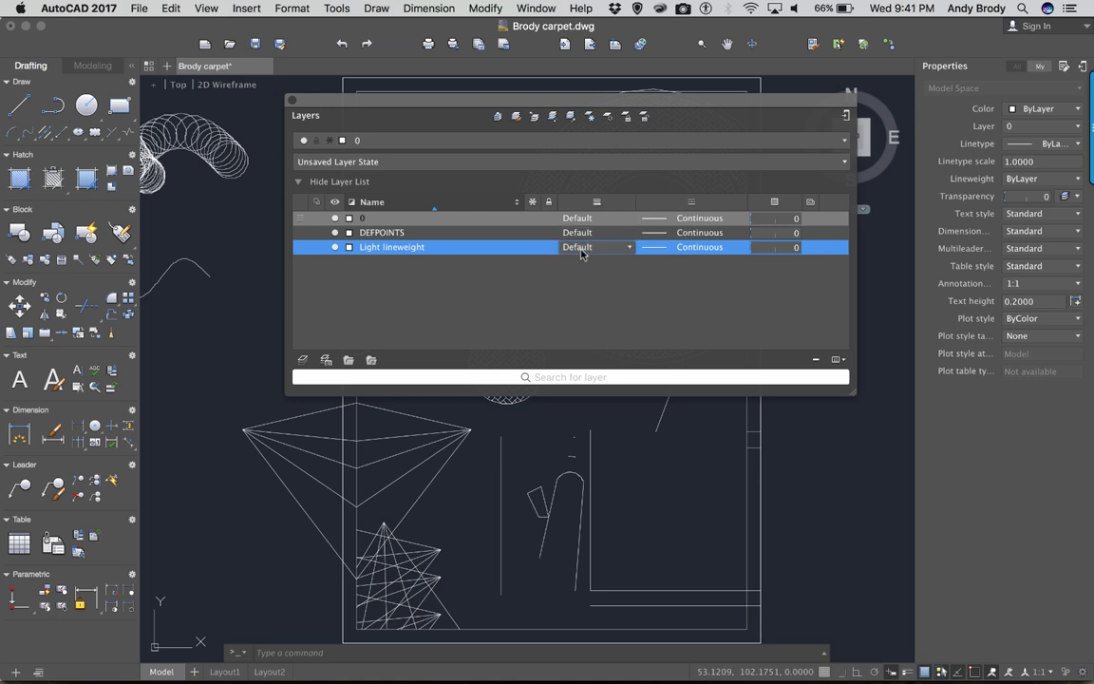
left_click(630, 249)
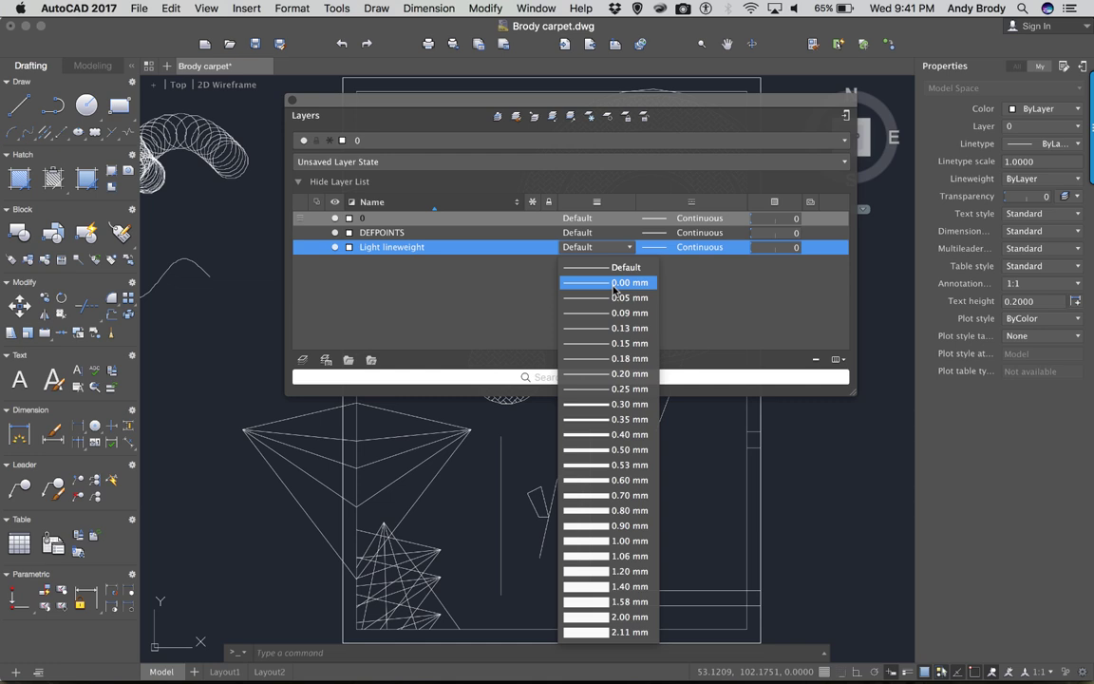
left_click(614, 283)
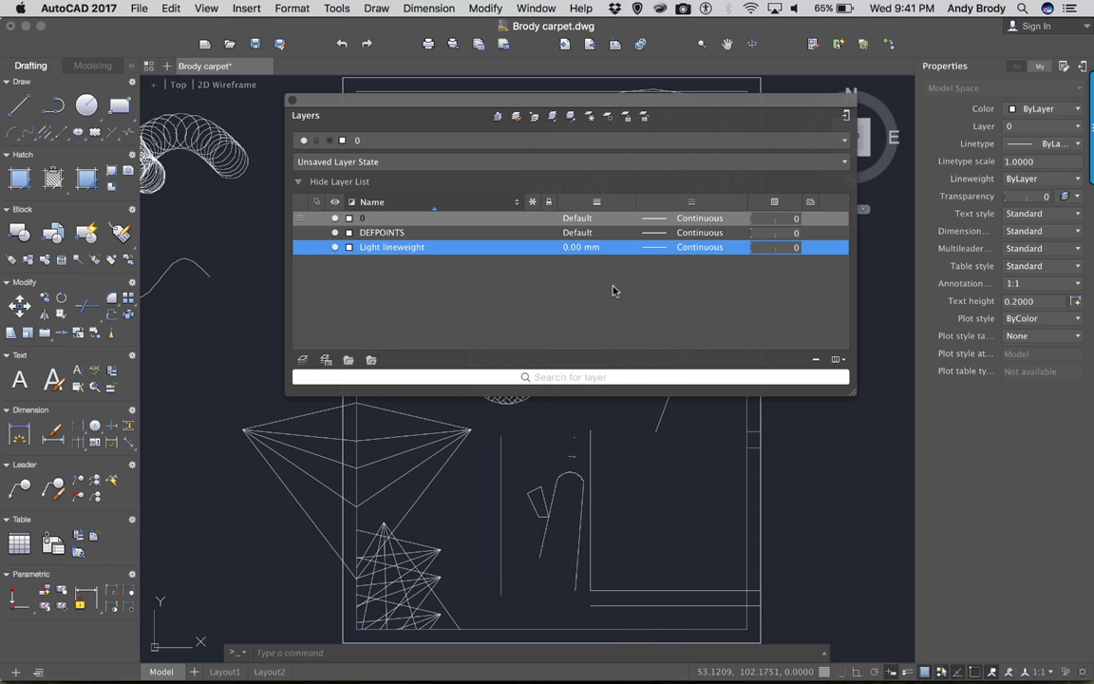
- Create two more layers named "Medium" and "Heavy"
left_click(301, 360)
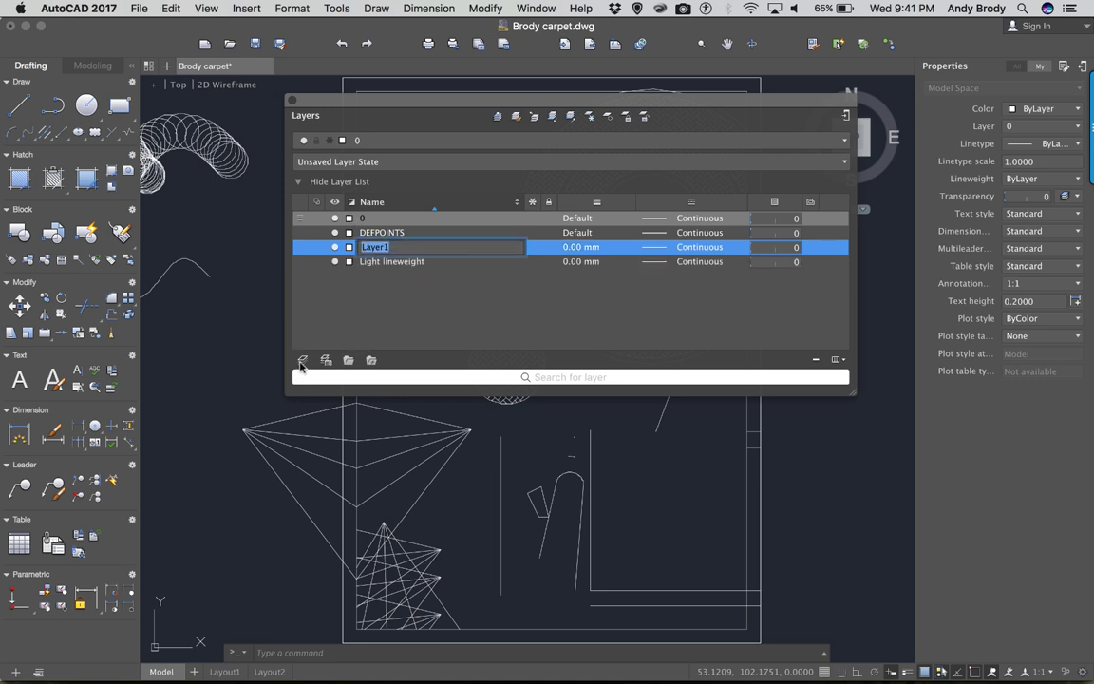
type("Medium")
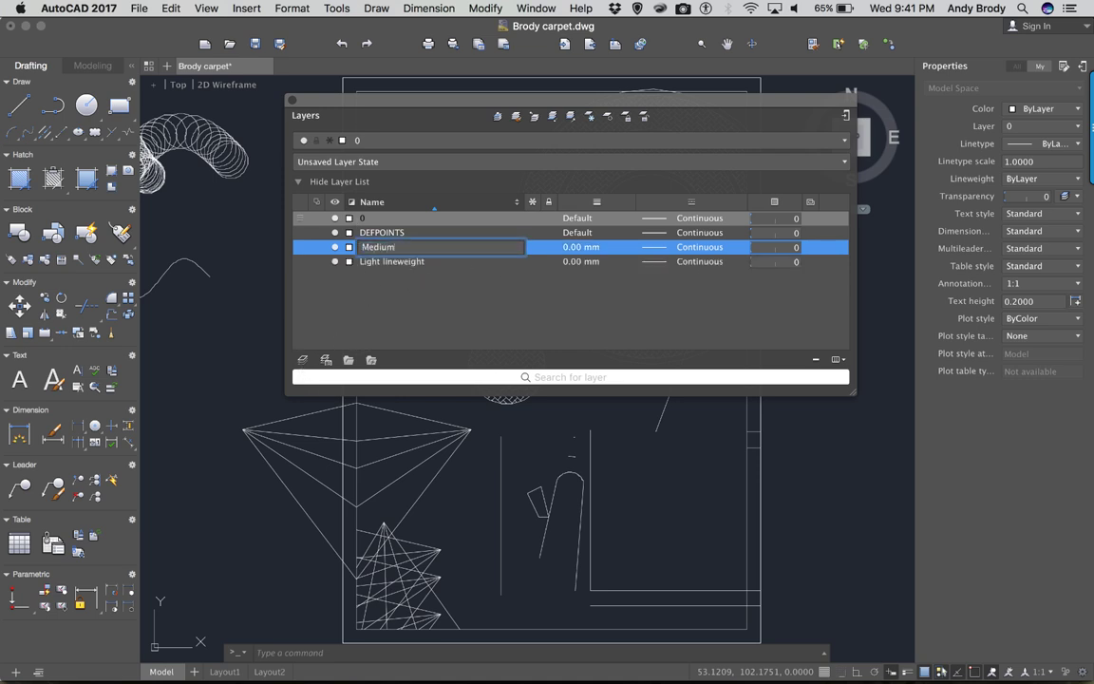
key("Return")
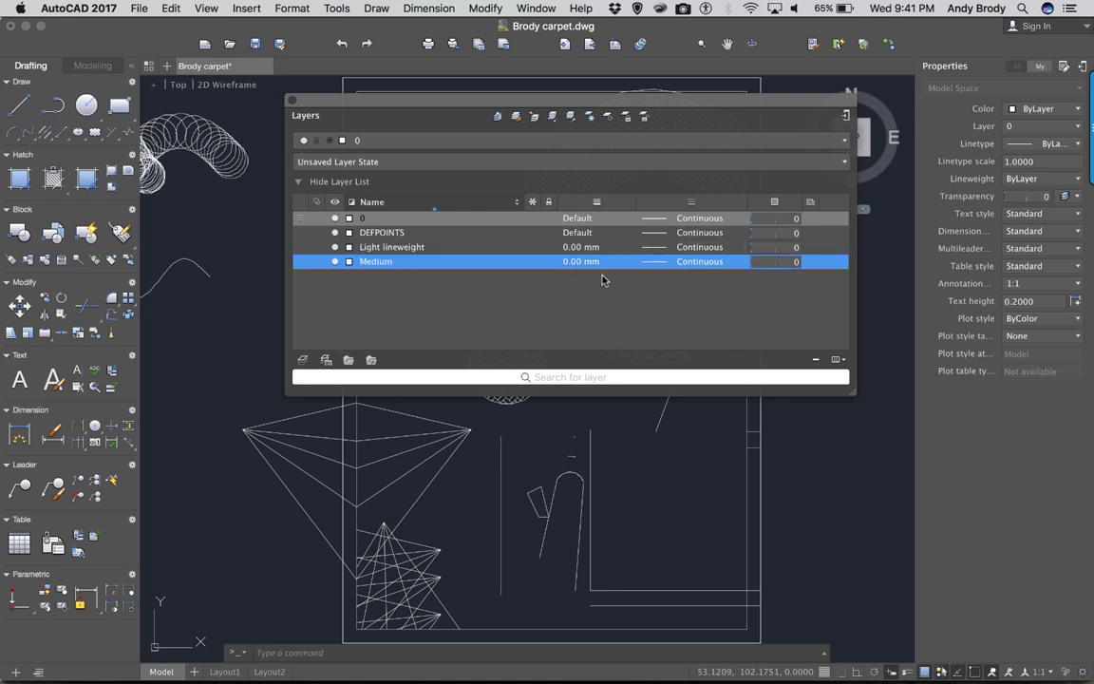
left_click(302, 361)
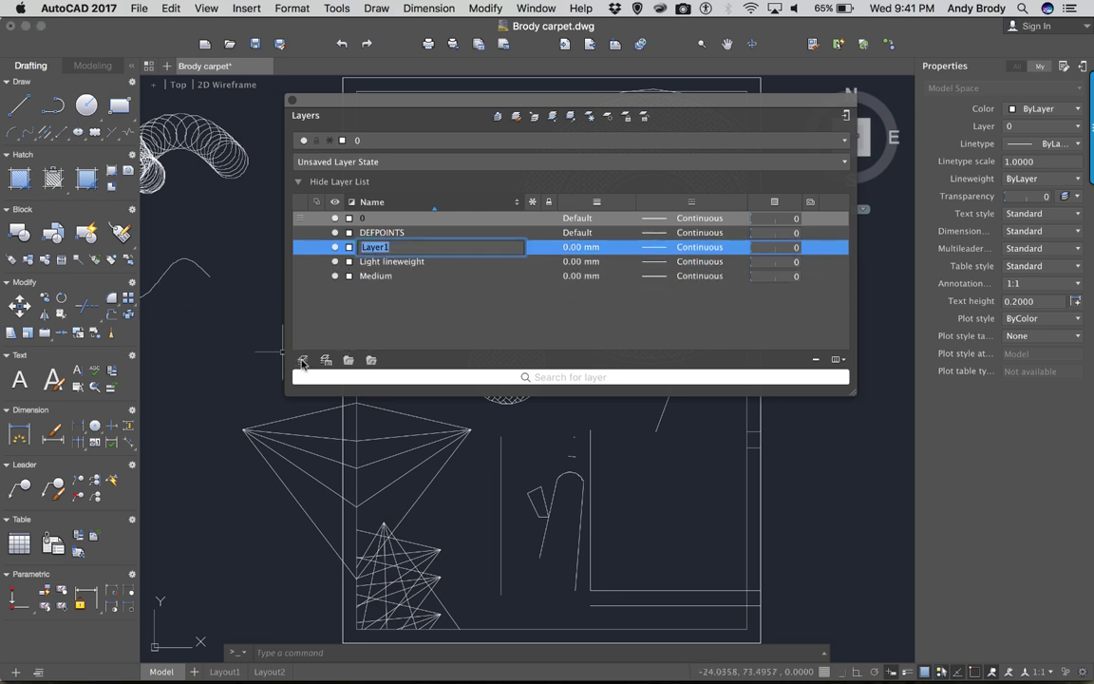
type("Heavy")
key("Return")
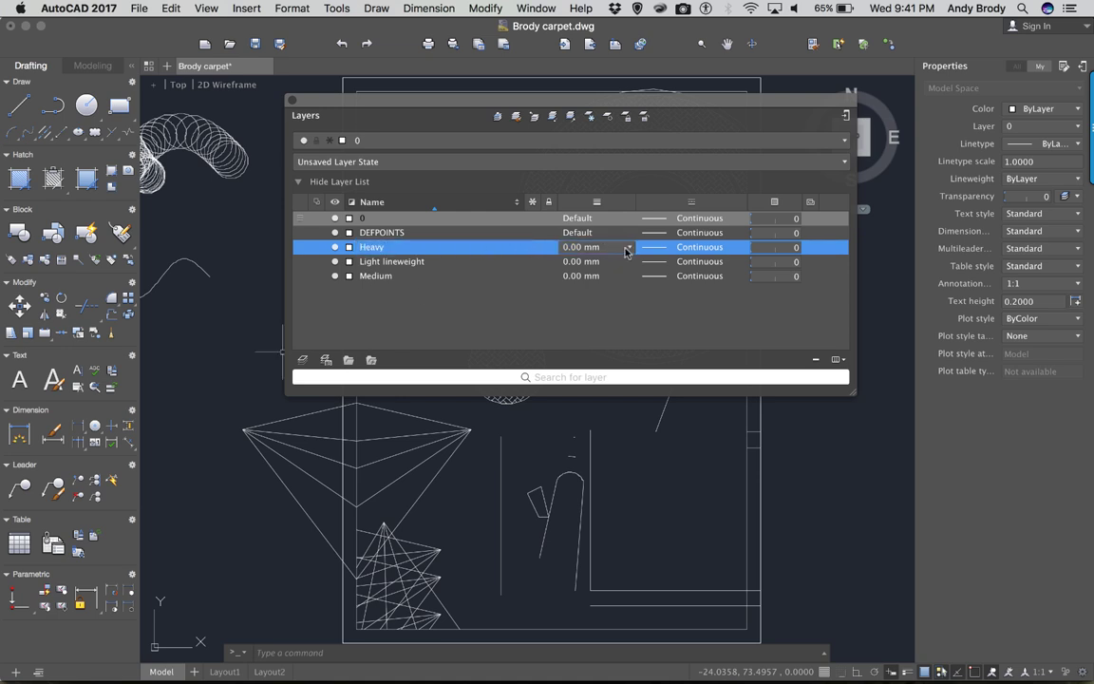
- Set the Heavy layer's lineweight to 0.80 mm and the Medium layer's lineweight to 0.35 mm
left_click(627, 248)
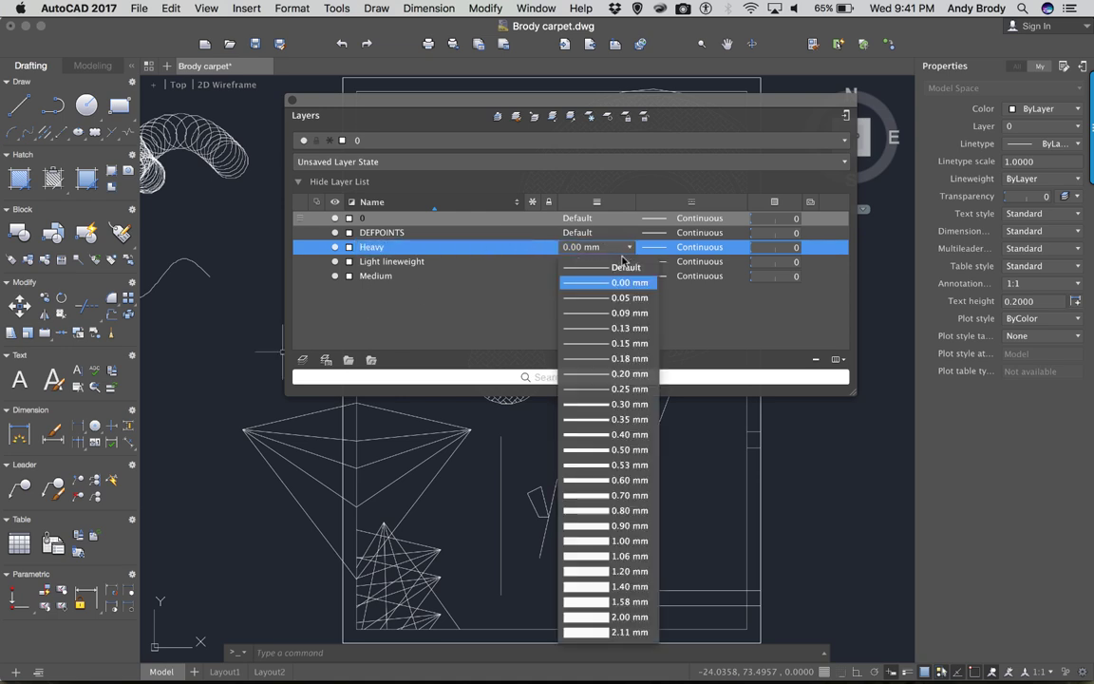
left_click(603, 512)
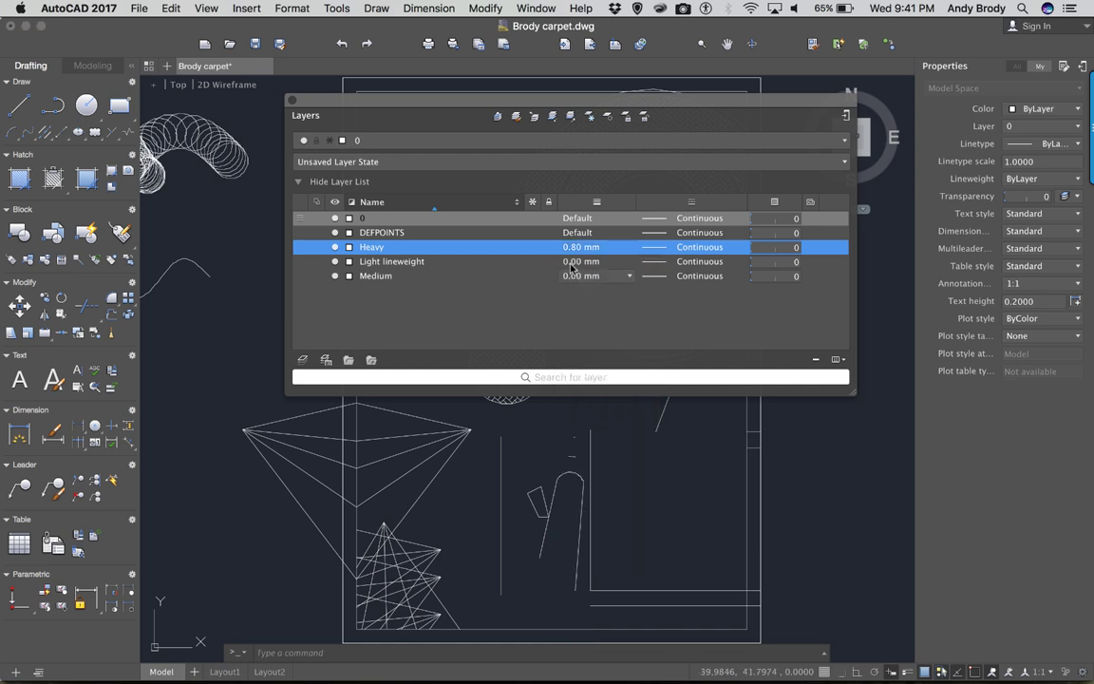
left_click(608, 276)
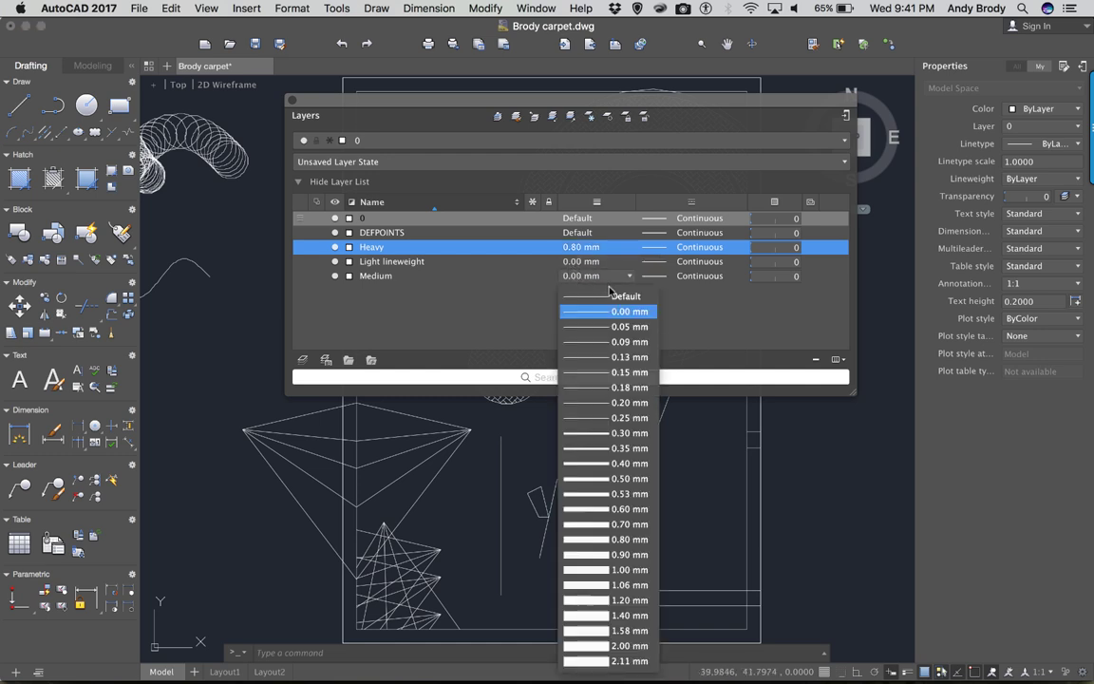
left_click(600, 447)
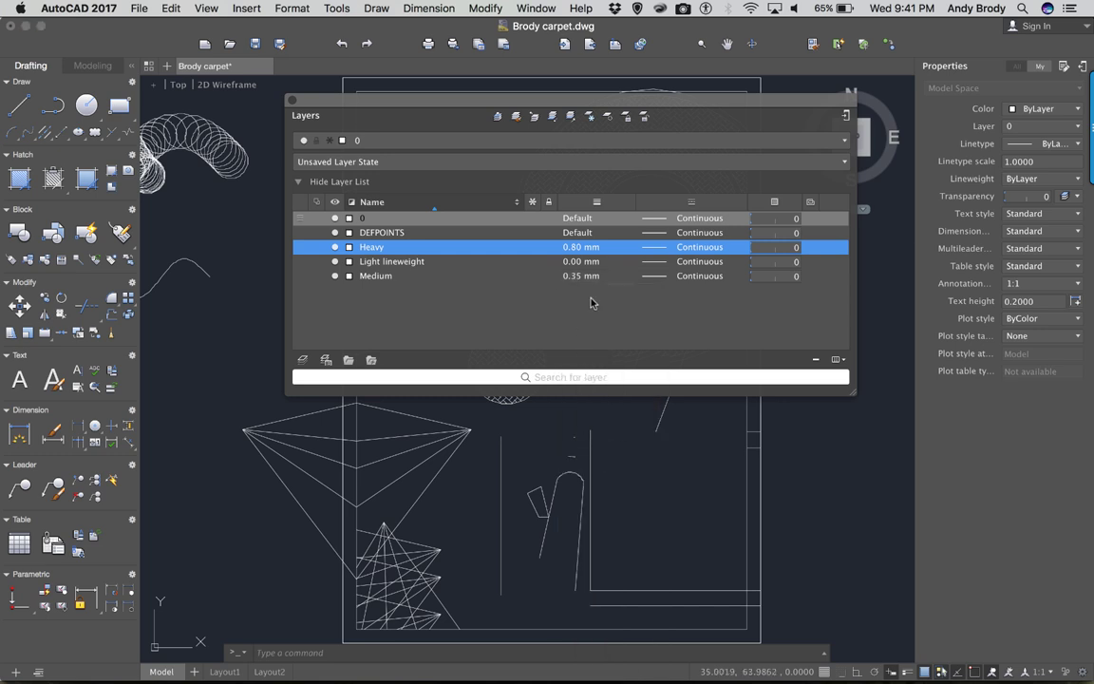
left_click(673, 318)
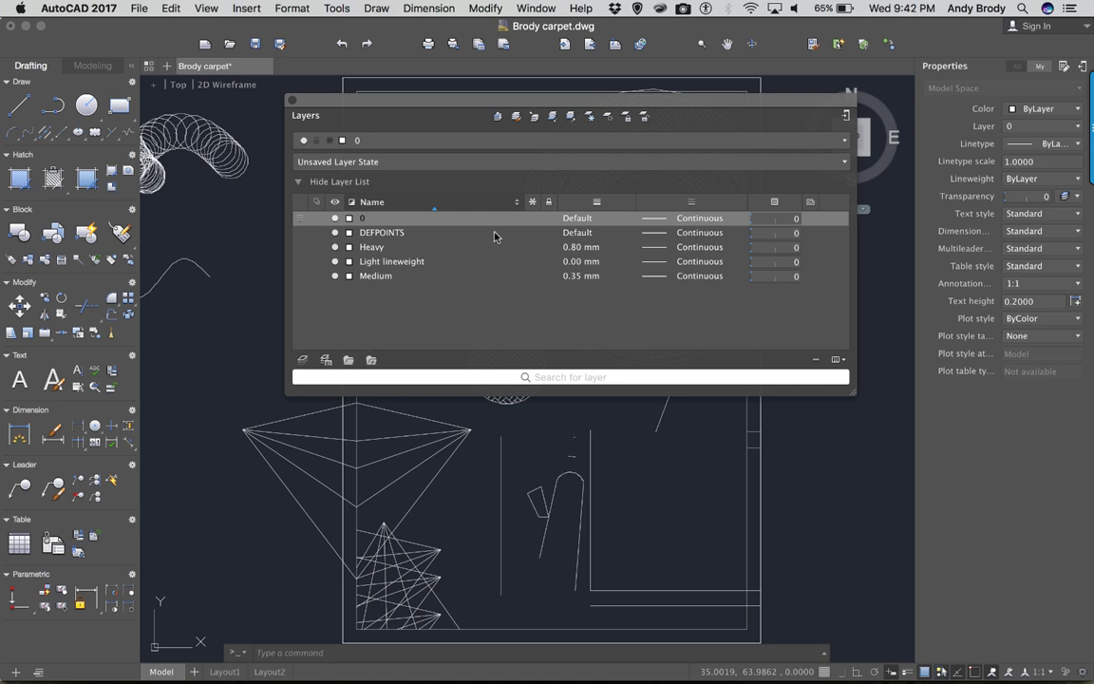
- Color the Heavy layer red, Light lineweight cyan and Medium magenta, and close the Layers window
left_click(349, 248)
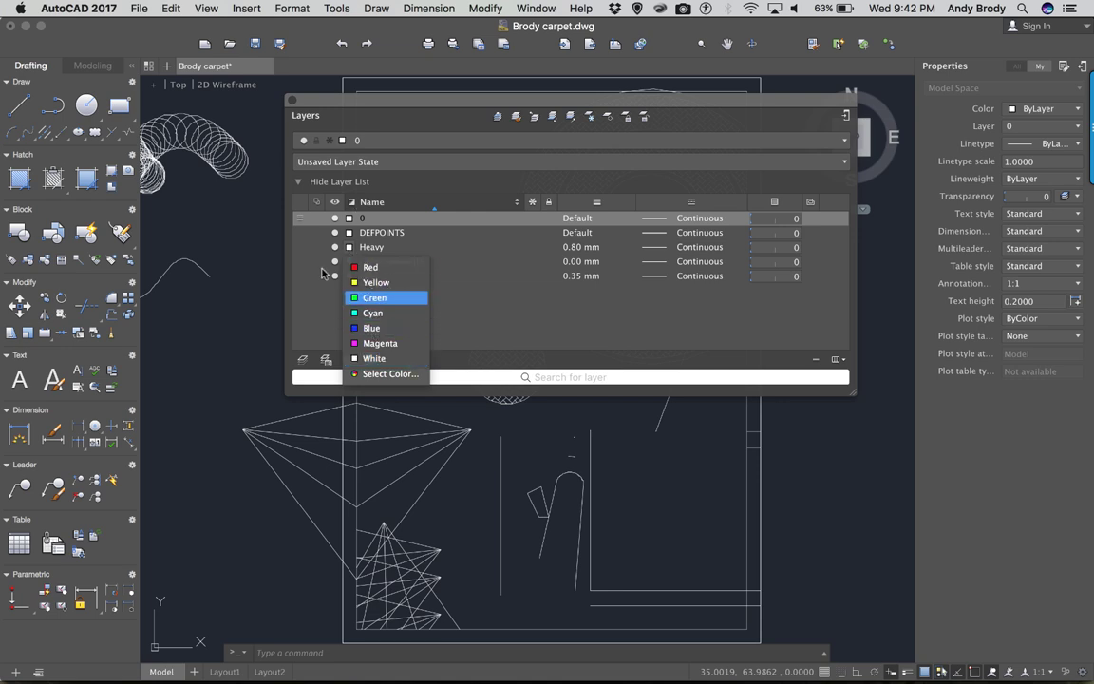
left_click(356, 270)
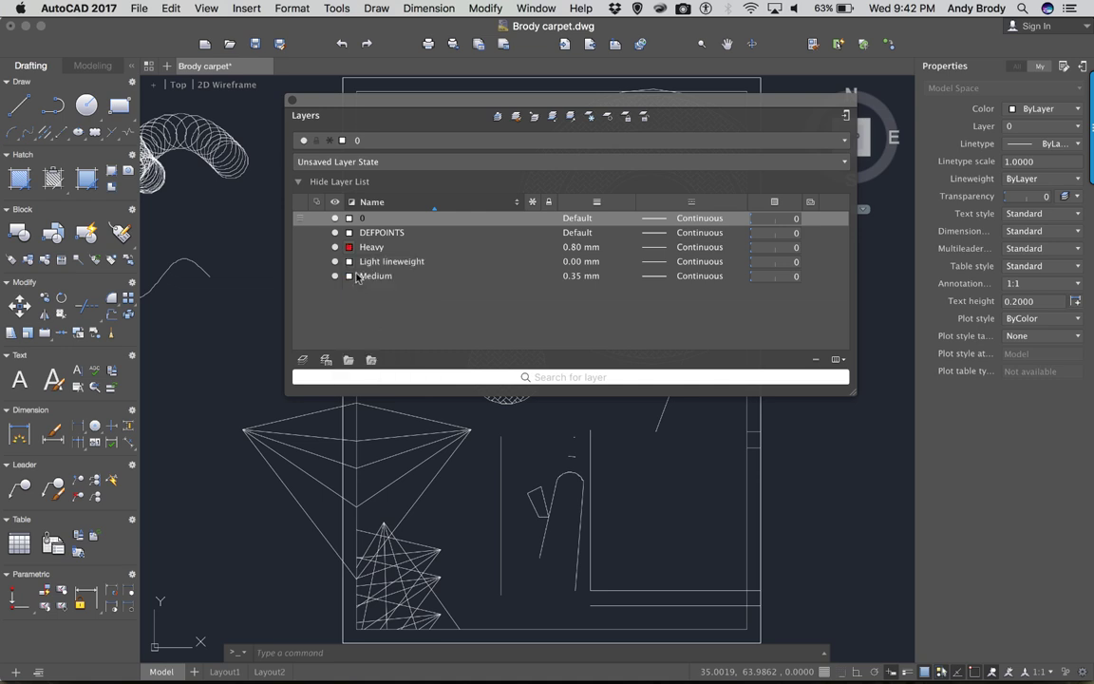
left_click(350, 275)
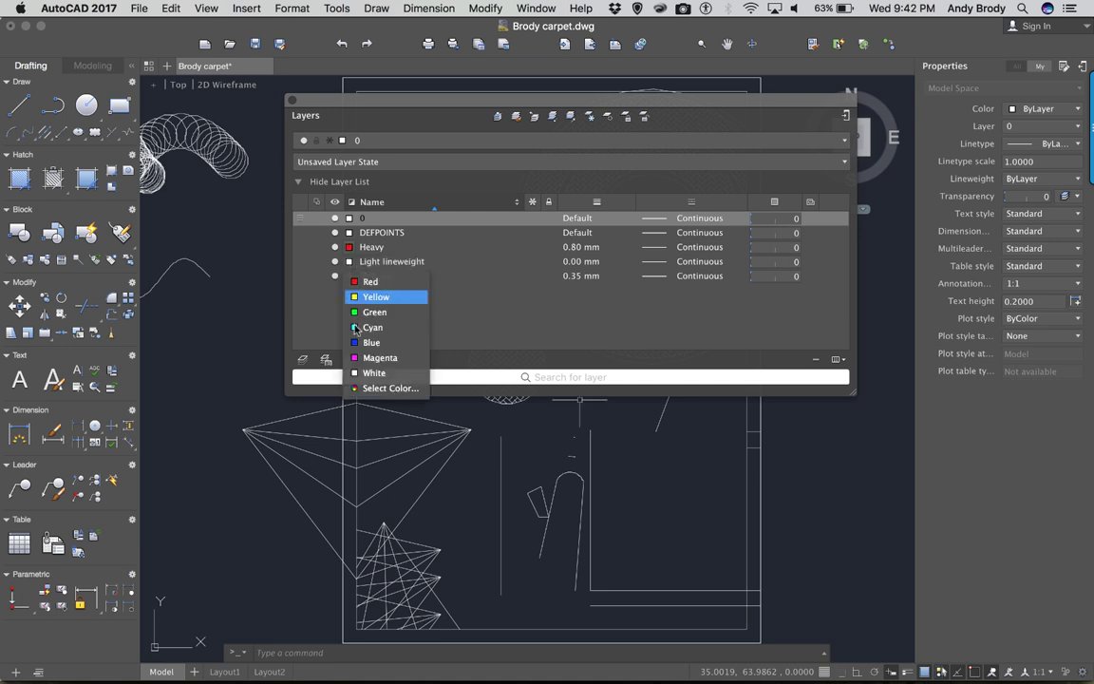
left_click(358, 328)
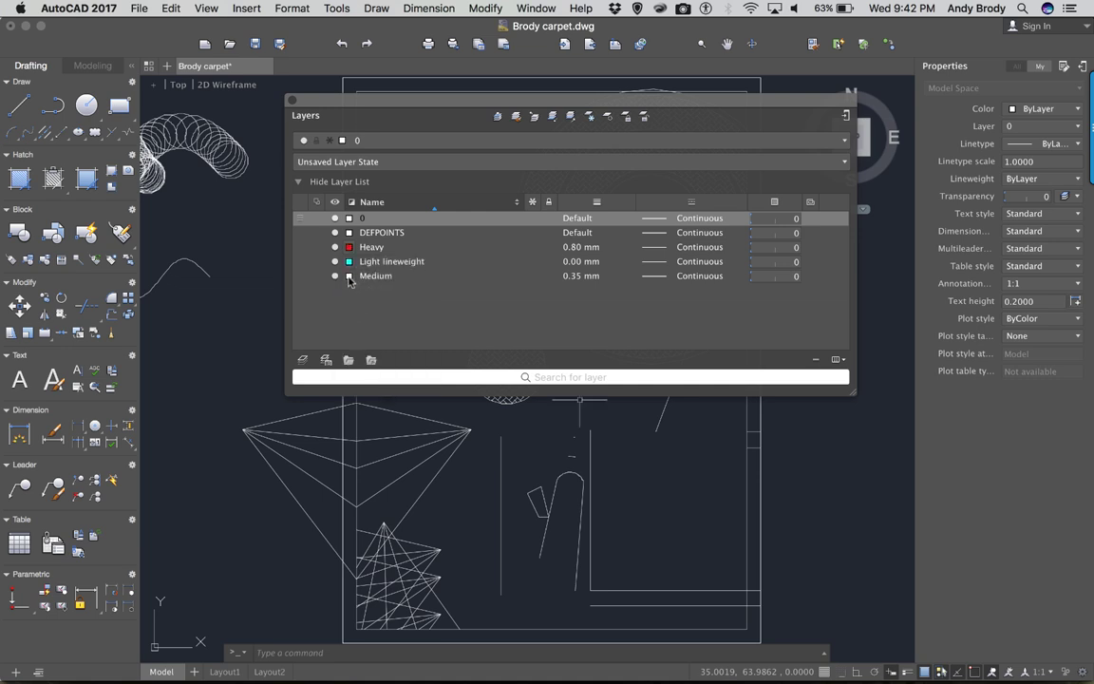
left_click(349, 275)
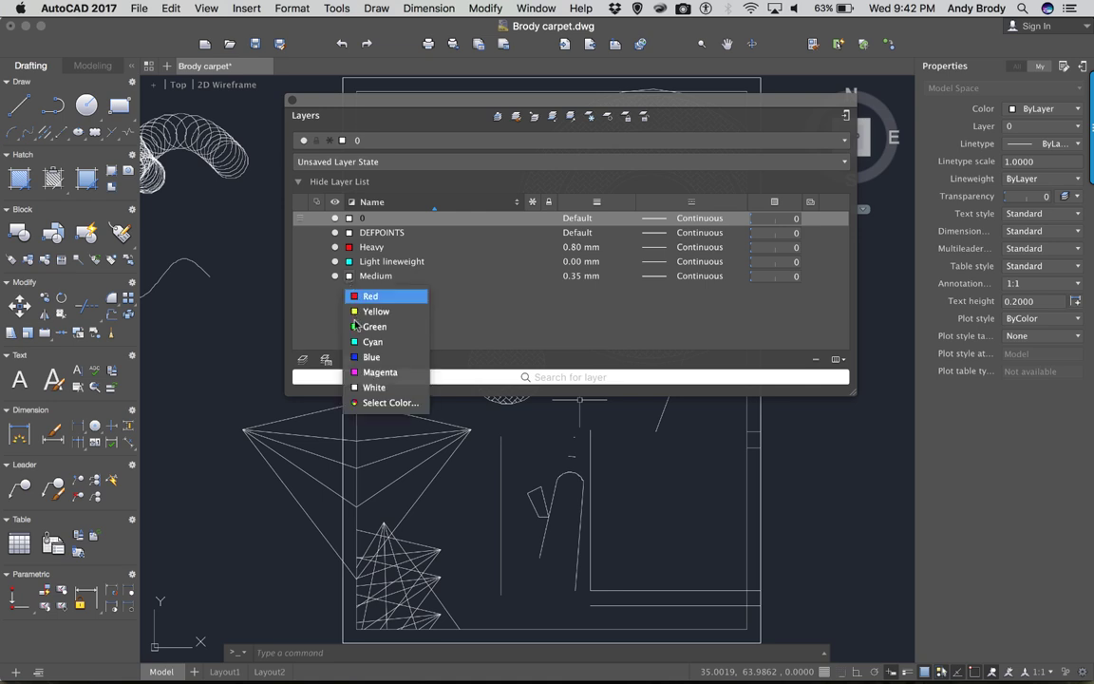
left_click(356, 371)
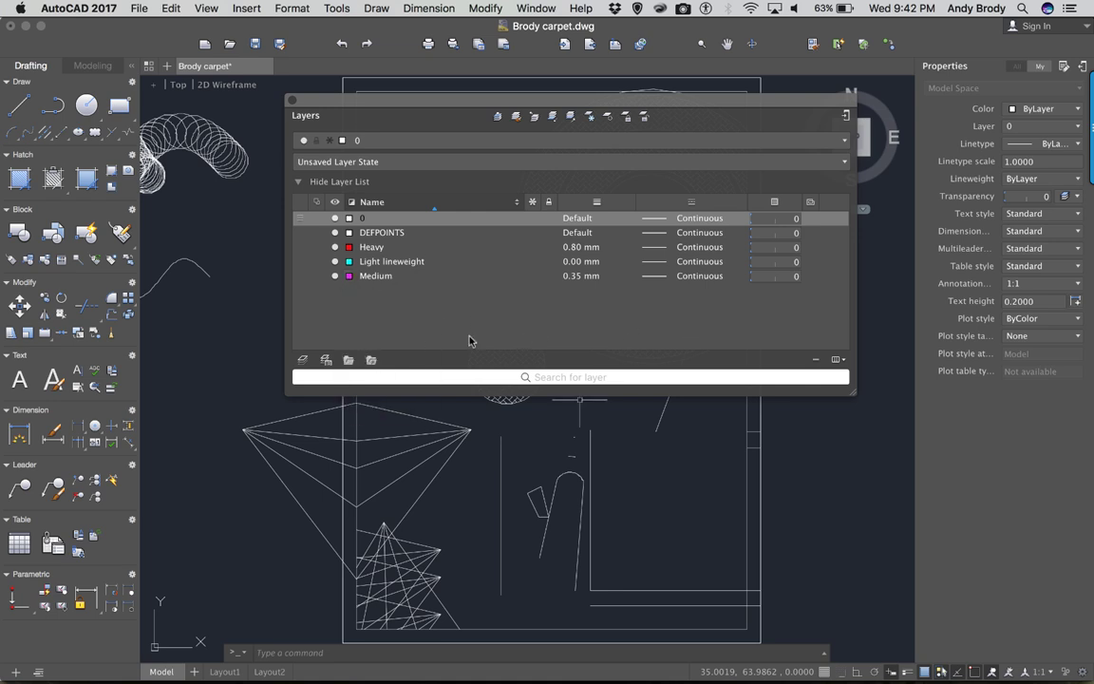
mouse_move(374, 102)
left_mouse_down()
mouse_move(306, 121)
mouse_move(355, 133)
mouse_move(366, 102)
mouse_move(370, 112)
left_mouse_up()
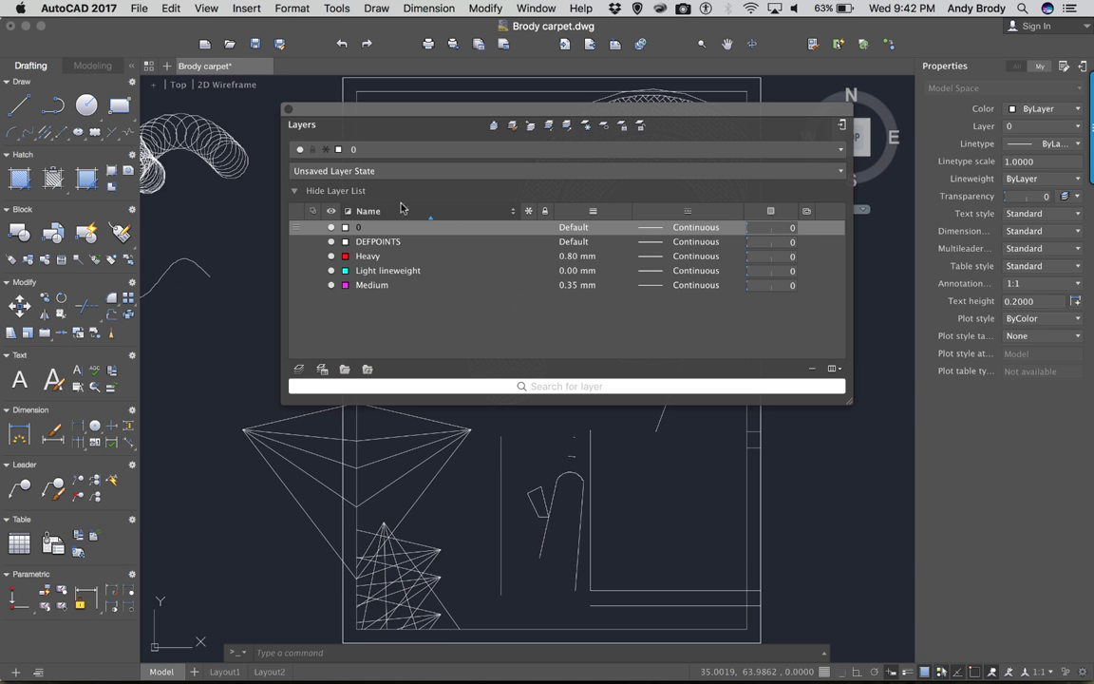
left_click(289, 111)
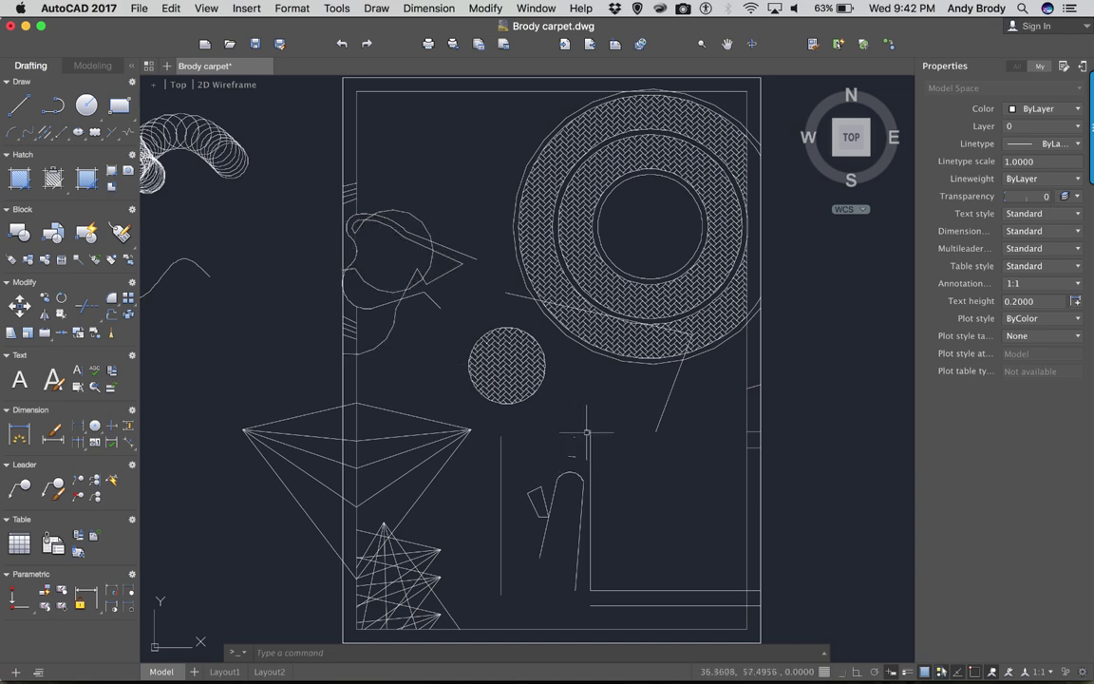
- Move the two rectangular border polylines of the carpet to the Heavy layer
scroll(619, 520, "up", 2)
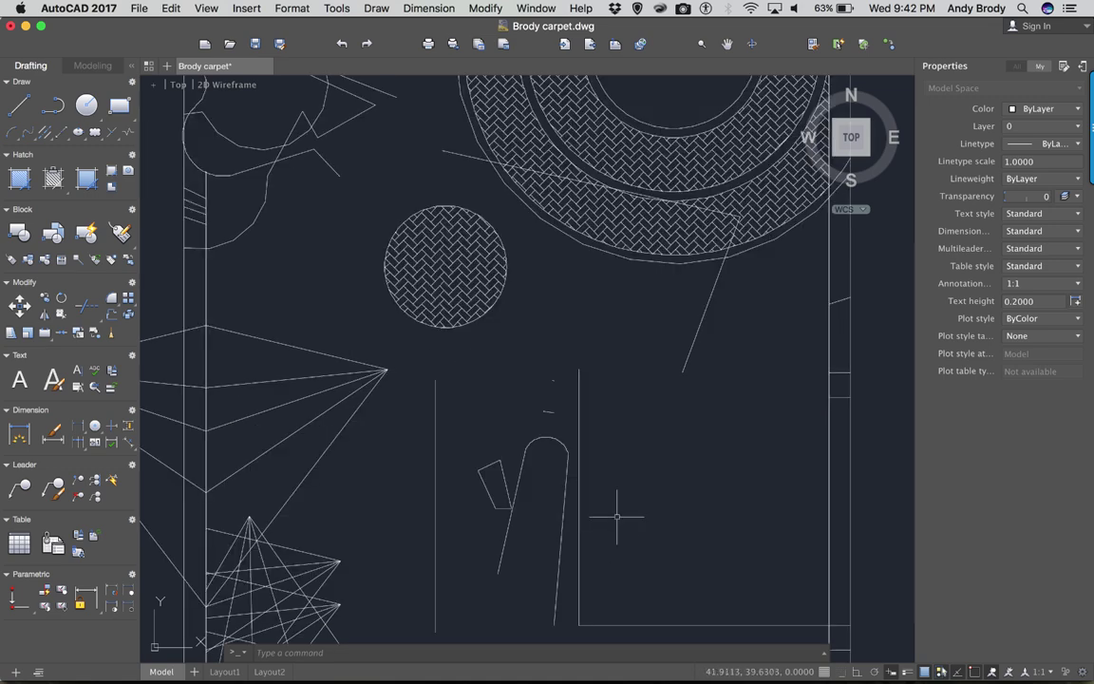
scroll(618, 486, "down", 5)
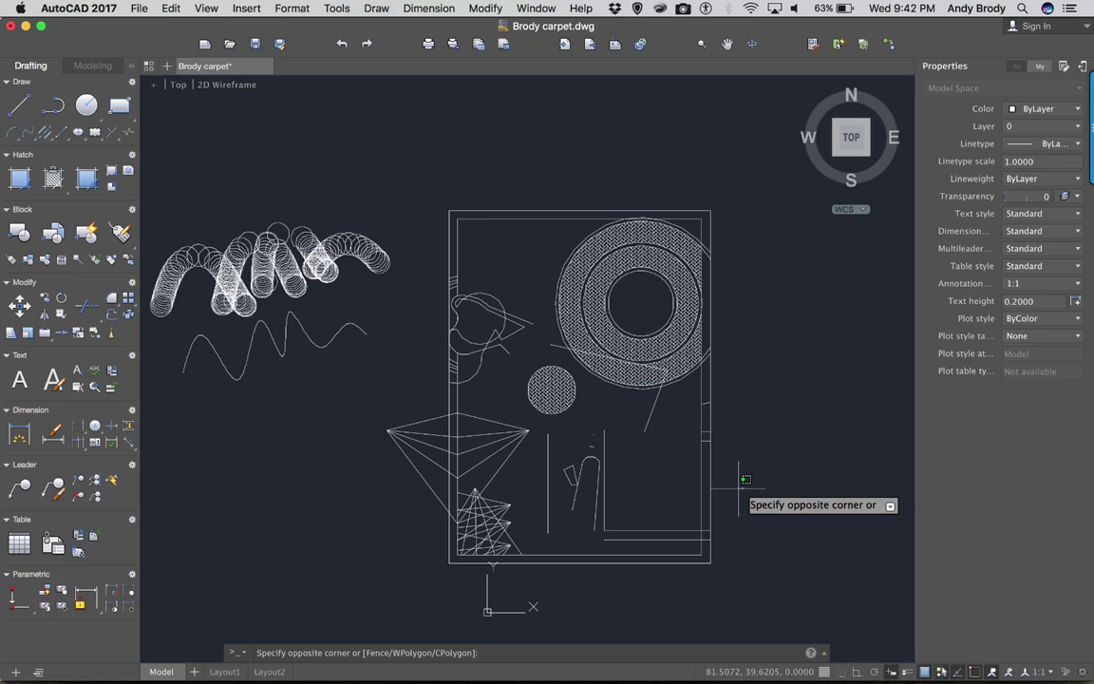
left_click(687, 468)
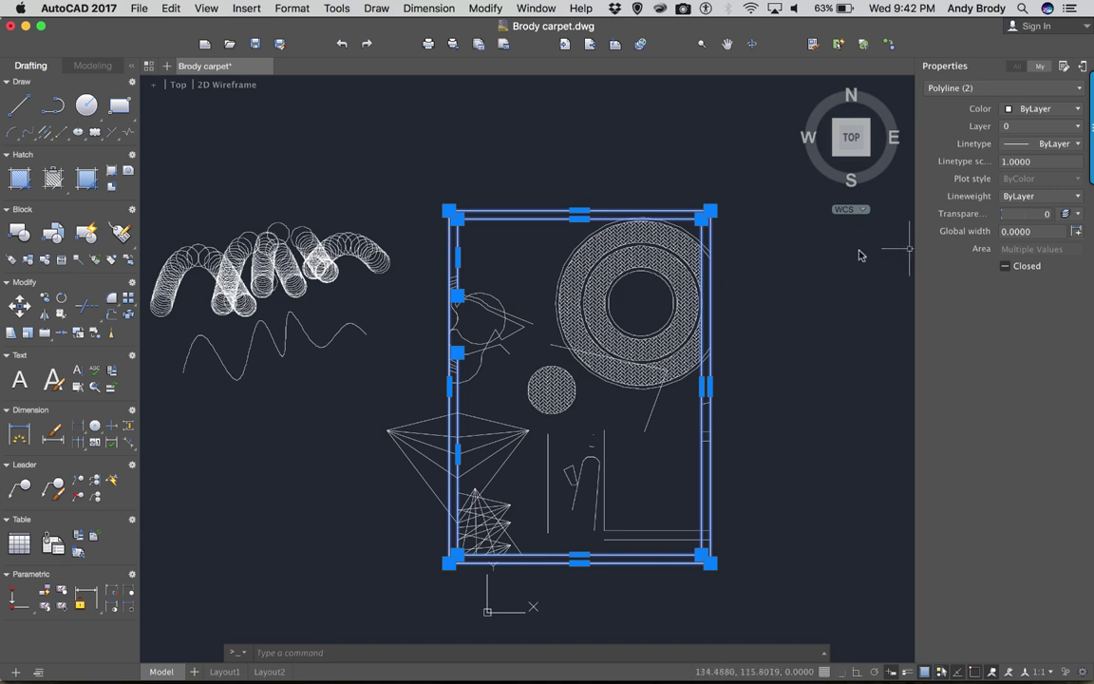
left_click(1069, 131)
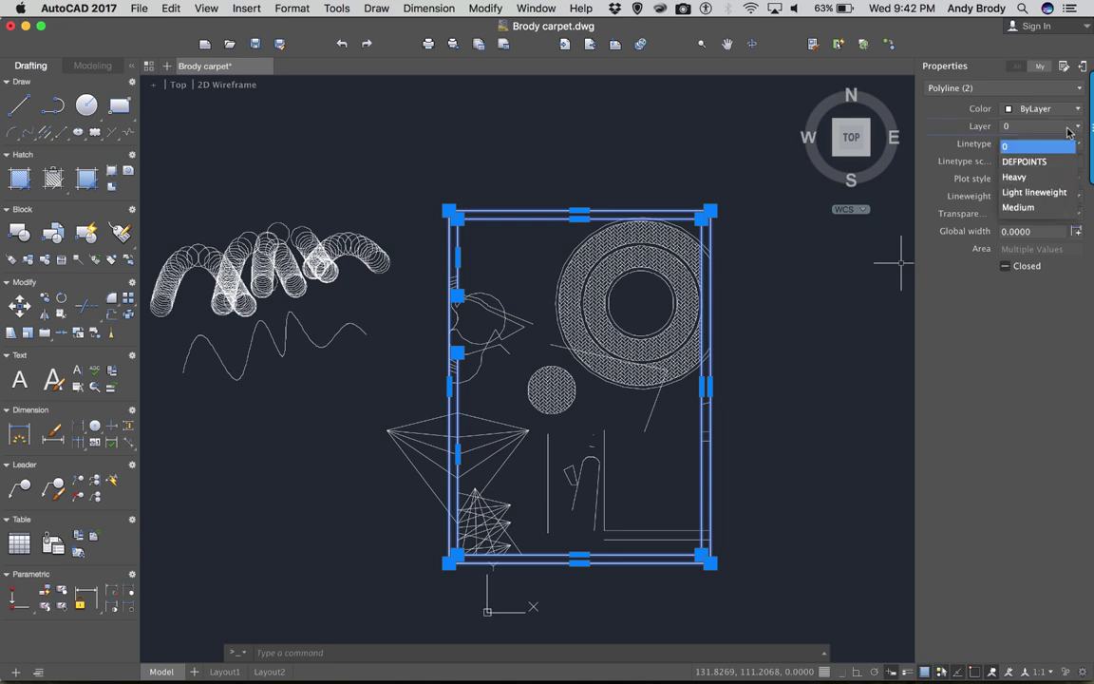
left_click(1041, 178)
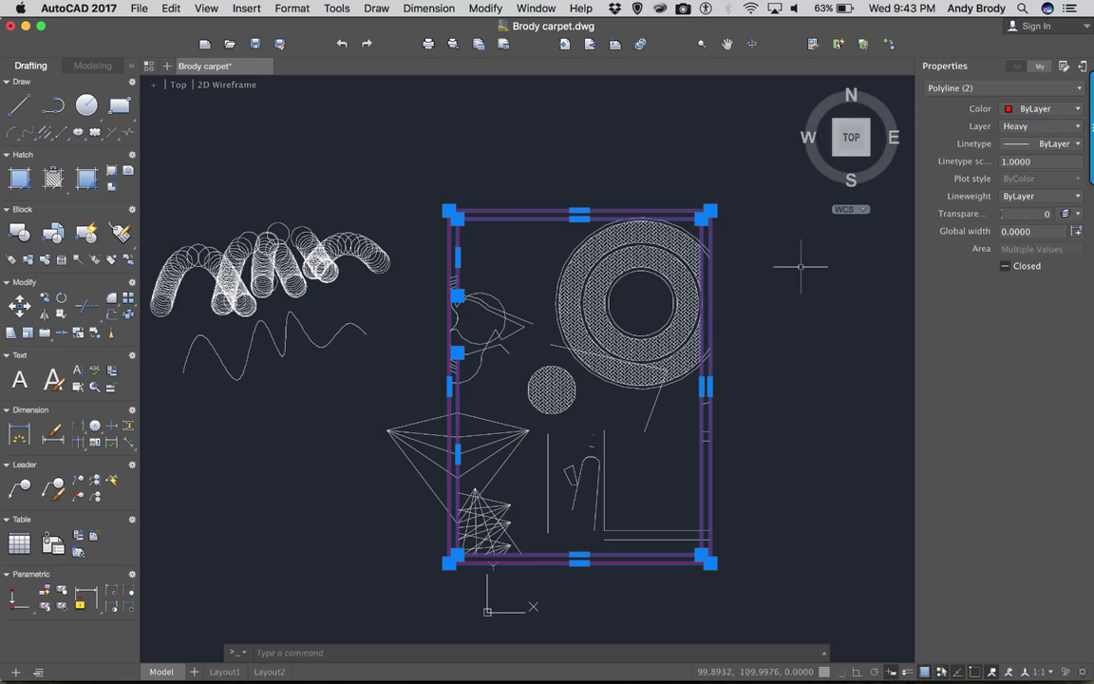
key("Escape")
- Move the two outer arcs of the large circle and the two connected lines crossing it to the Medium layer
scroll(632, 366, "up", 3)
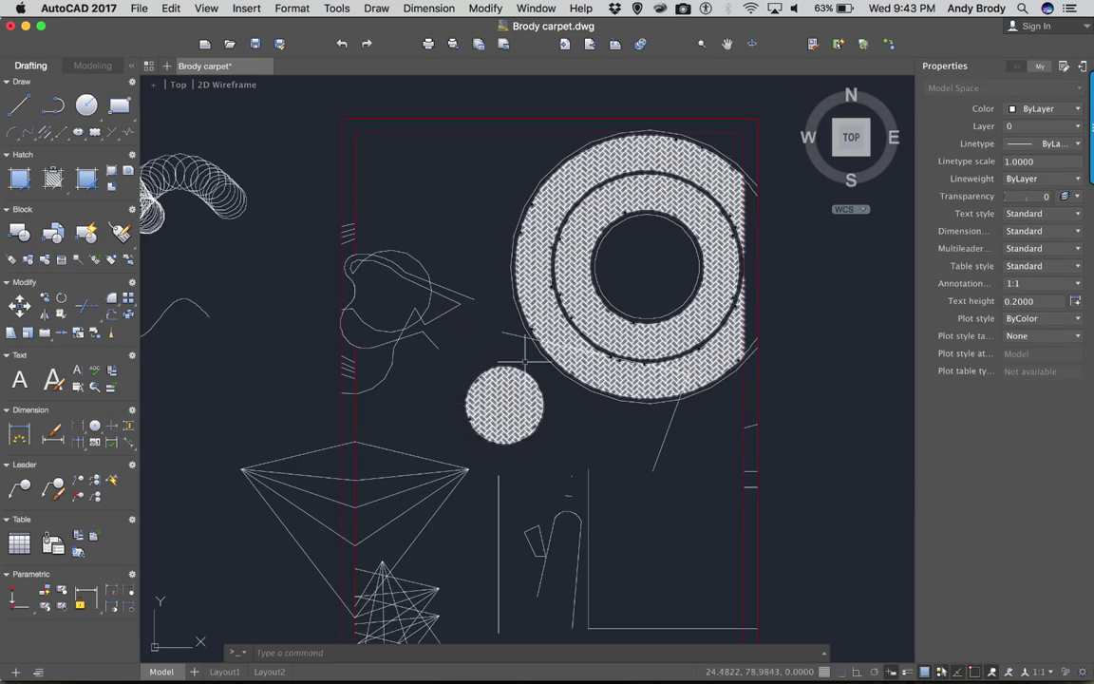
left_click(573, 370)
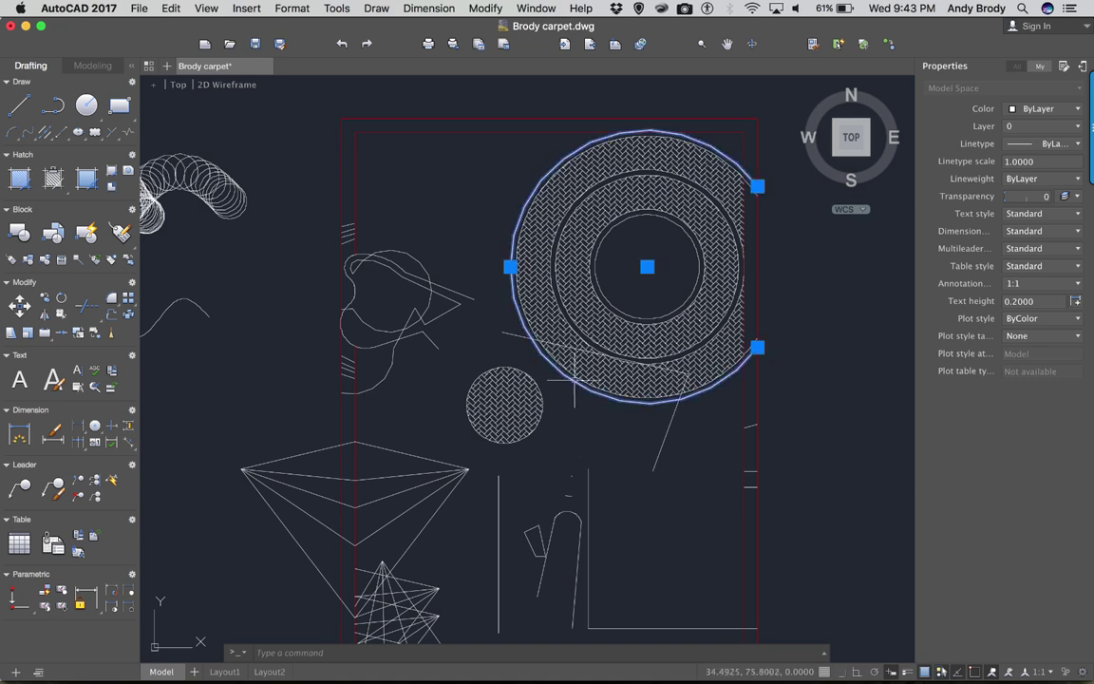
left_click(519, 315)
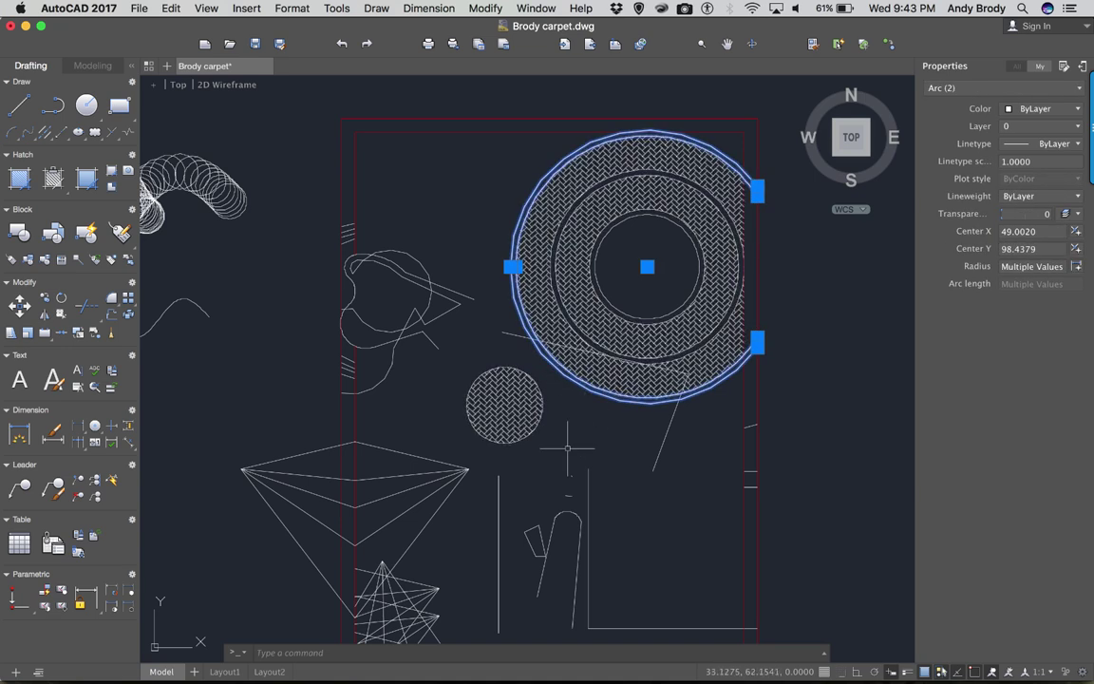
left_click(666, 429)
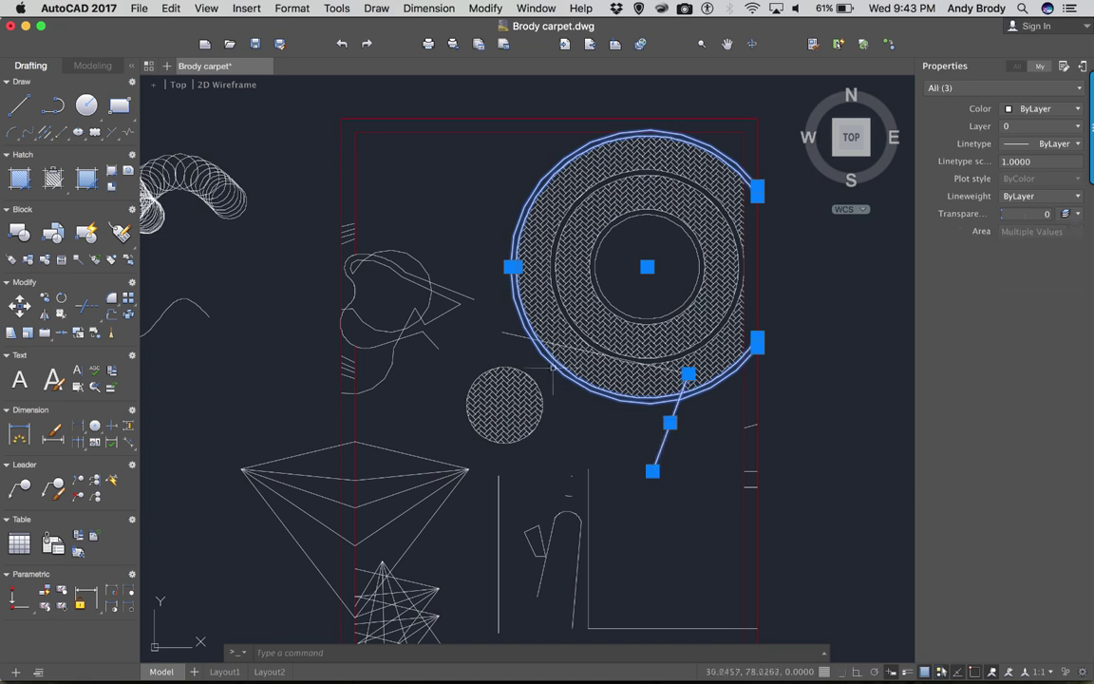
left_click(527, 341)
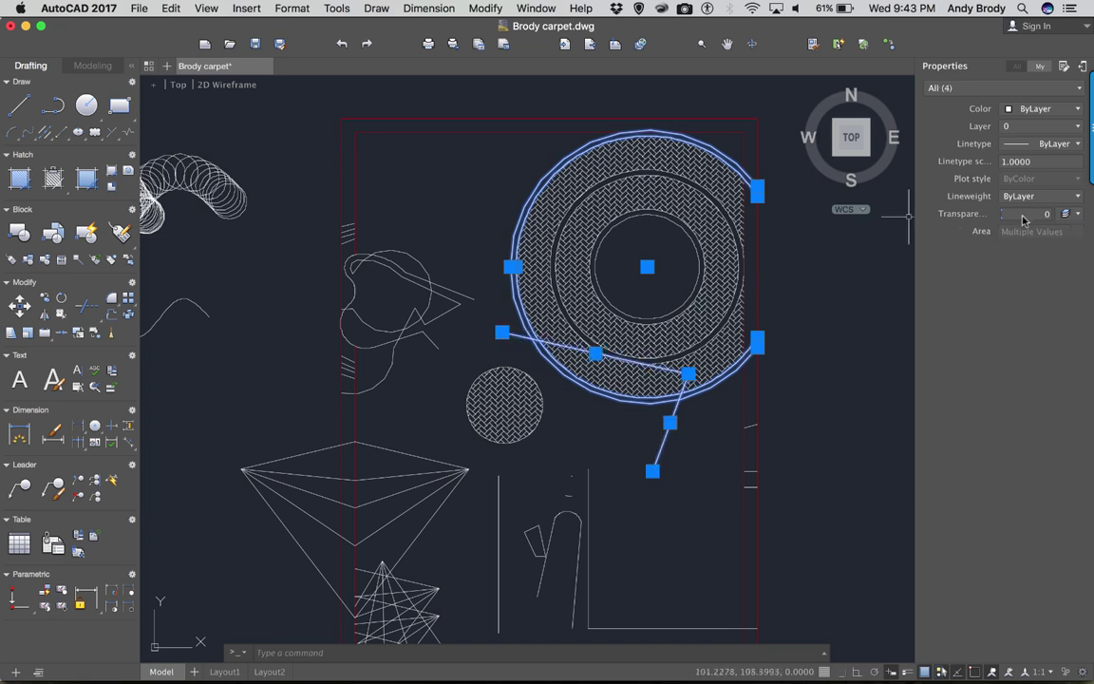
left_click(1042, 129)
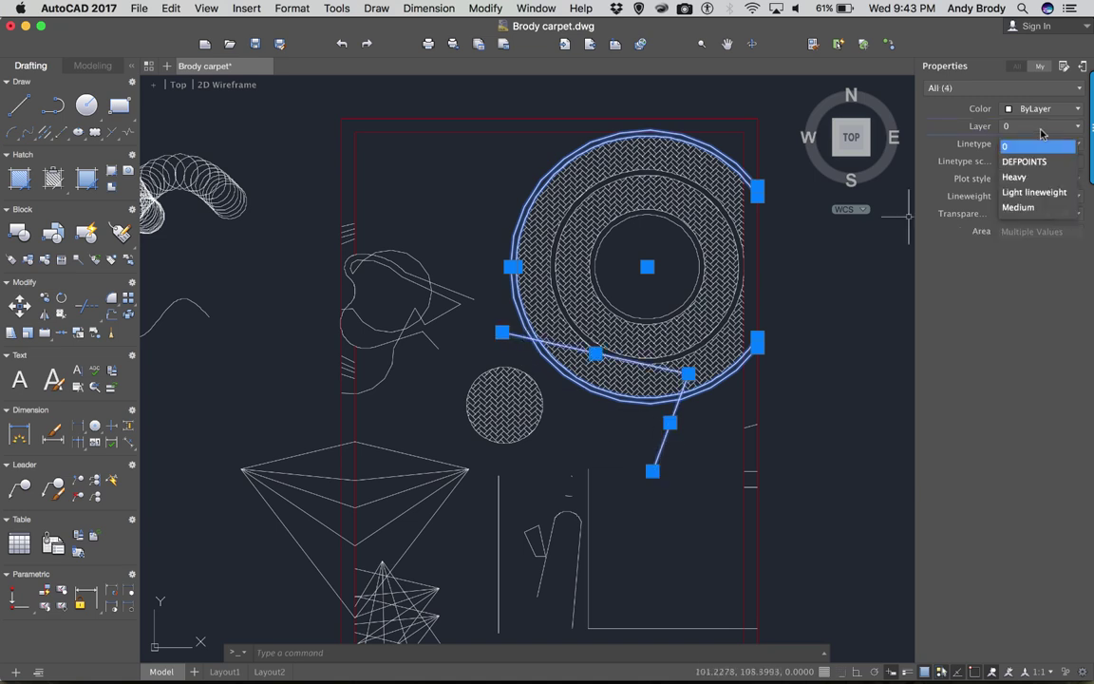
left_click(1023, 206)
key("Escape")
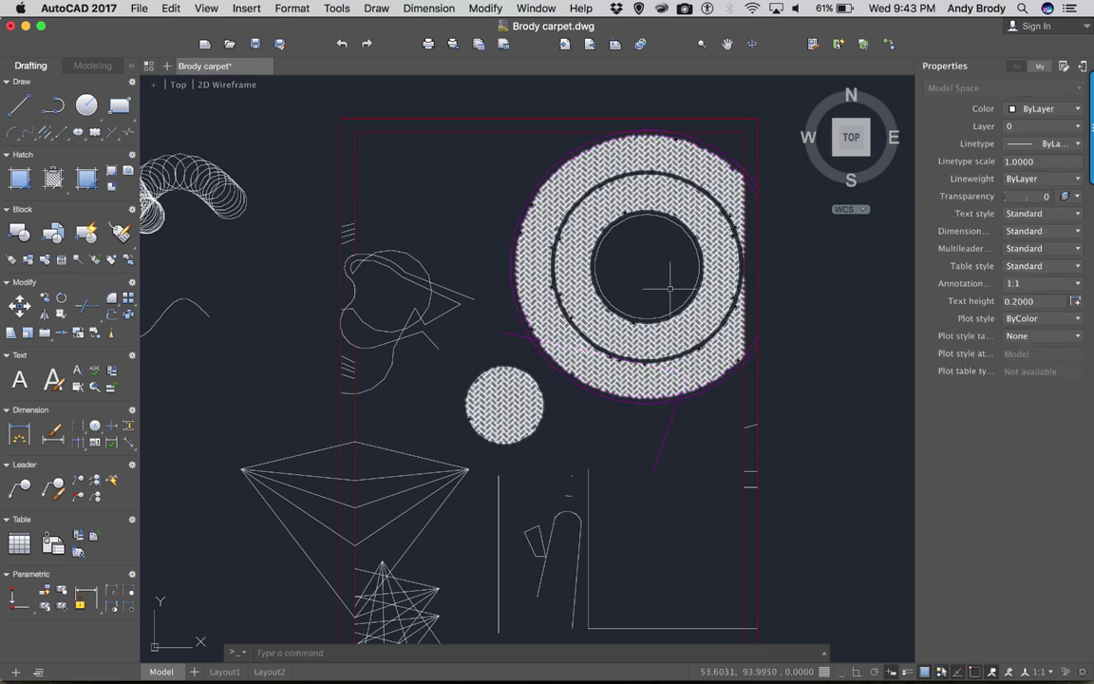
- Move the herringbone hatch in the circles to the Light lineweight layer
left_click(649, 320)
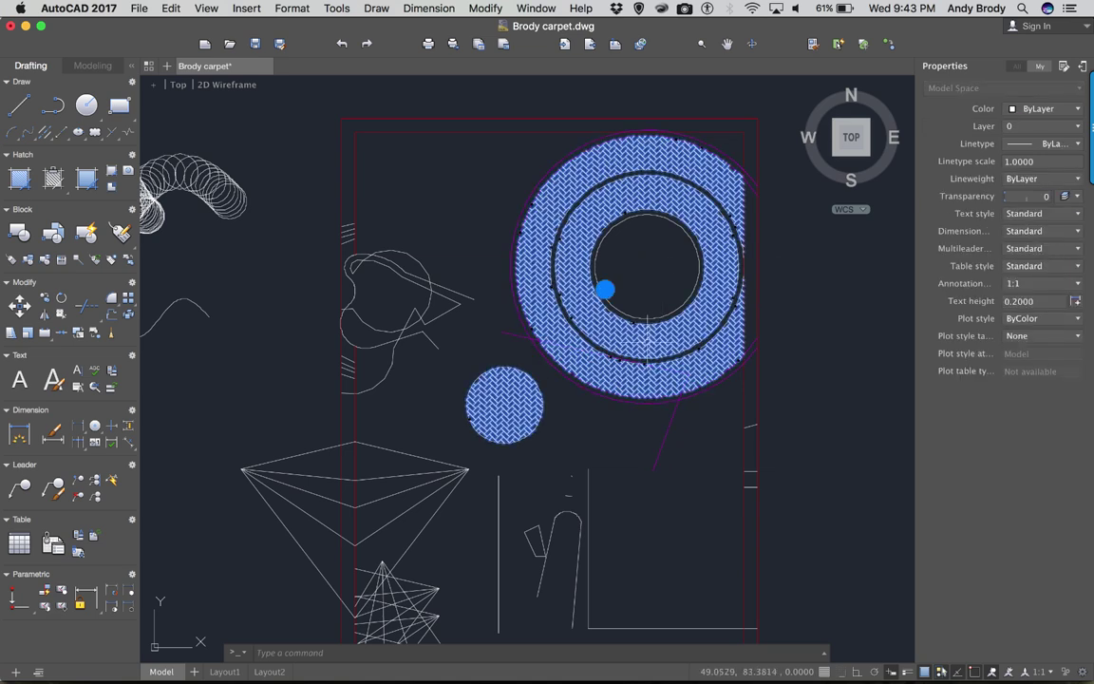
left_click(1056, 129)
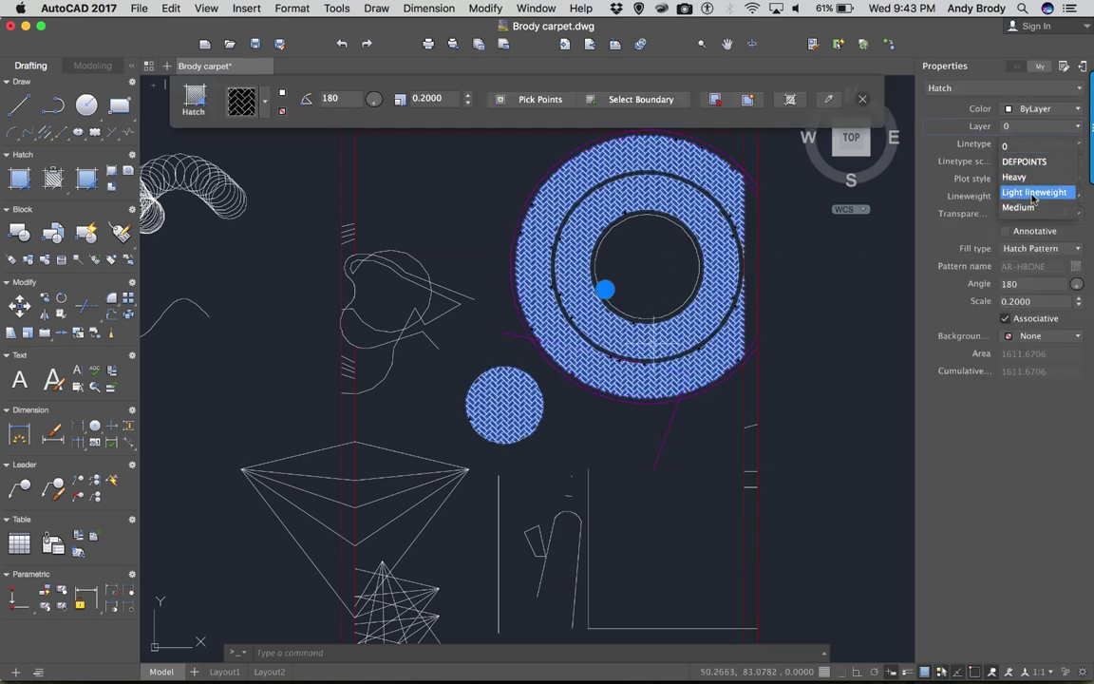
left_click(935, 187)
key("Escape")
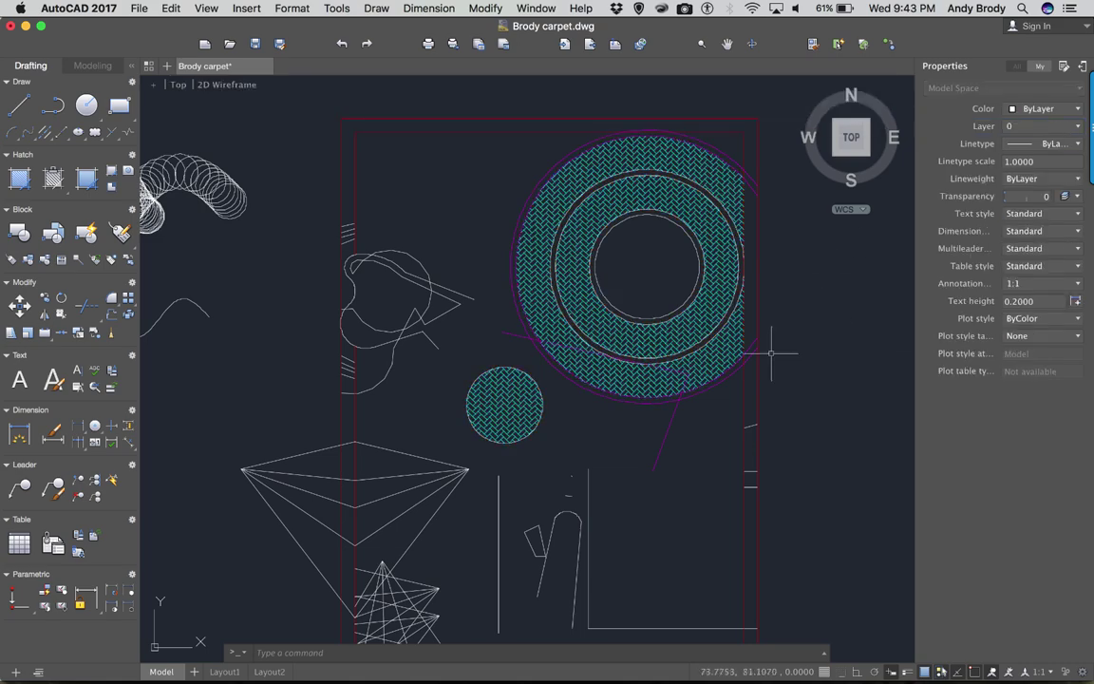
- Turn on lineweight display and compare the line thicknesses around the large hatched circle and border corner
scroll(694, 399, "up", 3)
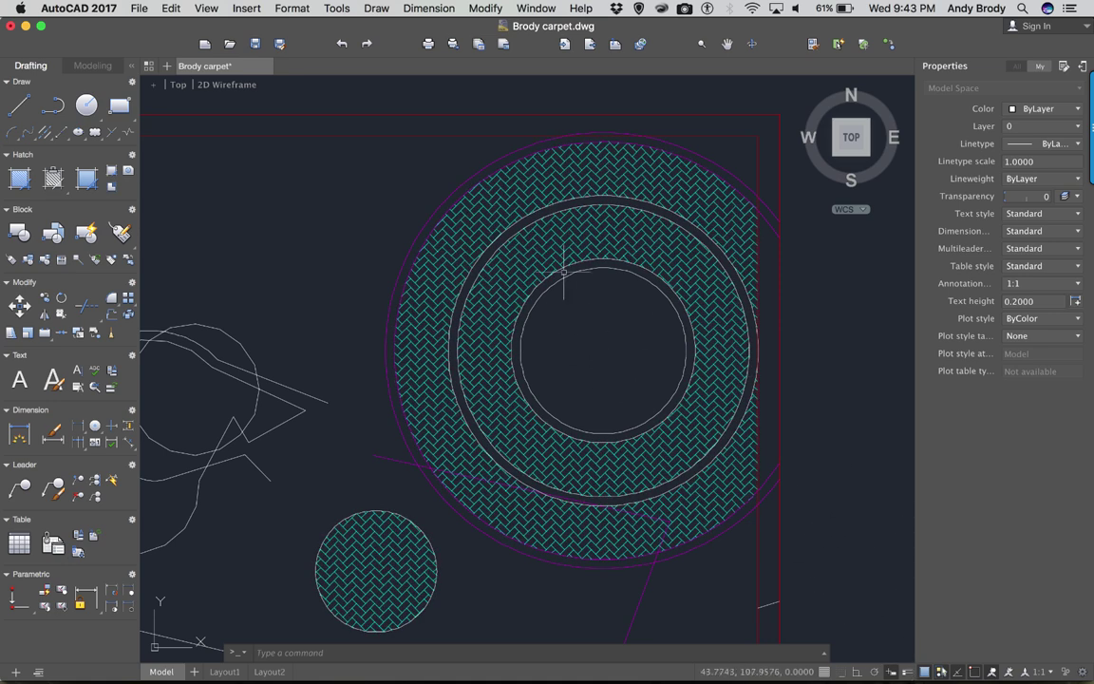
scroll(581, 332, "up", 3)
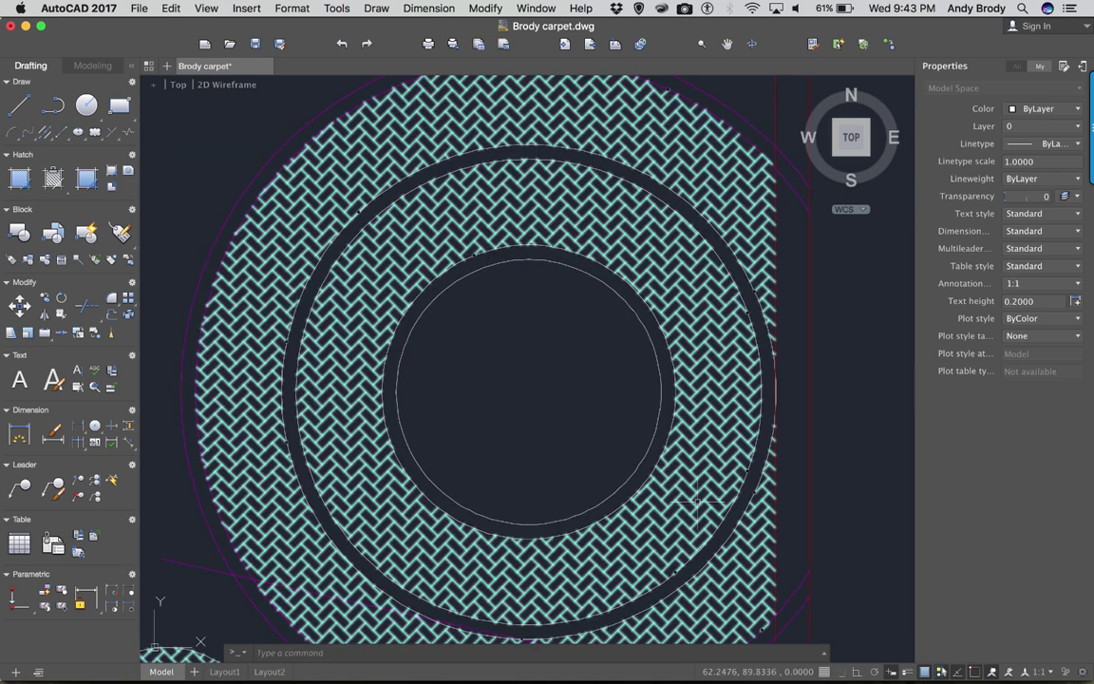
scroll(605, 390, "up", 1)
scroll(611, 398, "down", 3)
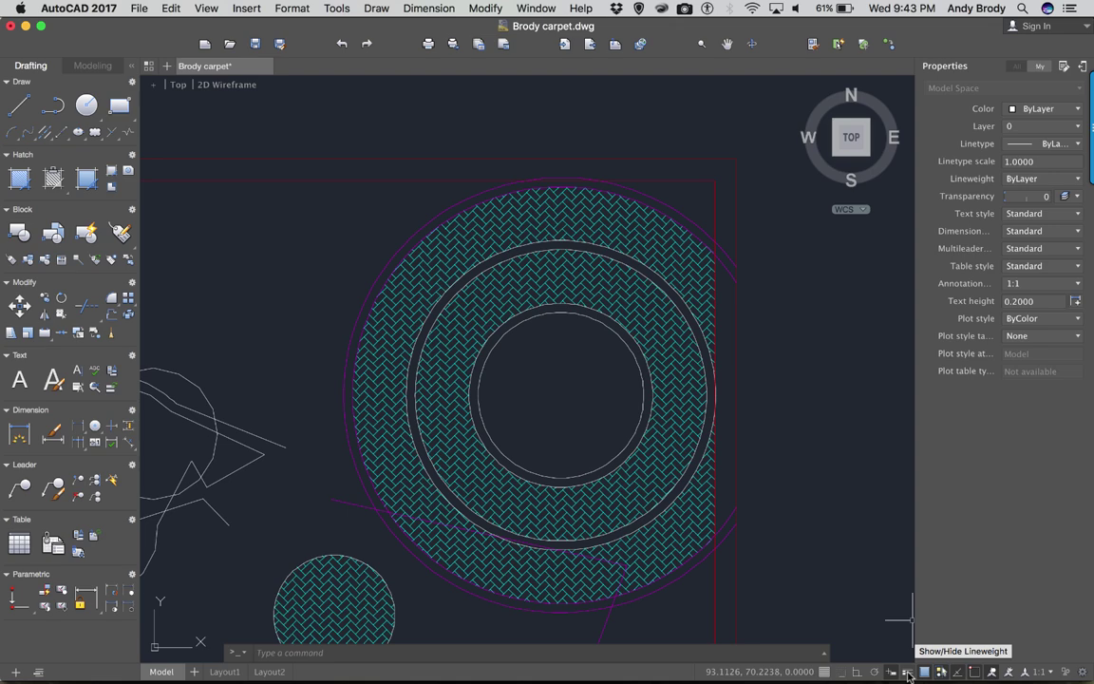
left_click(907, 673)
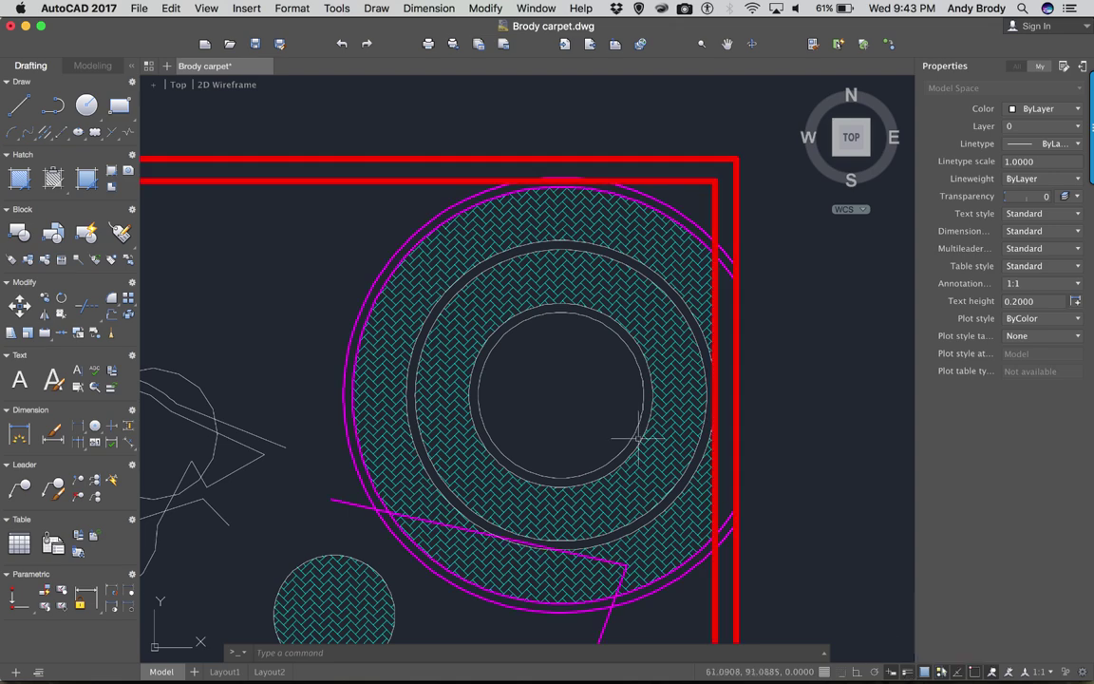
scroll(651, 201, "up", 3)
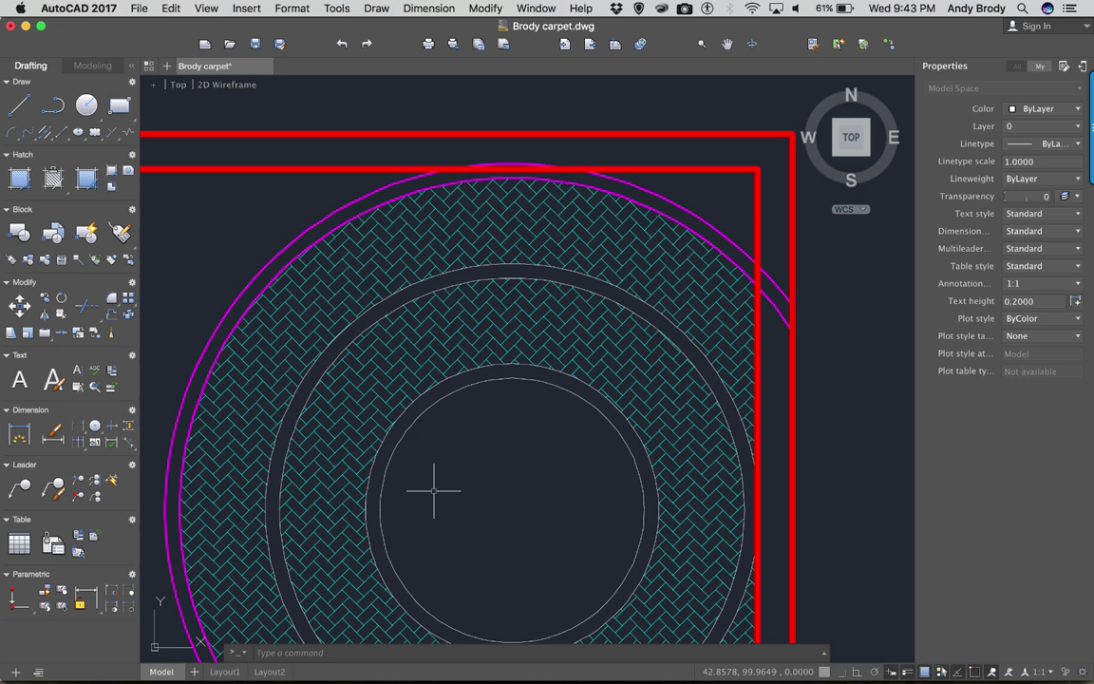
- Set the lineweight of the Heavy layer to 2.00 mm in the layer list and close the list
type("layer")
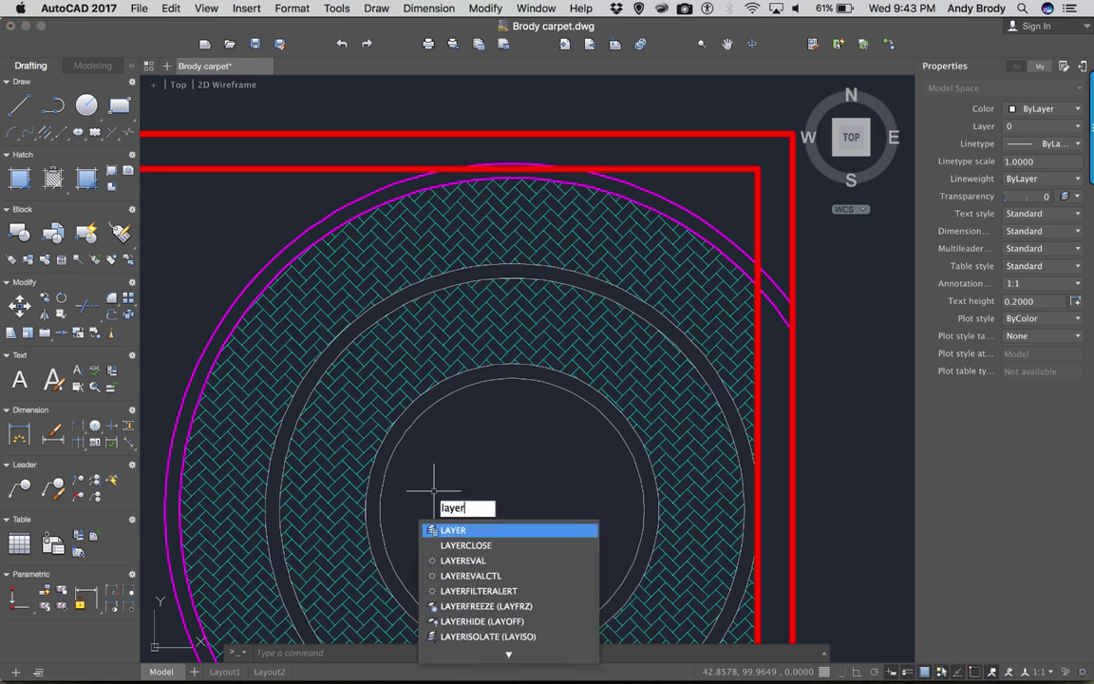
key("Return")
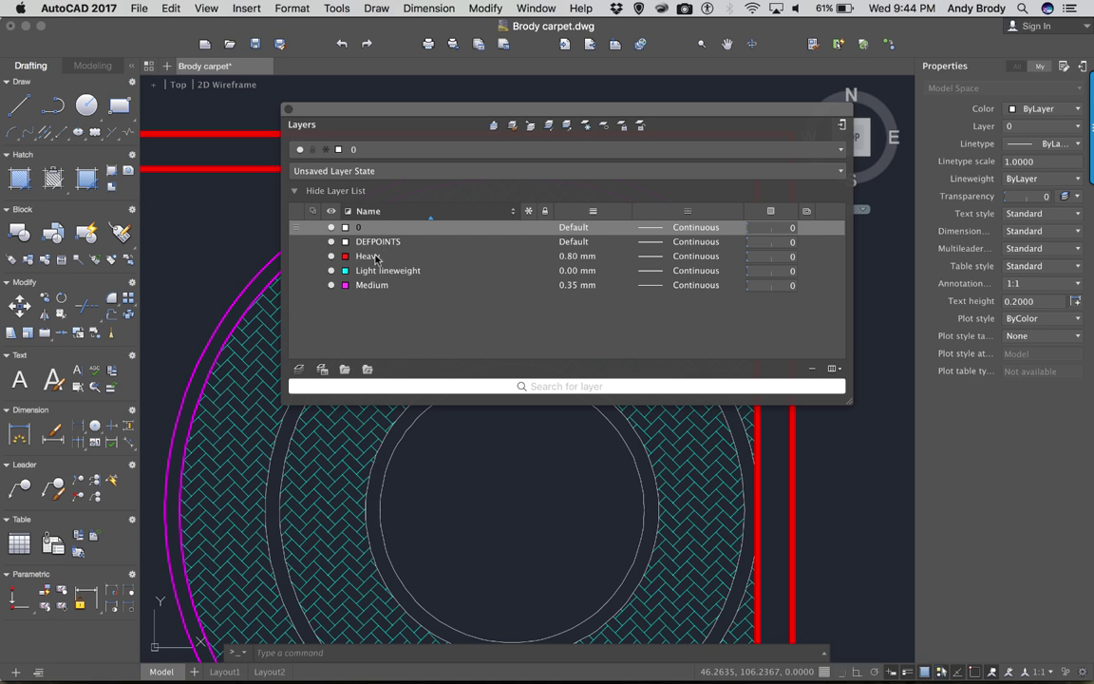
left_click(579, 256)
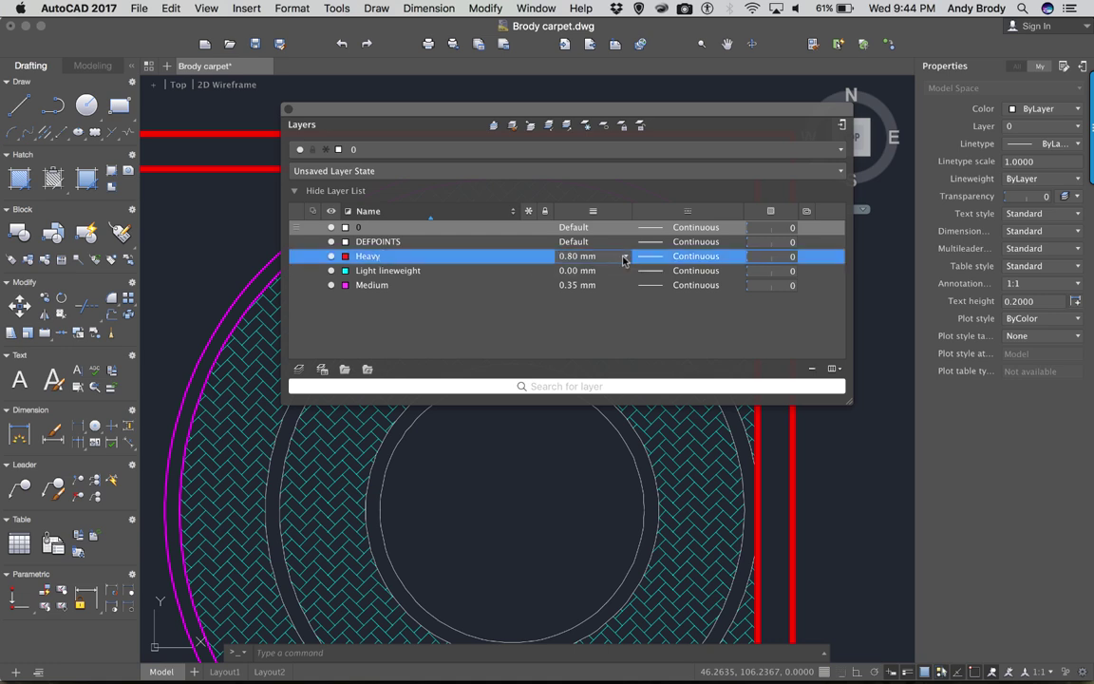
left_click(625, 256)
left_click(609, 626)
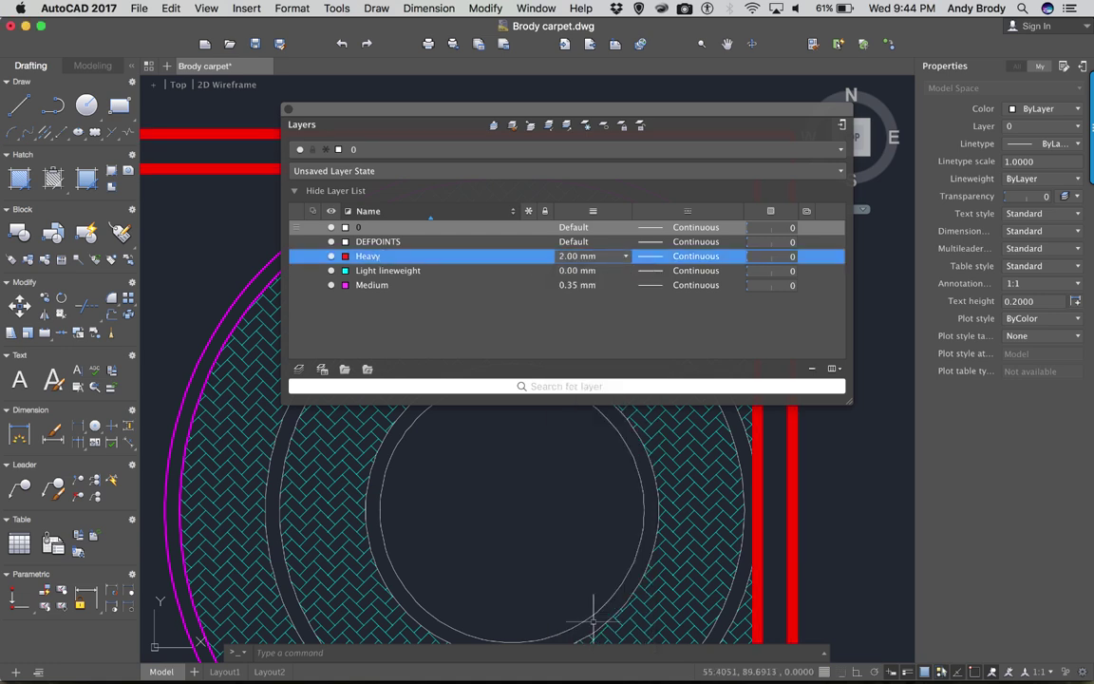
left_click(288, 109)
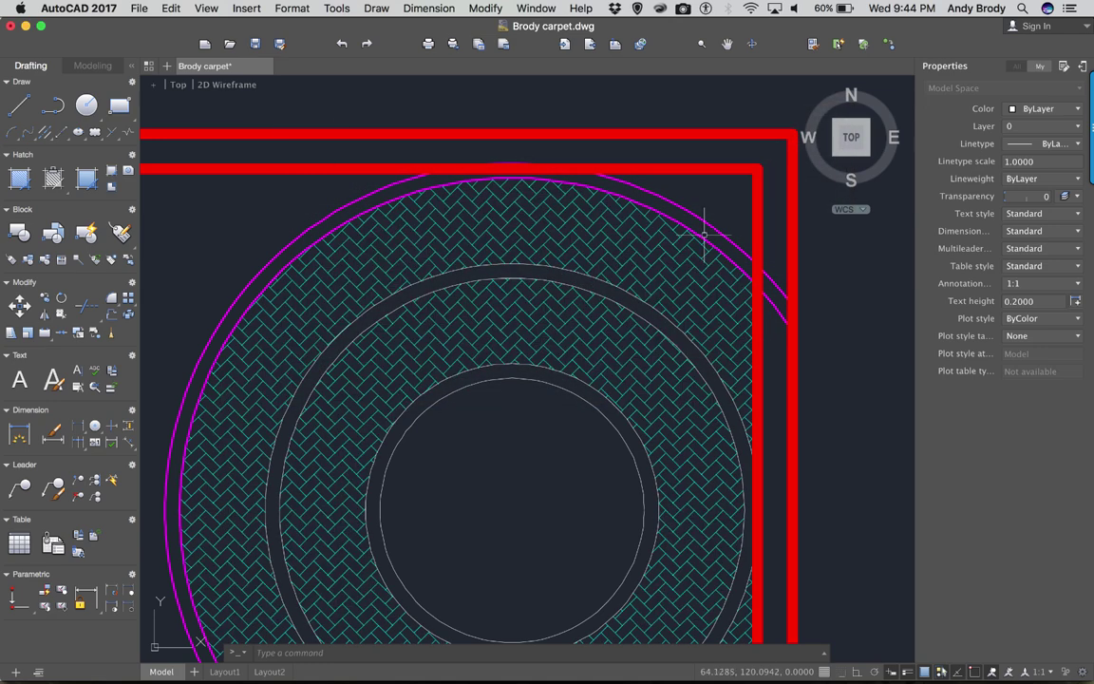
- Examine how the heavy border, medium arcs and light hatch lineweights display at close and far zoom levels
scroll(704, 233, "up", 5)
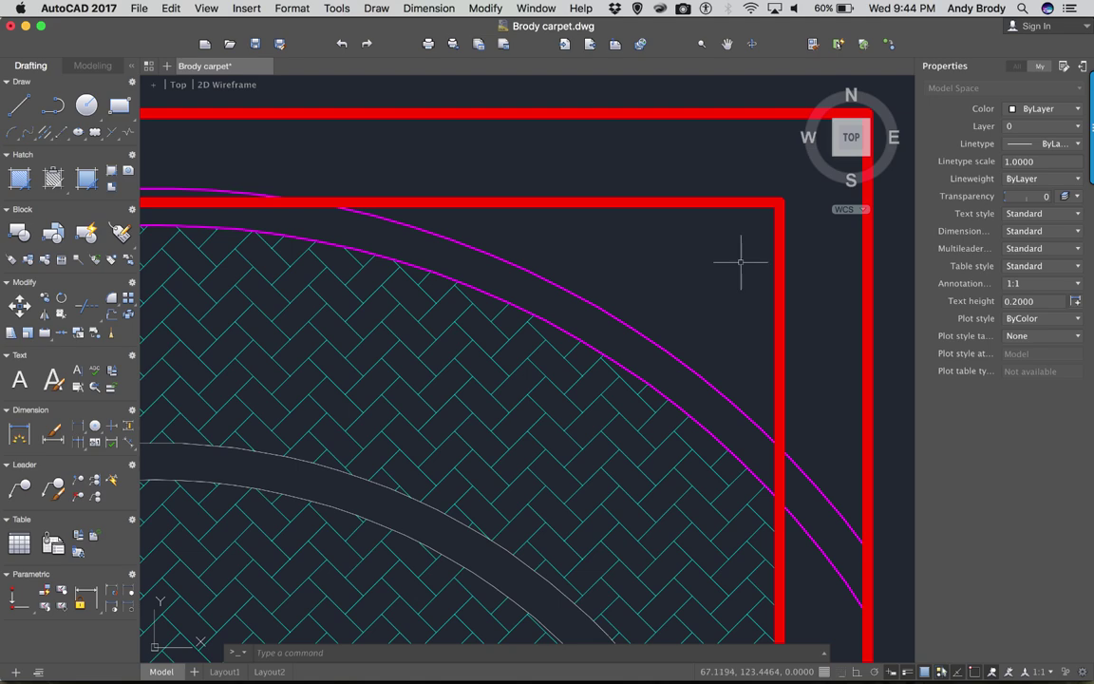
scroll(741, 262, "down", 3)
scroll(740, 261, "down", 2)
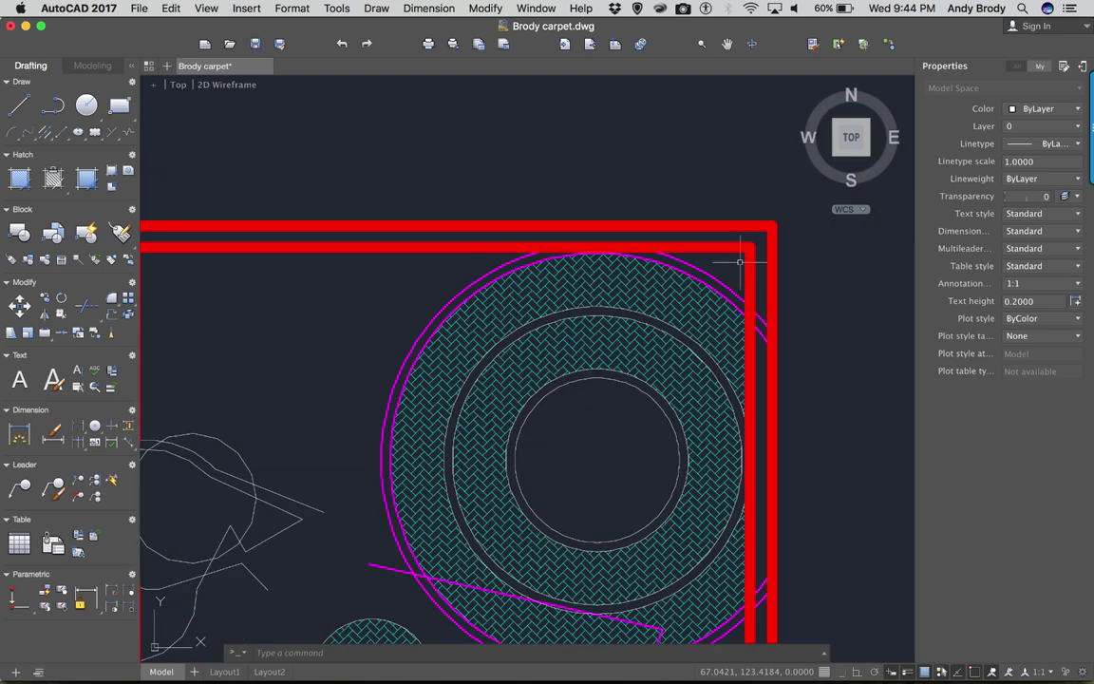
scroll(623, 317, "up", 5)
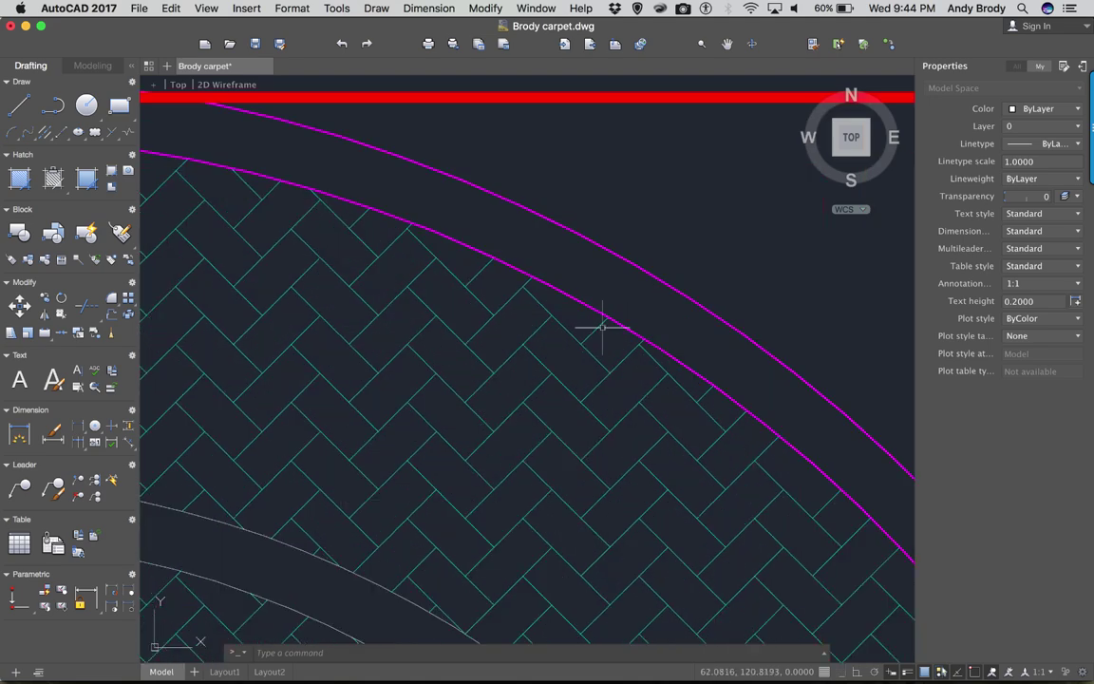
scroll(594, 304, "up", 3)
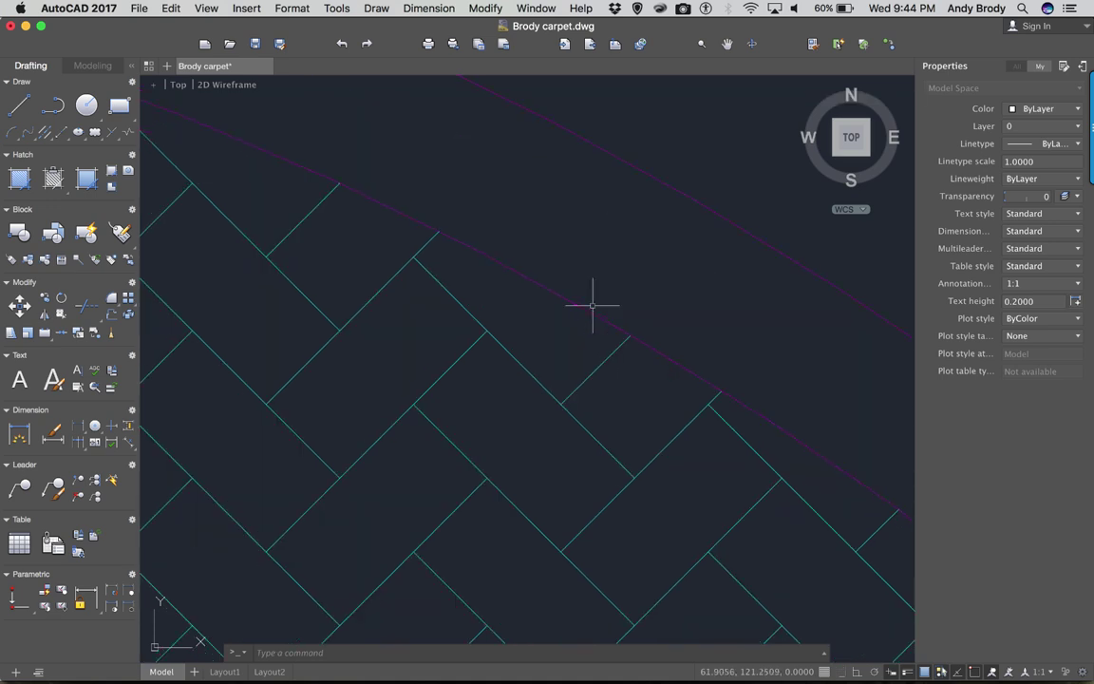
scroll(593, 305, "up", 2)
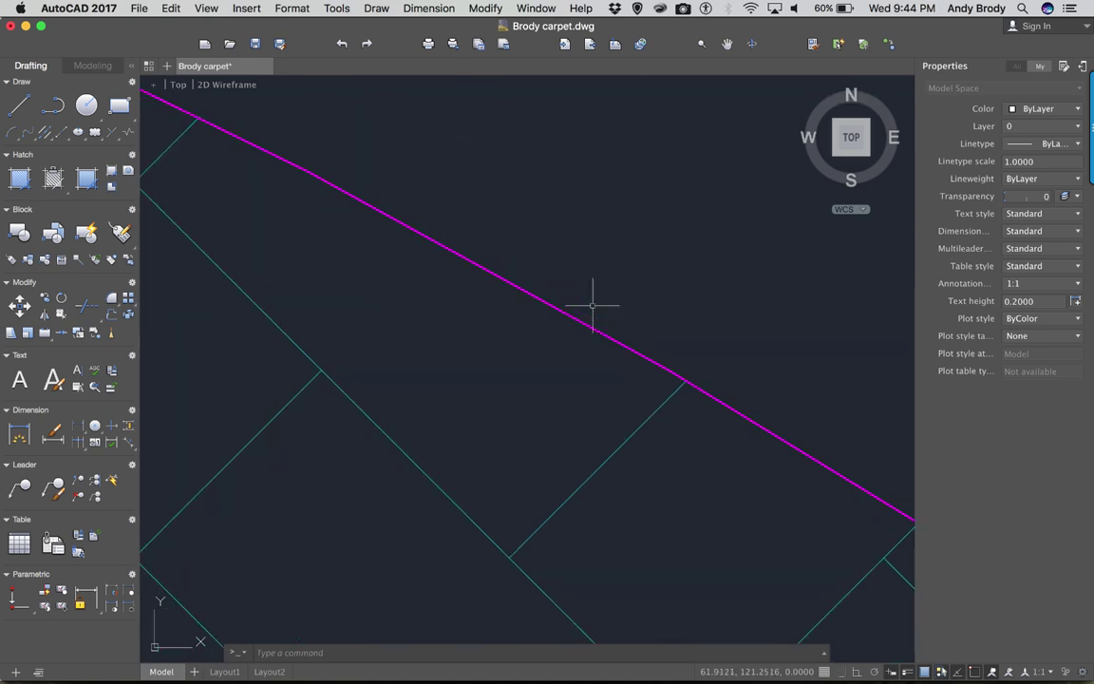
scroll(593, 304, "down", 8)
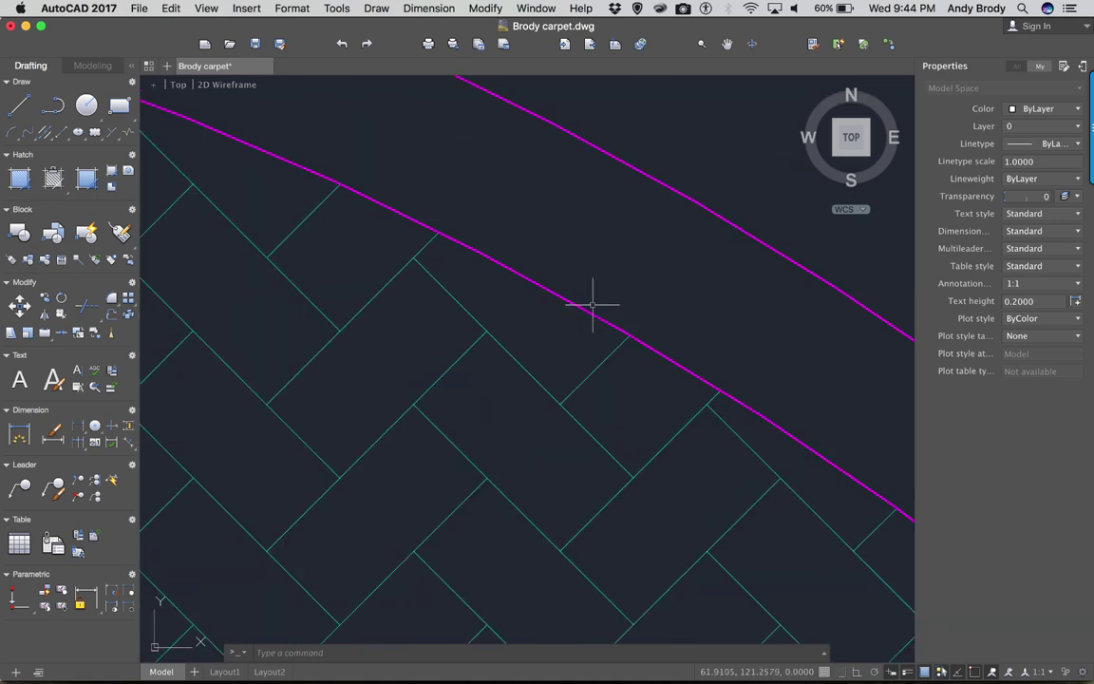
scroll(593, 304, "down", 4)
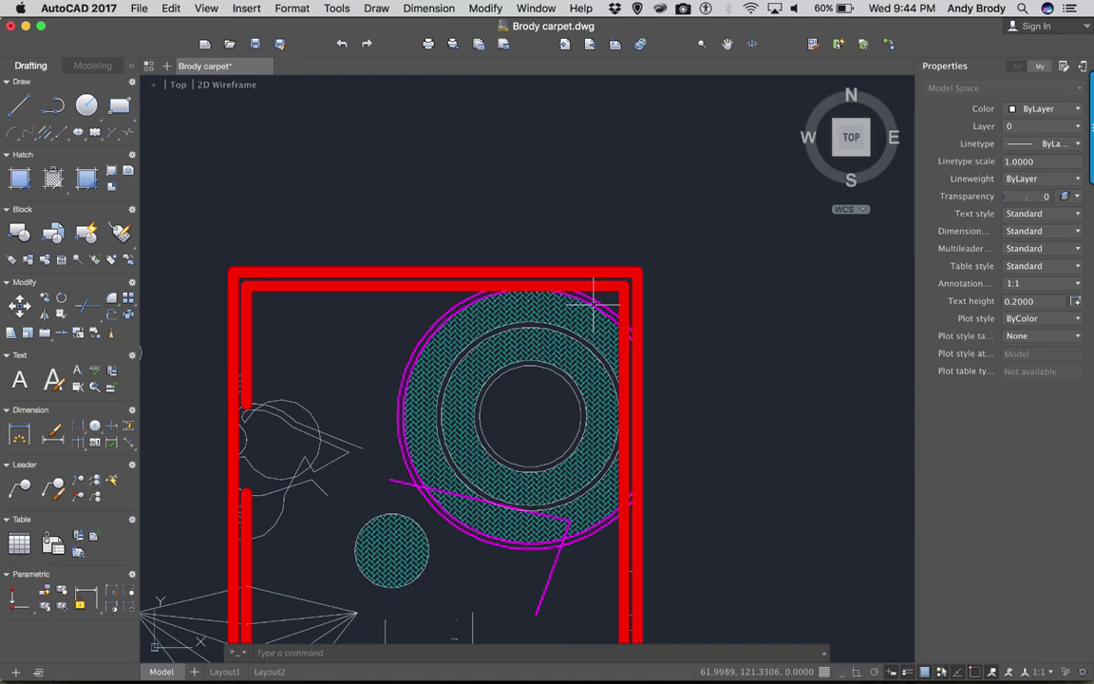
scroll(593, 305, "down", 3)
scroll(593, 303, "down", 3)
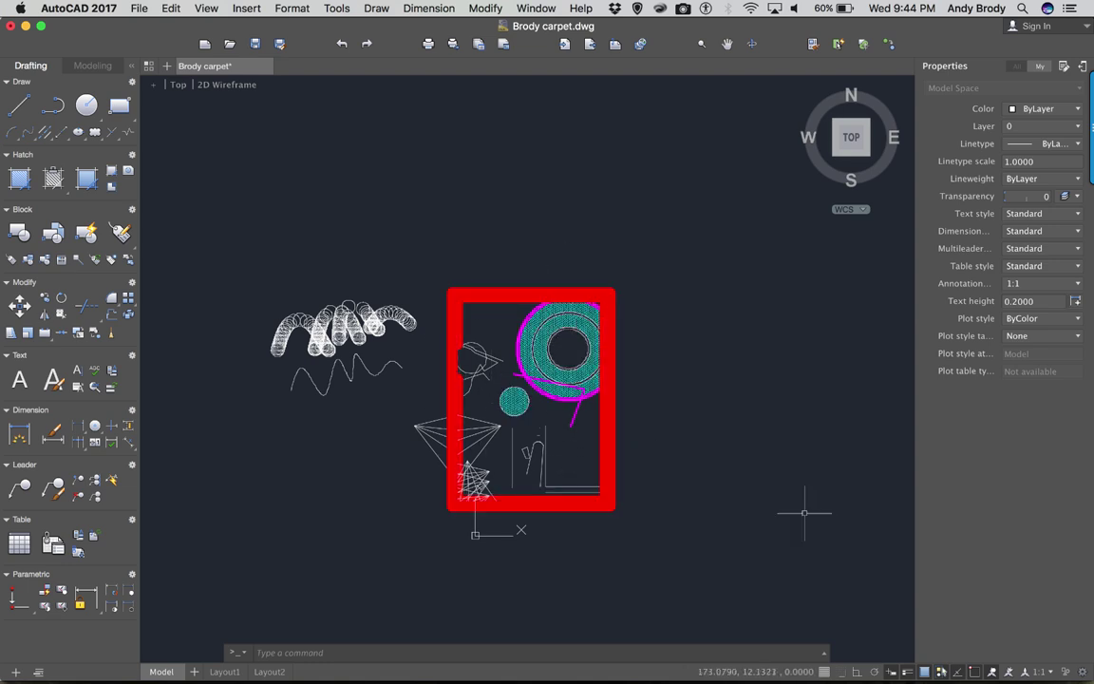
- Turn off lineweight display for the carpet drawing and bring the bordered carpet closer into view
left_click(906, 672)
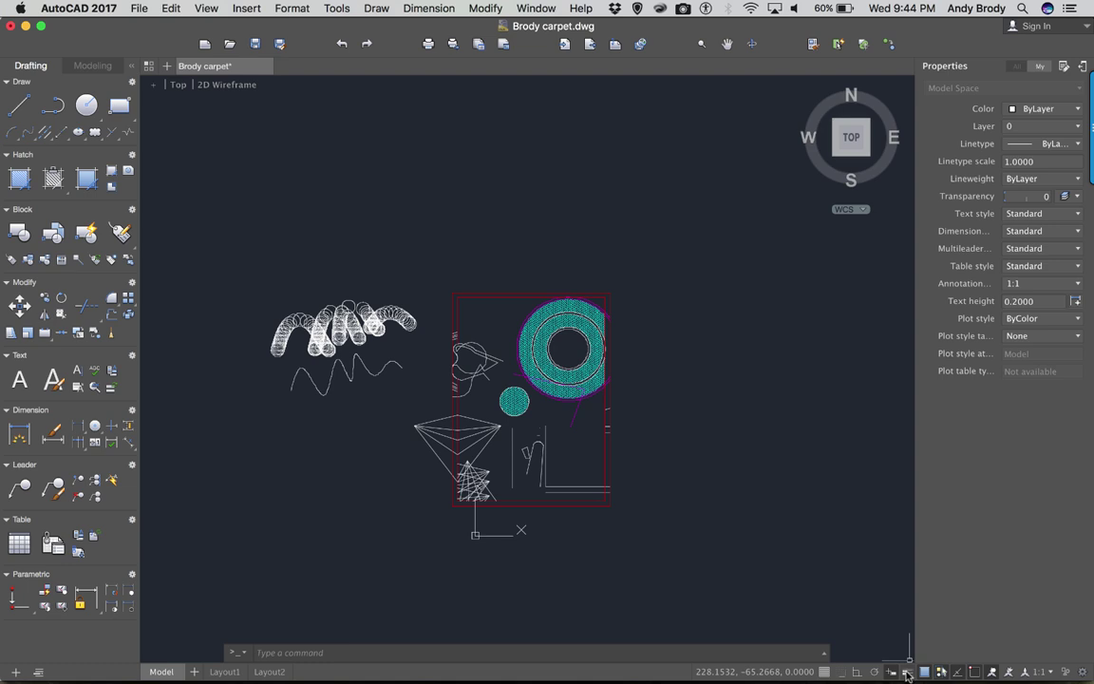
scroll(598, 403, "up", 2)
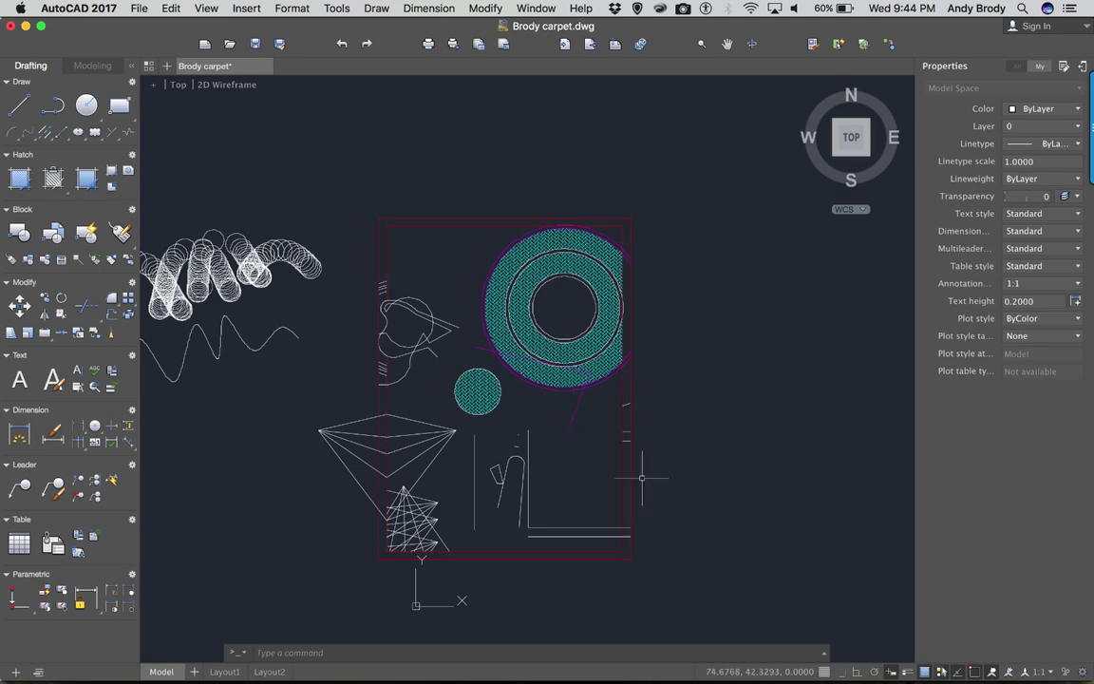
scroll(574, 434, "up", 2)
middle_click_drag(575, 434, 634, 427)
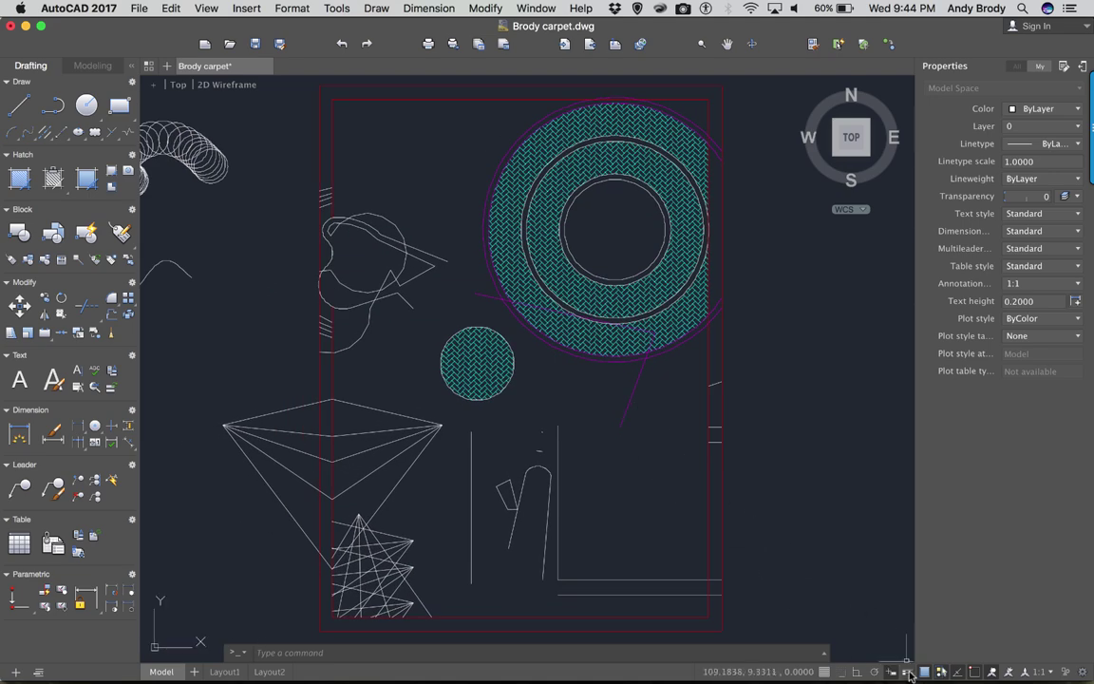